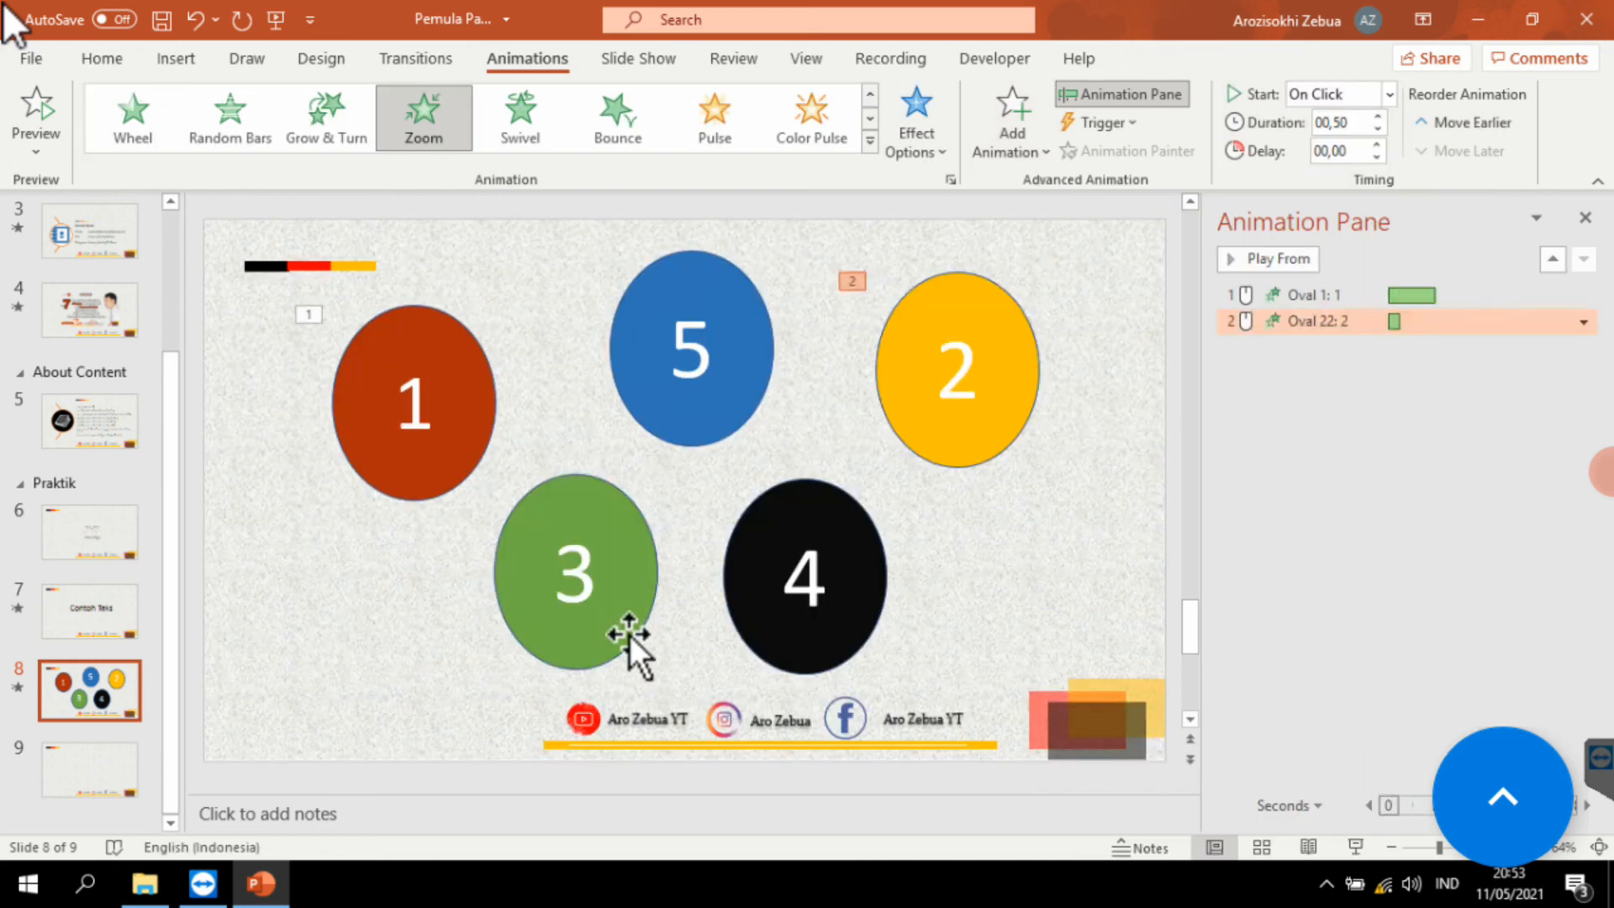
Step: Add a Grow & Turn entrance animation to the green oval numbered 3
{"action": "left_click", "coordinate": [630, 633]}
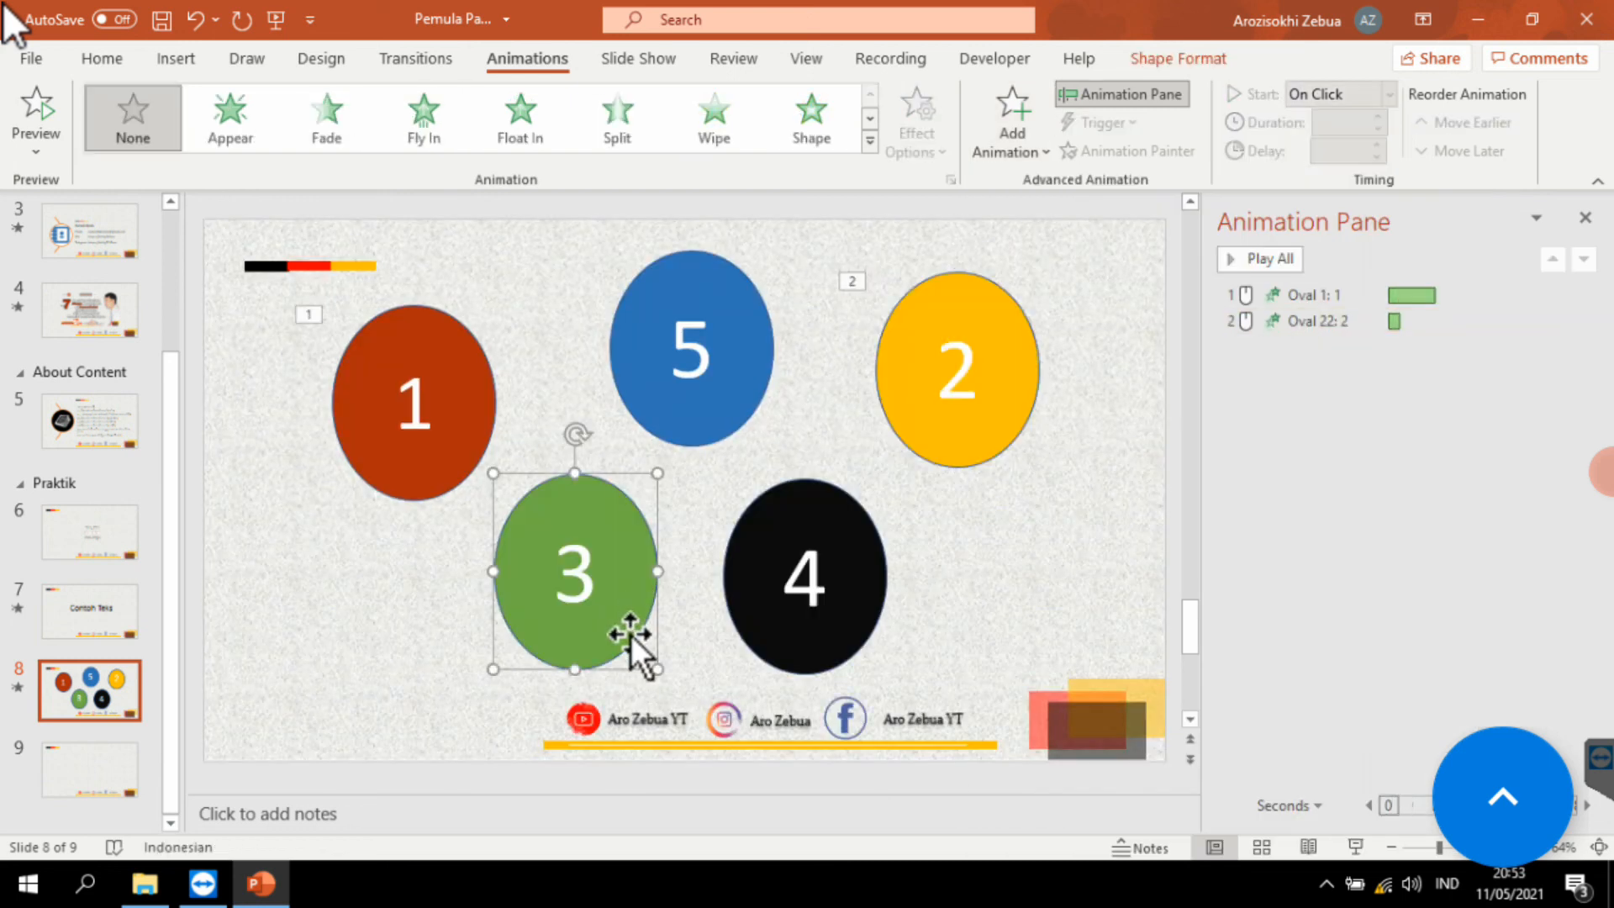
{"action": "left_click", "coordinate": [1025, 141]}
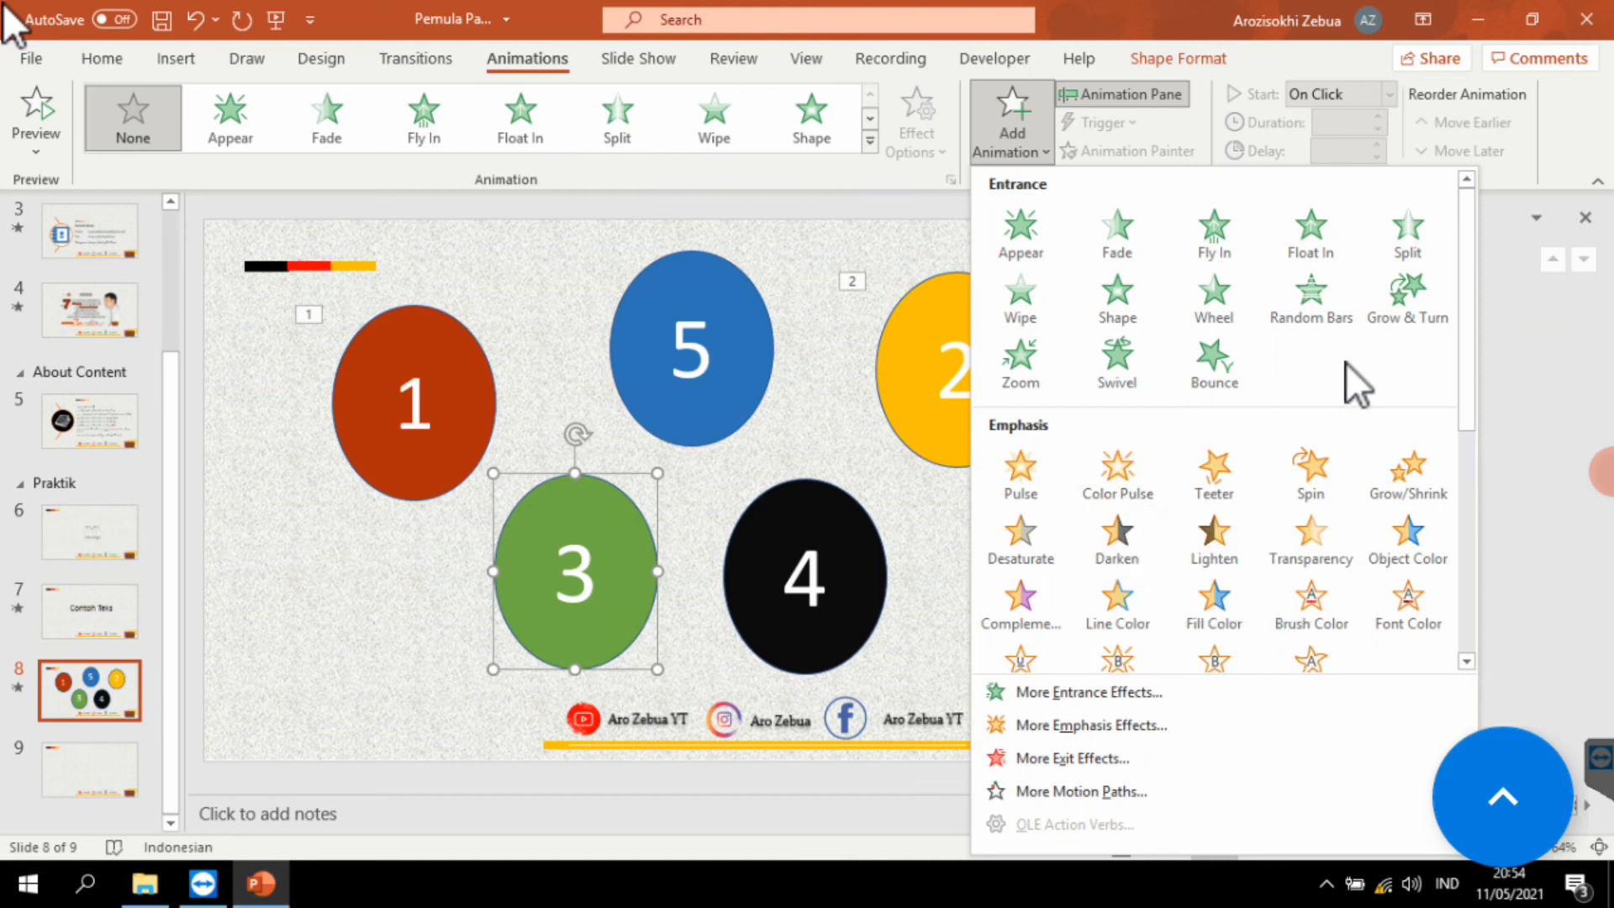
{"action": "left_click", "coordinate": [1397, 307]}
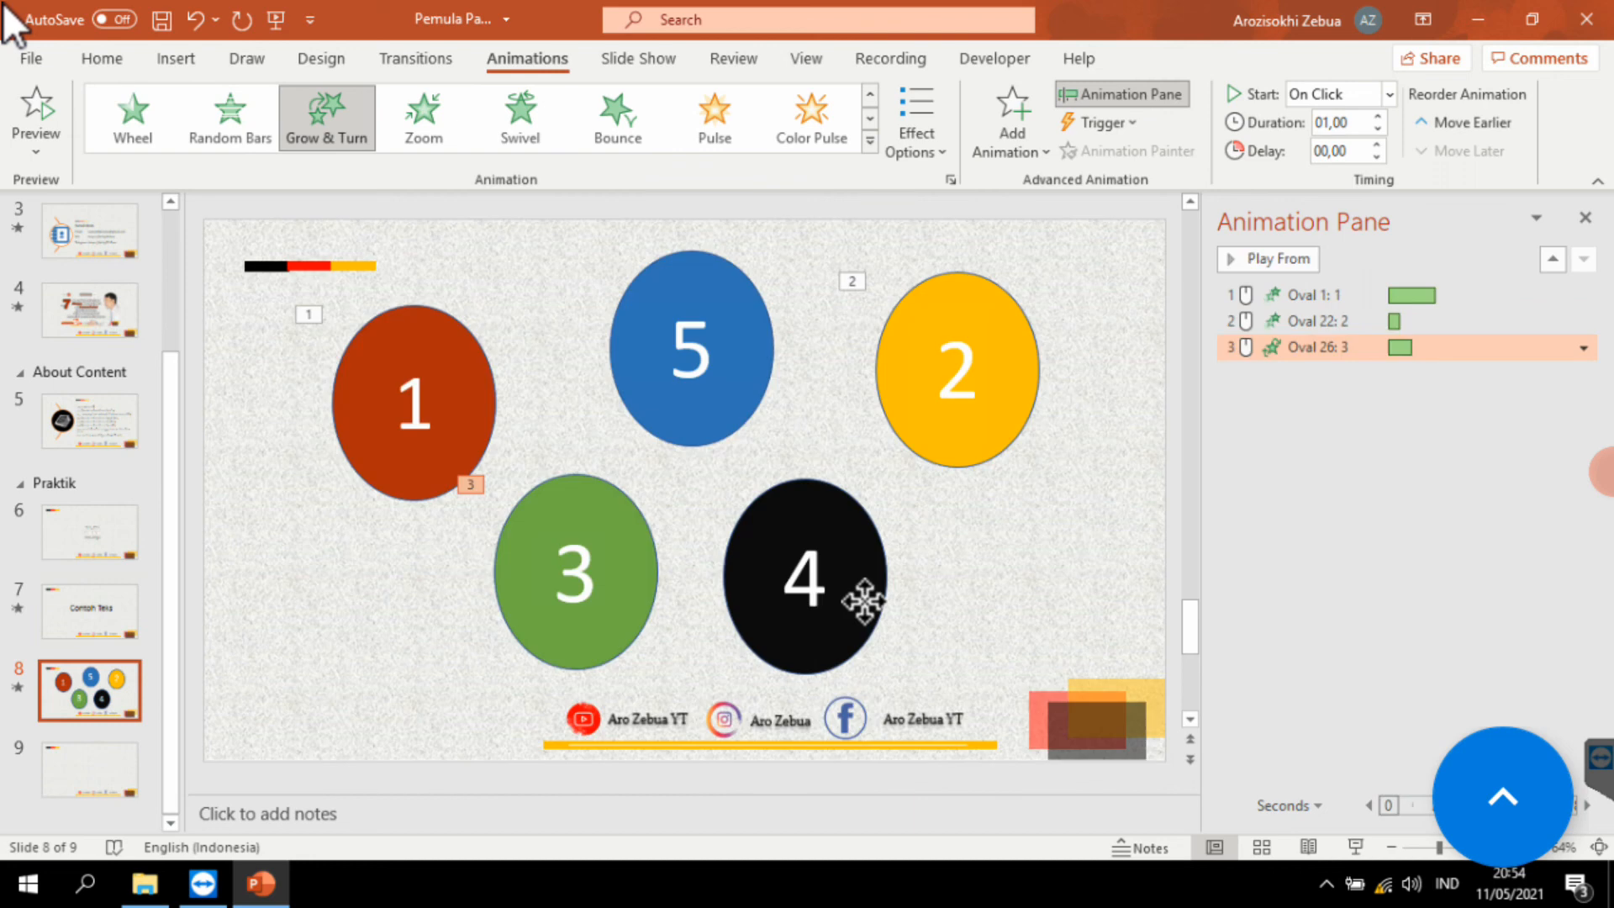
Step: Add a Fly In entrance animation to the black oval numbered 4
{"action": "left_click", "coordinate": [864, 600]}
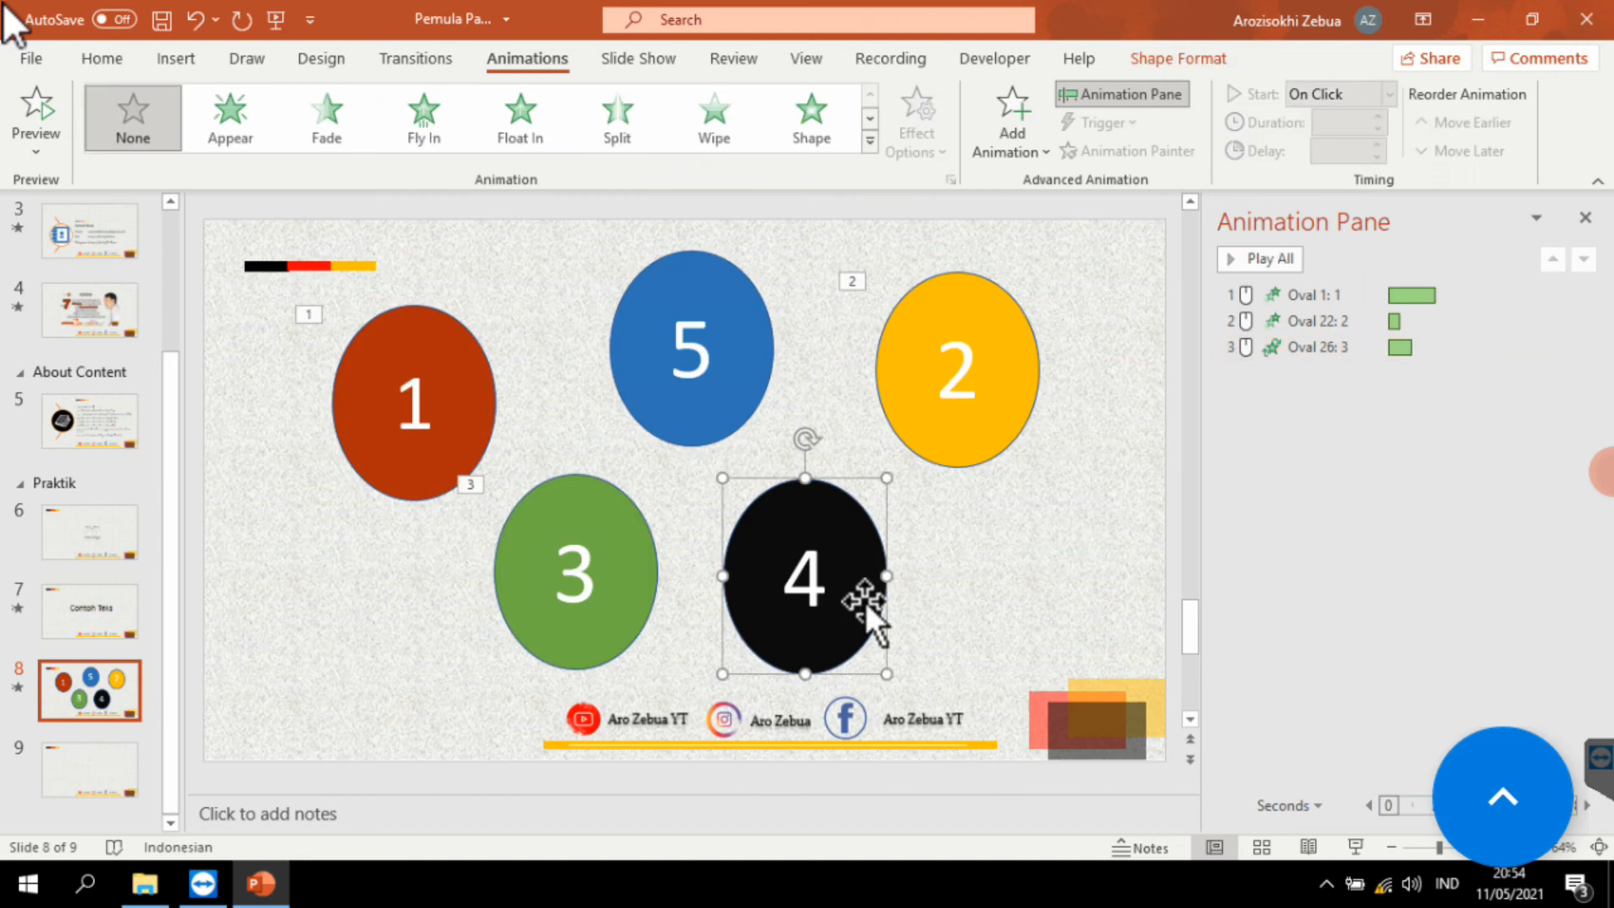
{"action": "left_click", "coordinate": [1037, 138]}
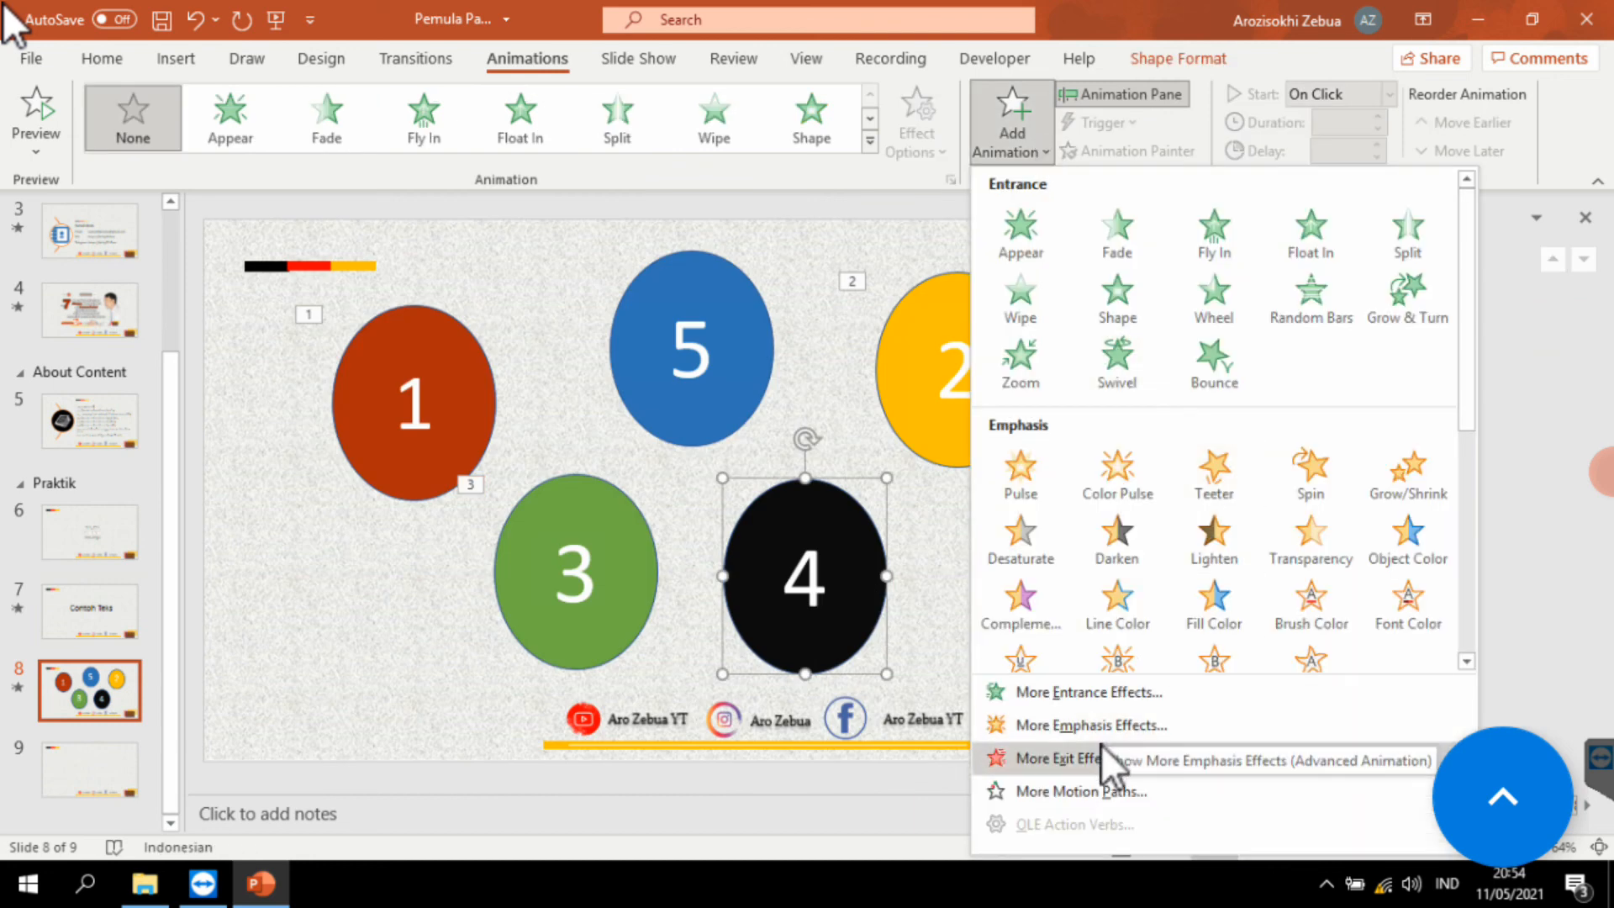
{"action": "left_click", "coordinate": [1213, 242]}
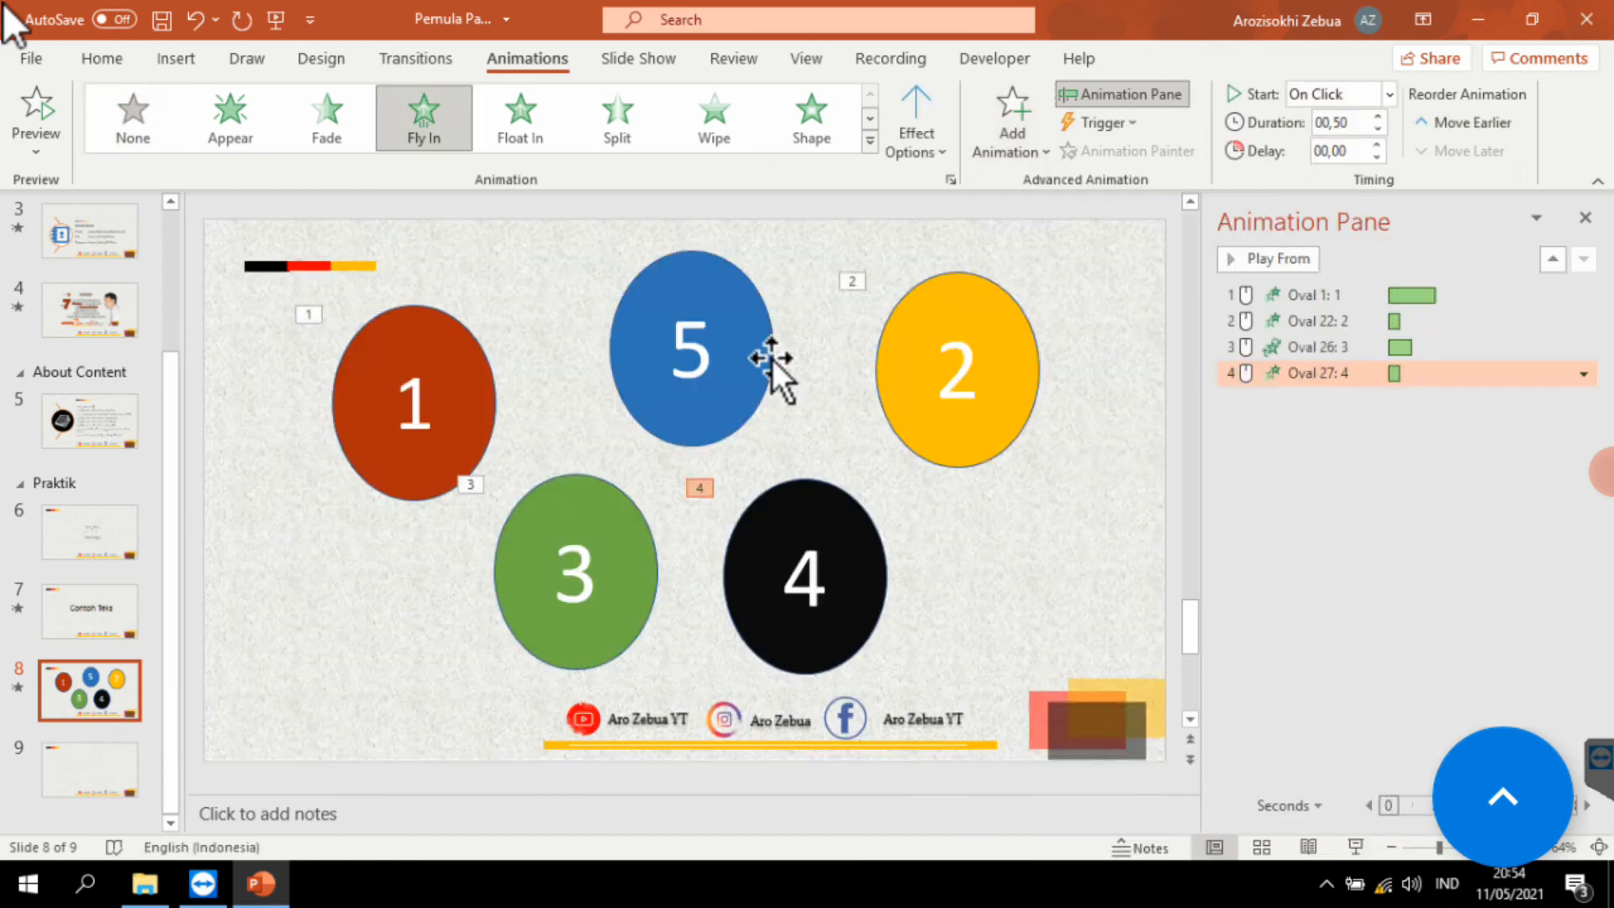
Step: Add a Shape entrance animation to the blue oval numbered 5
{"action": "left_click", "coordinate": [768, 361]}
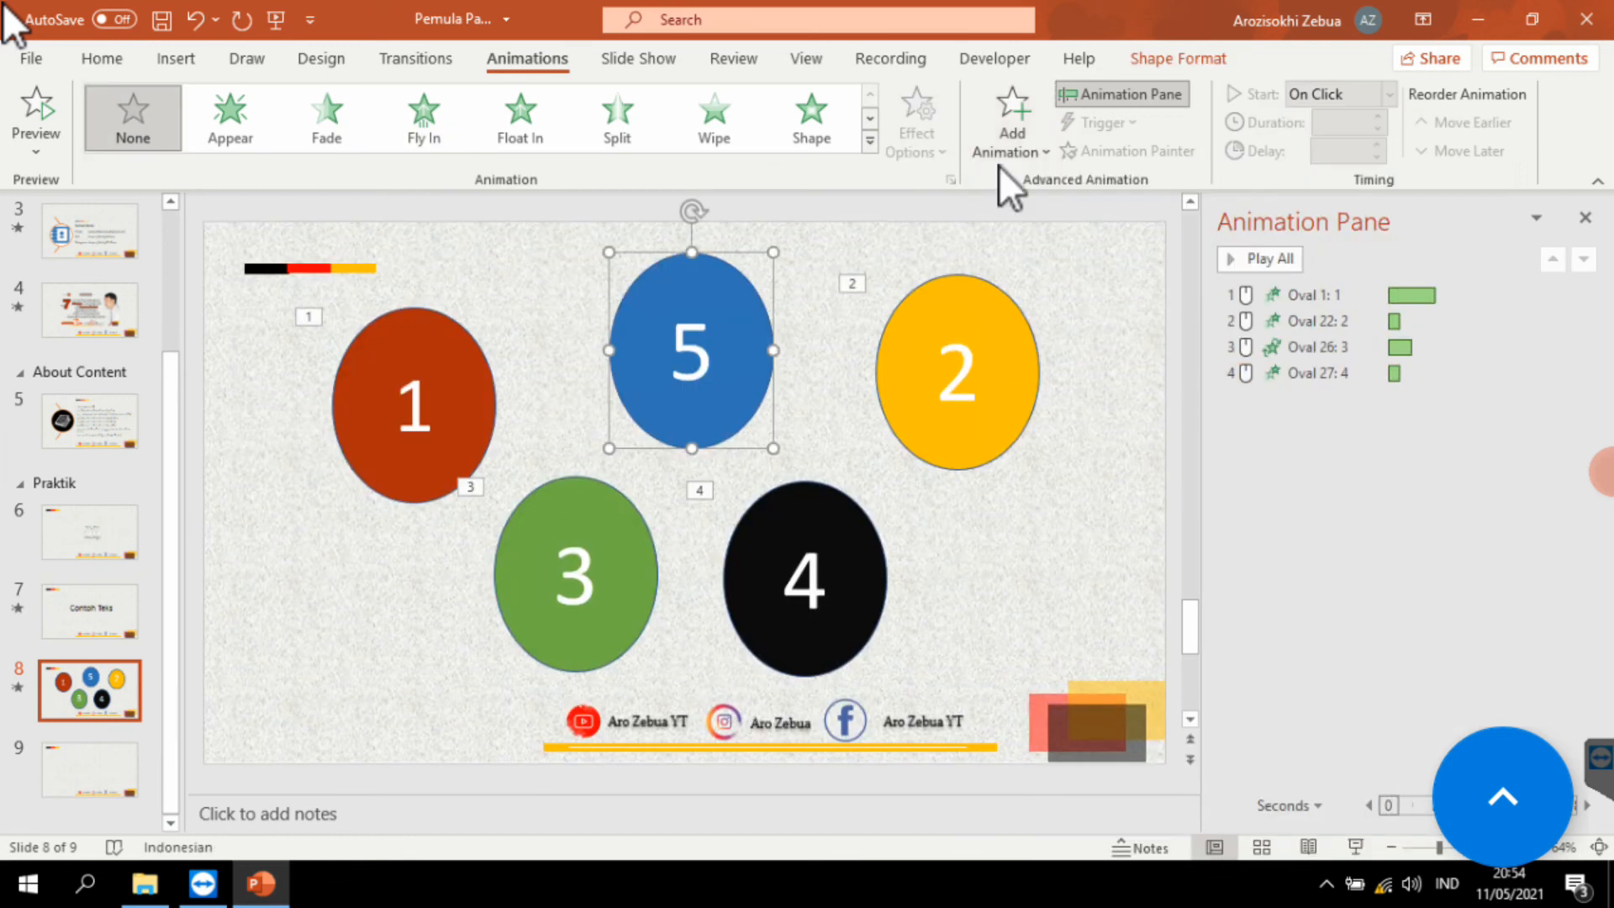
{"action": "left_click", "coordinate": [1031, 148]}
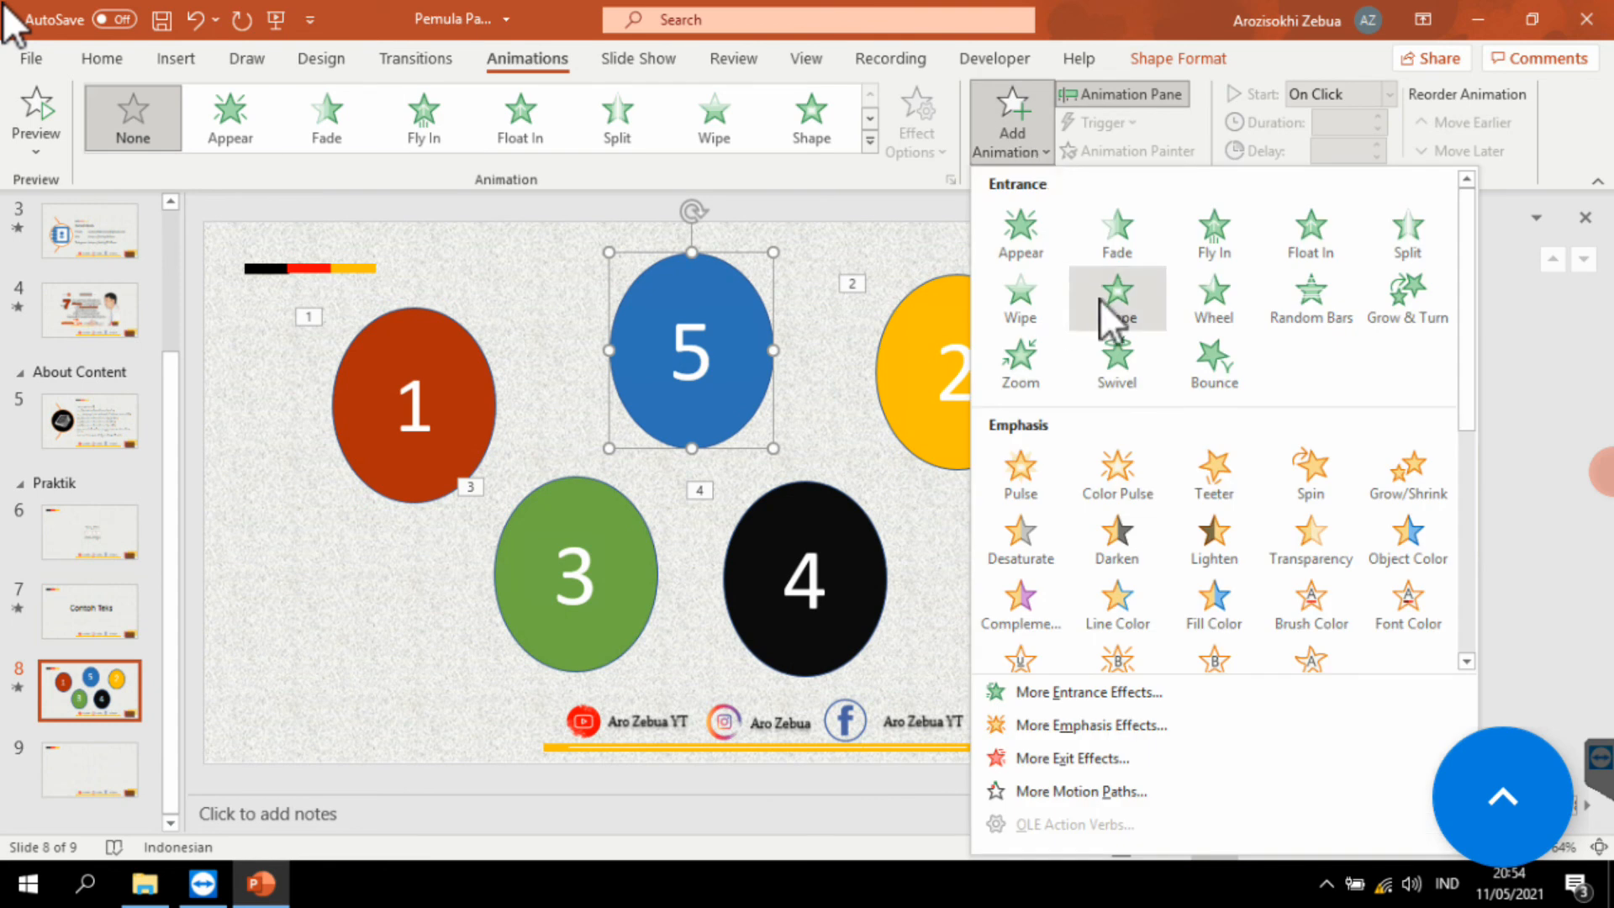
{"action": "left_click", "coordinate": [1123, 313]}
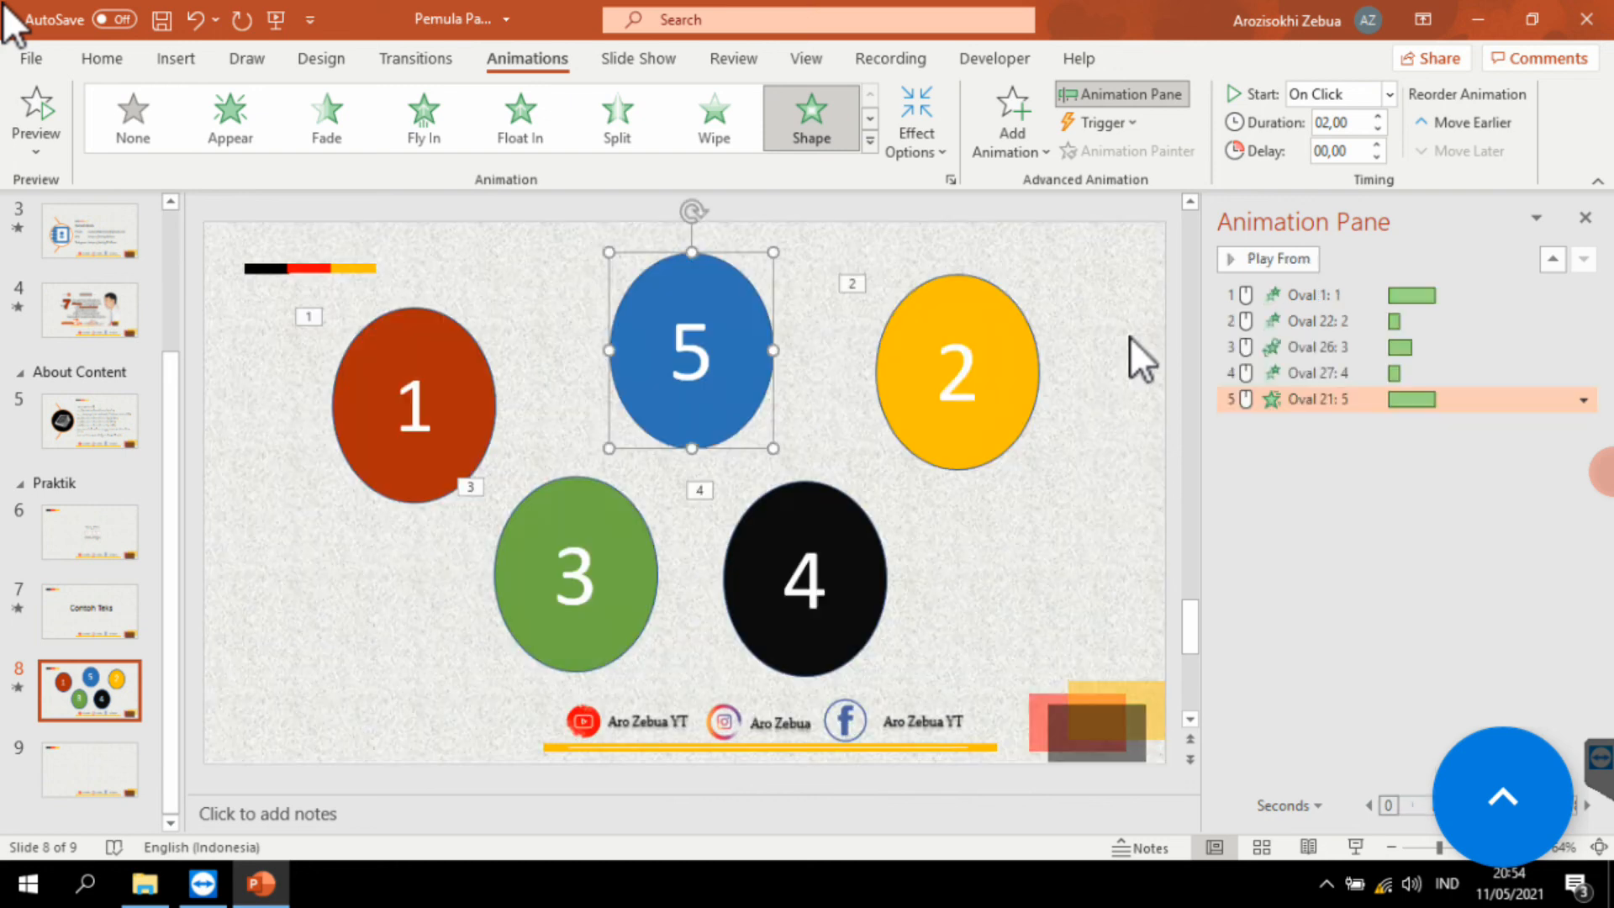
{"action": "left_click", "coordinate": [1130, 336]}
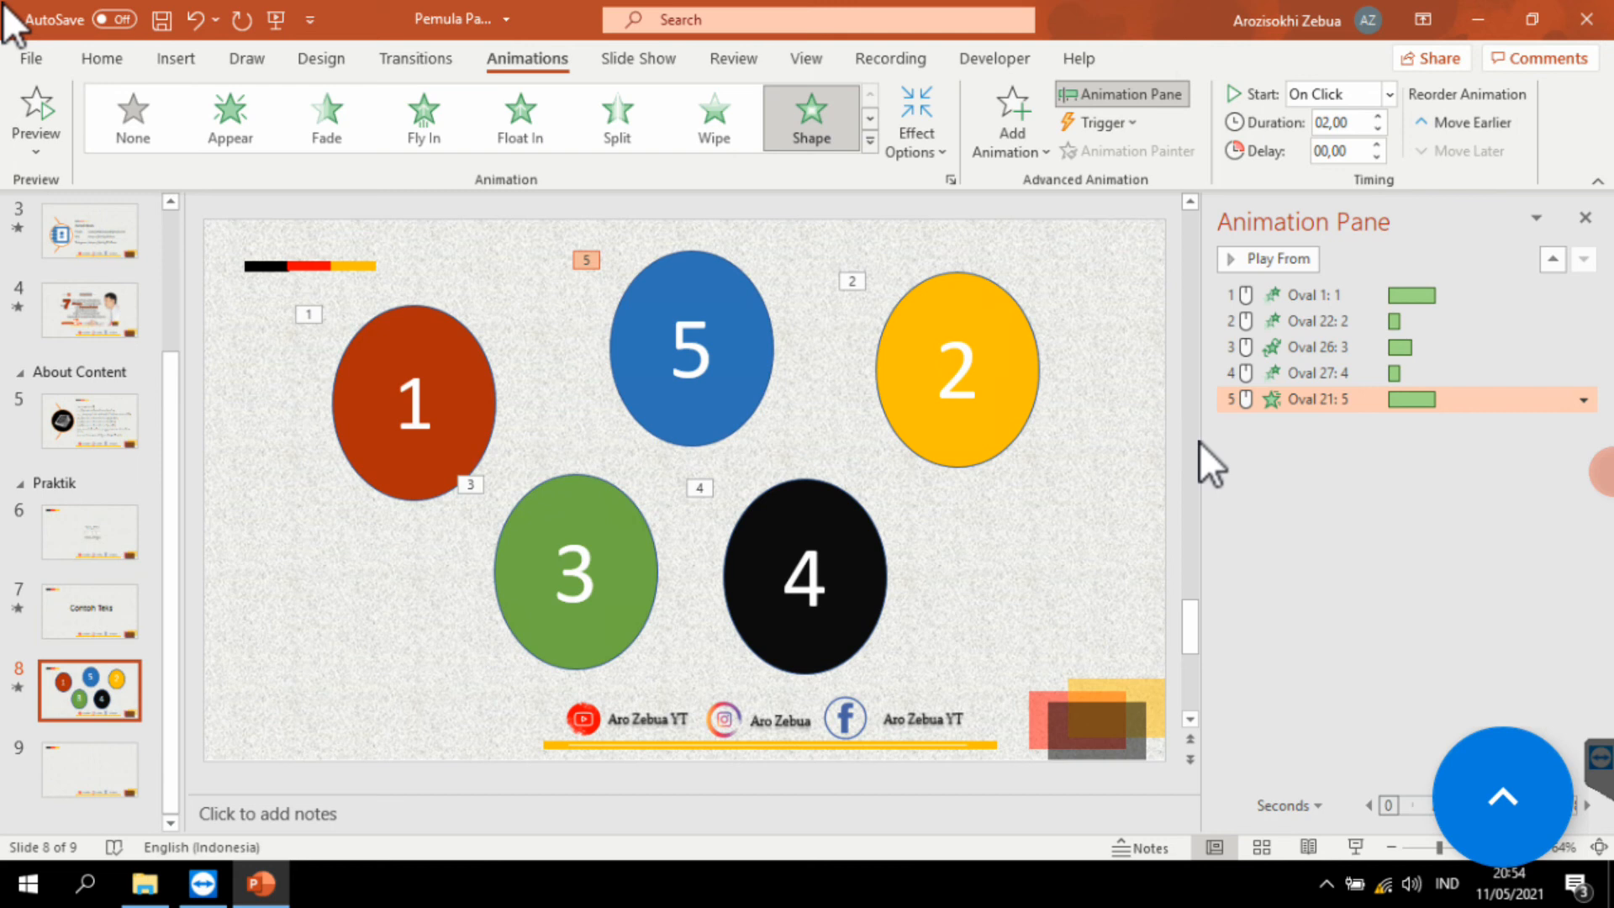
{"action": "left_click", "coordinate": [479, 426]}
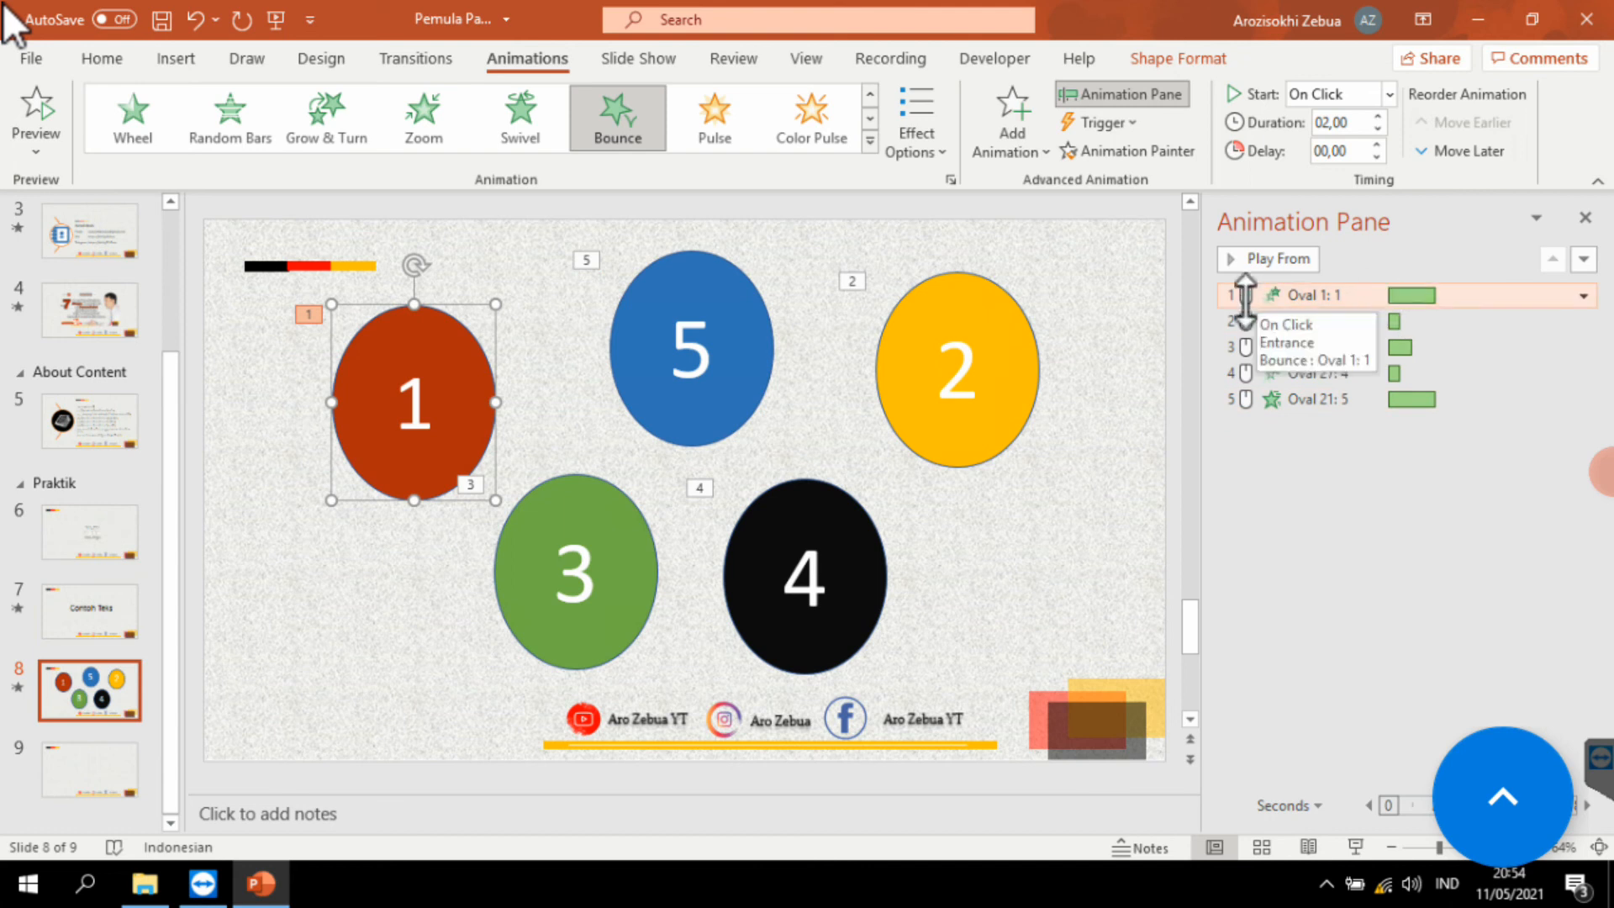
{"action": "left_click", "coordinate": [740, 401]}
{"action": "left_click", "coordinate": [857, 624]}
{"action": "left_click", "coordinate": [1041, 548]}
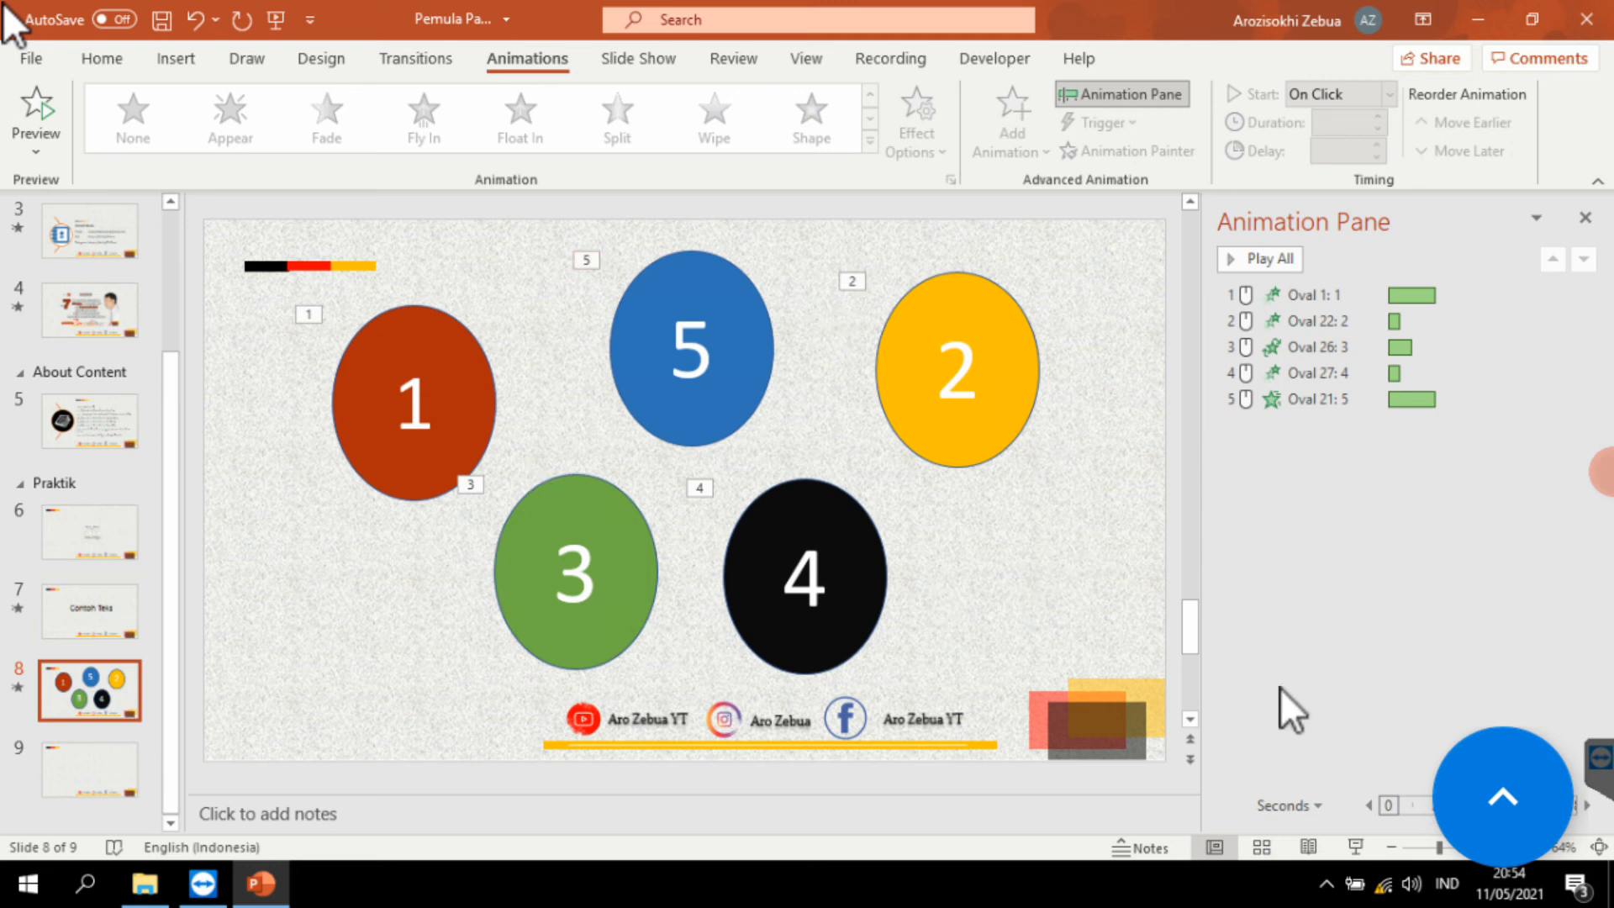
Step: Save the presentation and play the numbered ovals' animations in a slide show starting from slide 8
{"action": "key", "text": "ctrl+s"}
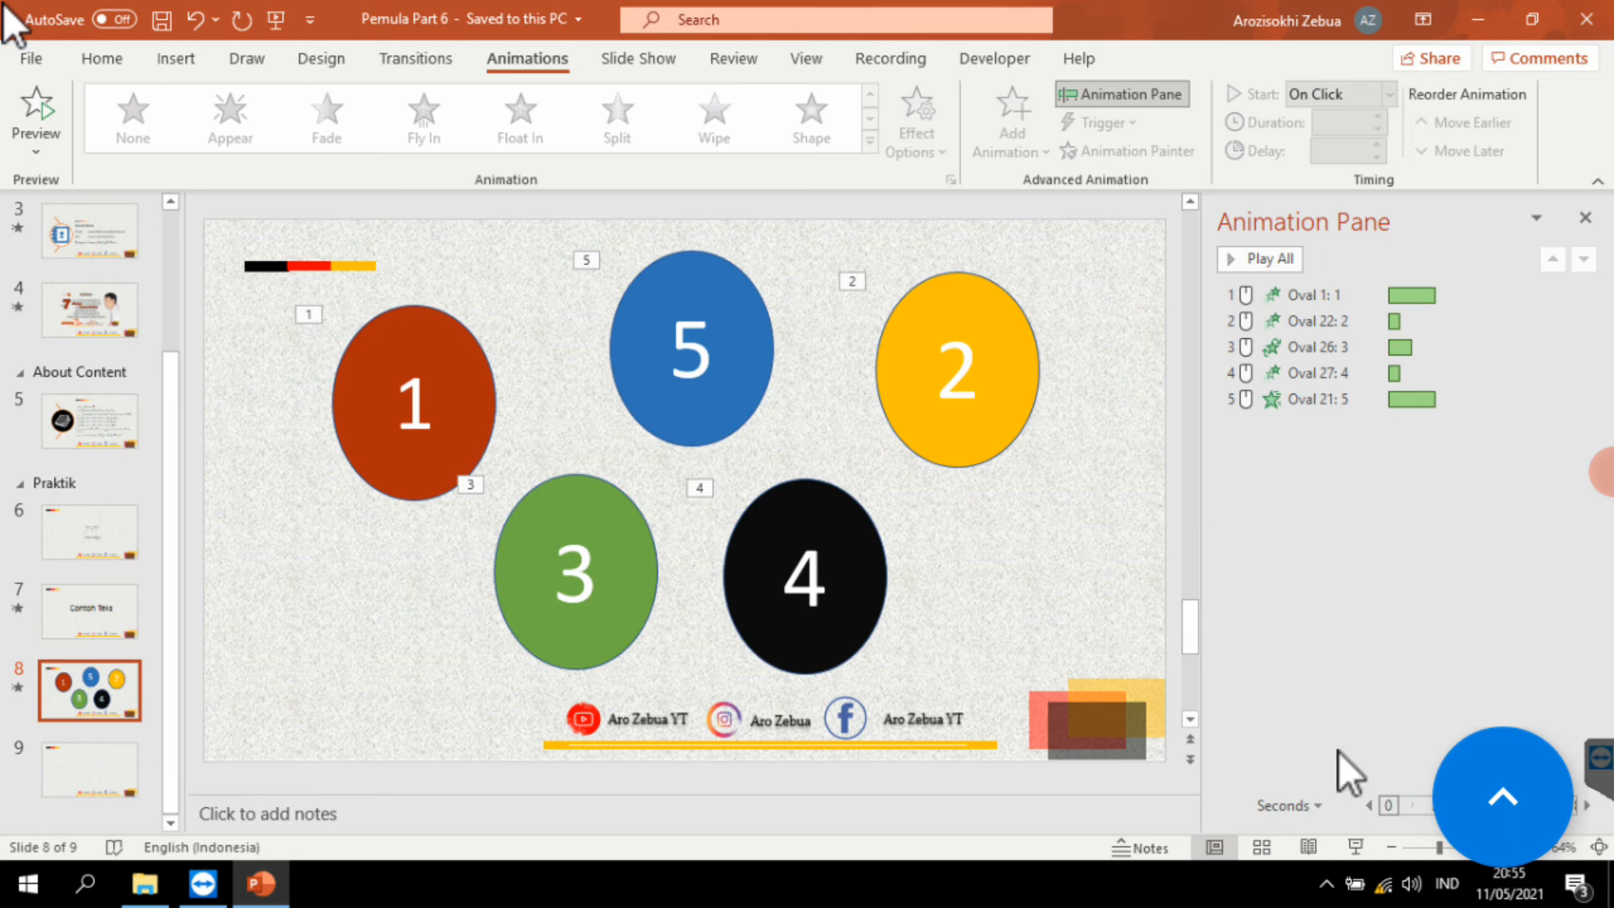
{"action": "left_click", "coordinate": [1357, 826]}
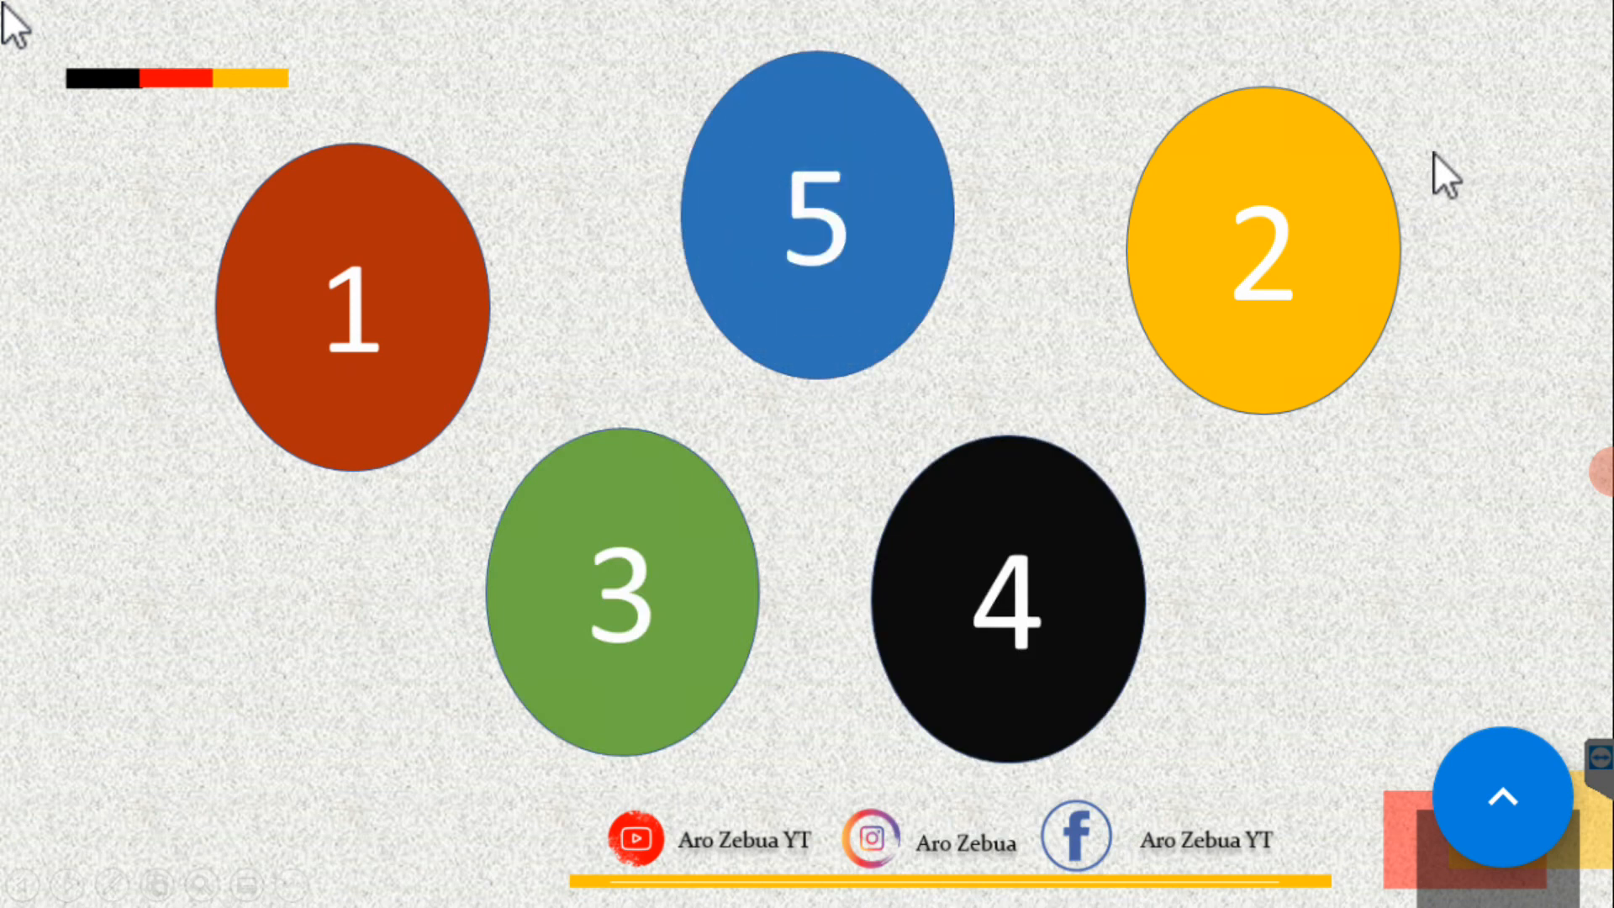
{"action": "key", "text": "Escape"}
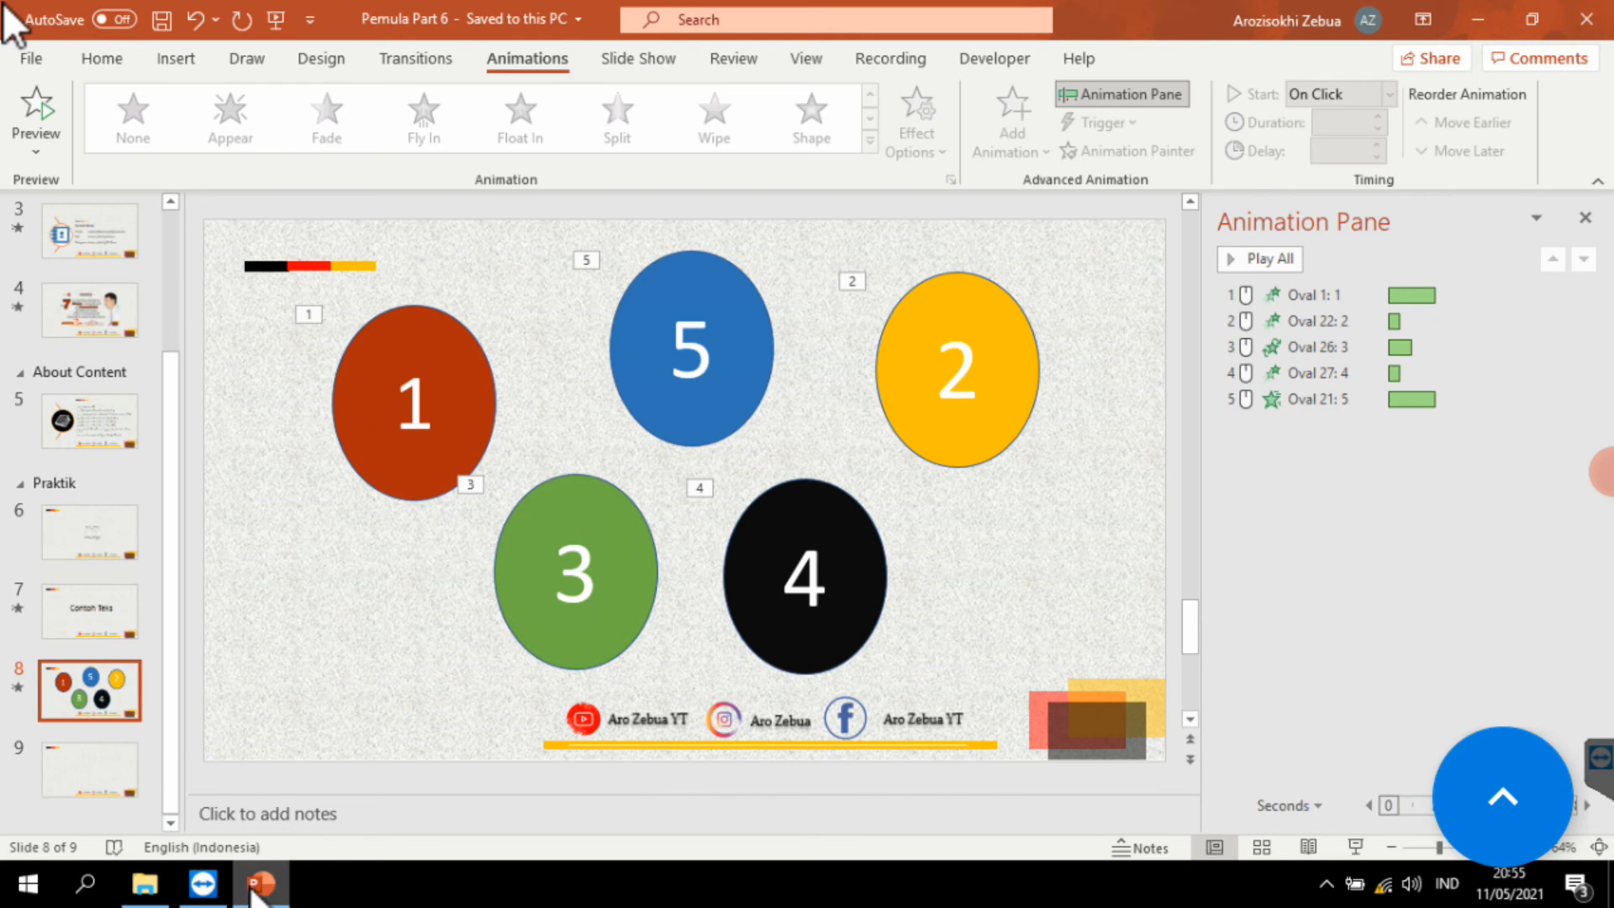
Step: Review the Konten Materi topic list on slide 5
{"action": "left_click", "coordinate": [83, 430]}
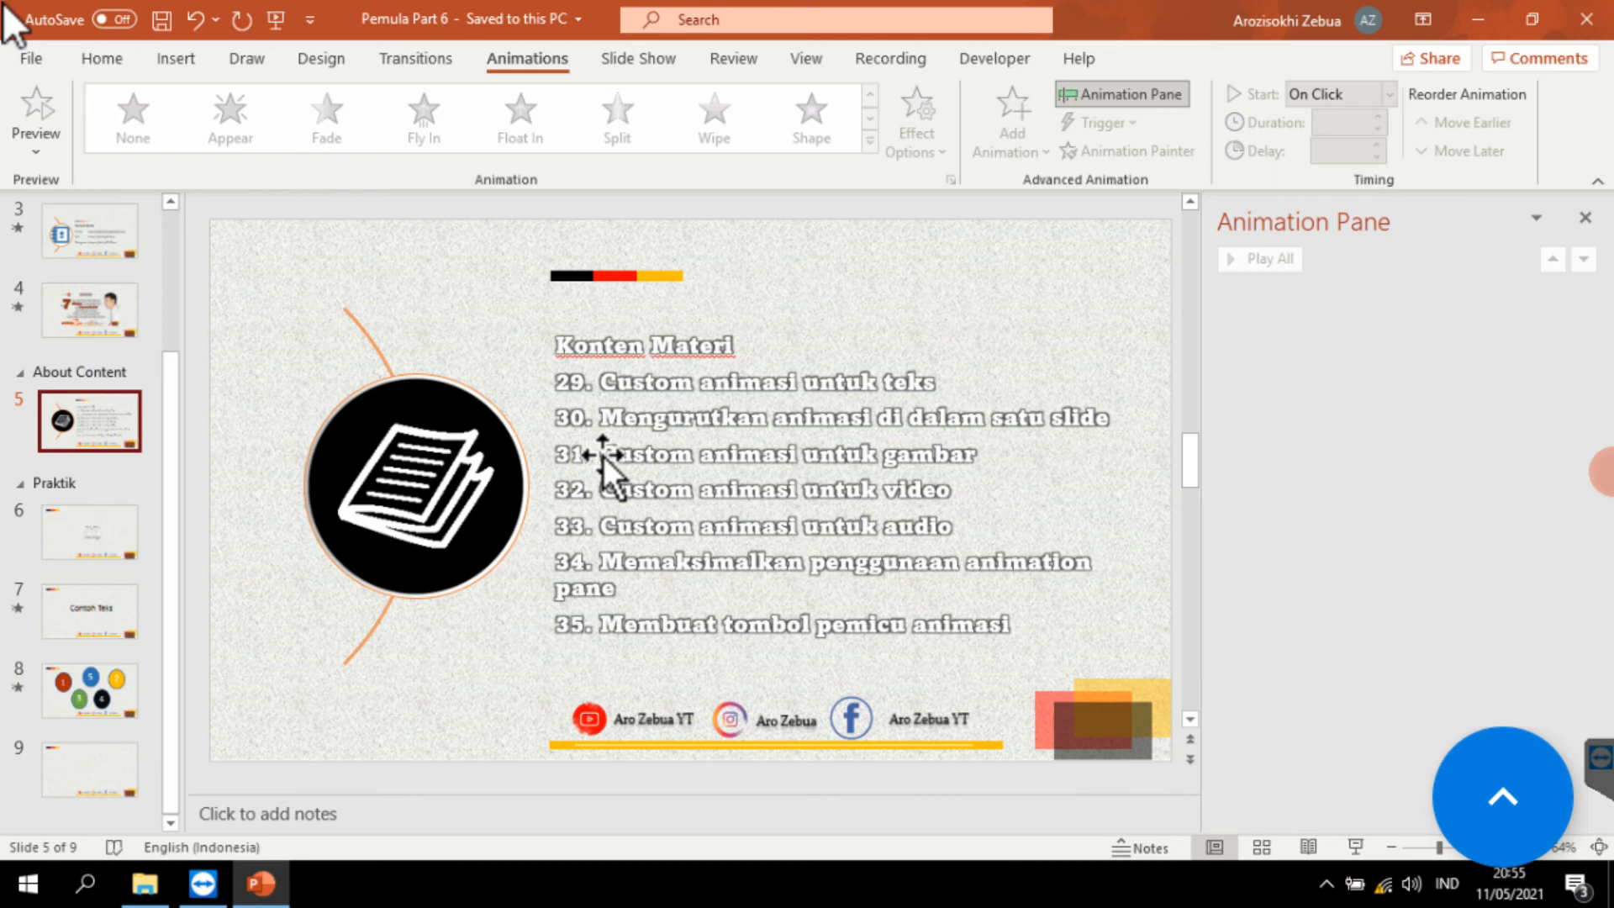
{"action": "left_click", "coordinate": [984, 464]}
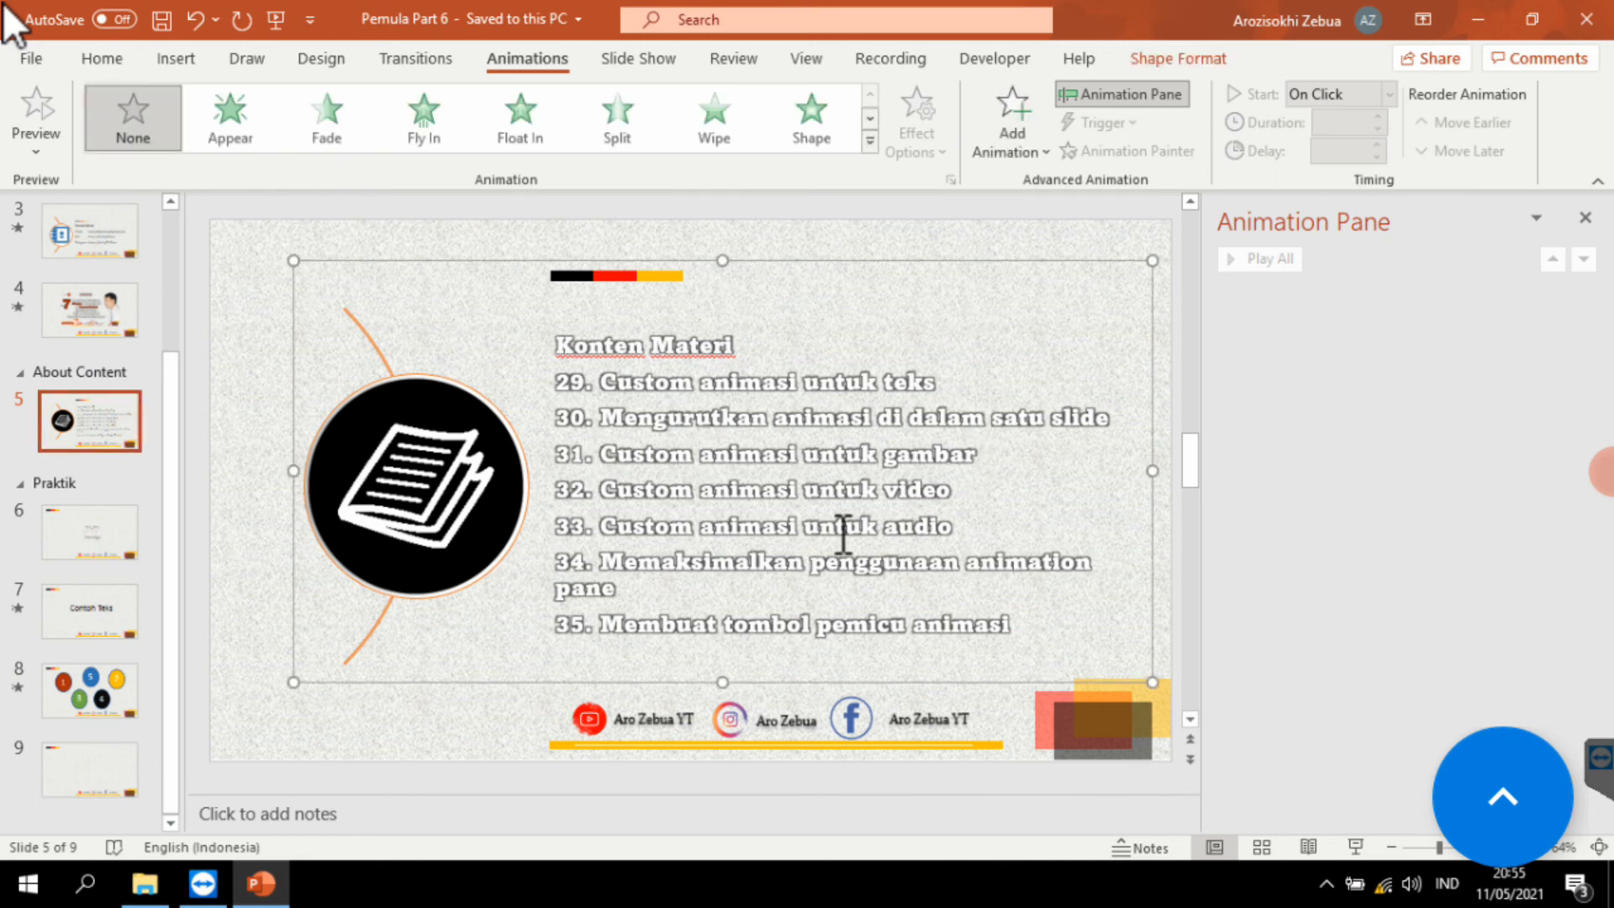
{"action": "left_click", "coordinate": [269, 245]}
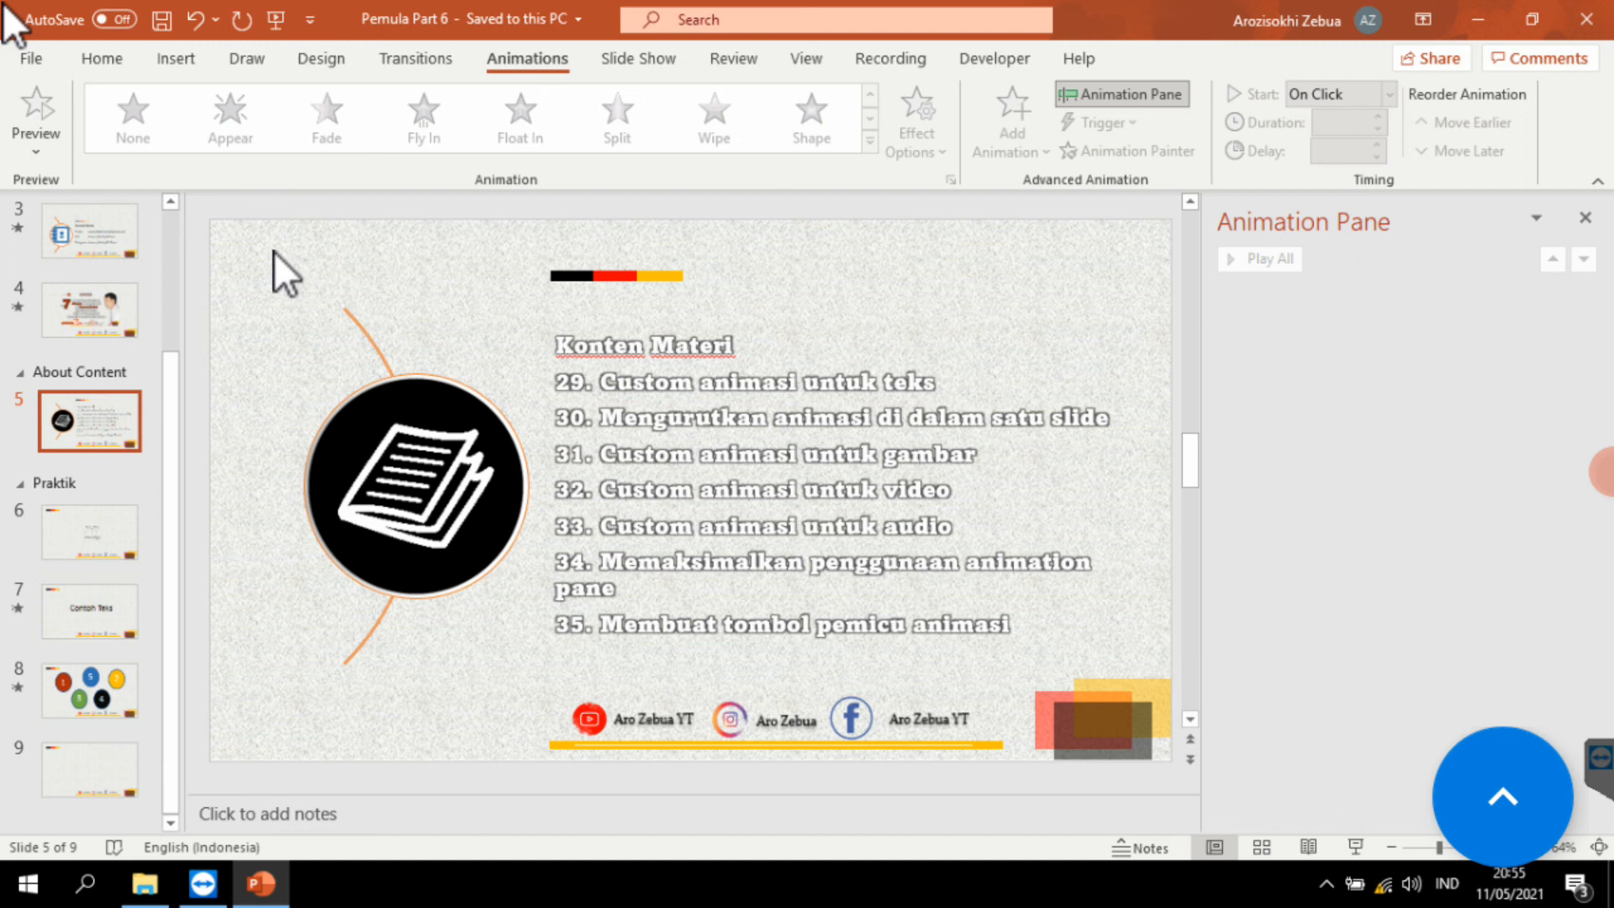
Step: Add another blank slide after the numbered-ovals slide, at the end of the presentation
{"action": "left_click", "coordinate": [107, 770]}
{"action": "key", "text": "Return"}
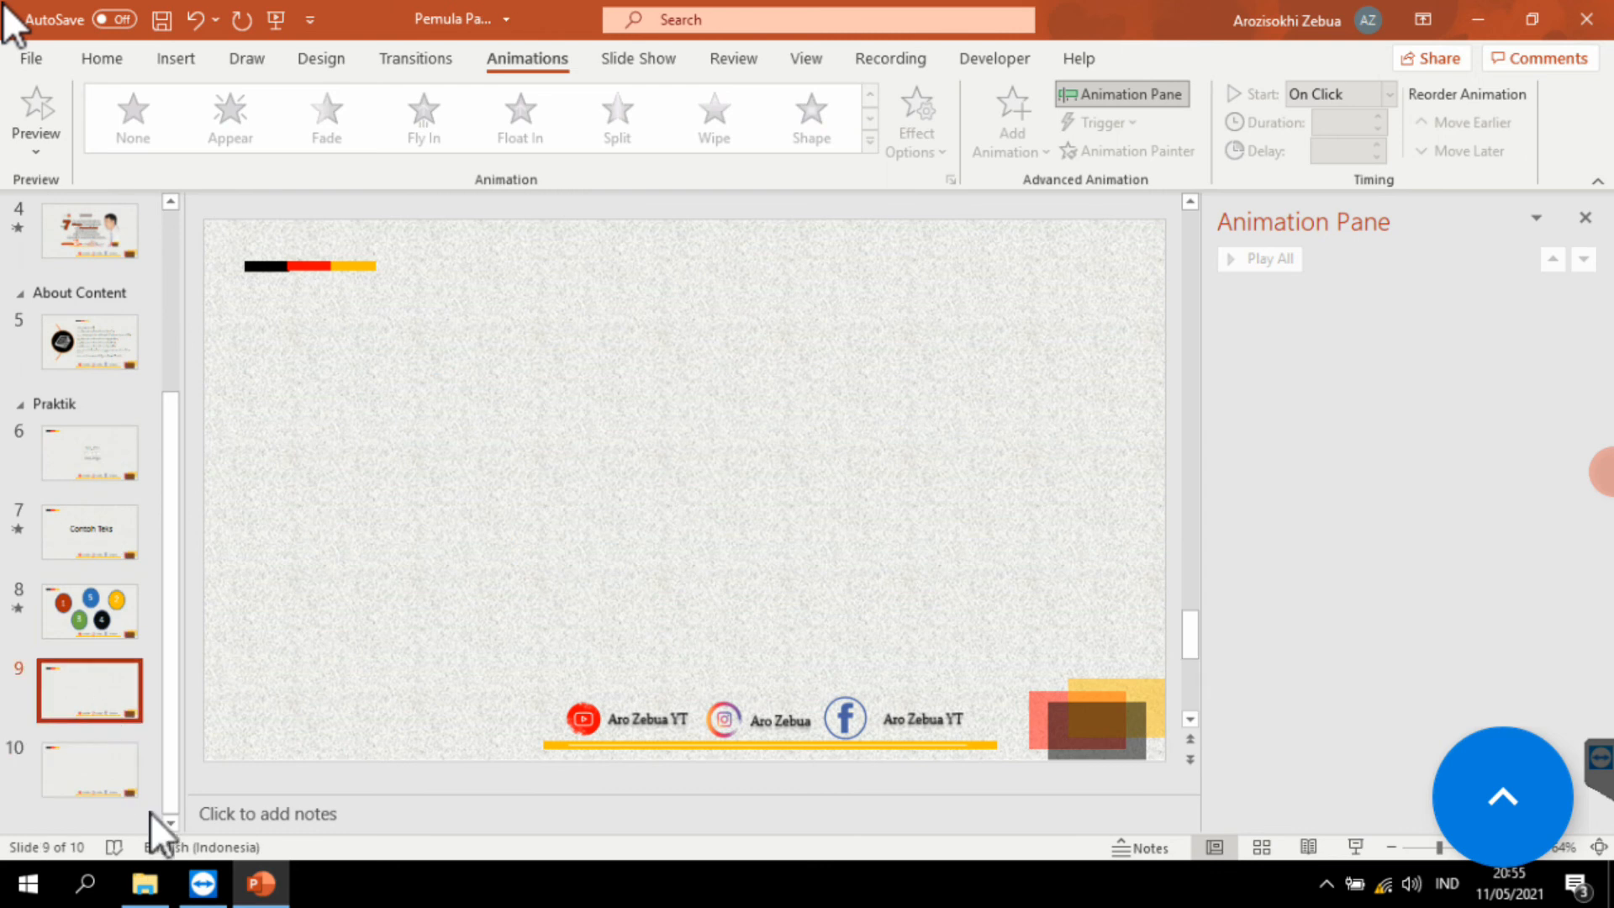
Step: Switch to File Explorer and copy the Gambar JPG file from the parent folder of Folder Praktik 06
{"action": "left_click", "coordinate": [144, 882]}
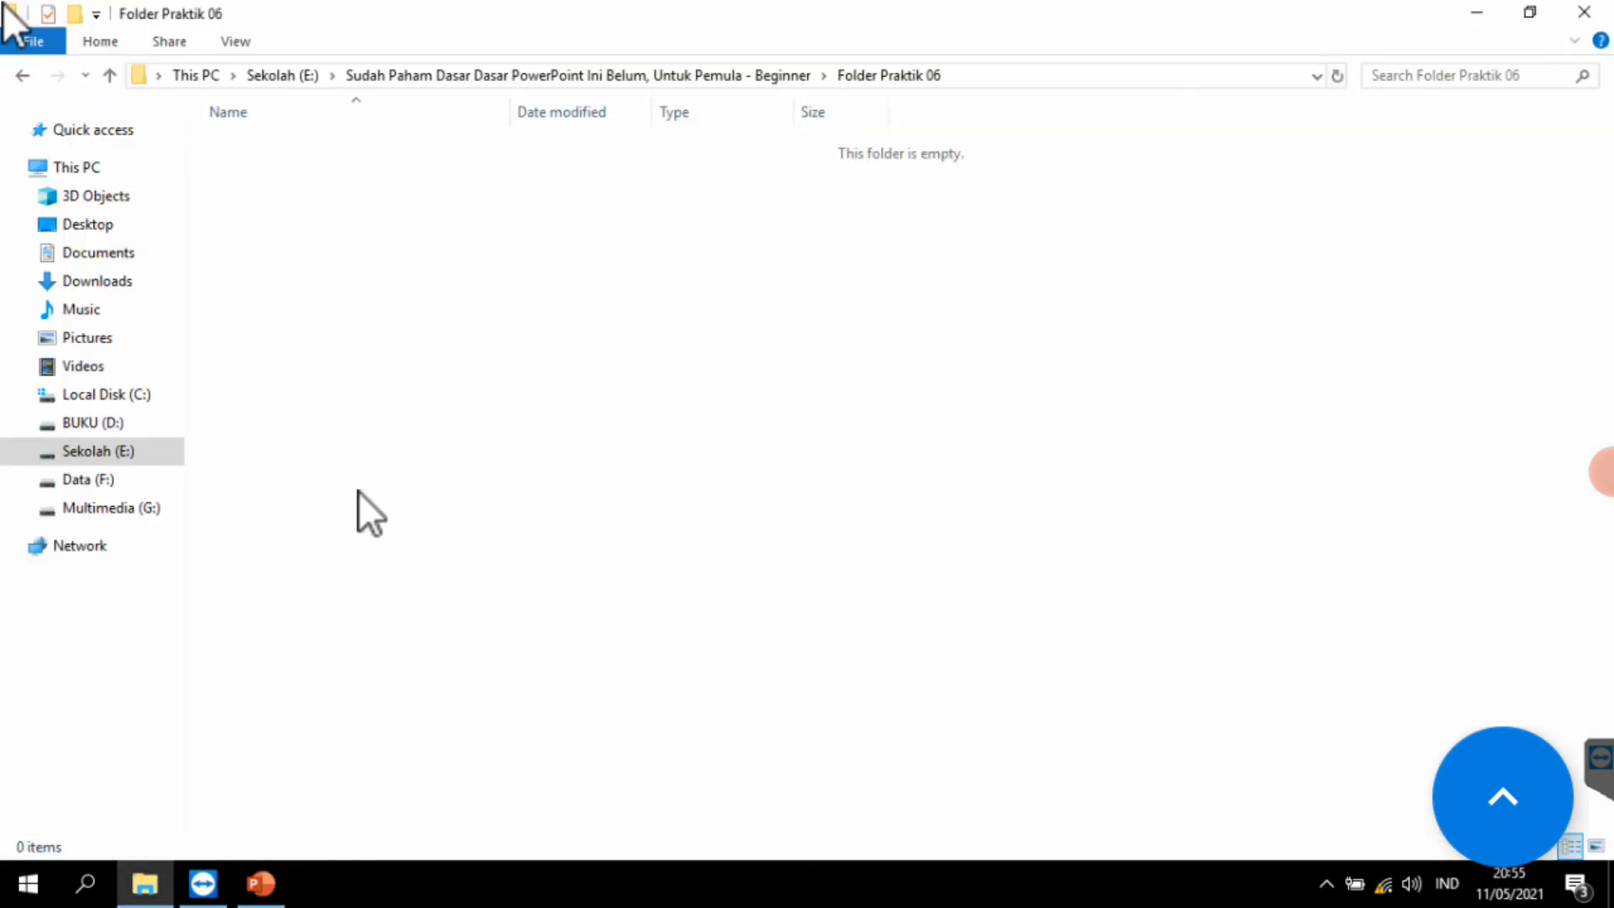
{"action": "left_click", "coordinate": [22, 75]}
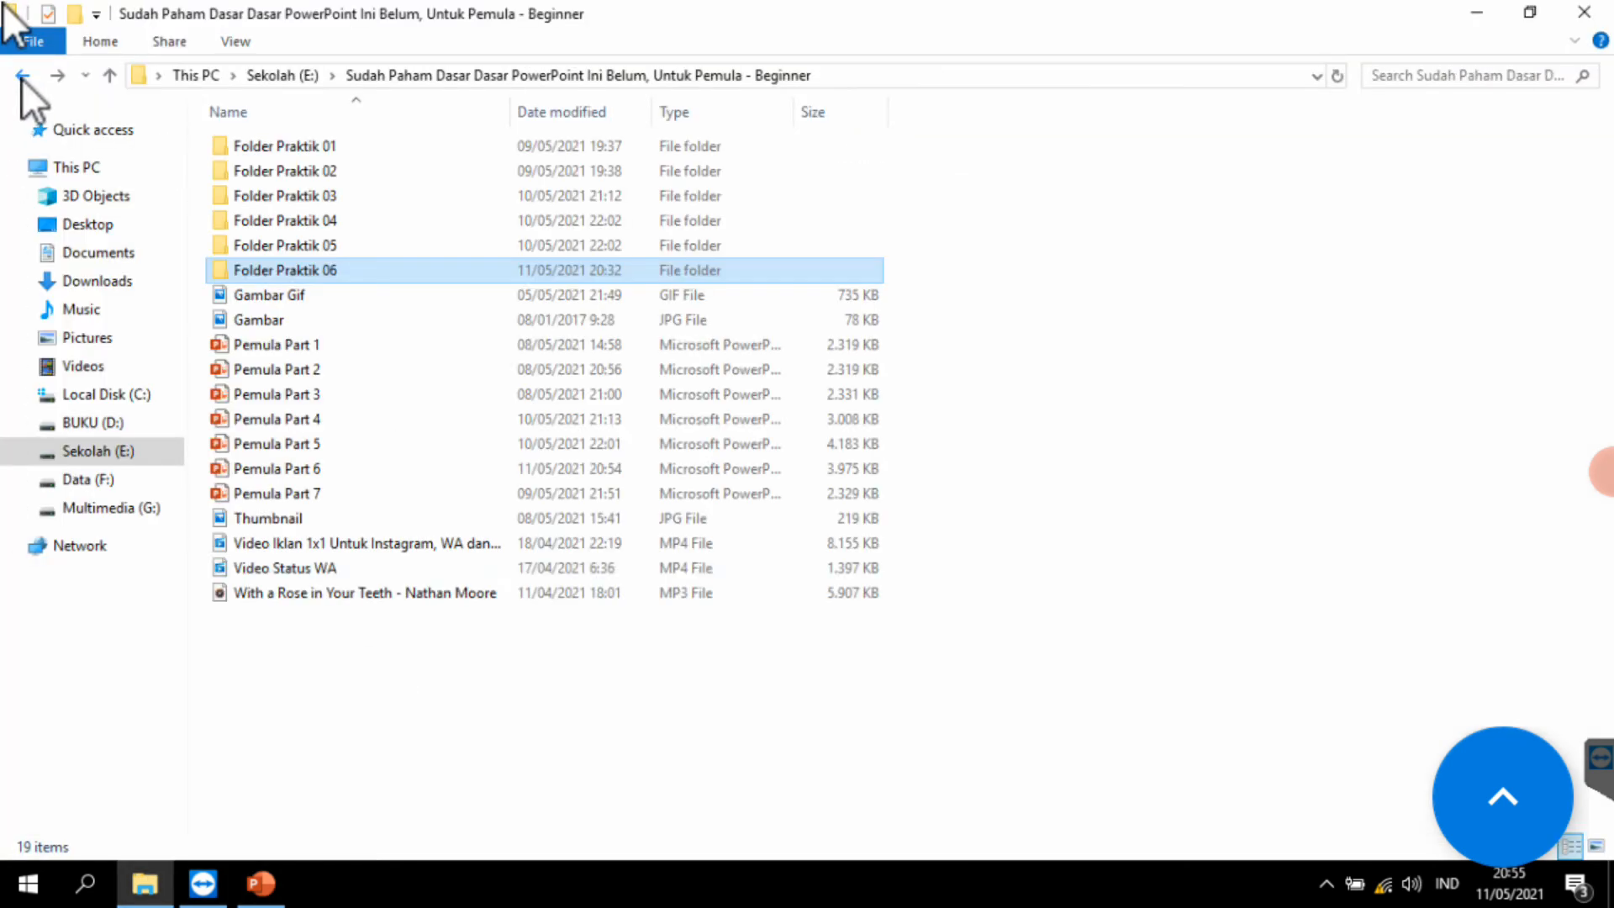
{"action": "left_click", "coordinate": [392, 658]}
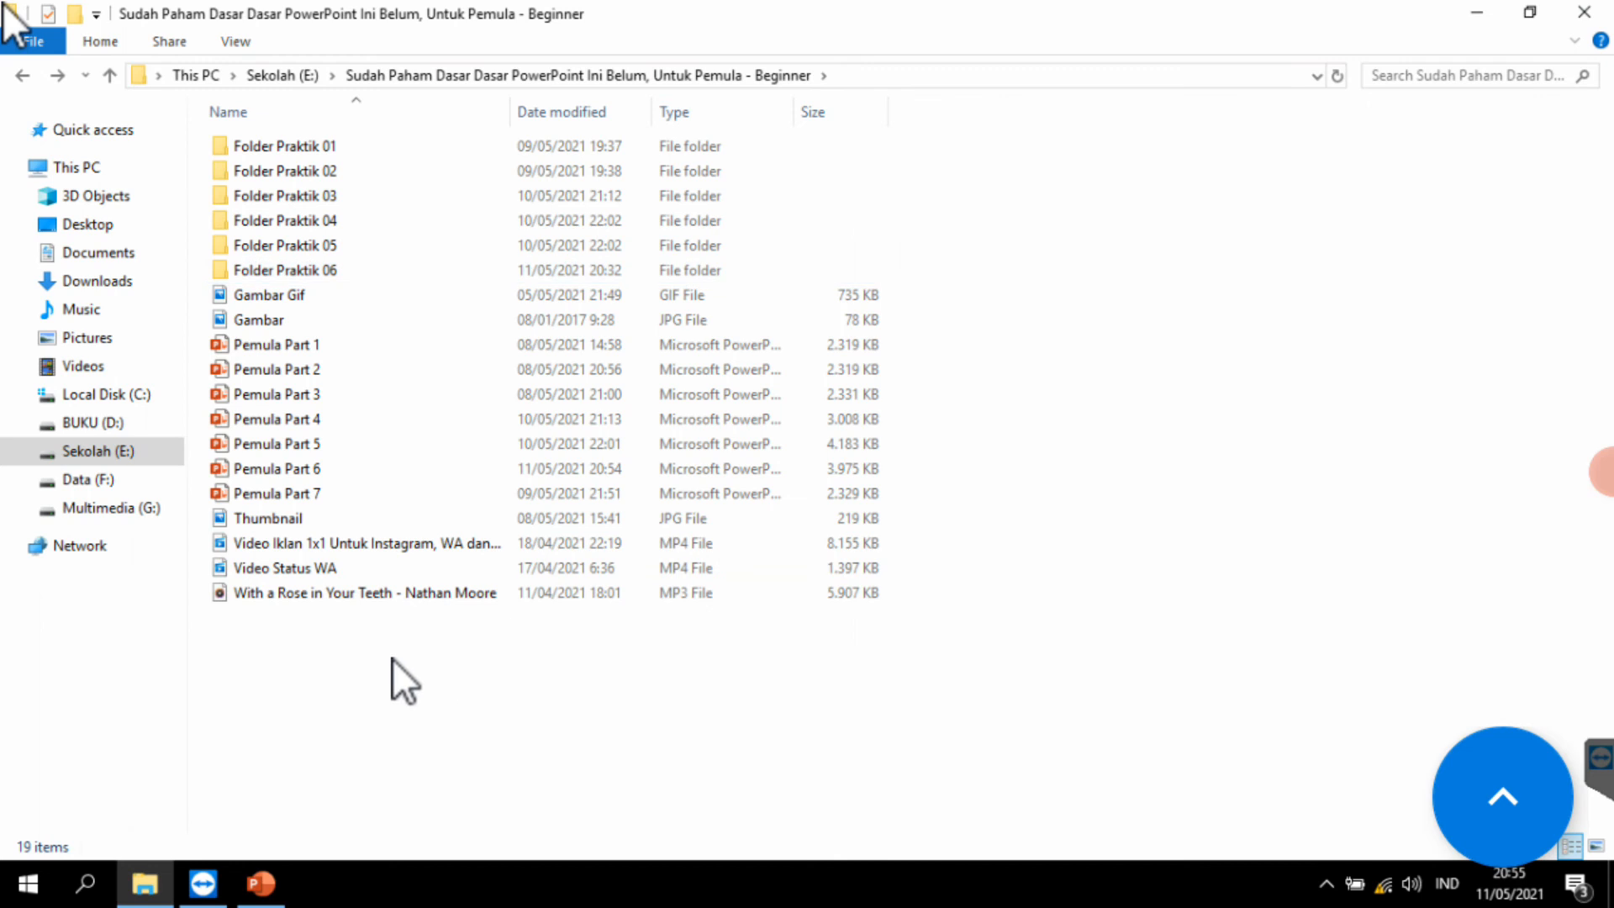
{"action": "left_click", "coordinate": [315, 321]}
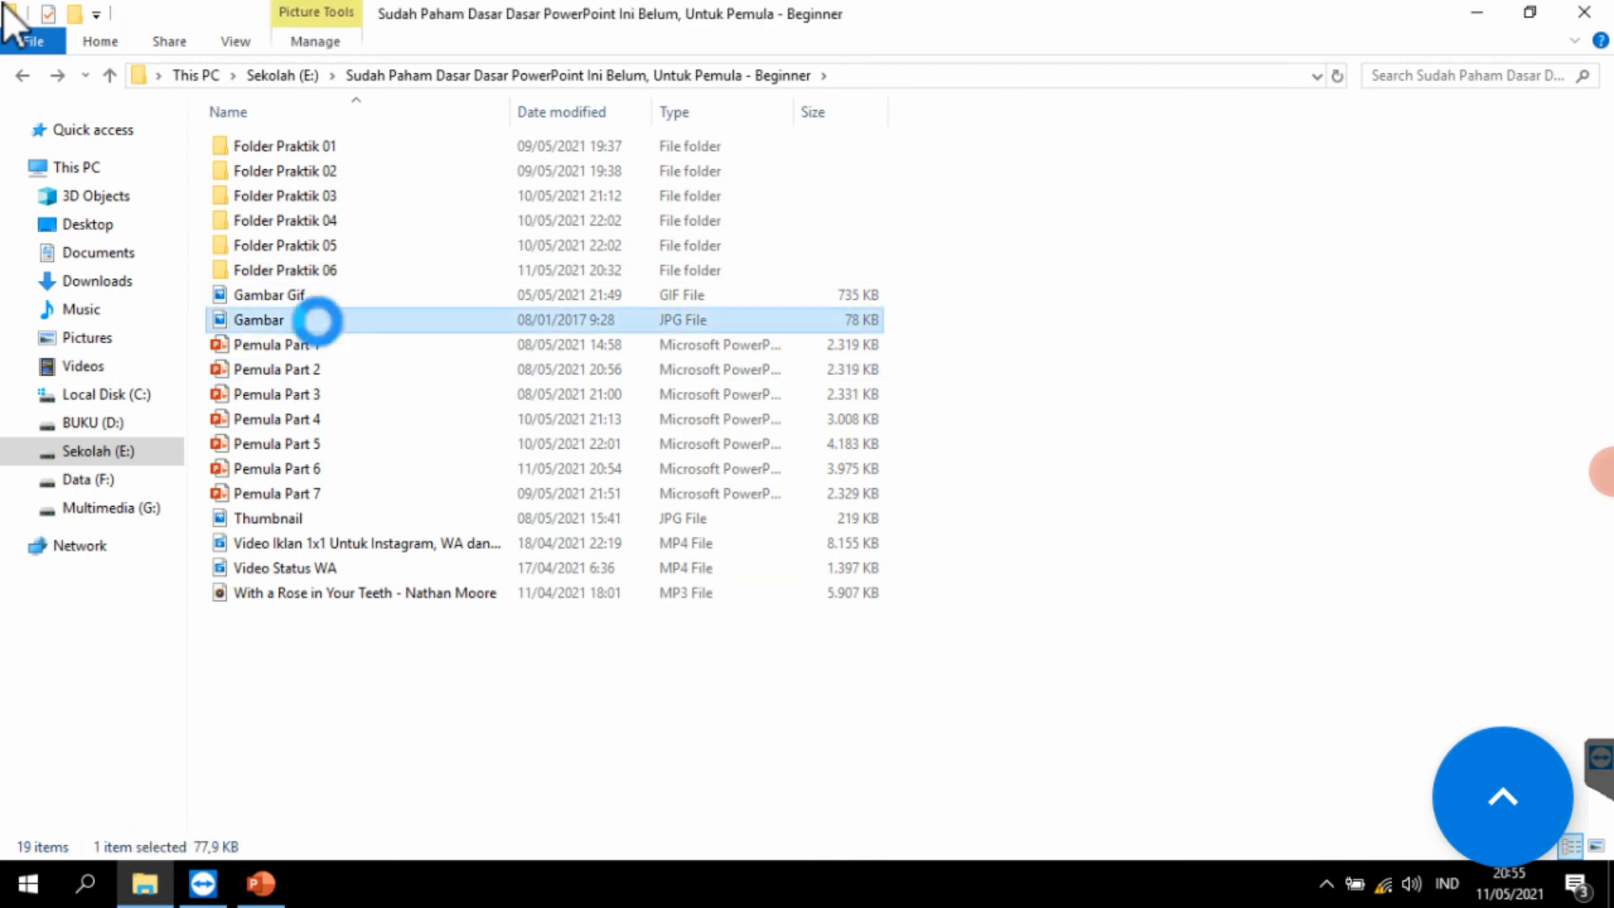
{"action": "right_click", "coordinate": [316, 323]}
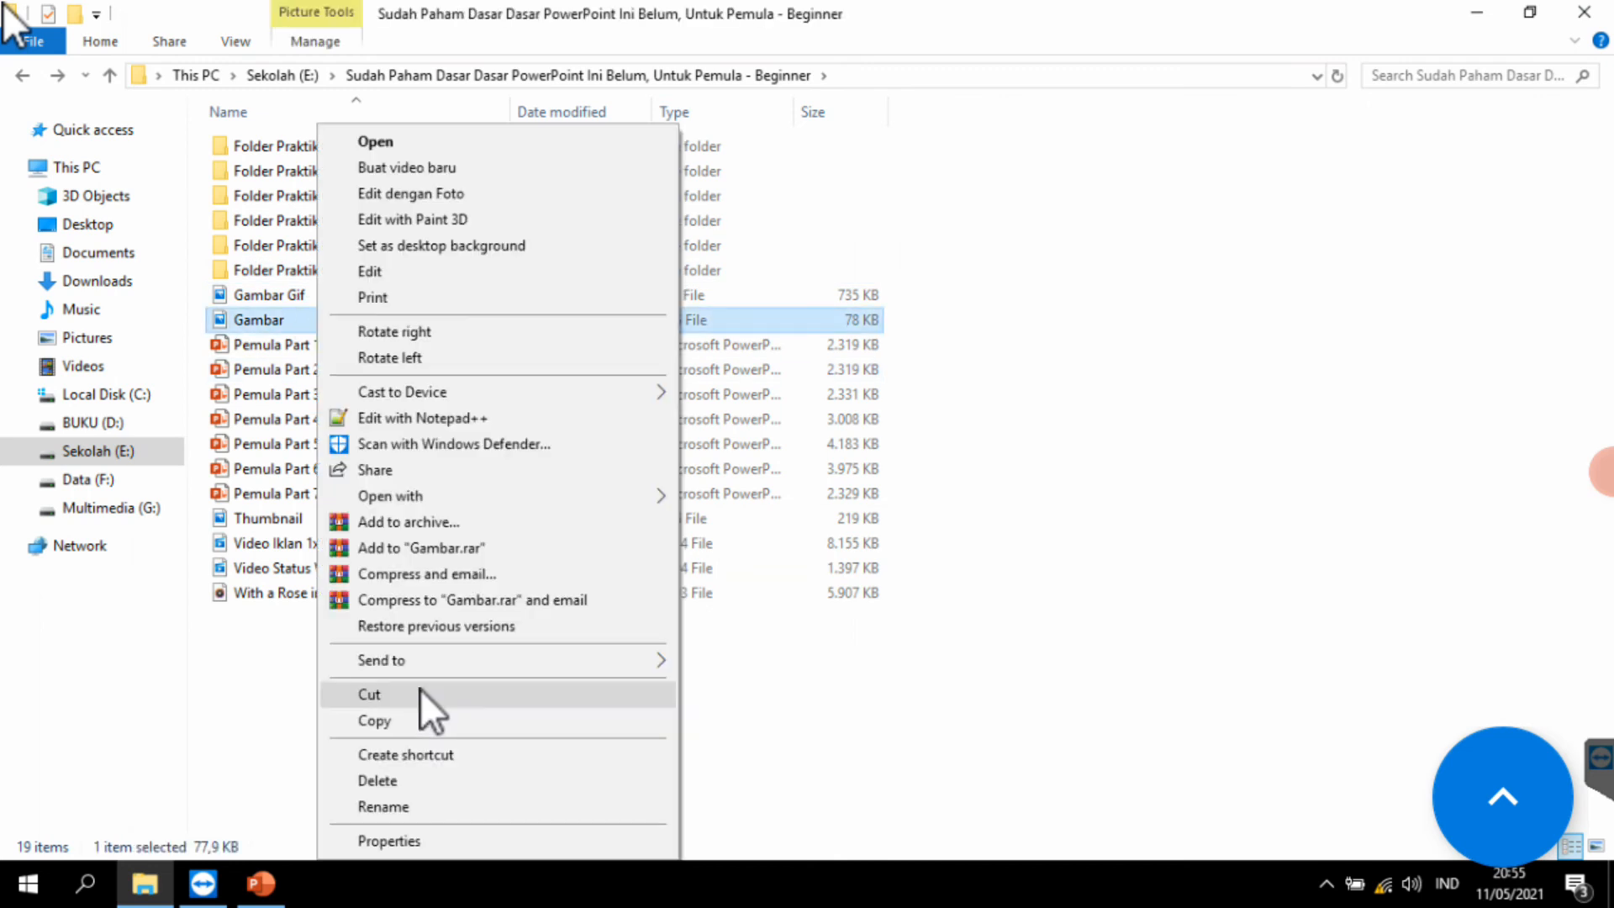
{"action": "left_click", "coordinate": [407, 721]}
Step: Paste the copied picture onto slide 9 in PowerPoint, shrink it to about 8.05 by 10.74 cm and place it near the slide's centre
{"action": "left_click", "coordinate": [260, 883]}
{"action": "key", "text": "ctrl+v"}
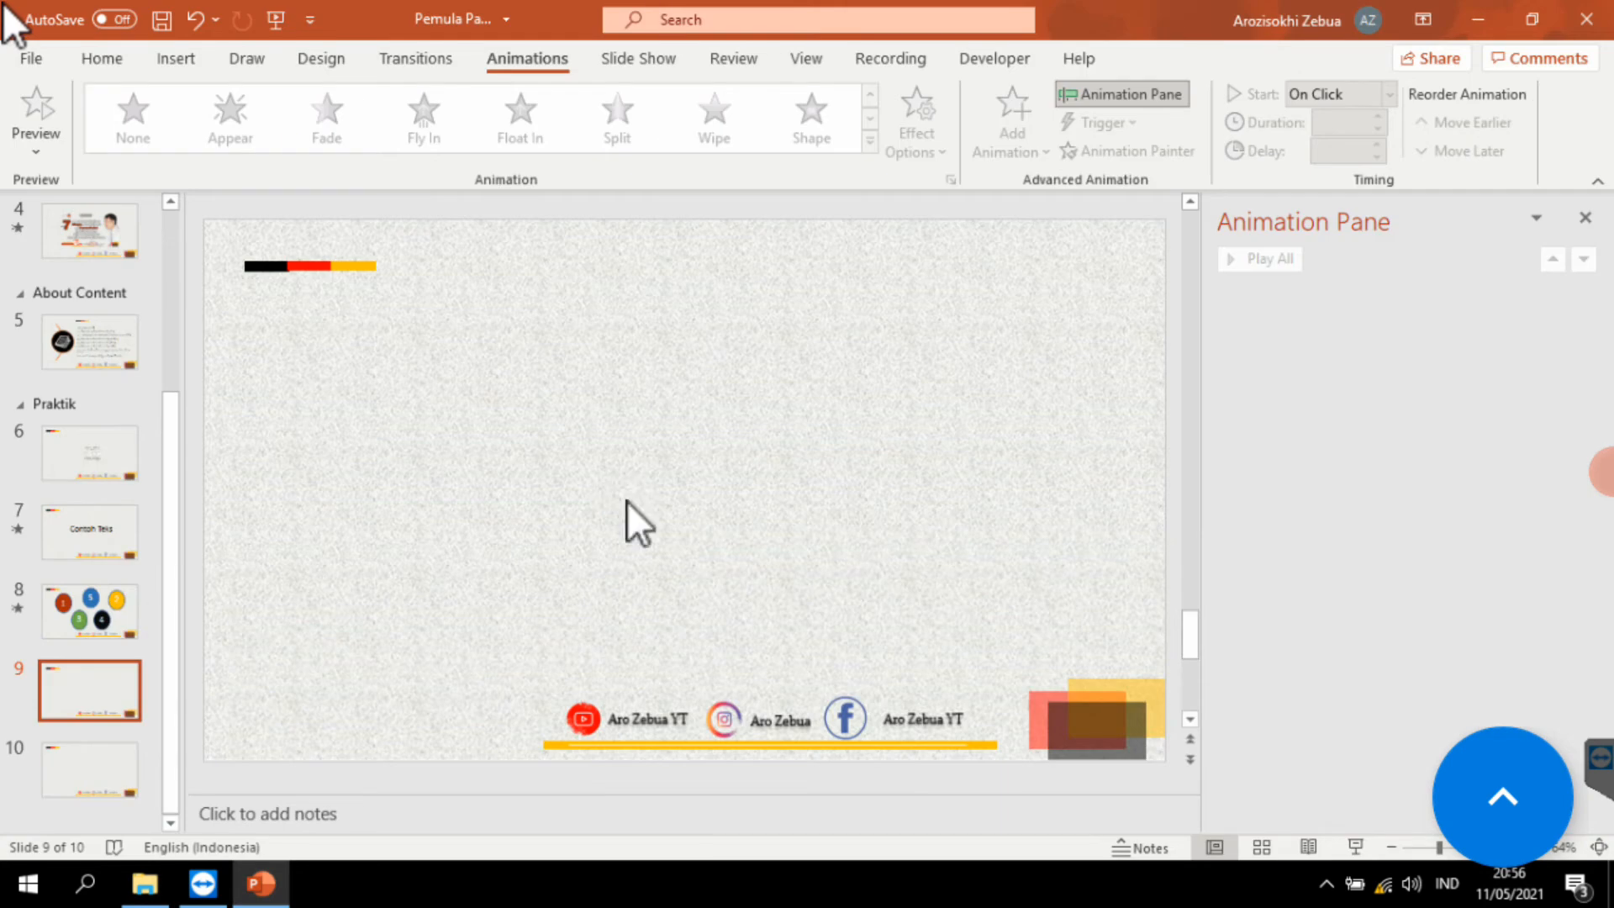
{"action": "left_click_drag", "start_coordinate": [695, 440], "coordinate": [735, 421]}
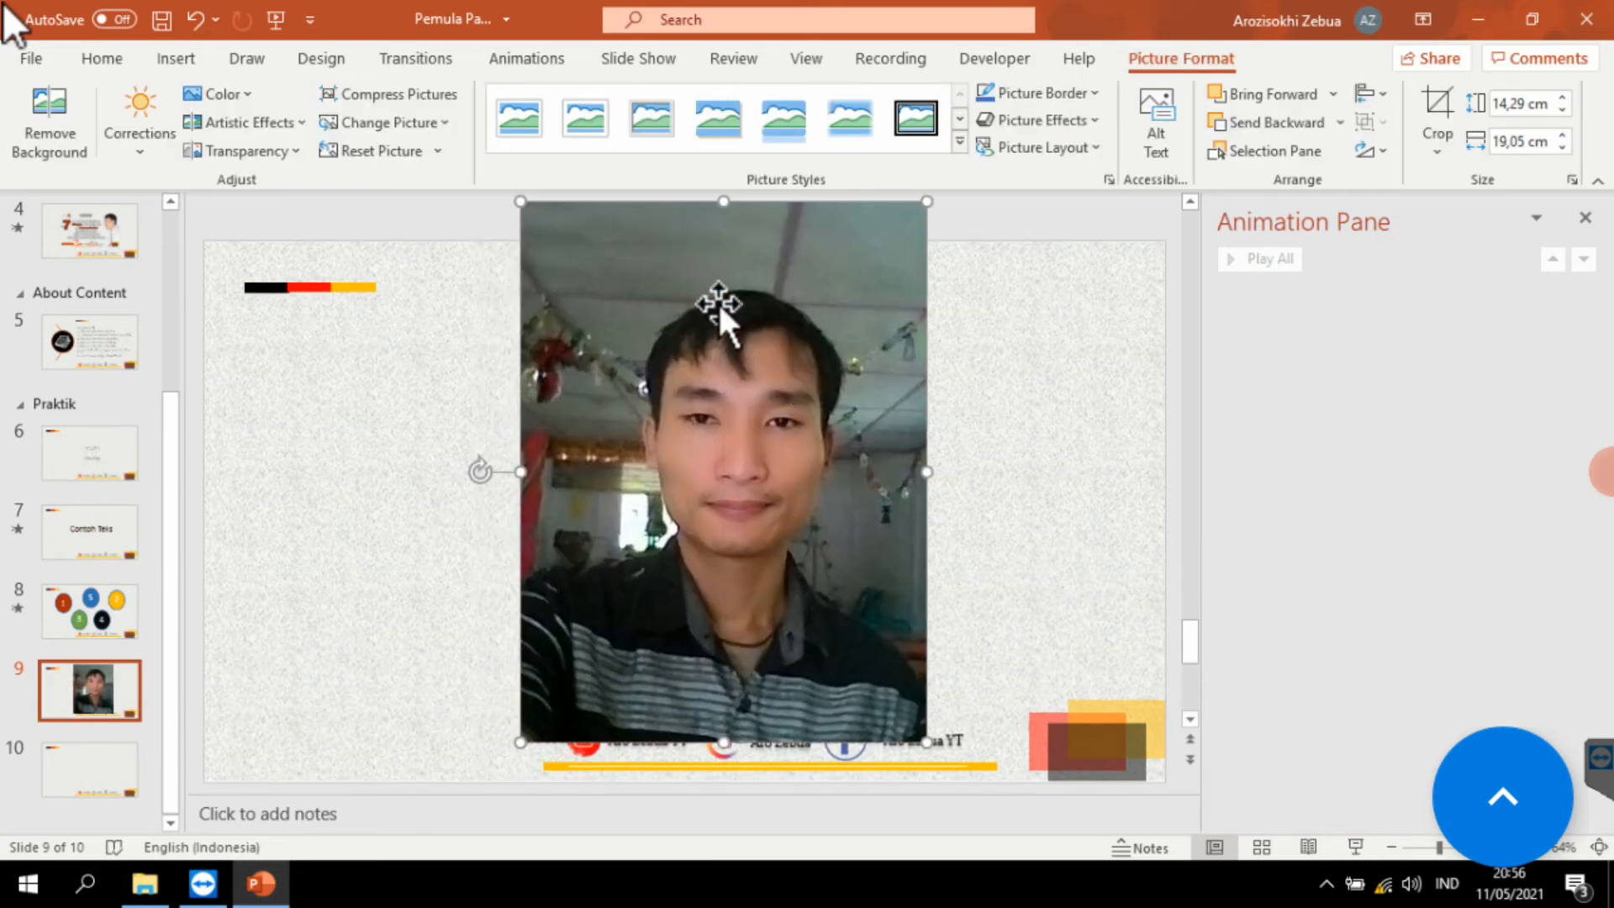
{"action": "left_click_drag", "start_coordinate": [523, 206], "coordinate": [691, 439]}
{"action": "left_click_drag", "start_coordinate": [582, 377], "coordinate": [612, 389]}
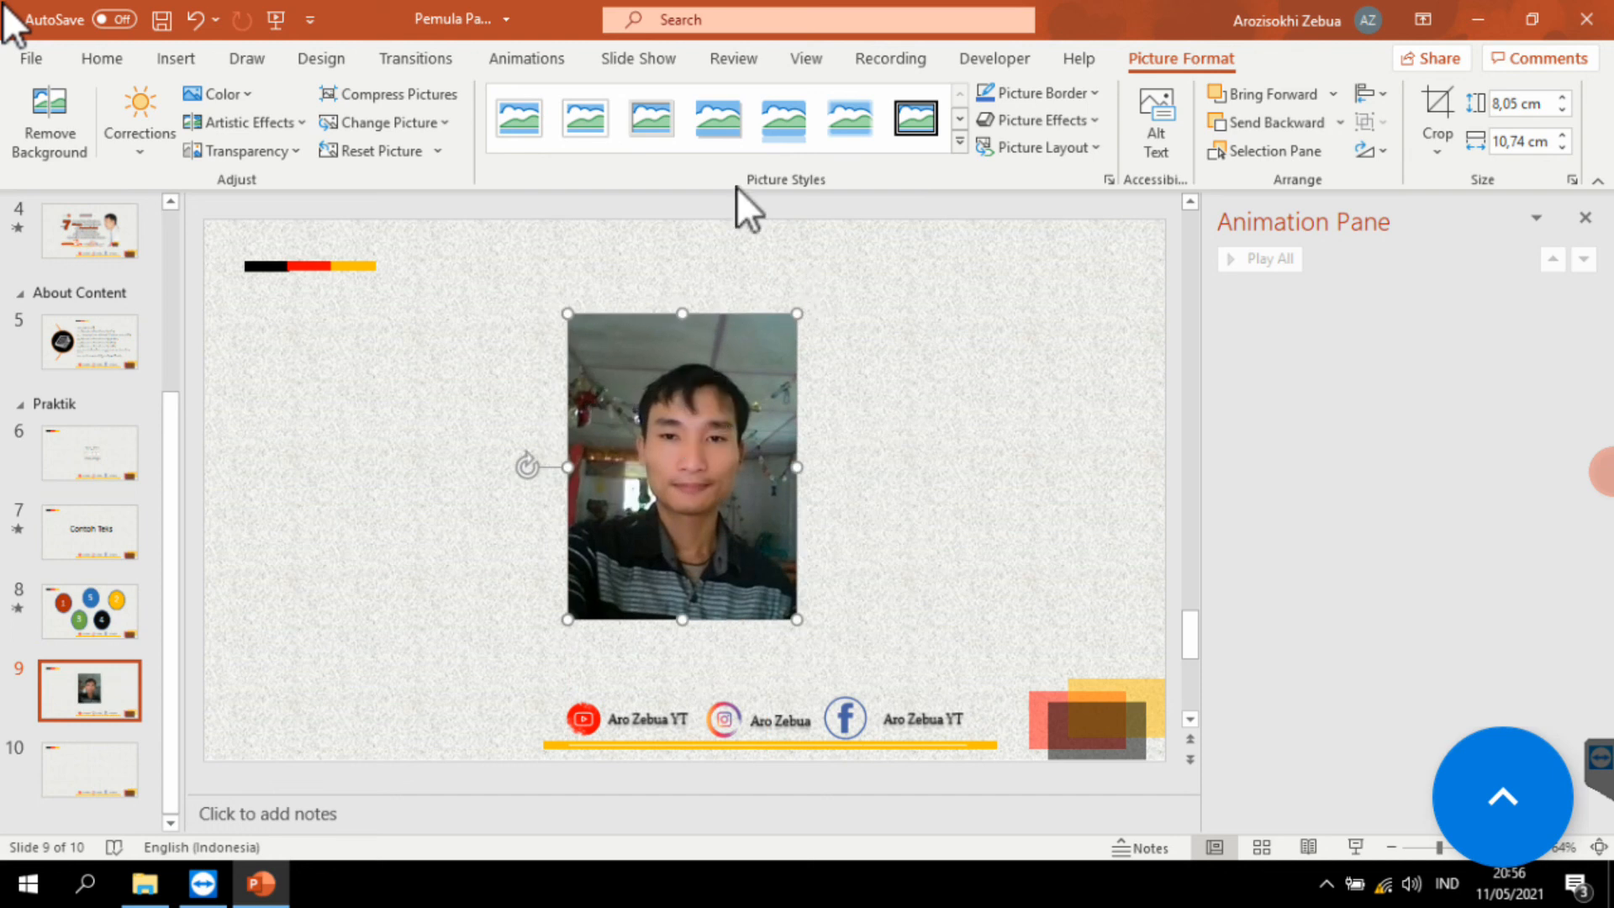
Step: Add a Right motion path animation to the picture on slide 9
{"action": "left_click", "coordinate": [513, 60]}
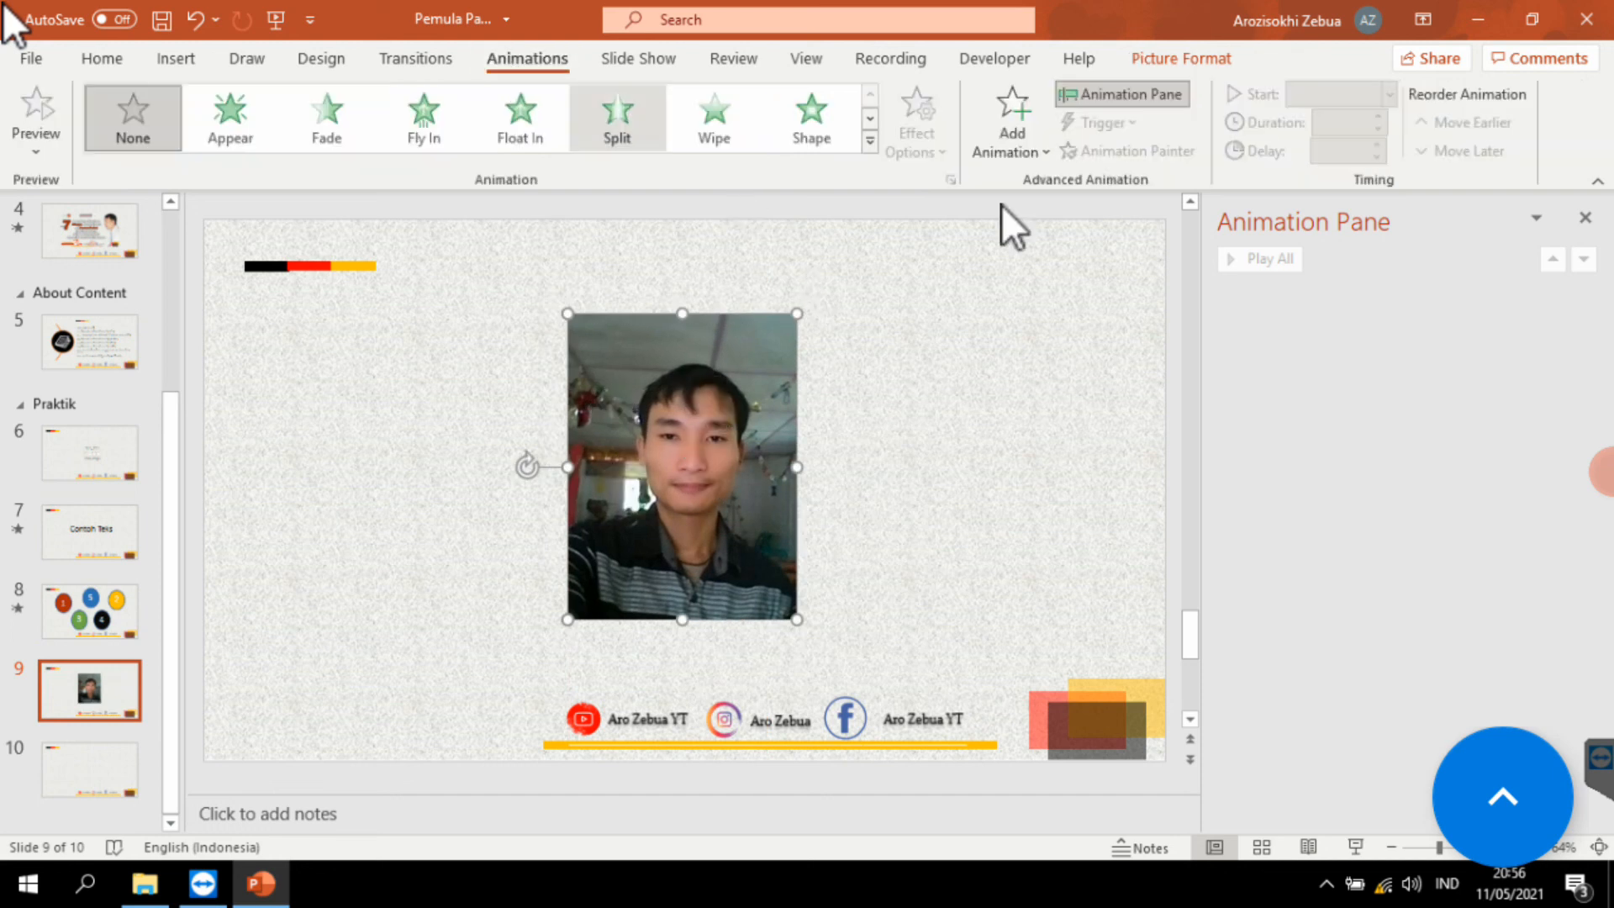
{"action": "left_click", "coordinate": [1031, 150]}
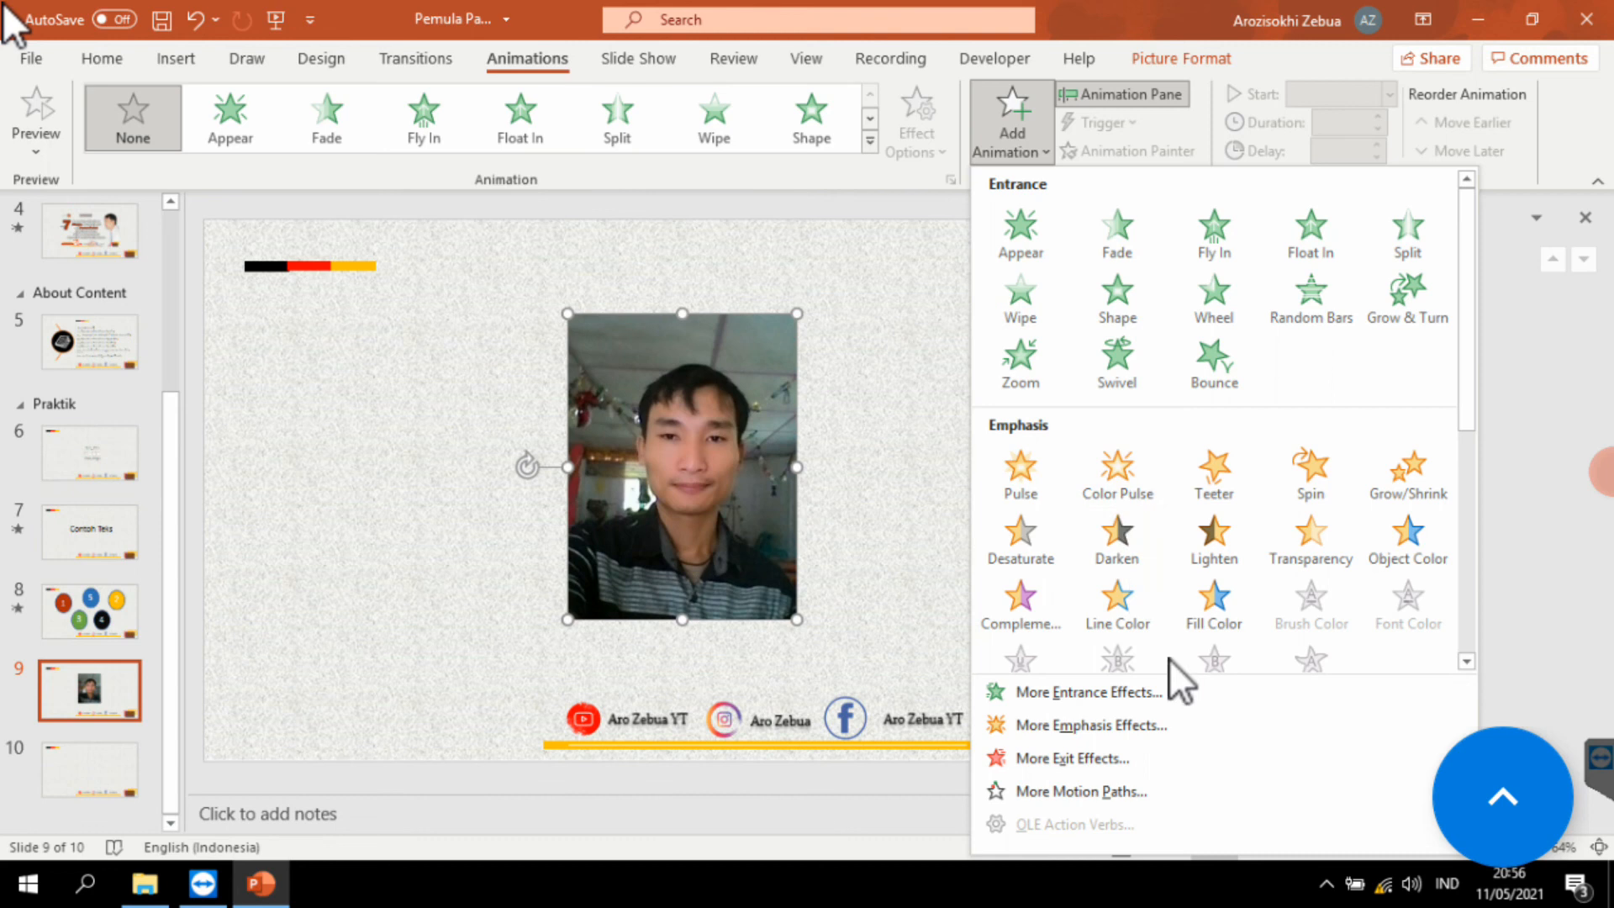
{"action": "left_click", "coordinate": [1102, 790]}
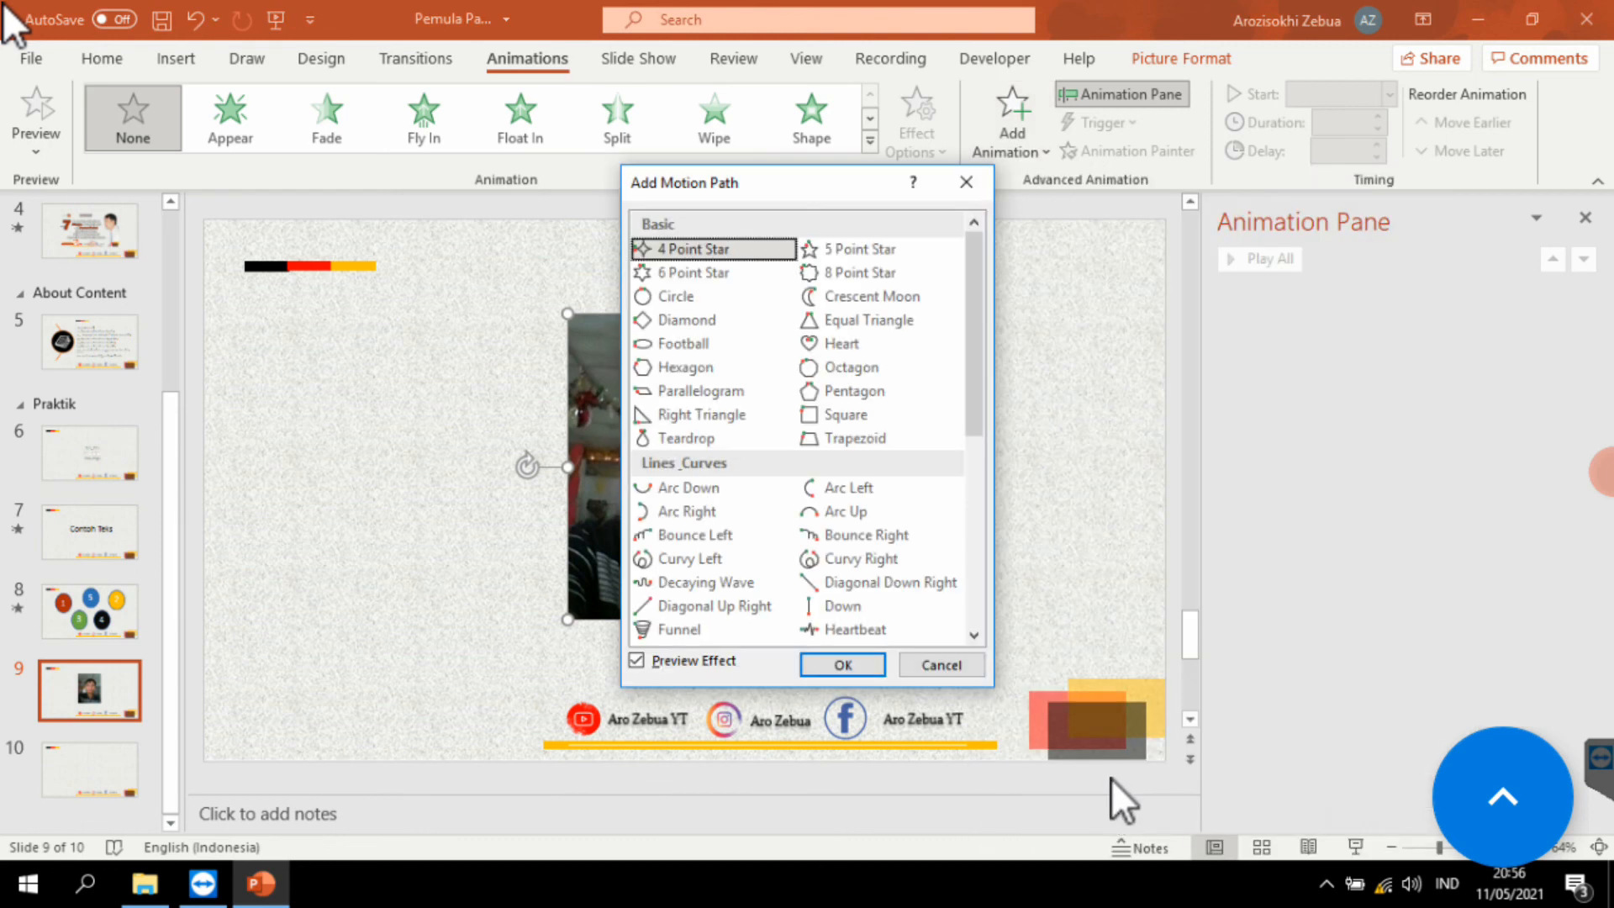
{"action": "left_click_drag", "start_coordinate": [801, 187], "coordinate": [1177, 143]}
{"action": "left_click_drag", "start_coordinate": [1345, 269], "coordinate": [1336, 488]}
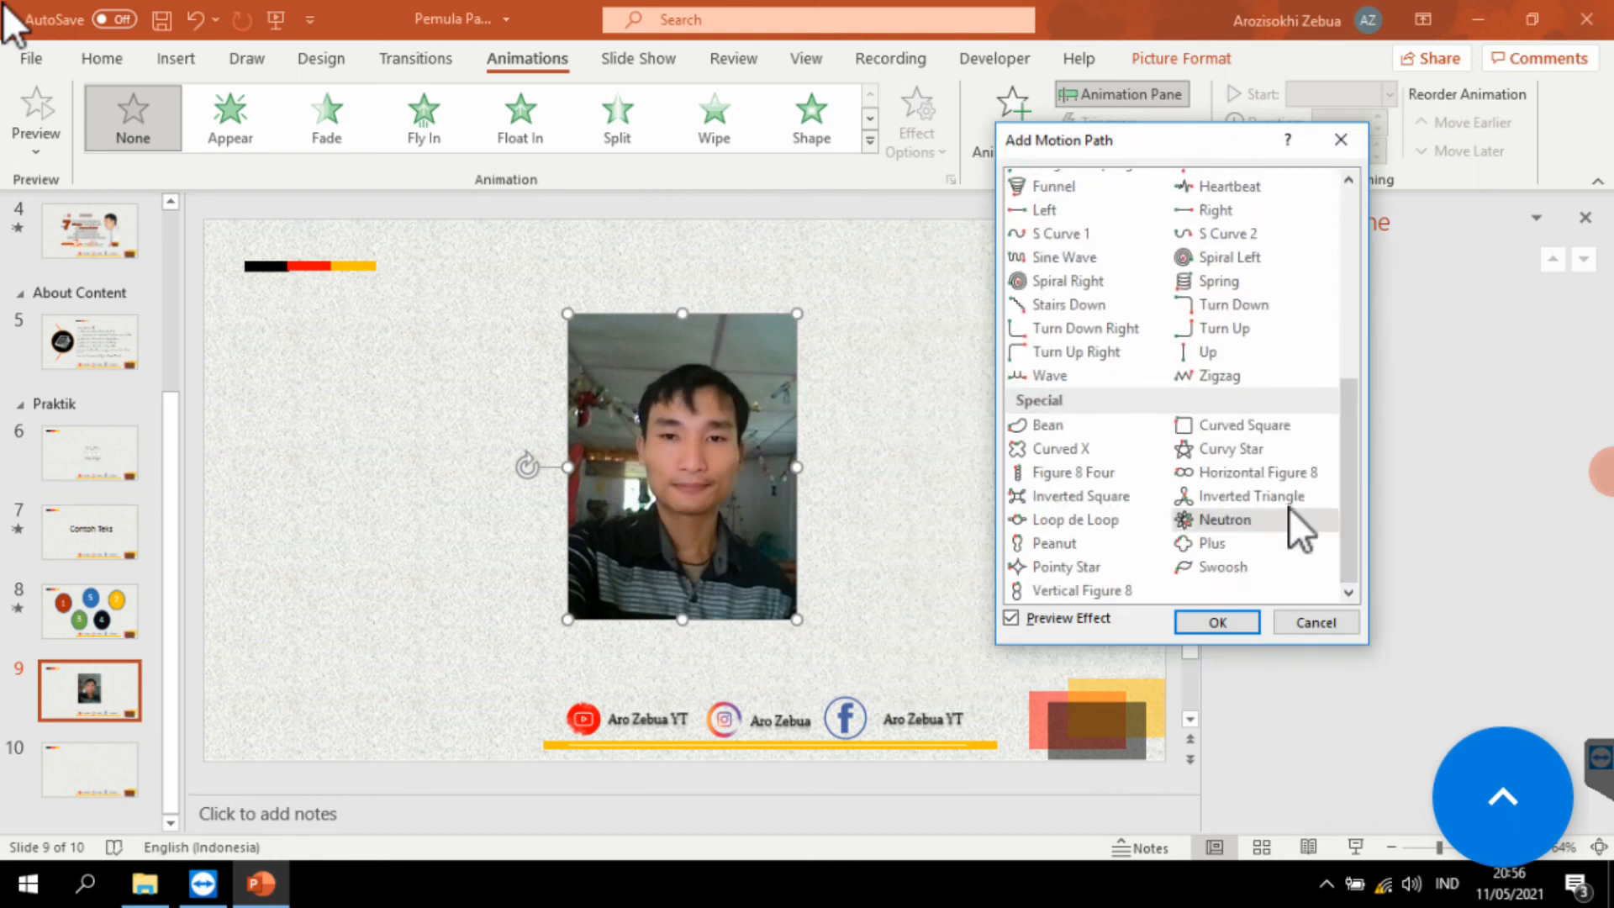
{"action": "left_click", "coordinate": [1211, 212]}
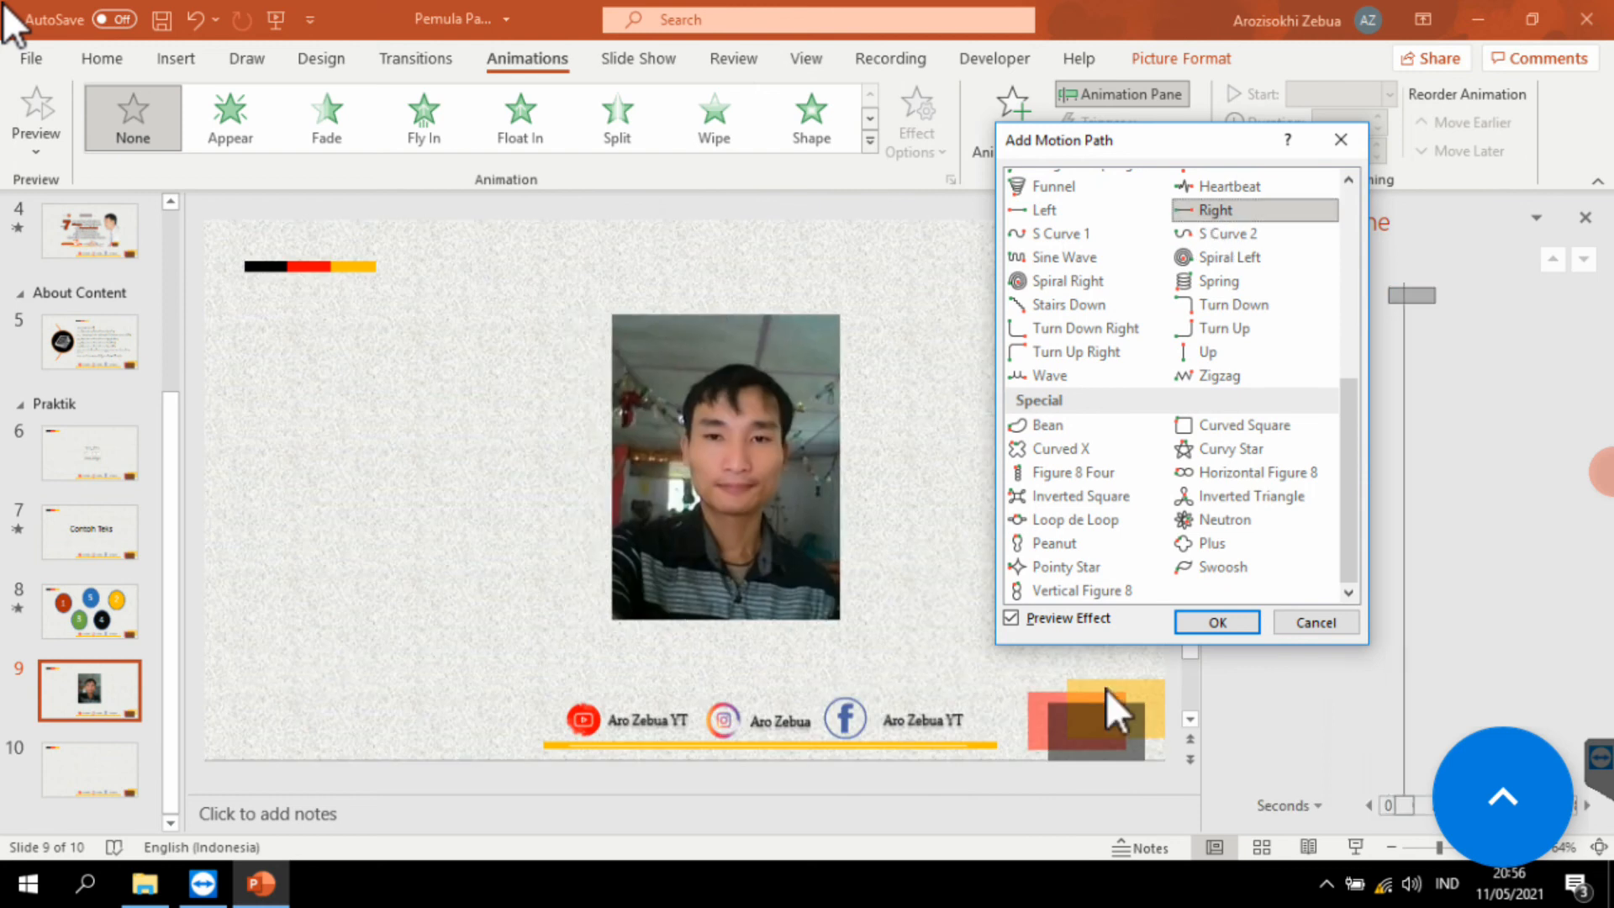
{"action": "left_click", "coordinate": [1216, 622]}
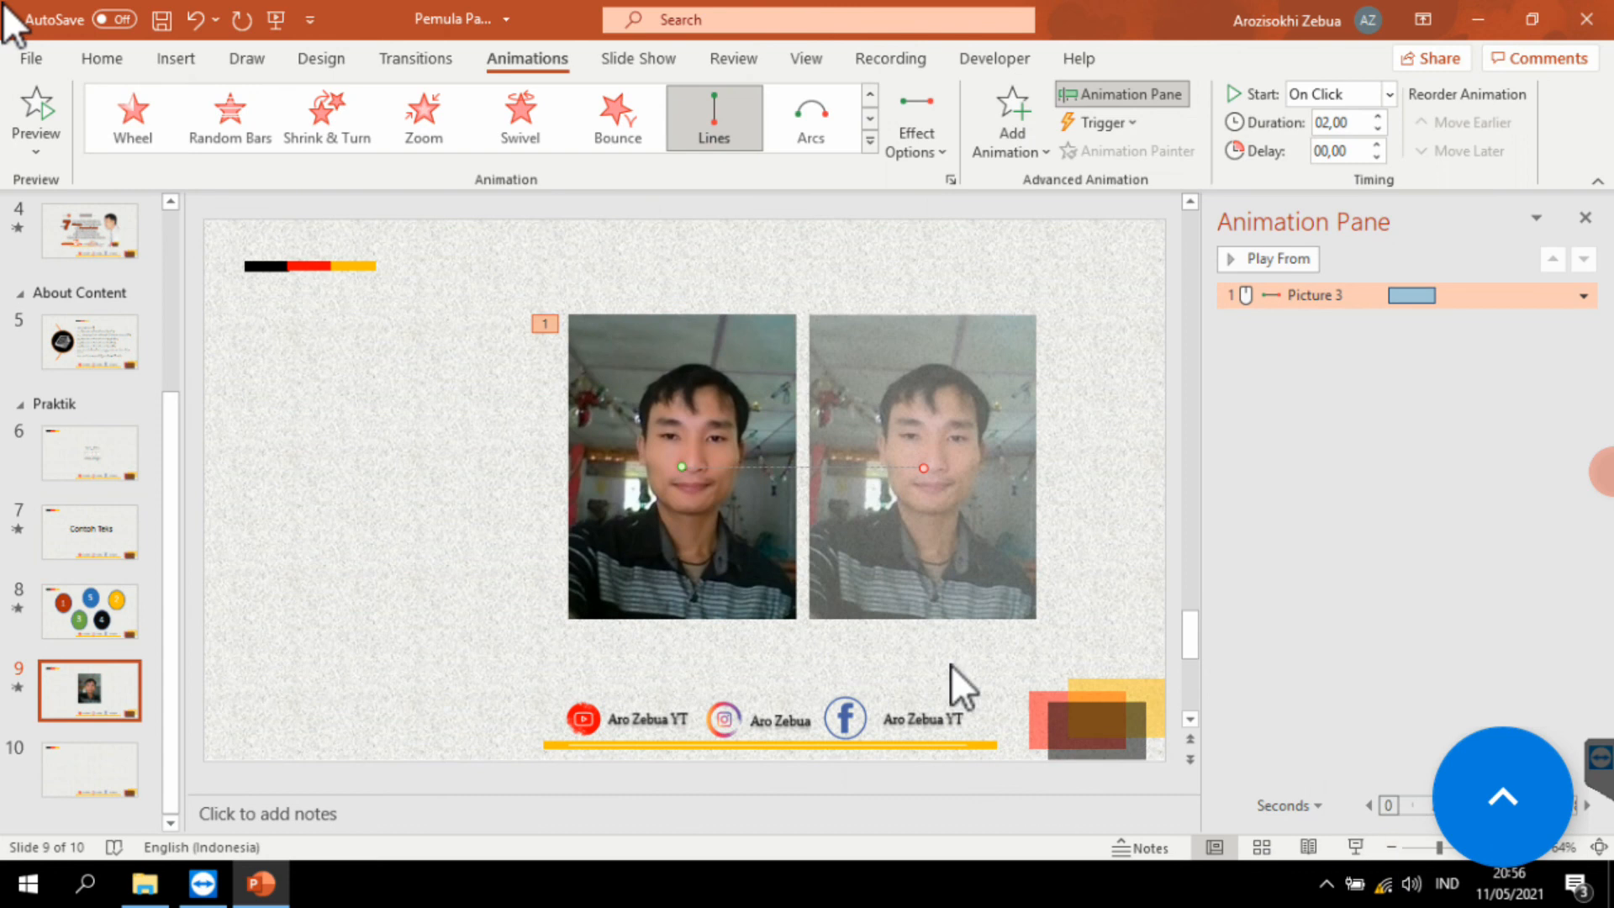
Step: Move the picture on slide 9 off the slide's left edge and extend its motion path to end near the slide's centre
{"action": "scroll", "coordinate": [945, 655], "scroll_direction": "down", "scroll_amount": 3, "text": "ctrl"}
{"action": "left_click_drag", "start_coordinate": [595, 522], "coordinate": [244, 533]}
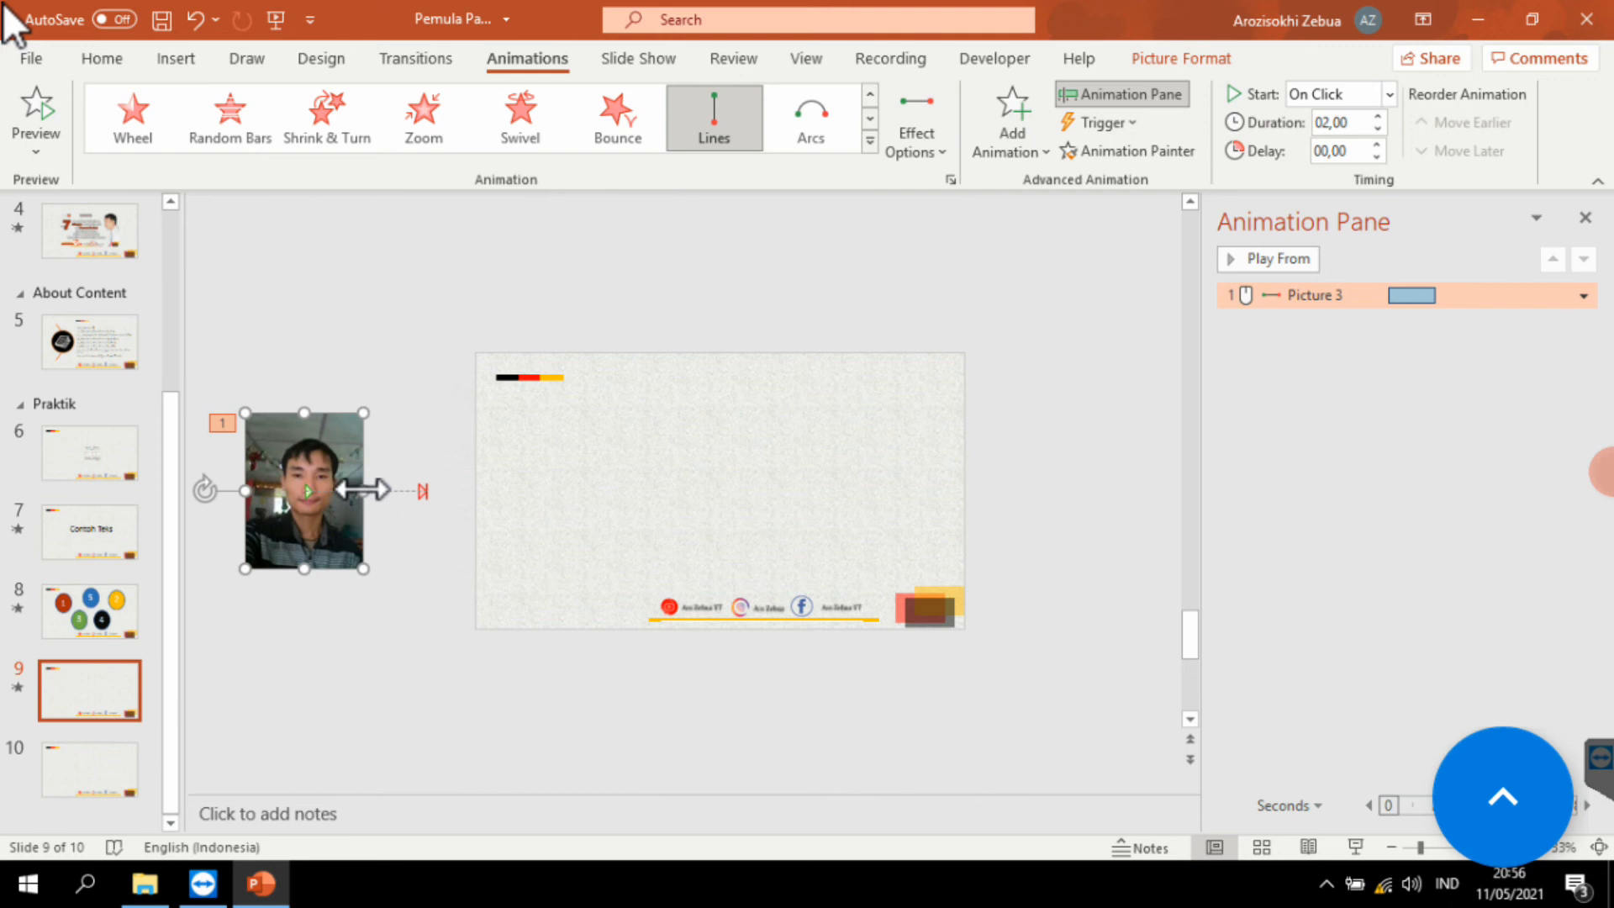
{"action": "left_click", "coordinate": [427, 496]}
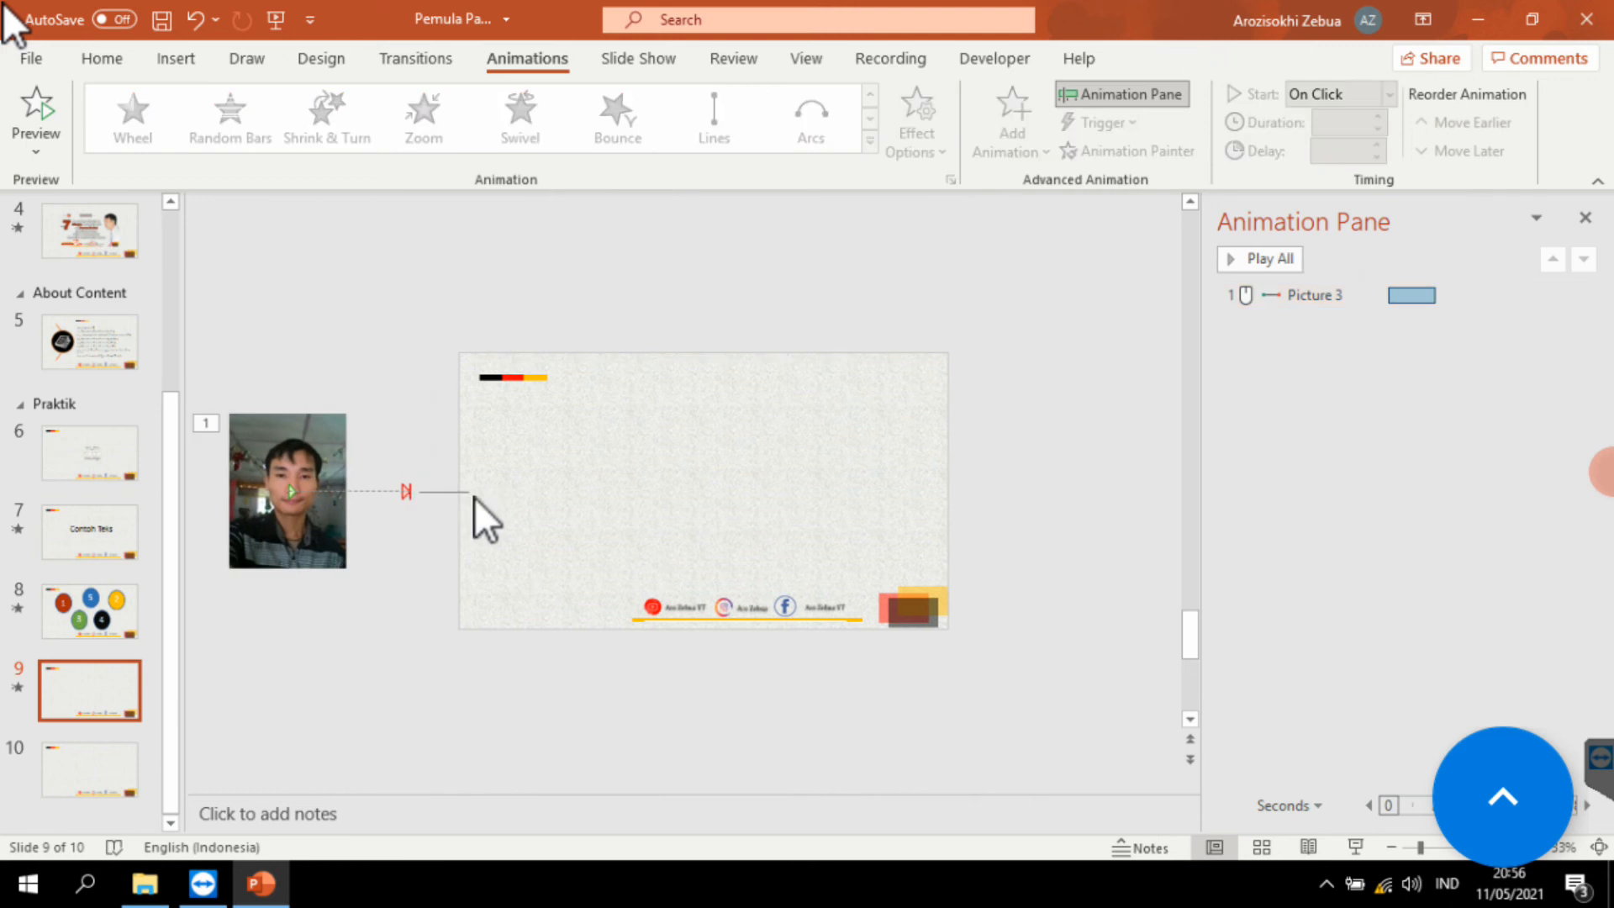
{"action": "left_click_drag", "start_coordinate": [406, 493], "coordinate": [708, 482]}
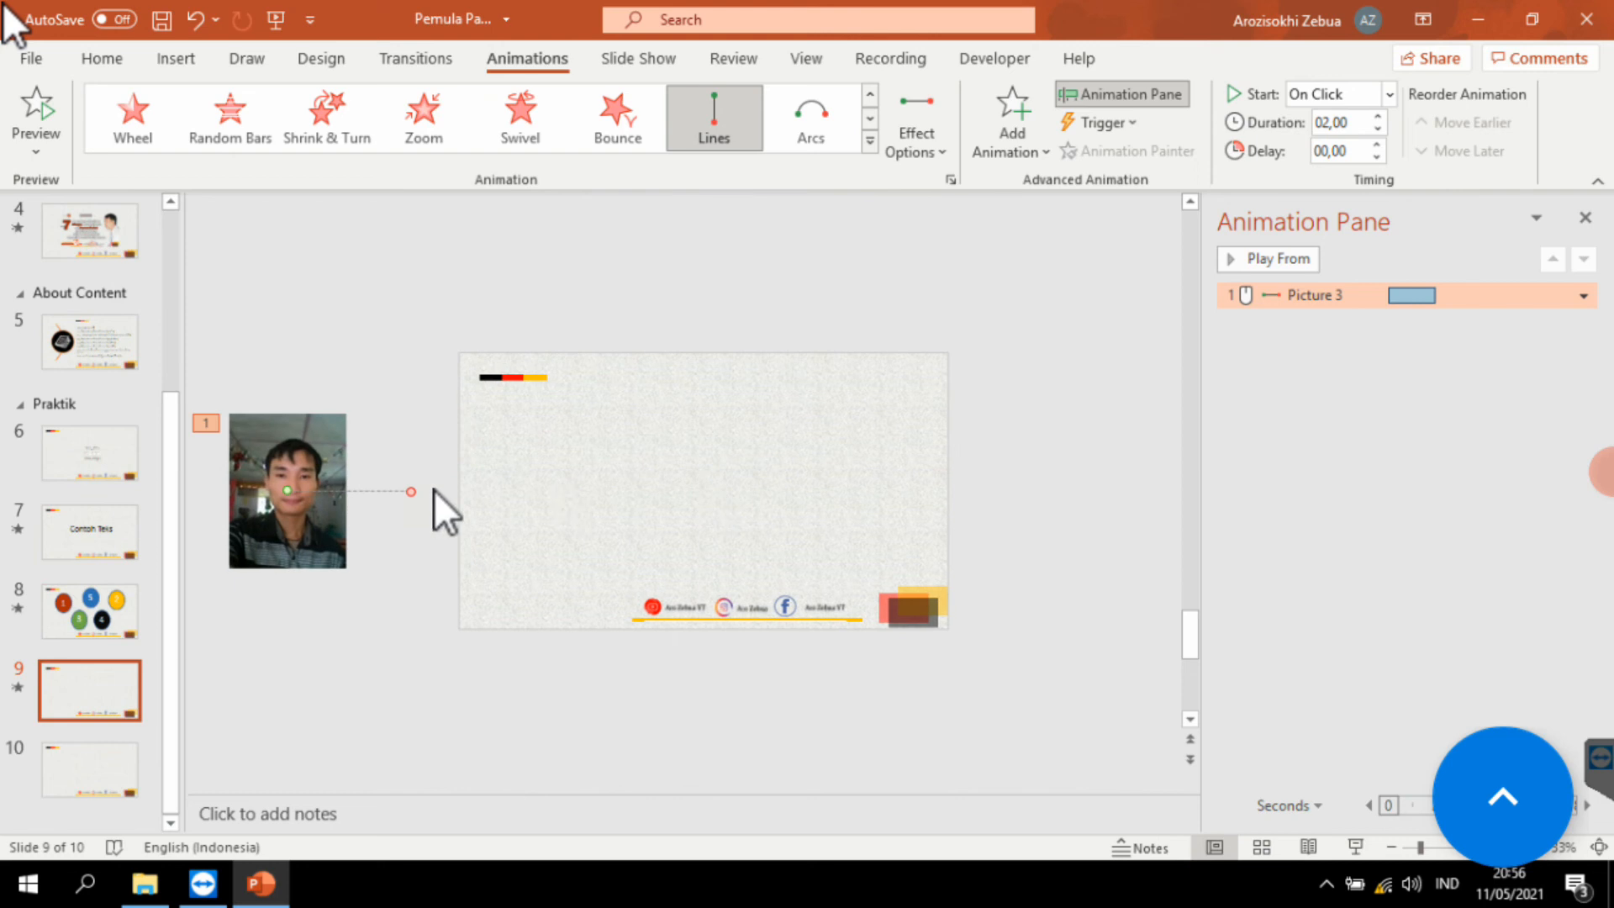
{"action": "left_click_drag", "start_coordinate": [417, 493], "coordinate": [697, 482]}
{"action": "left_click", "coordinate": [1006, 451]}
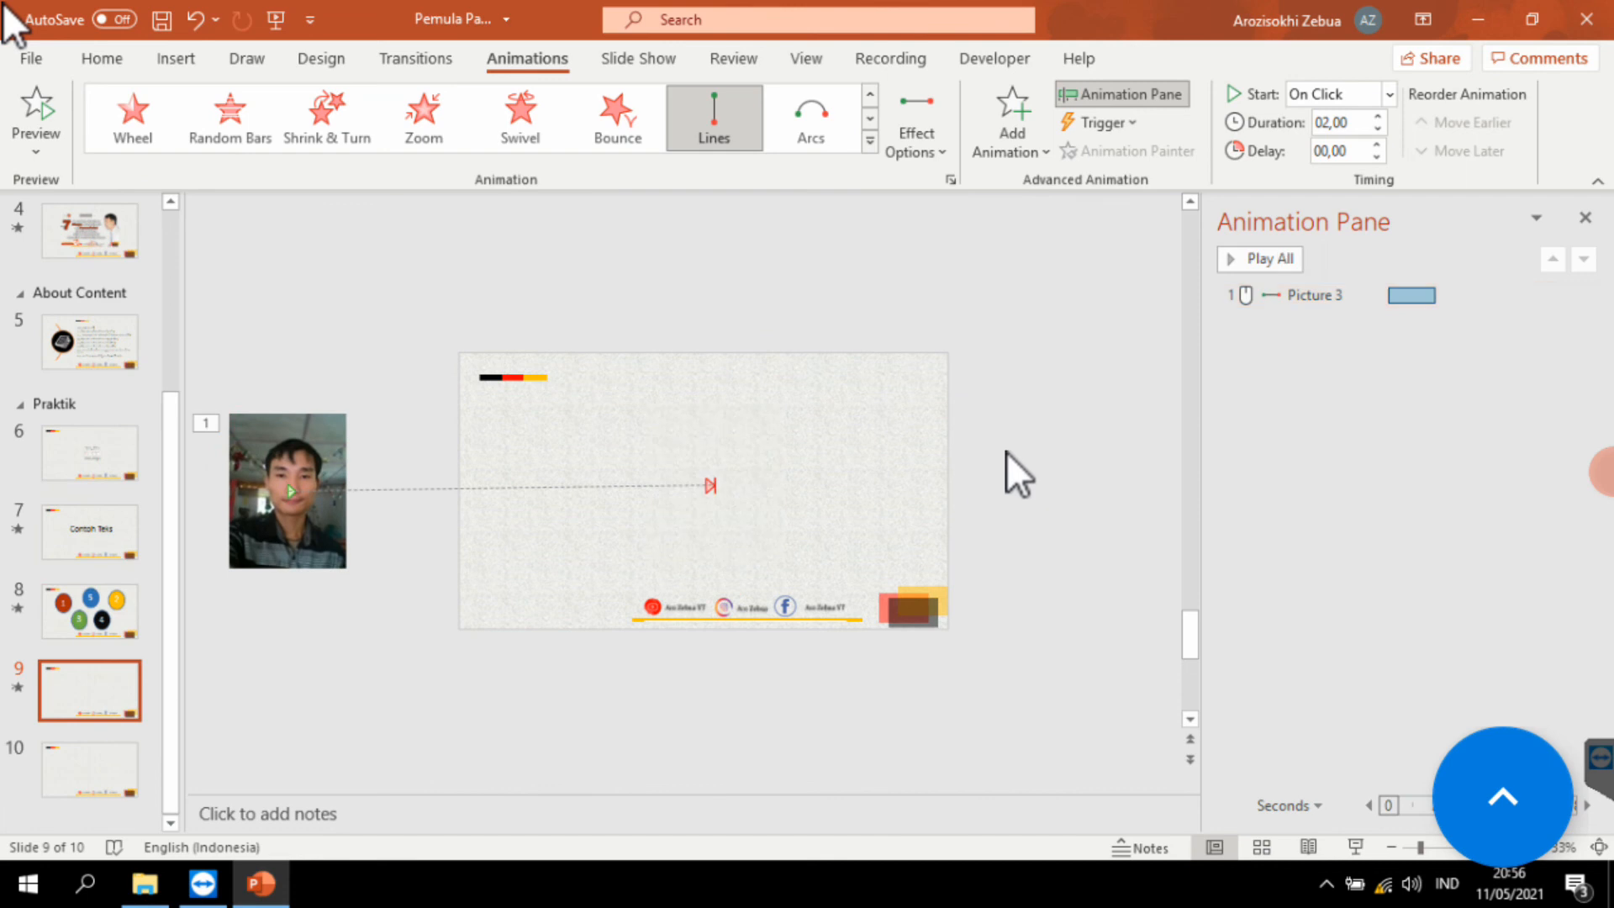
{"action": "left_click", "coordinate": [709, 493]}
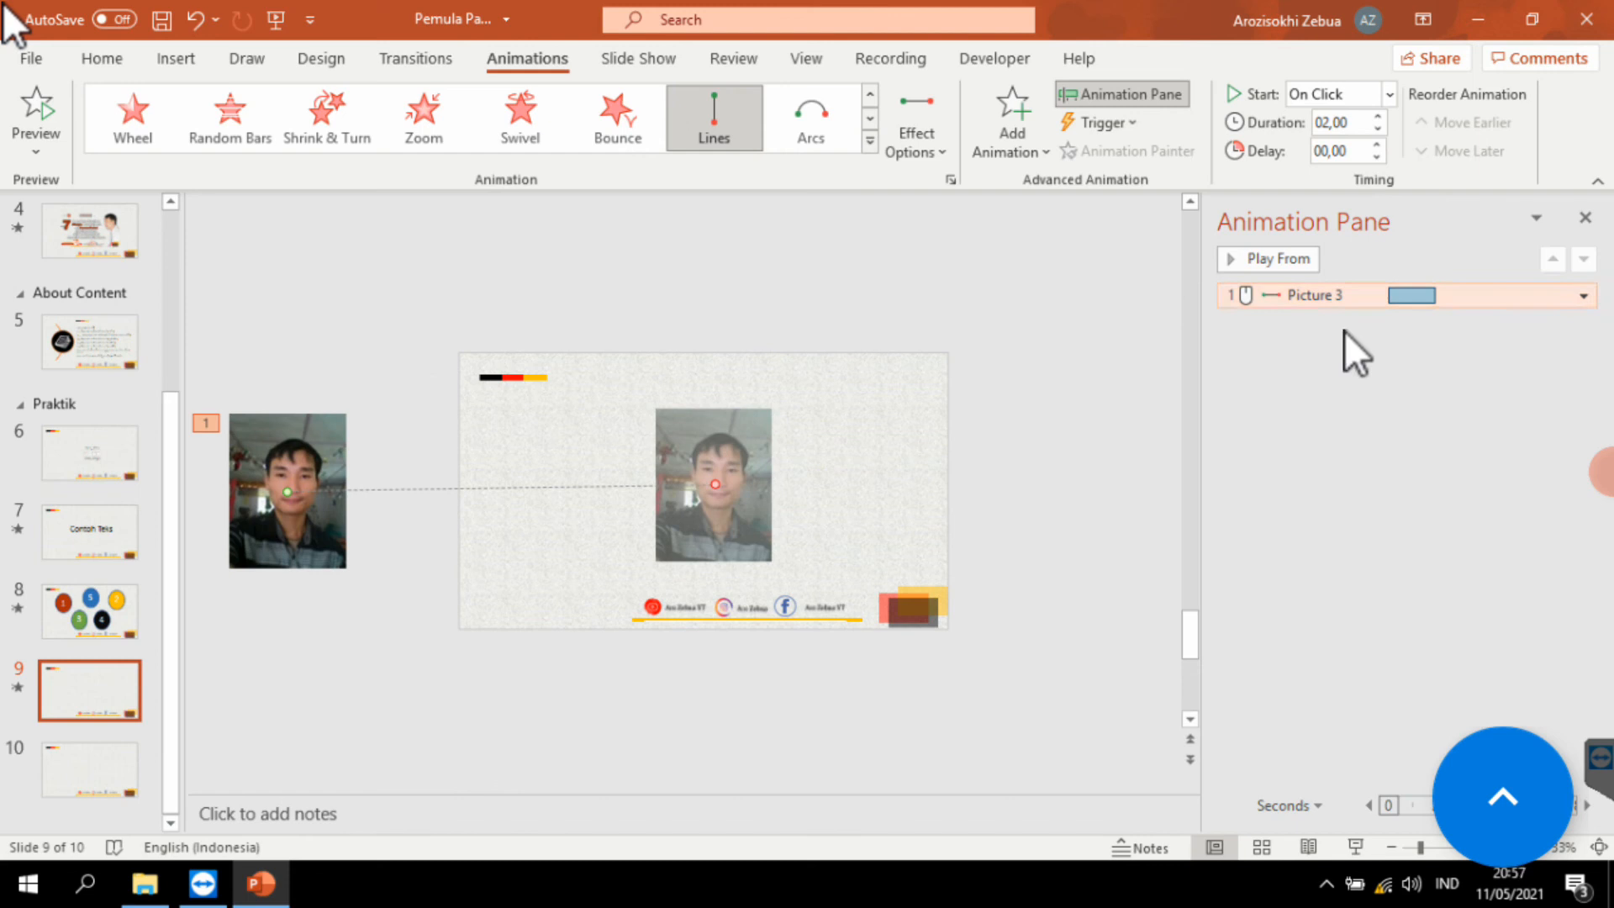
Step: Set the duration of the picture's Right motion path effect to 3 seconds (Slow)
{"action": "left_click", "coordinate": [1583, 297]}
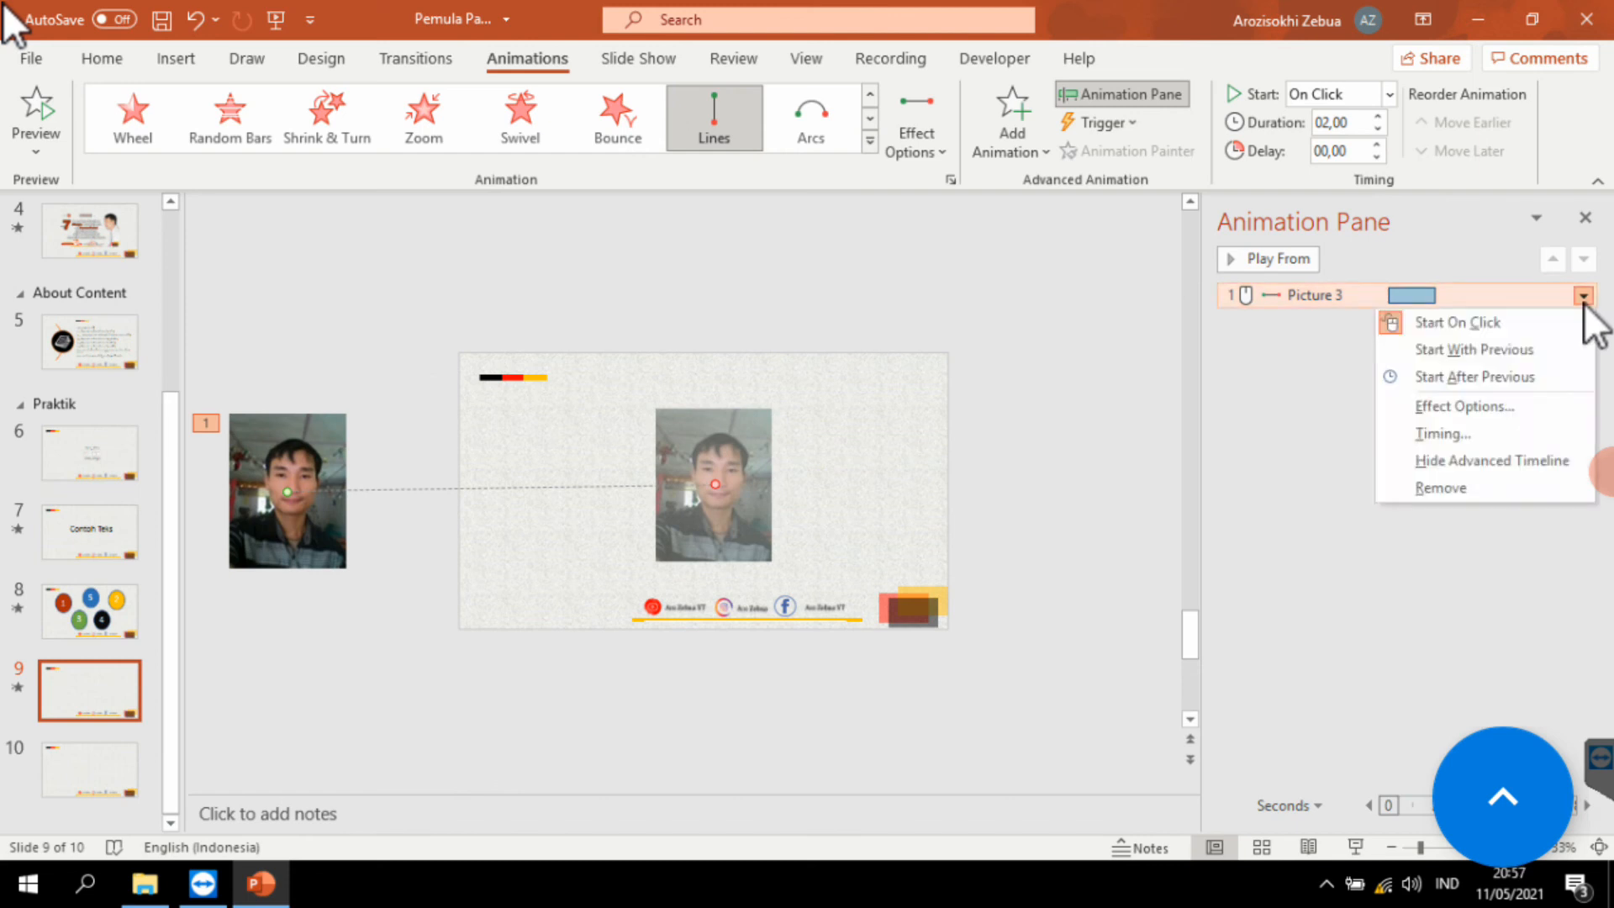
{"action": "left_click", "coordinate": [1467, 407]}
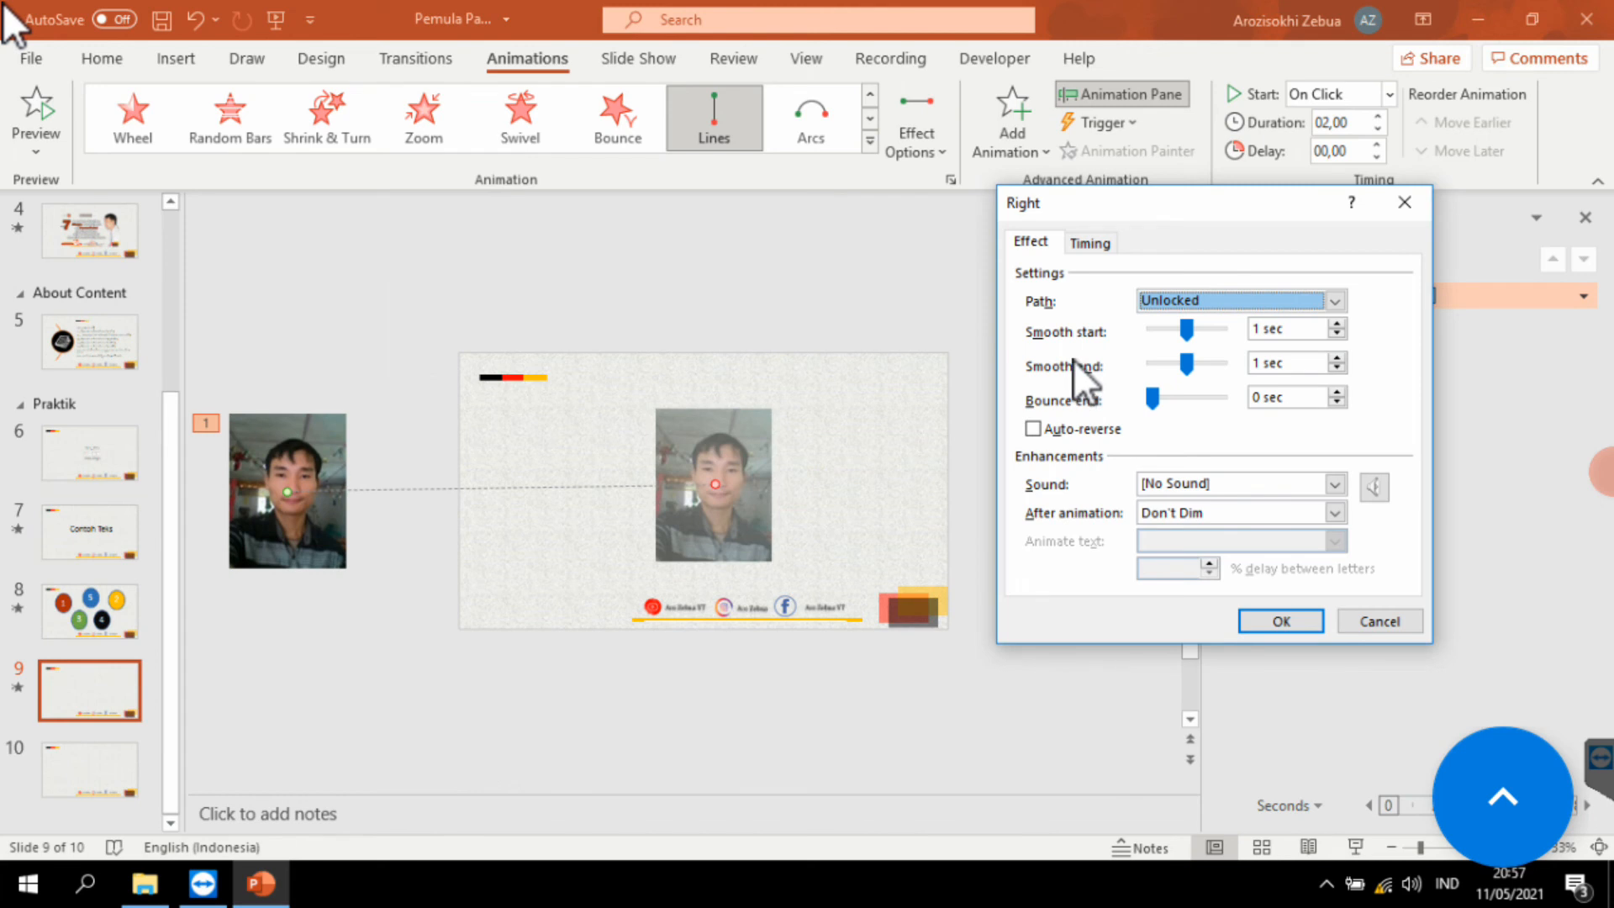
{"action": "left_click", "coordinate": [1092, 242]}
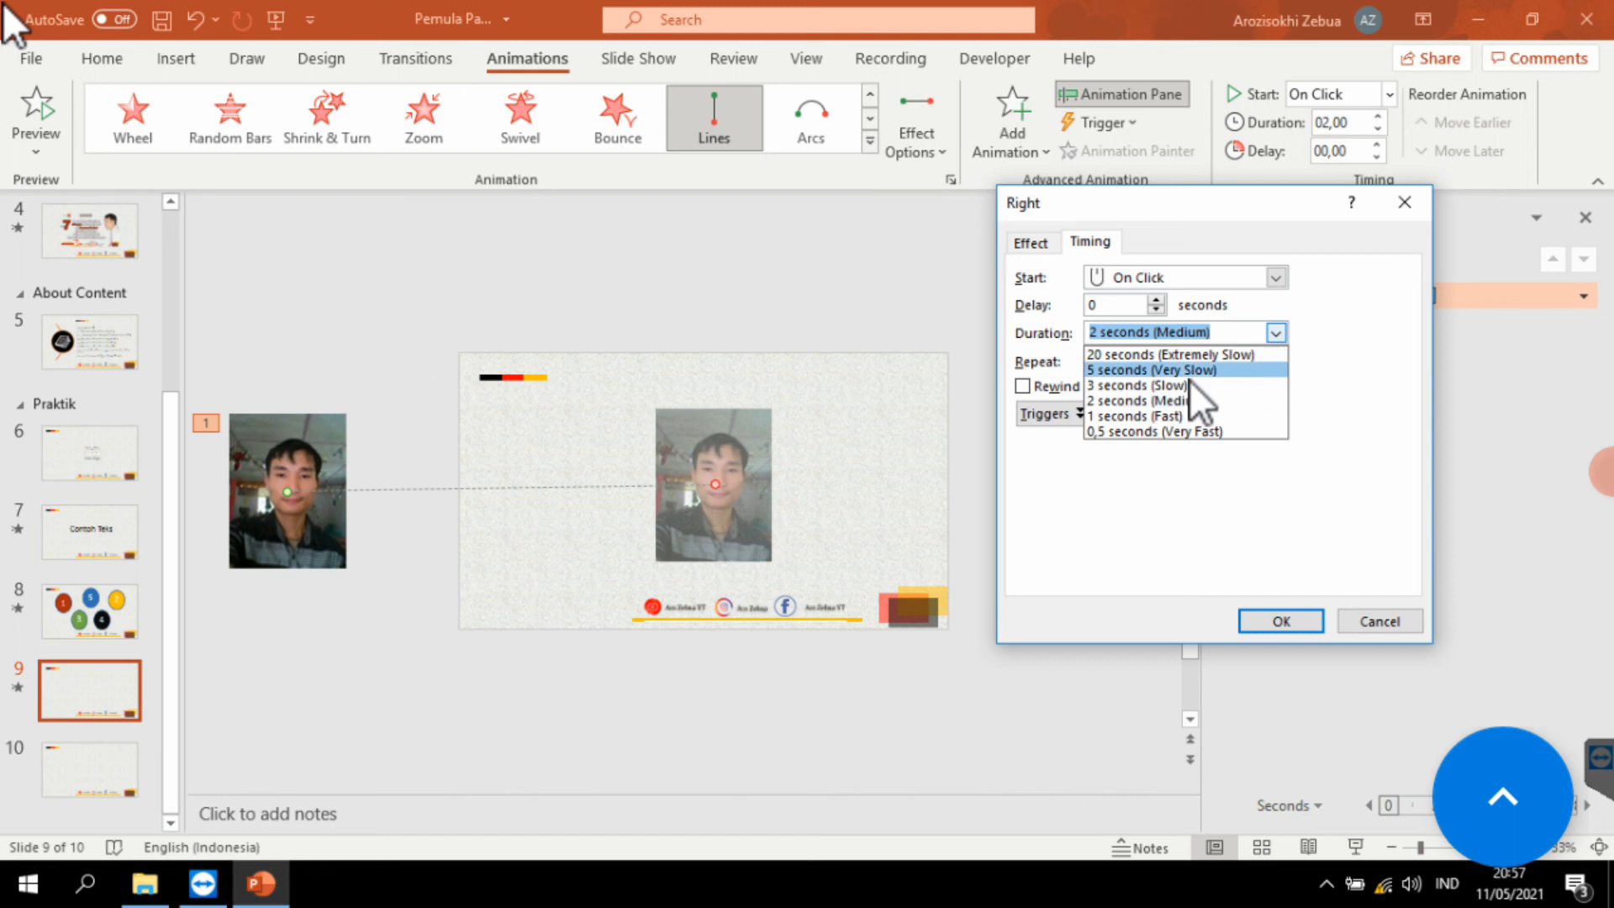
{"action": "left_click", "coordinate": [1165, 387]}
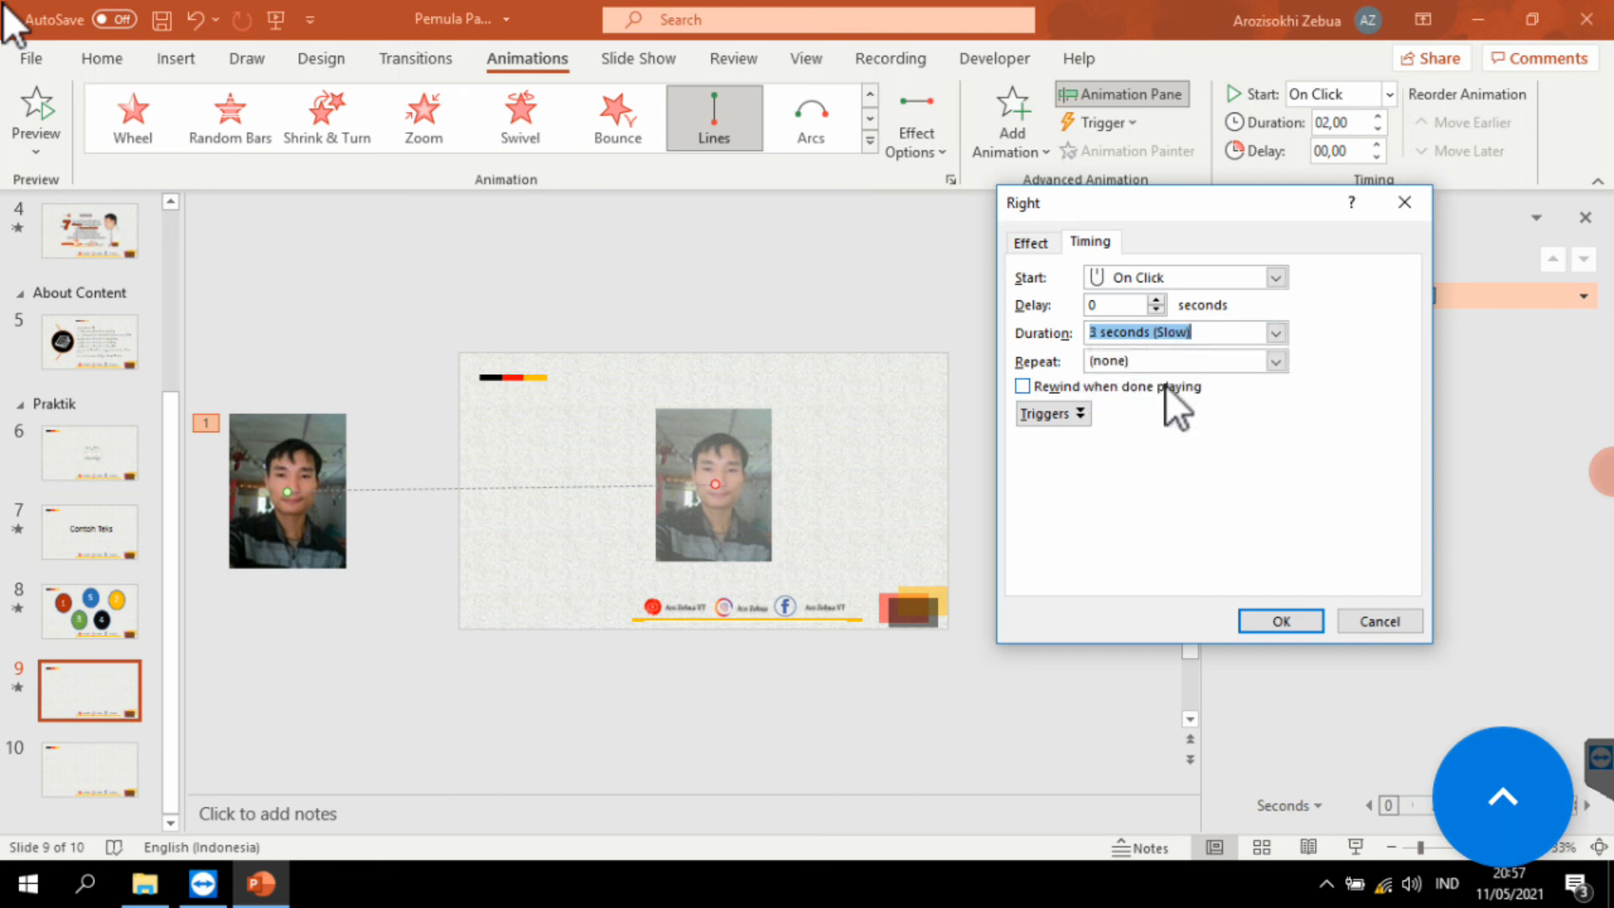
Step: Add the Bomb sound to the picture's motion path effect, keep the after-animation option at Don't Dim, and apply the settings
{"action": "left_click", "coordinate": [1042, 240]}
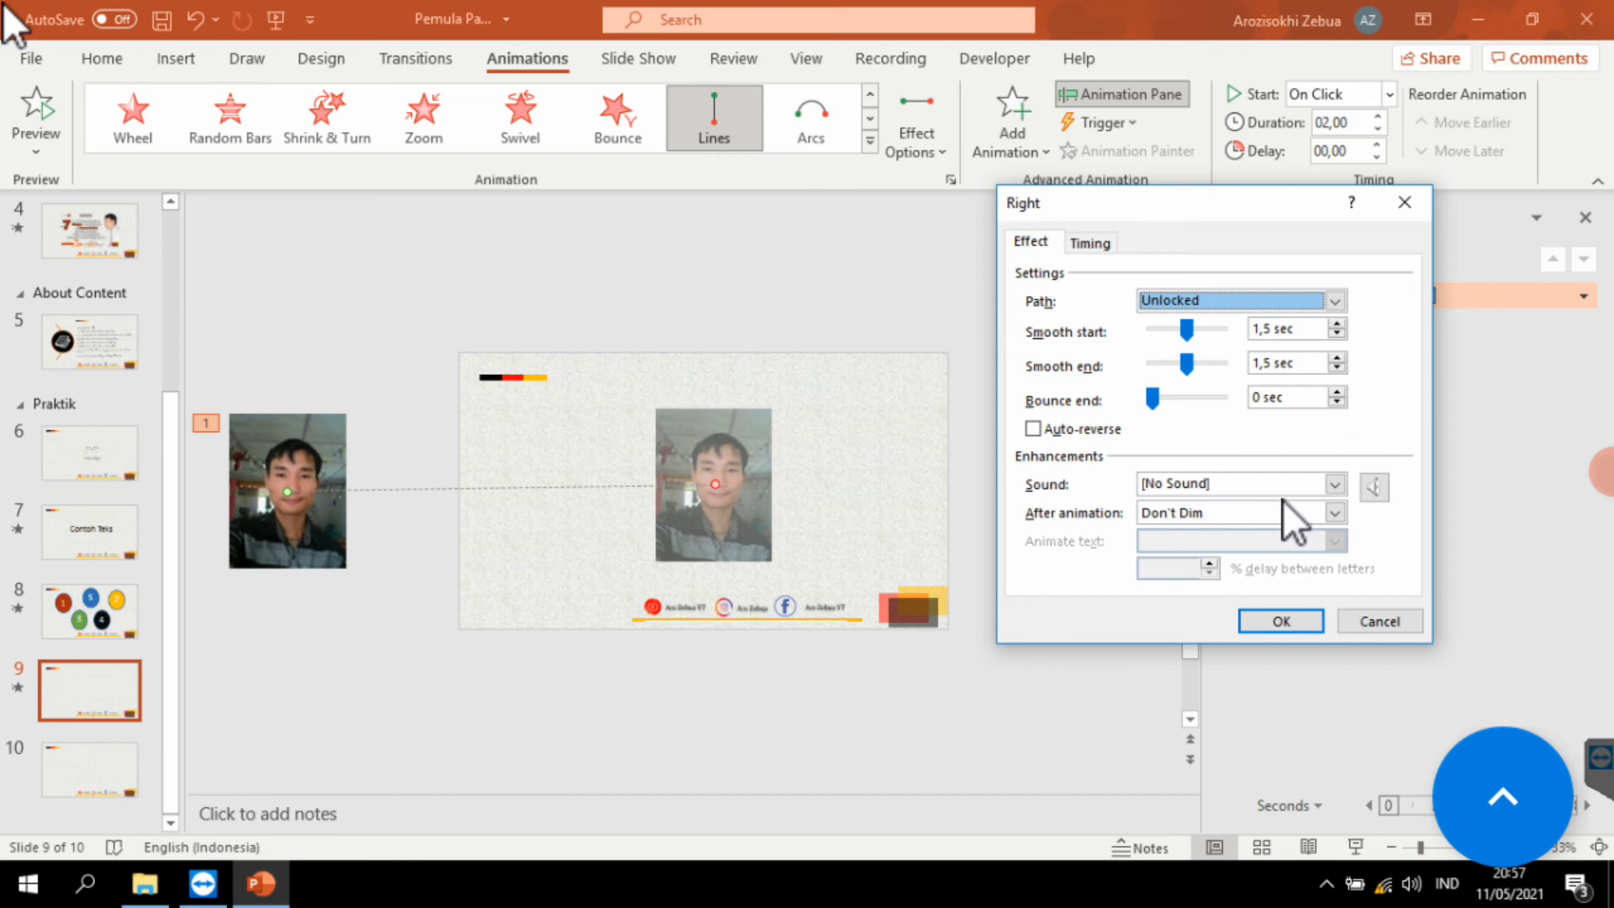
{"action": "left_click", "coordinate": [1334, 485]}
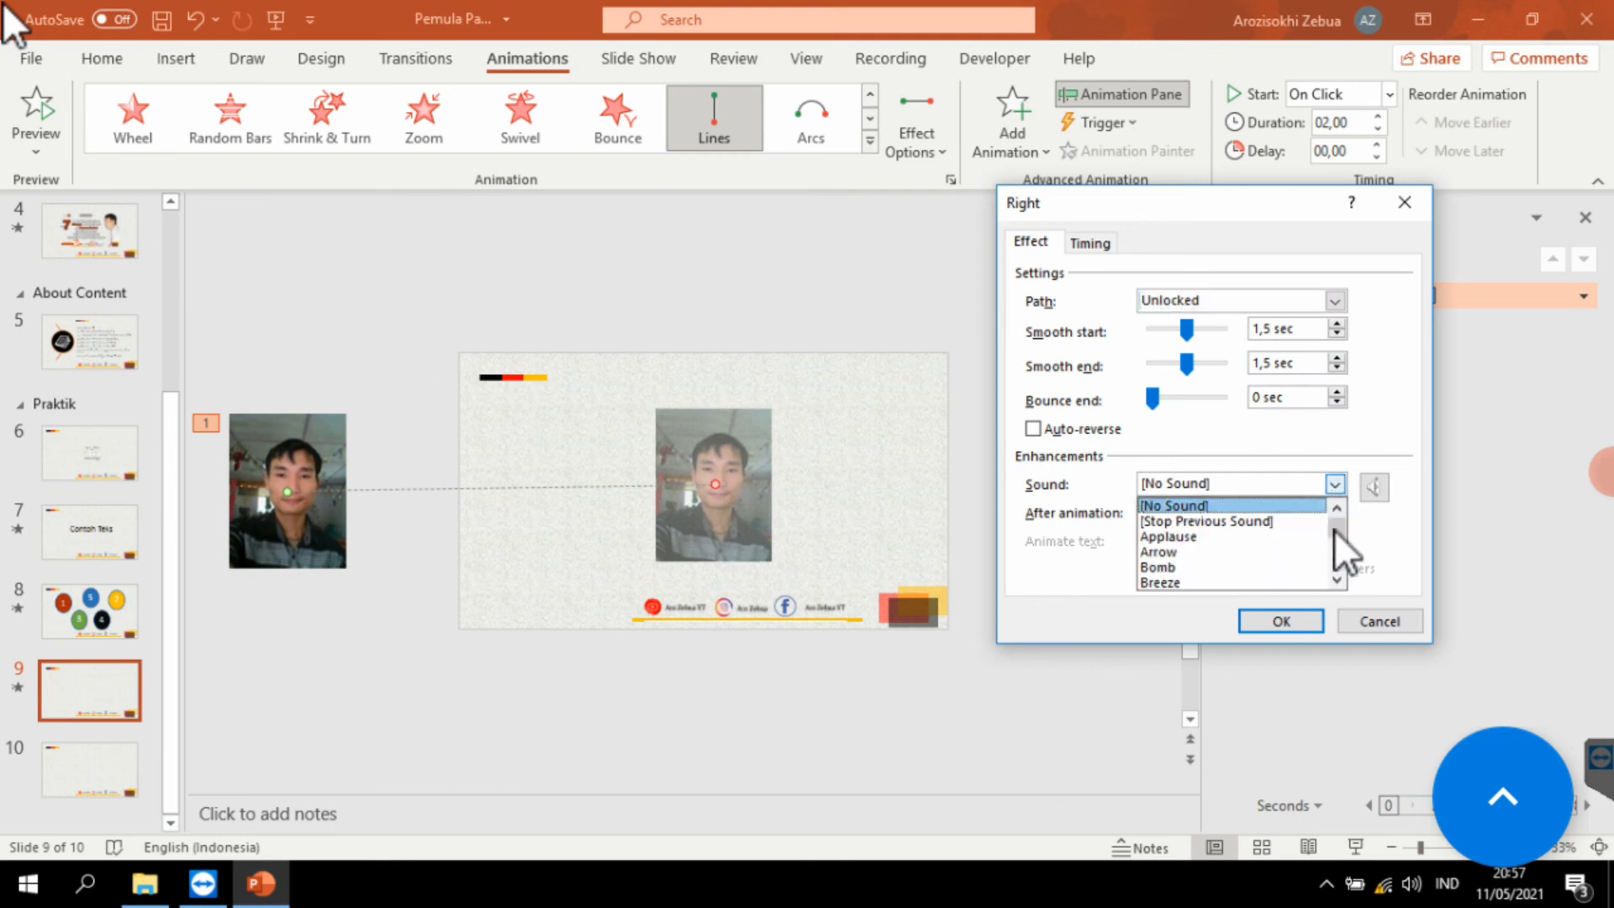
{"action": "left_click", "coordinate": [1198, 566]}
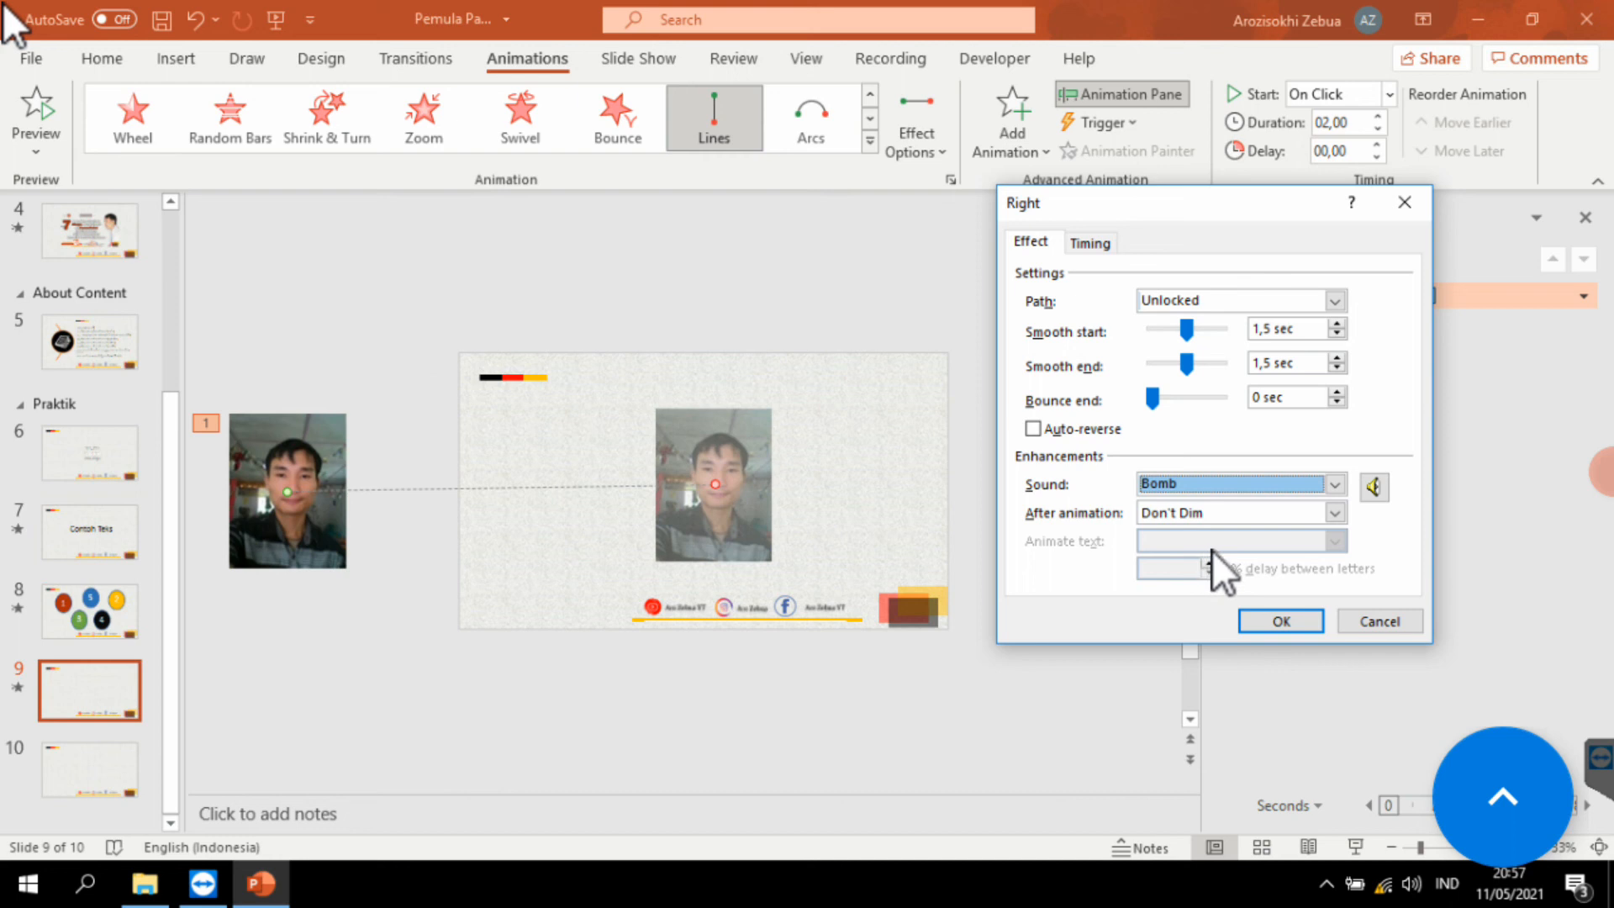
{"action": "left_click", "coordinate": [1334, 513]}
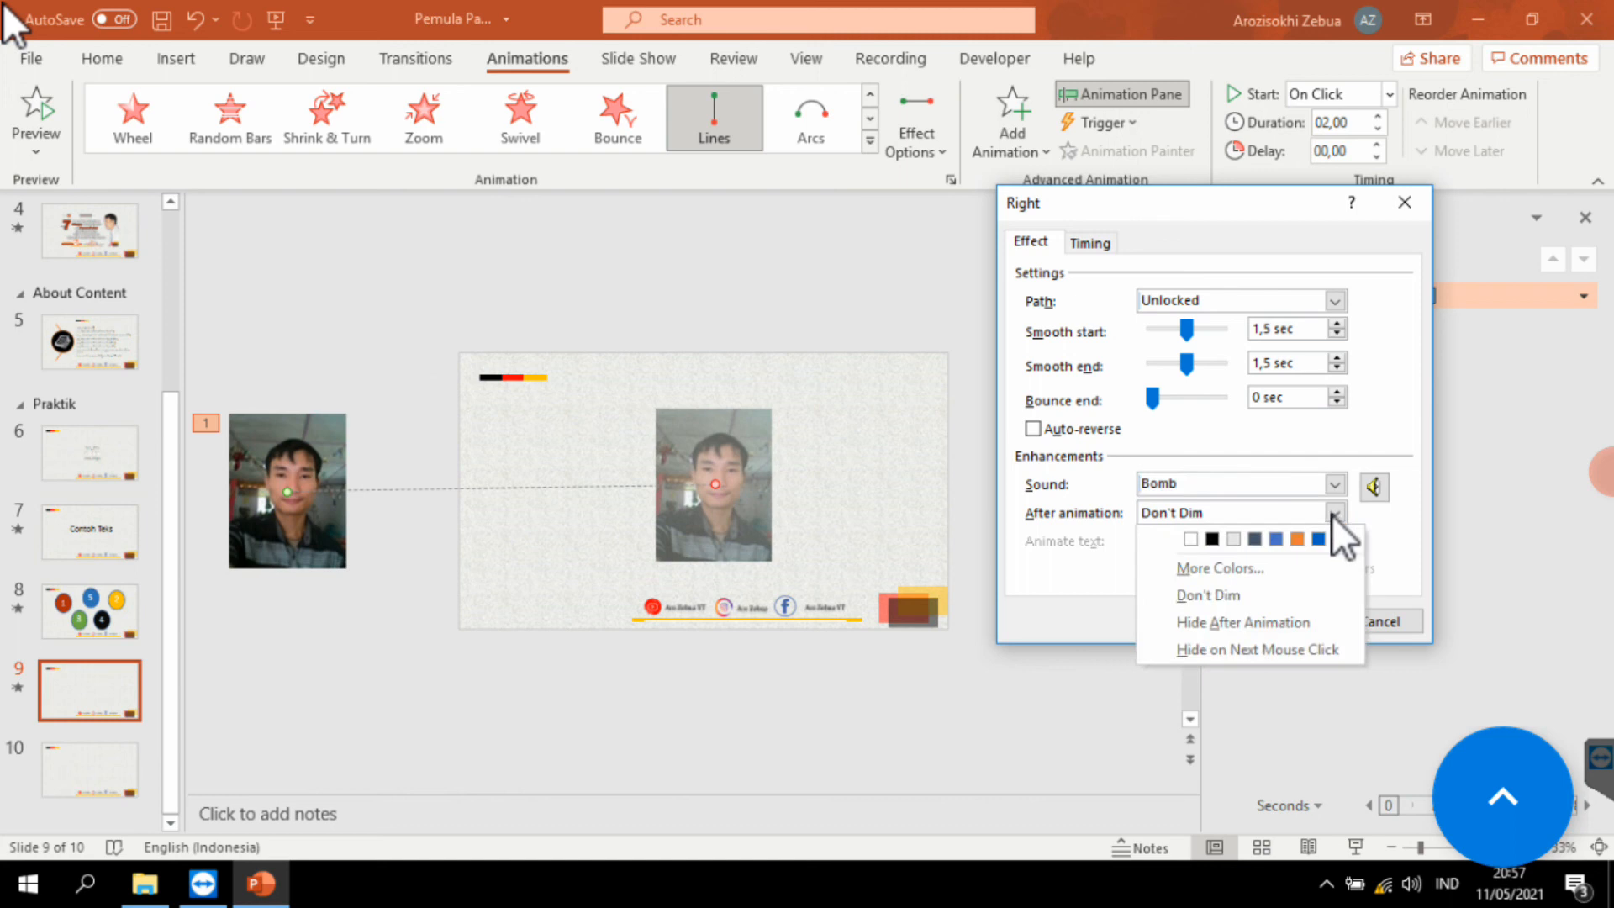
{"action": "left_click", "coordinate": [1333, 515]}
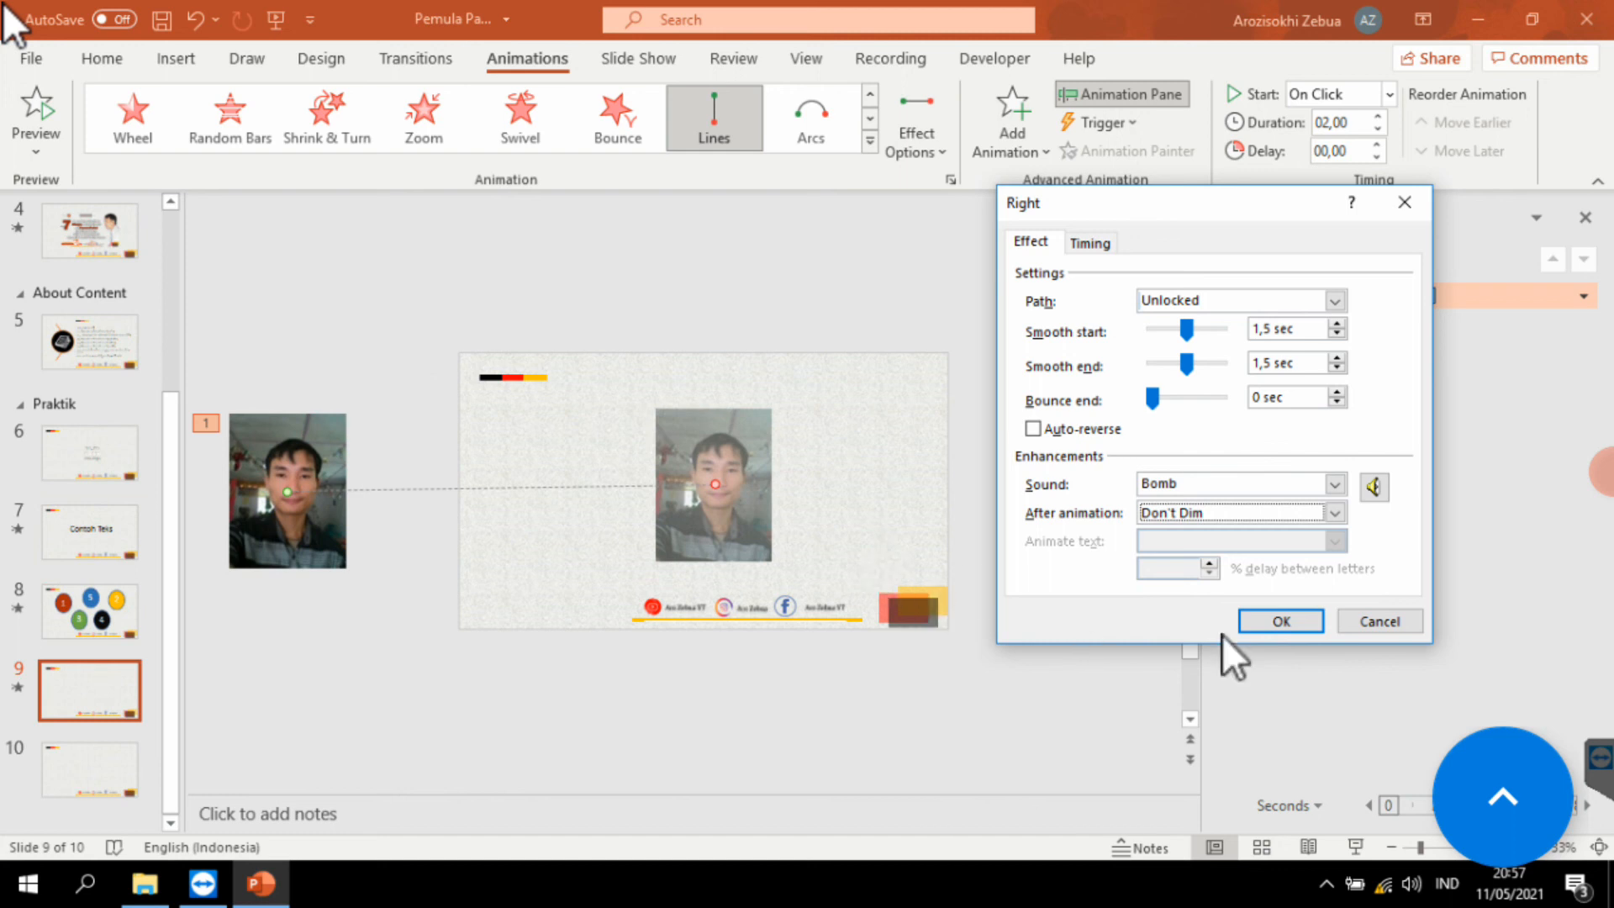
{"action": "left_click", "coordinate": [1281, 622]}
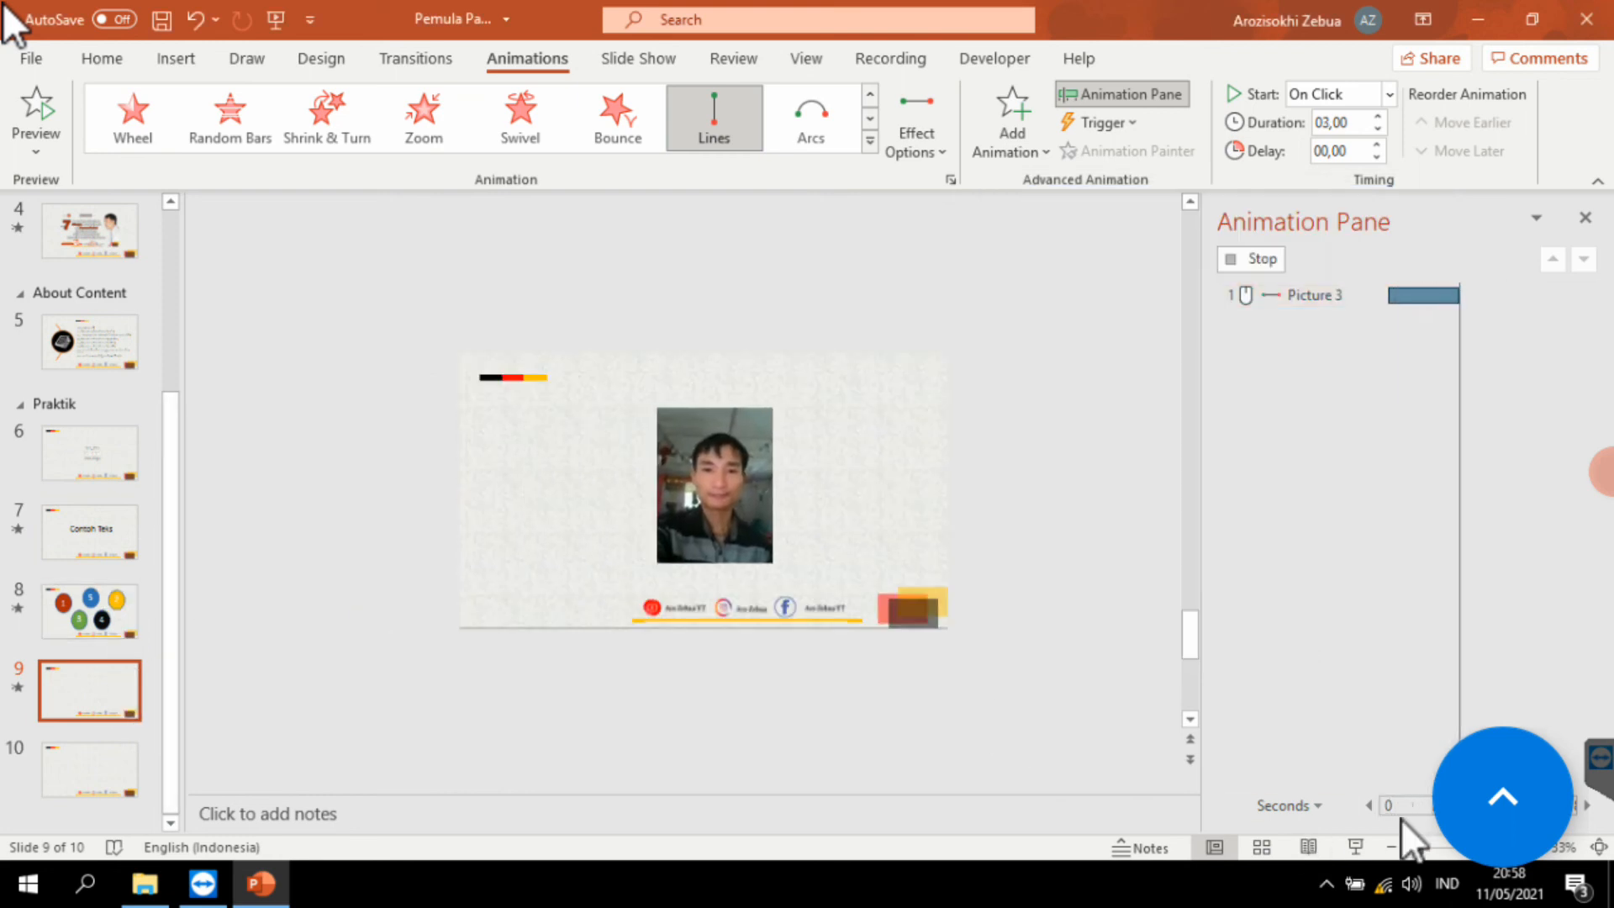
Step: Run the slide show from slide 9 to check the picture's motion path animation, and return to editing
{"action": "left_click", "coordinate": [1355, 847]}
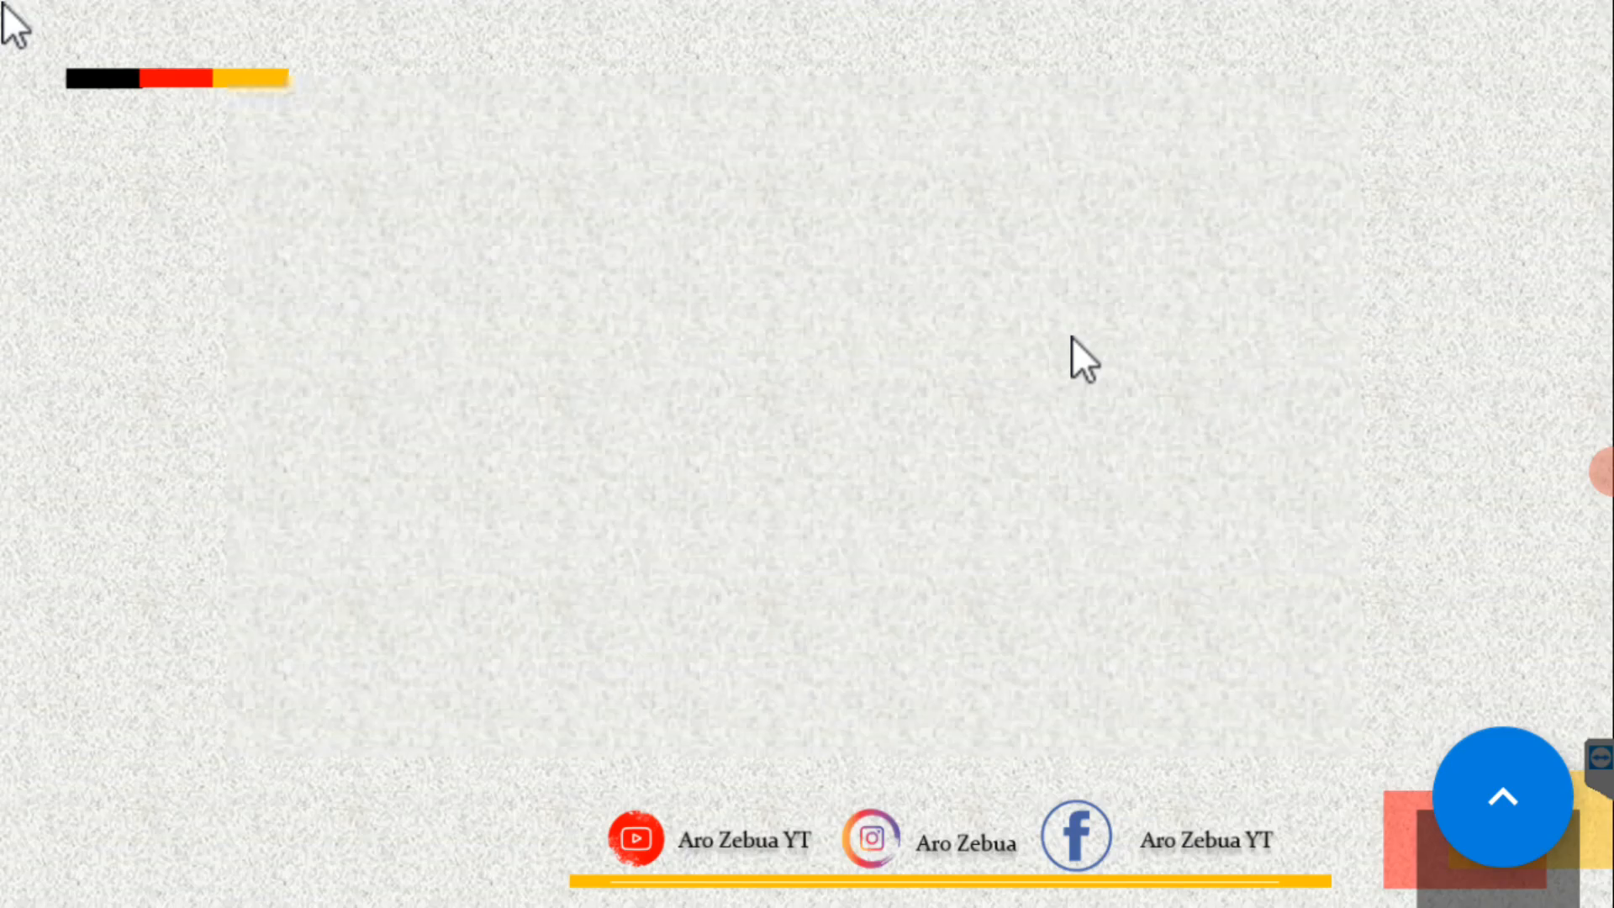
{"action": "left_click", "coordinate": [1169, 183]}
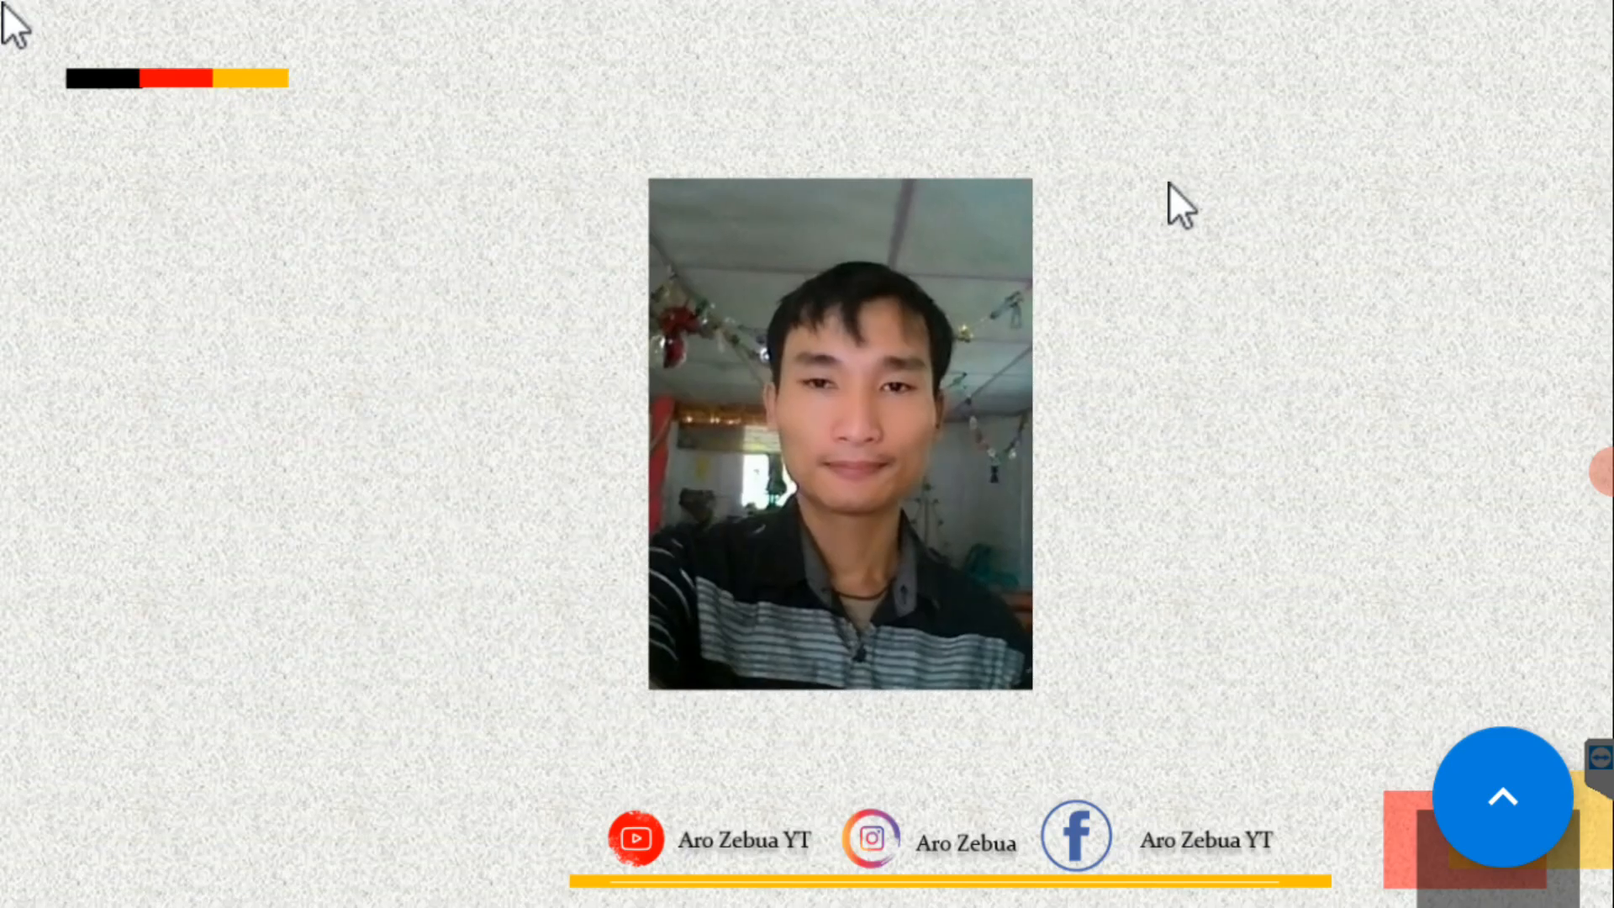
{"action": "key", "text": "Escape"}
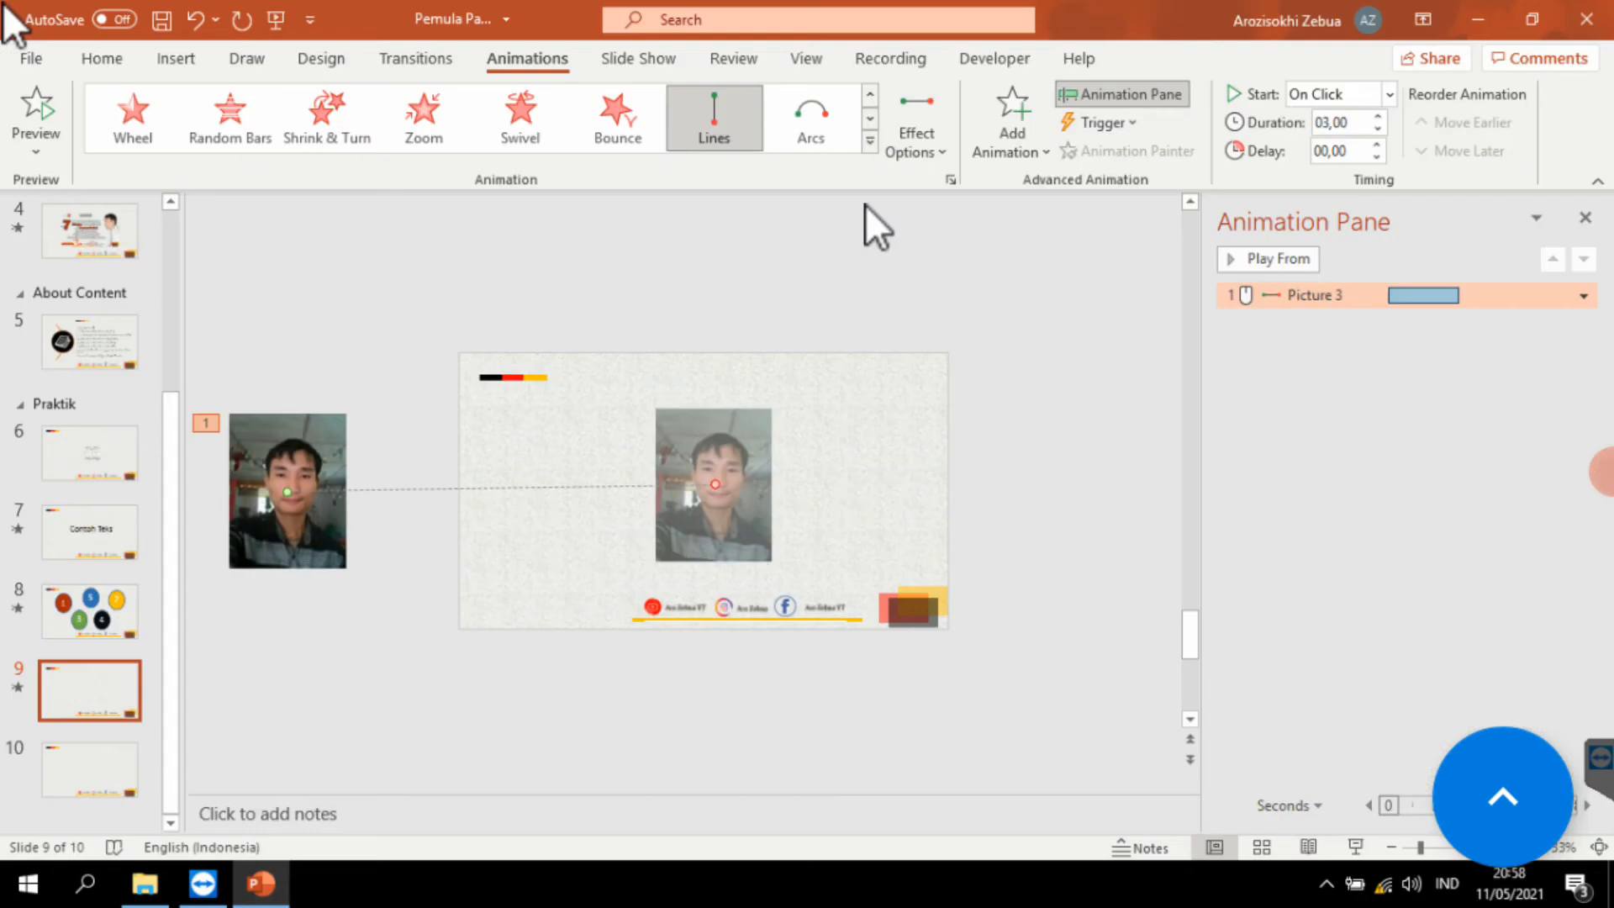
Step: Add another blank slide after slide 10 and return to slide 10
{"action": "left_click", "coordinate": [95, 766]}
{"action": "key", "text": "Return"}
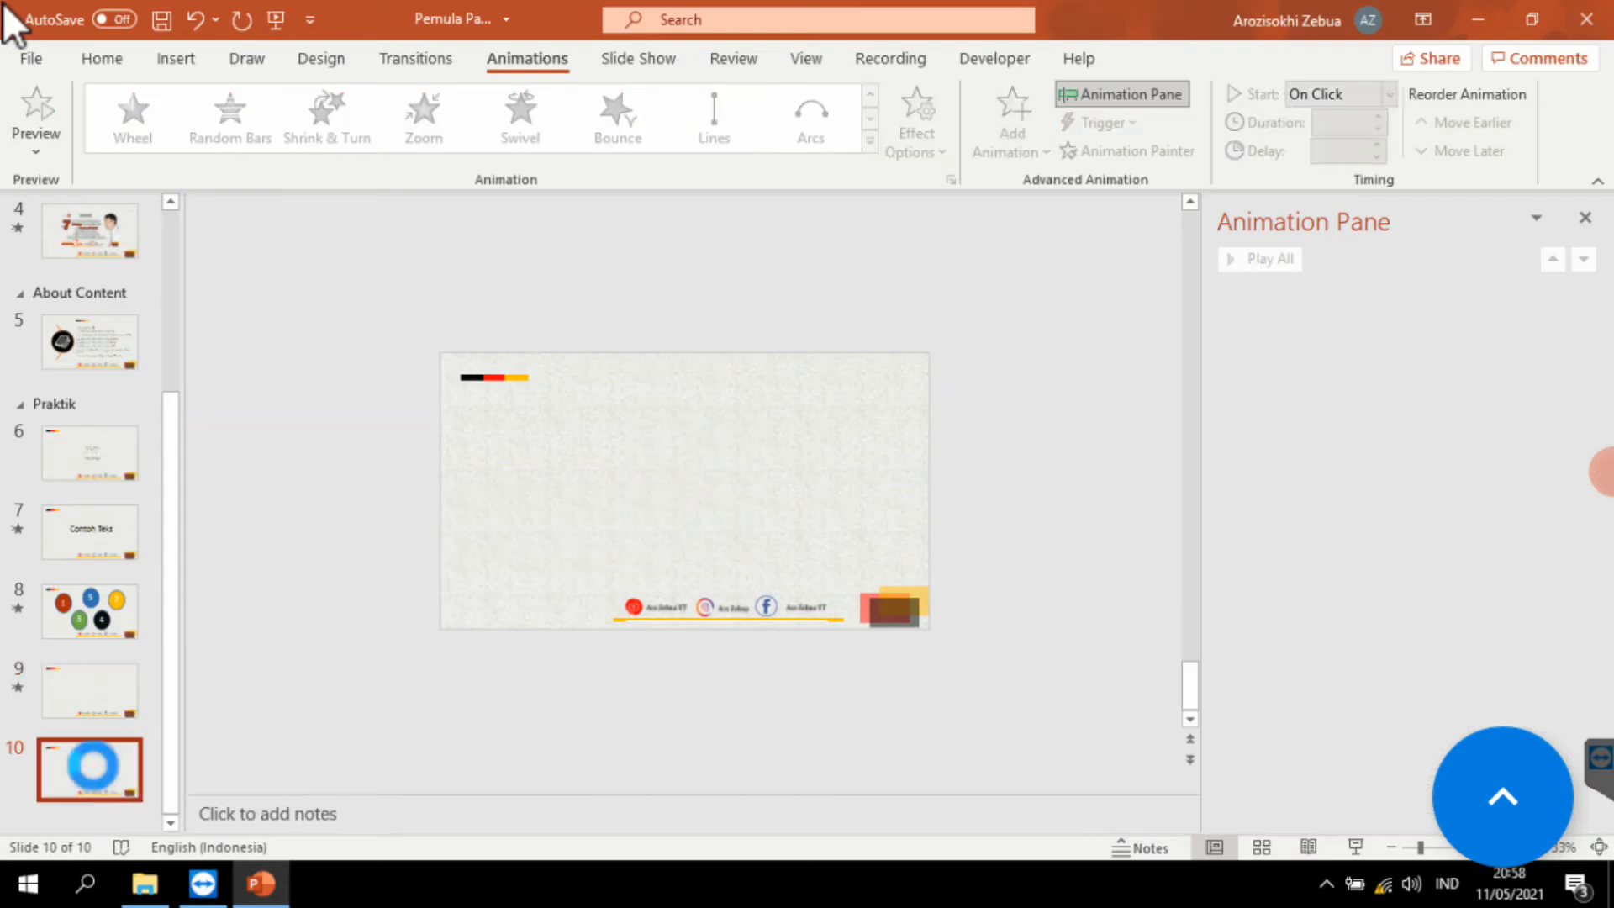
{"action": "left_click", "coordinate": [73, 708]}
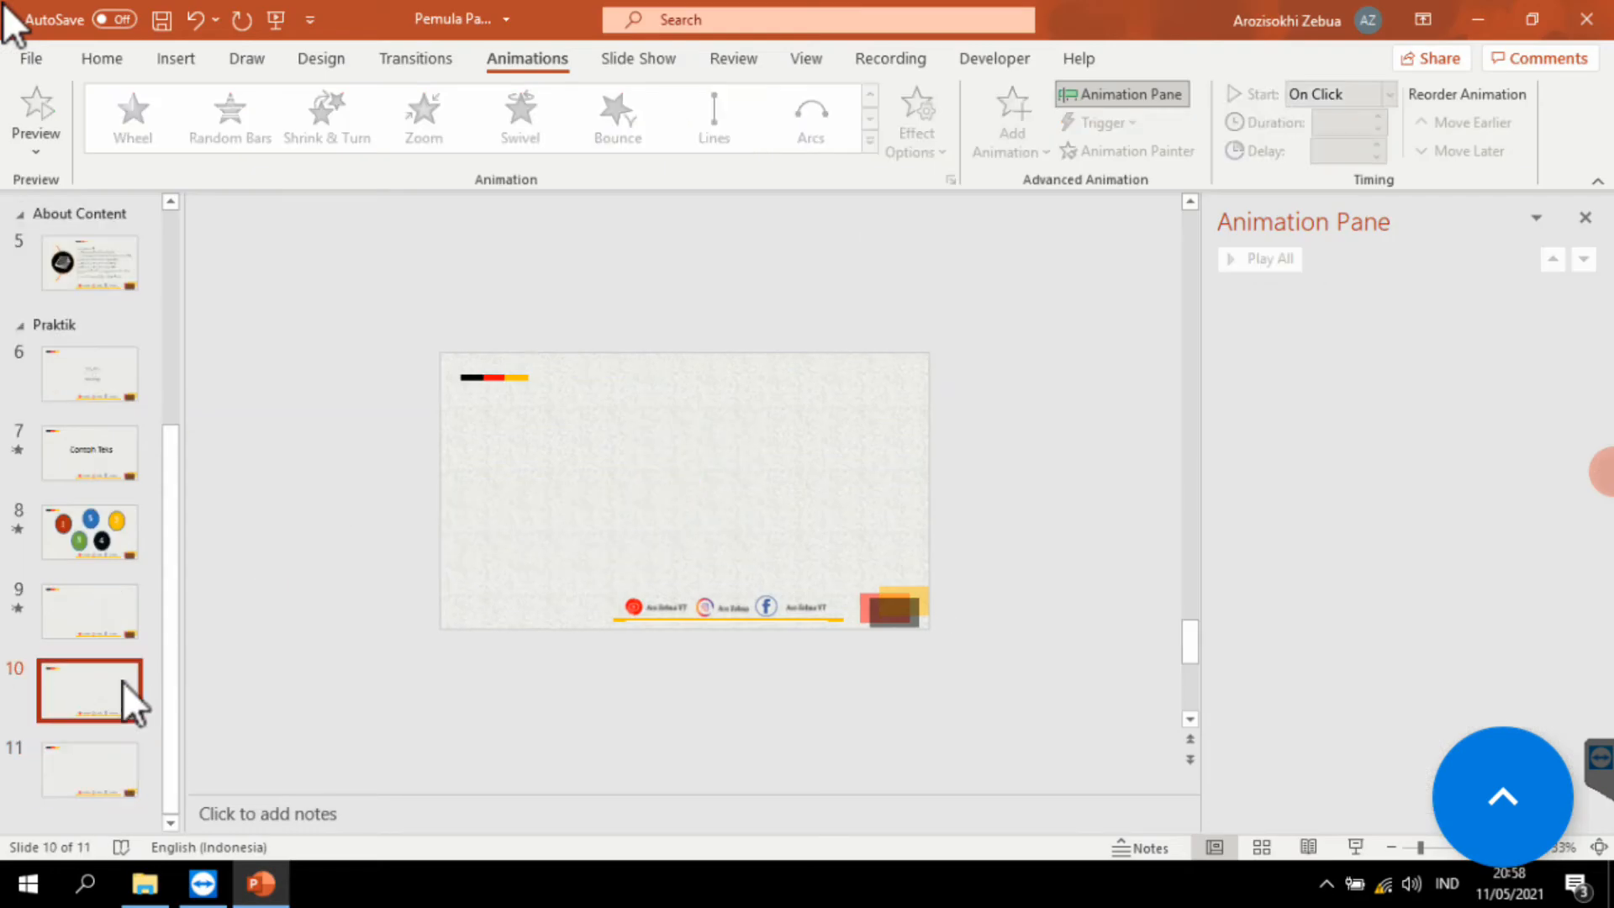
Step: Review the Konten Materi topic list on slide 5 and close the Animation Pane
{"action": "left_click", "coordinate": [151, 884]}
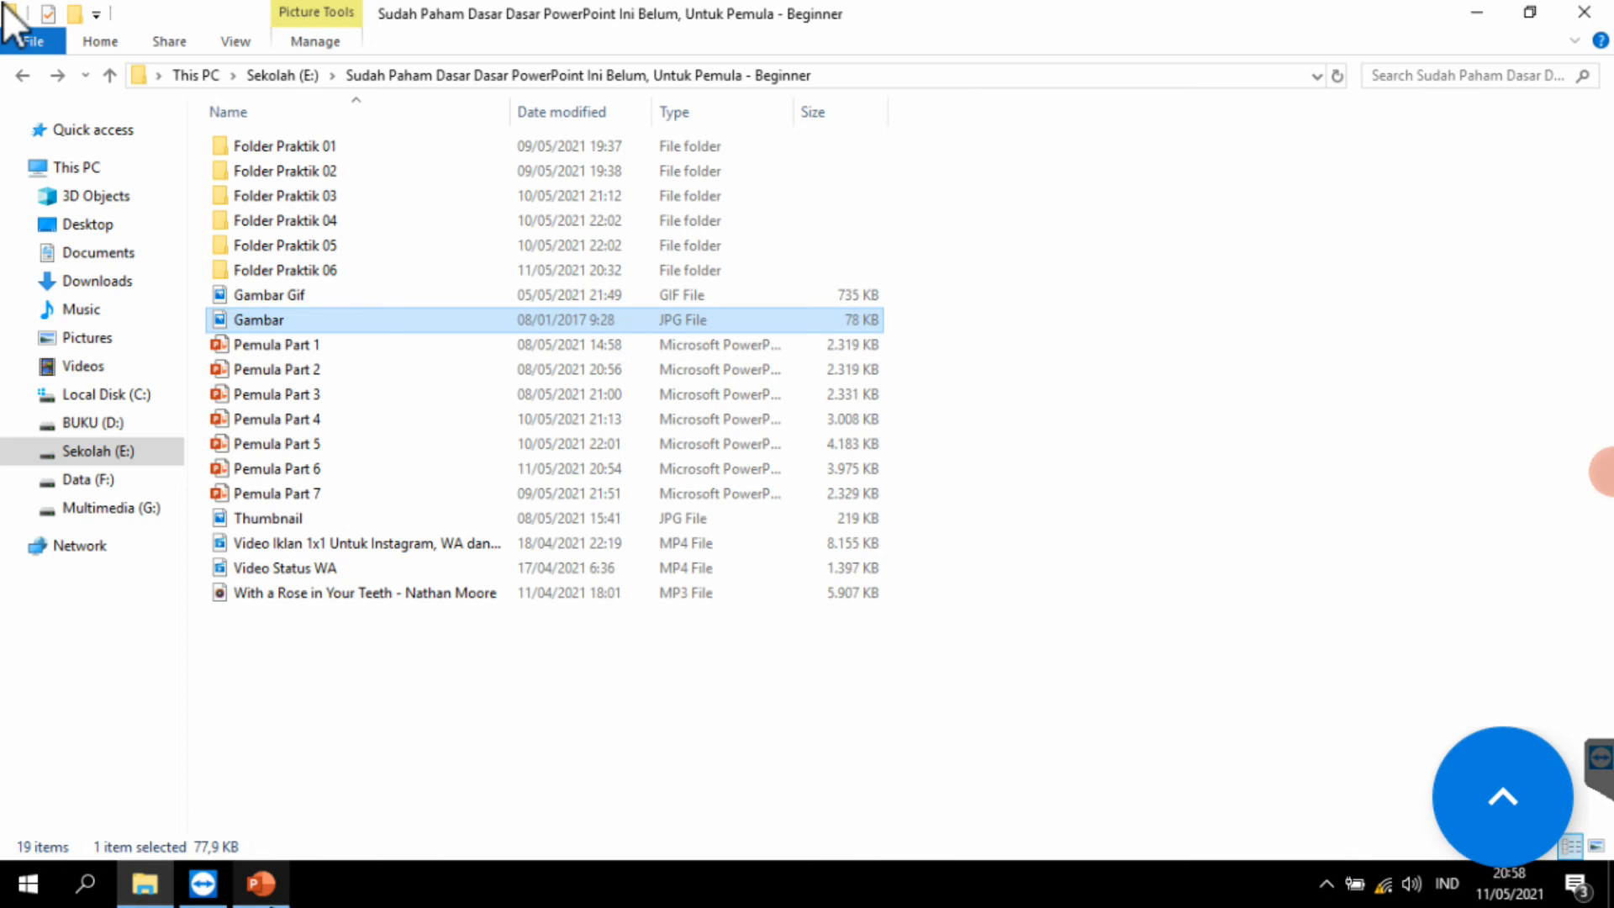
{"action": "left_click", "coordinate": [261, 883]}
{"action": "left_click", "coordinate": [113, 284]}
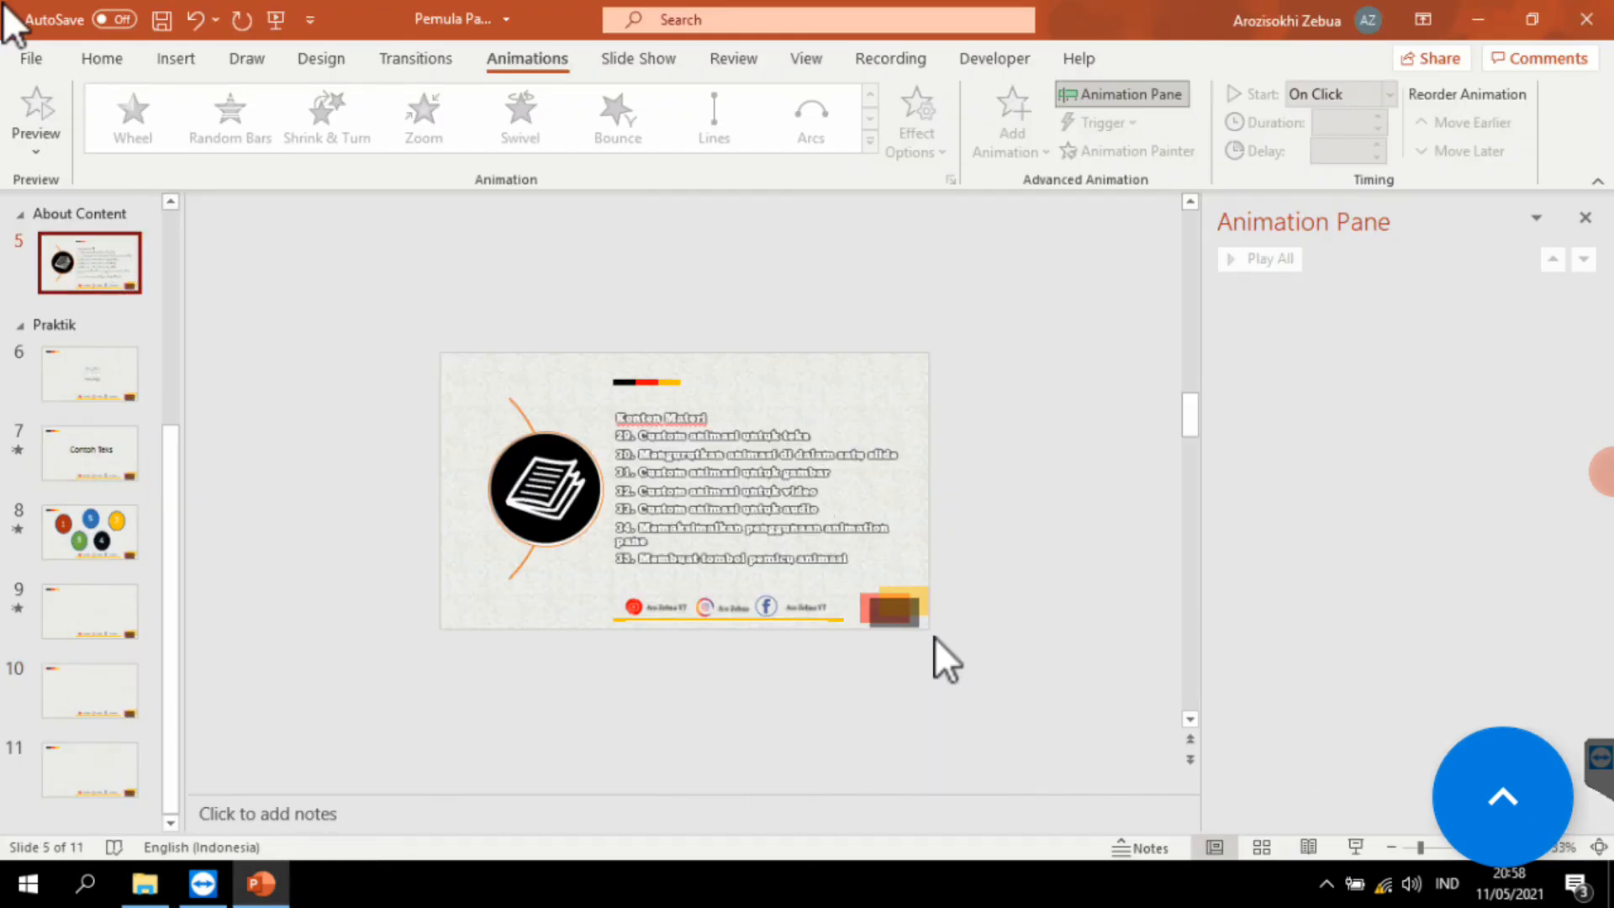
{"action": "scroll", "coordinate": [934, 637], "scroll_direction": "up", "scroll_amount": 4, "text": "ctrl"}
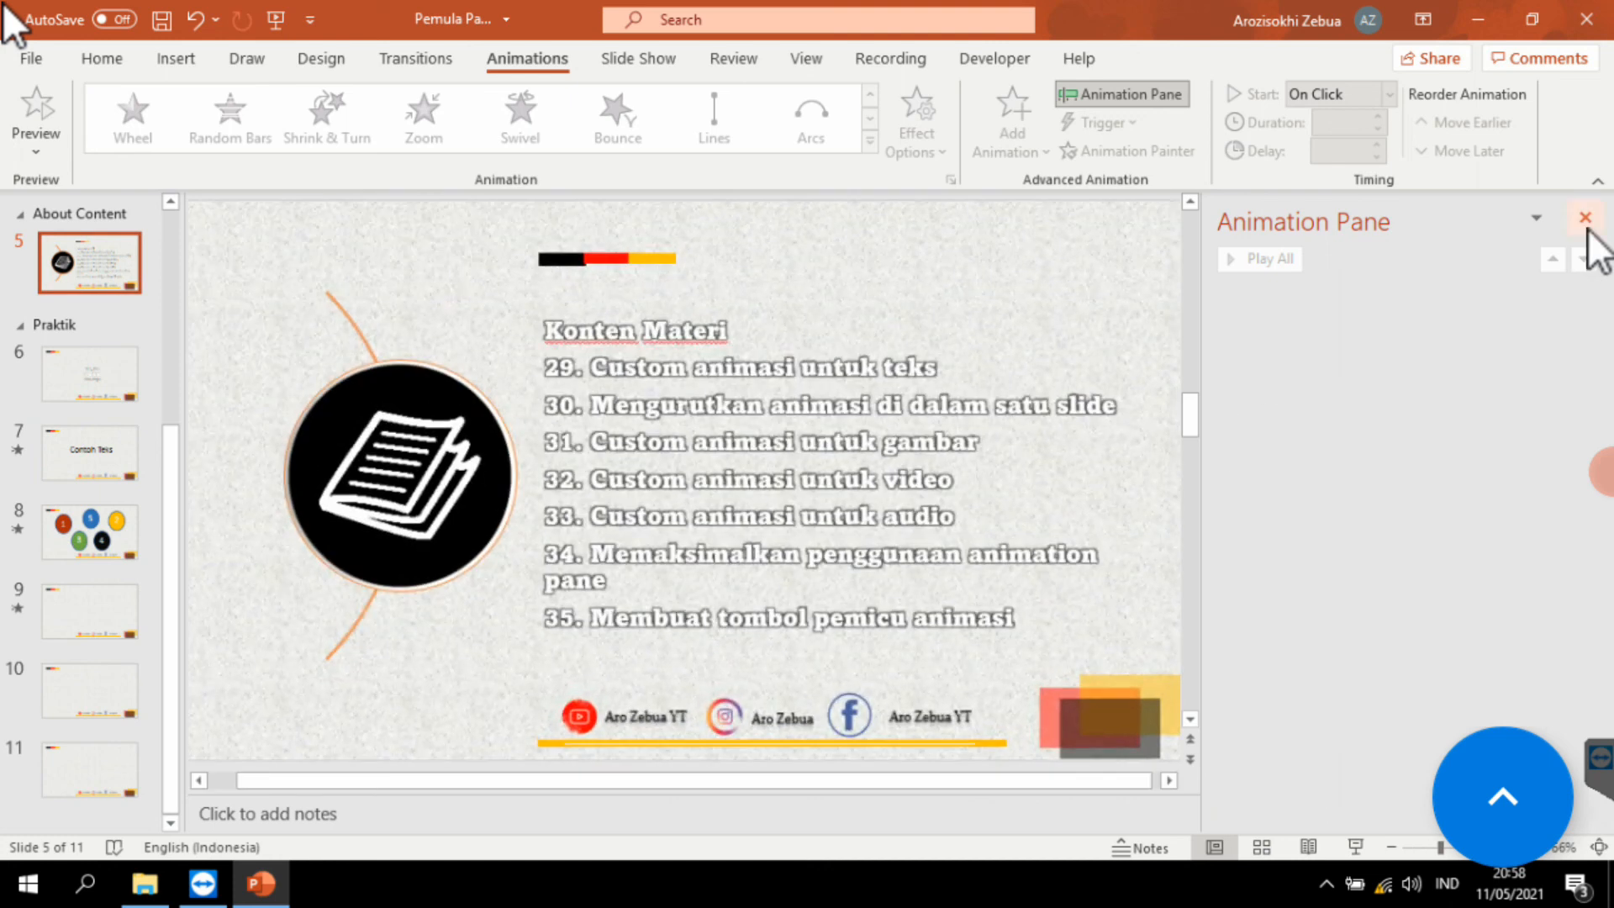
{"action": "left_click", "coordinate": [1585, 220]}
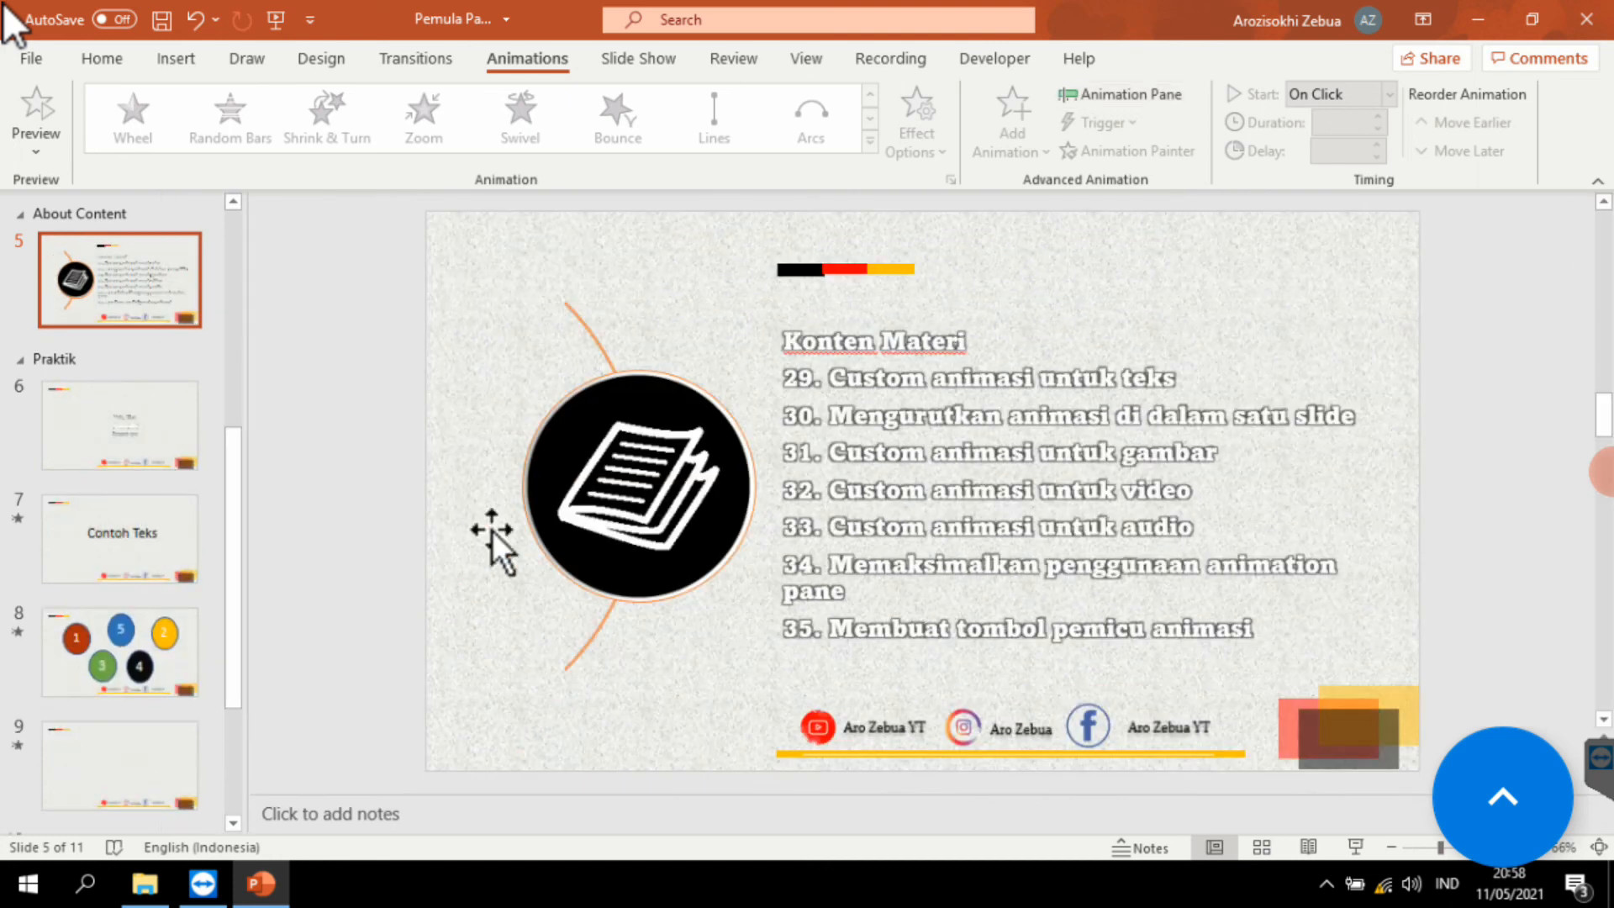
Step: Switch to File Explorer and copy the Video Status WA MP4 file
{"action": "left_click", "coordinate": [145, 883]}
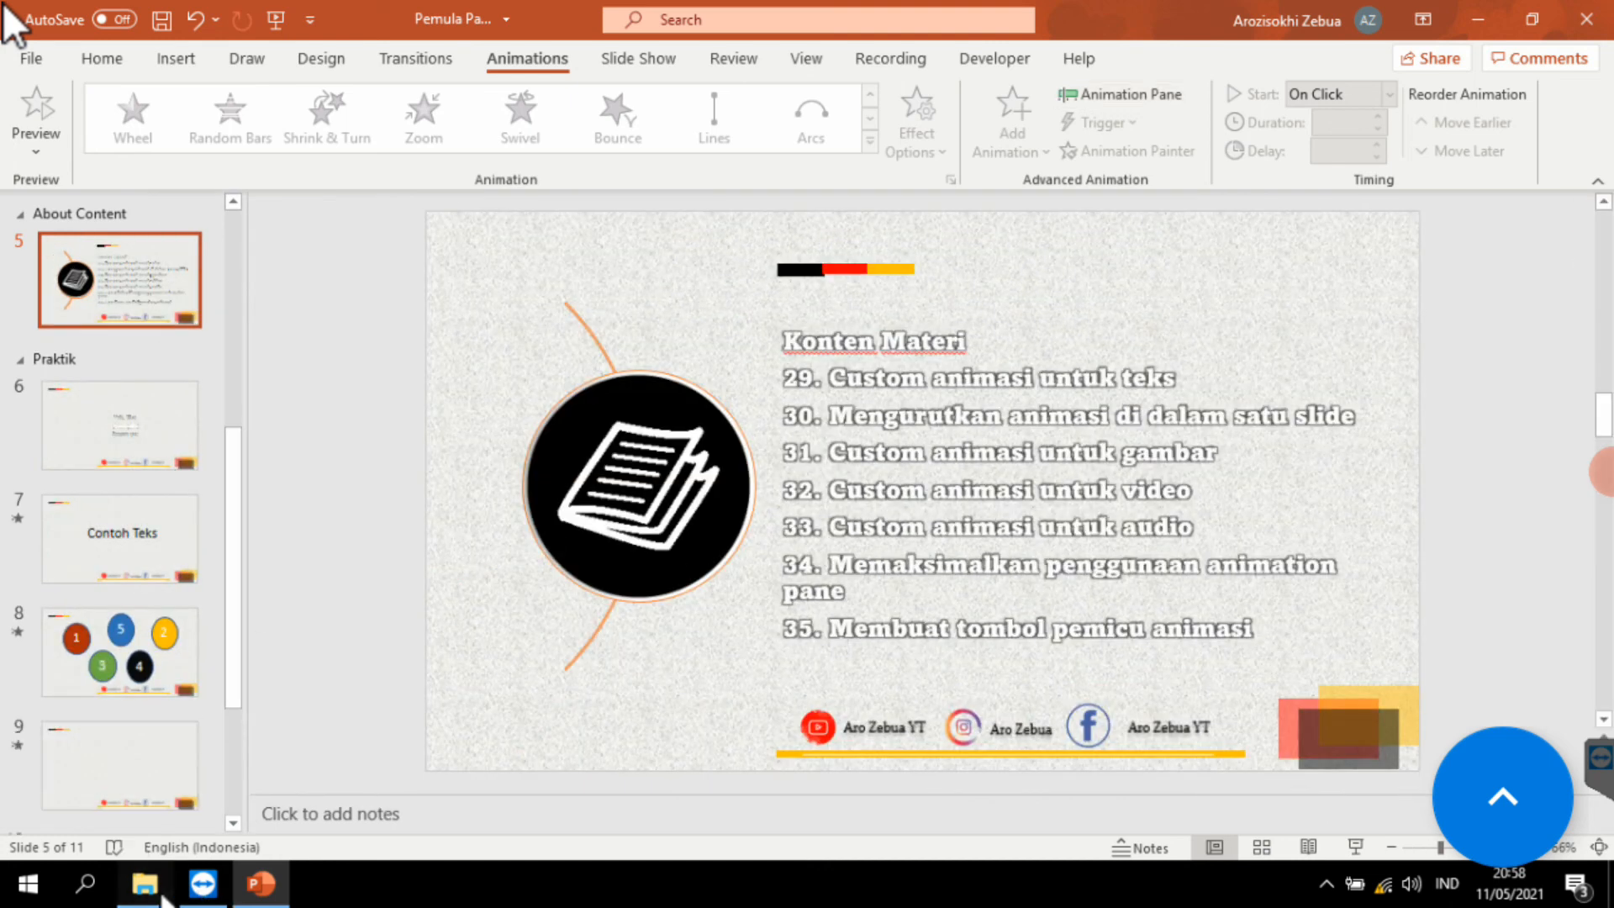
{"action": "left_click", "coordinate": [331, 566]}
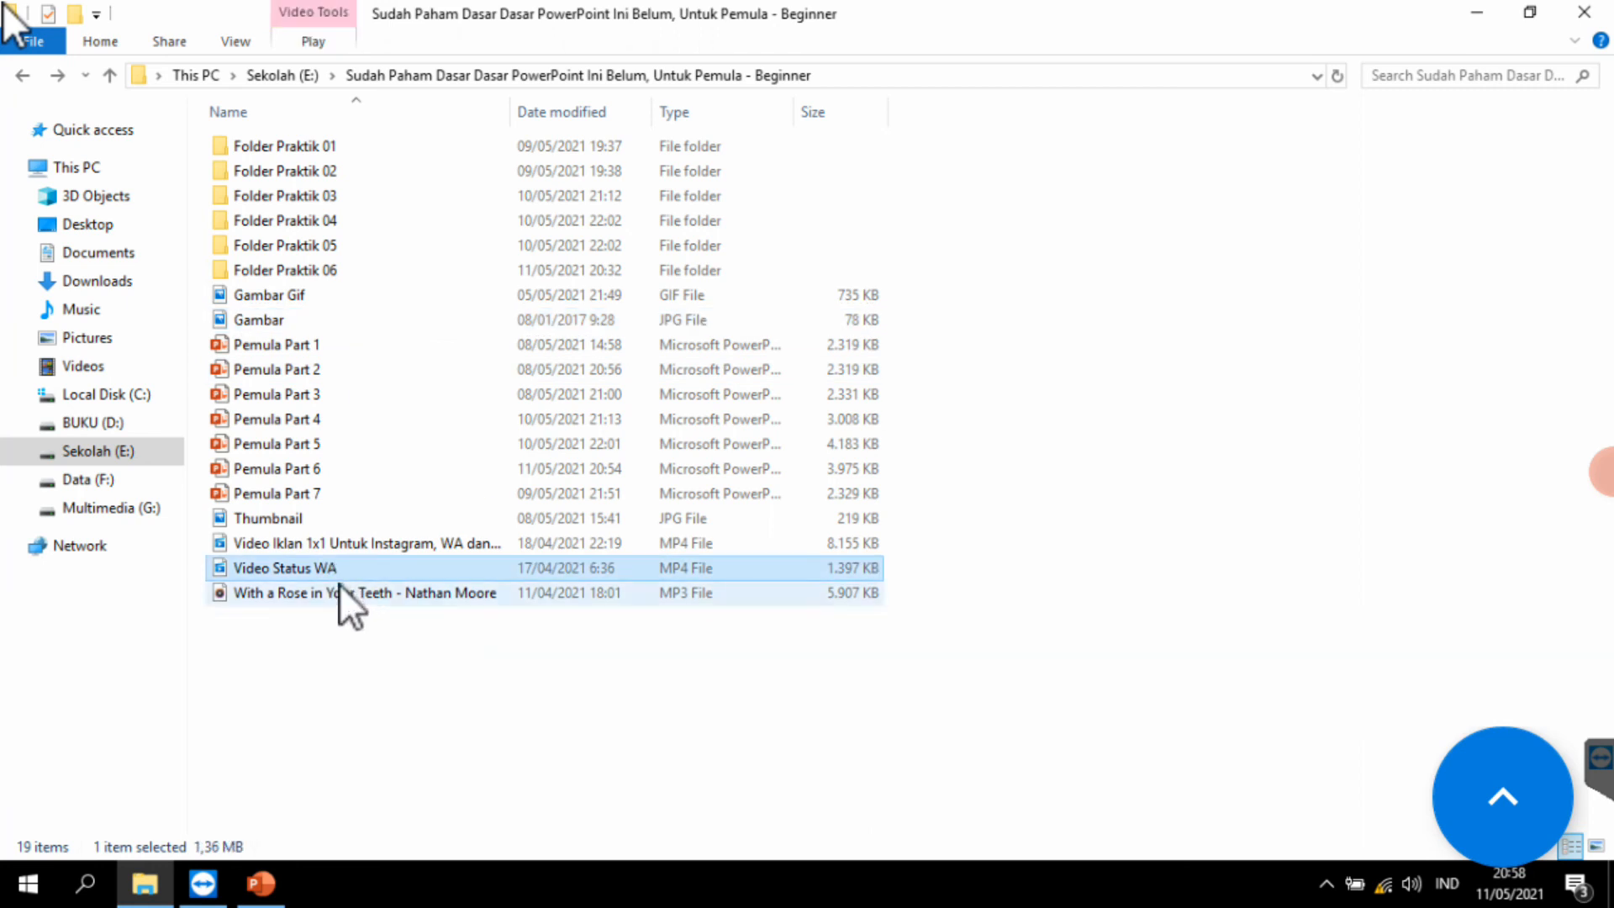
{"action": "right_click", "coordinate": [367, 568]}
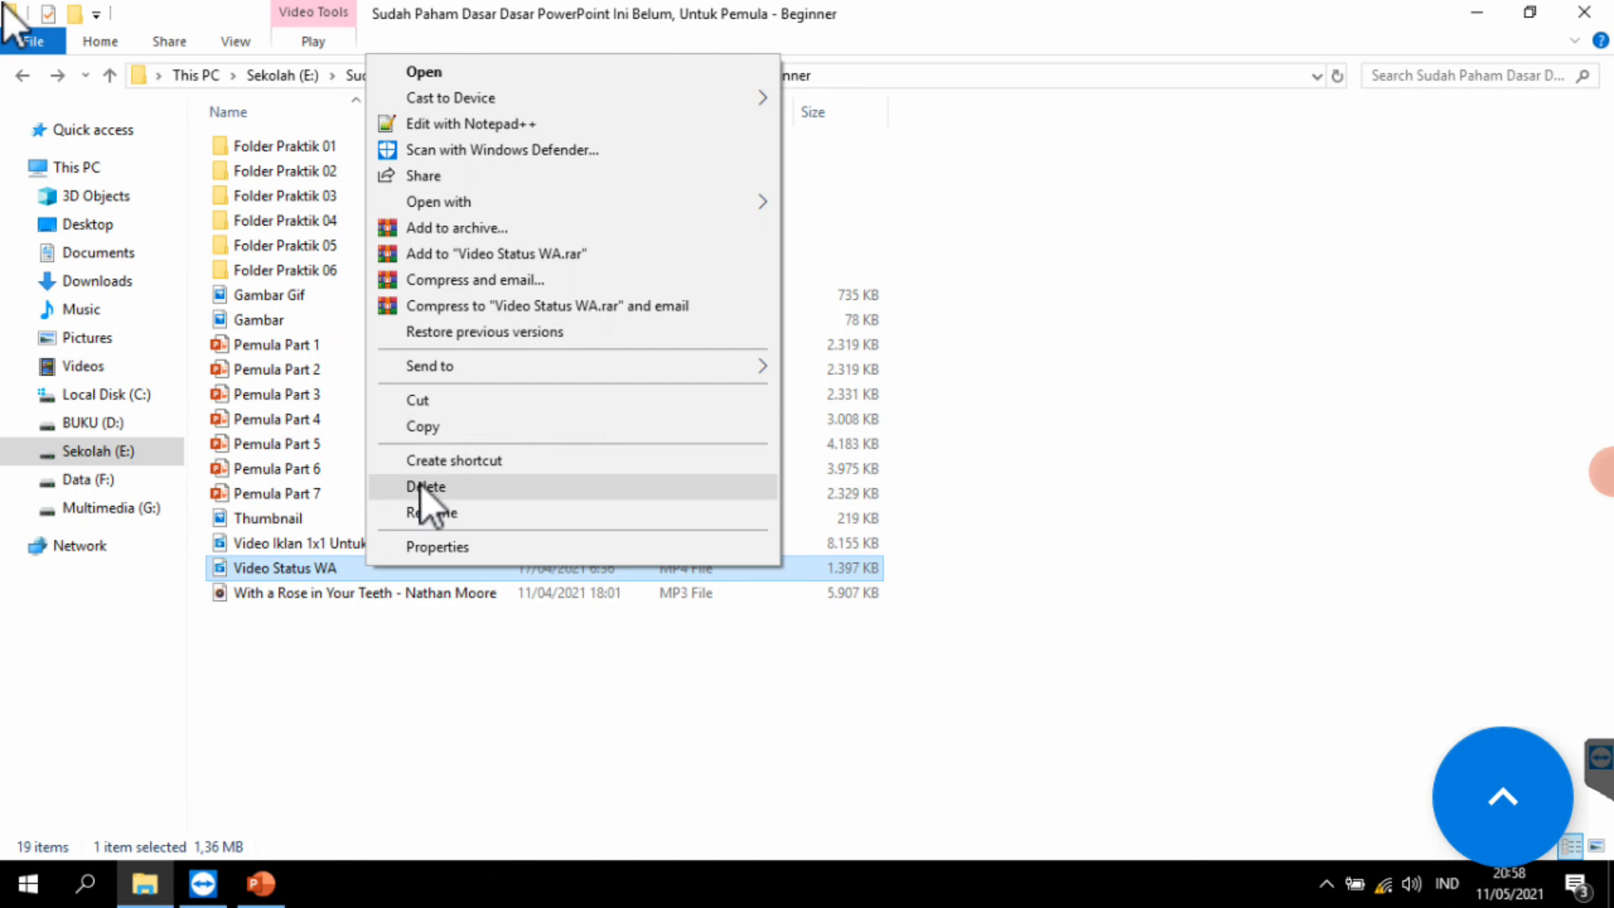
{"action": "left_click", "coordinate": [438, 427]}
Step: Switch to PowerPoint, try the copied video near the centre of slide 10, and delete it from the slide
{"action": "left_click", "coordinate": [260, 883]}
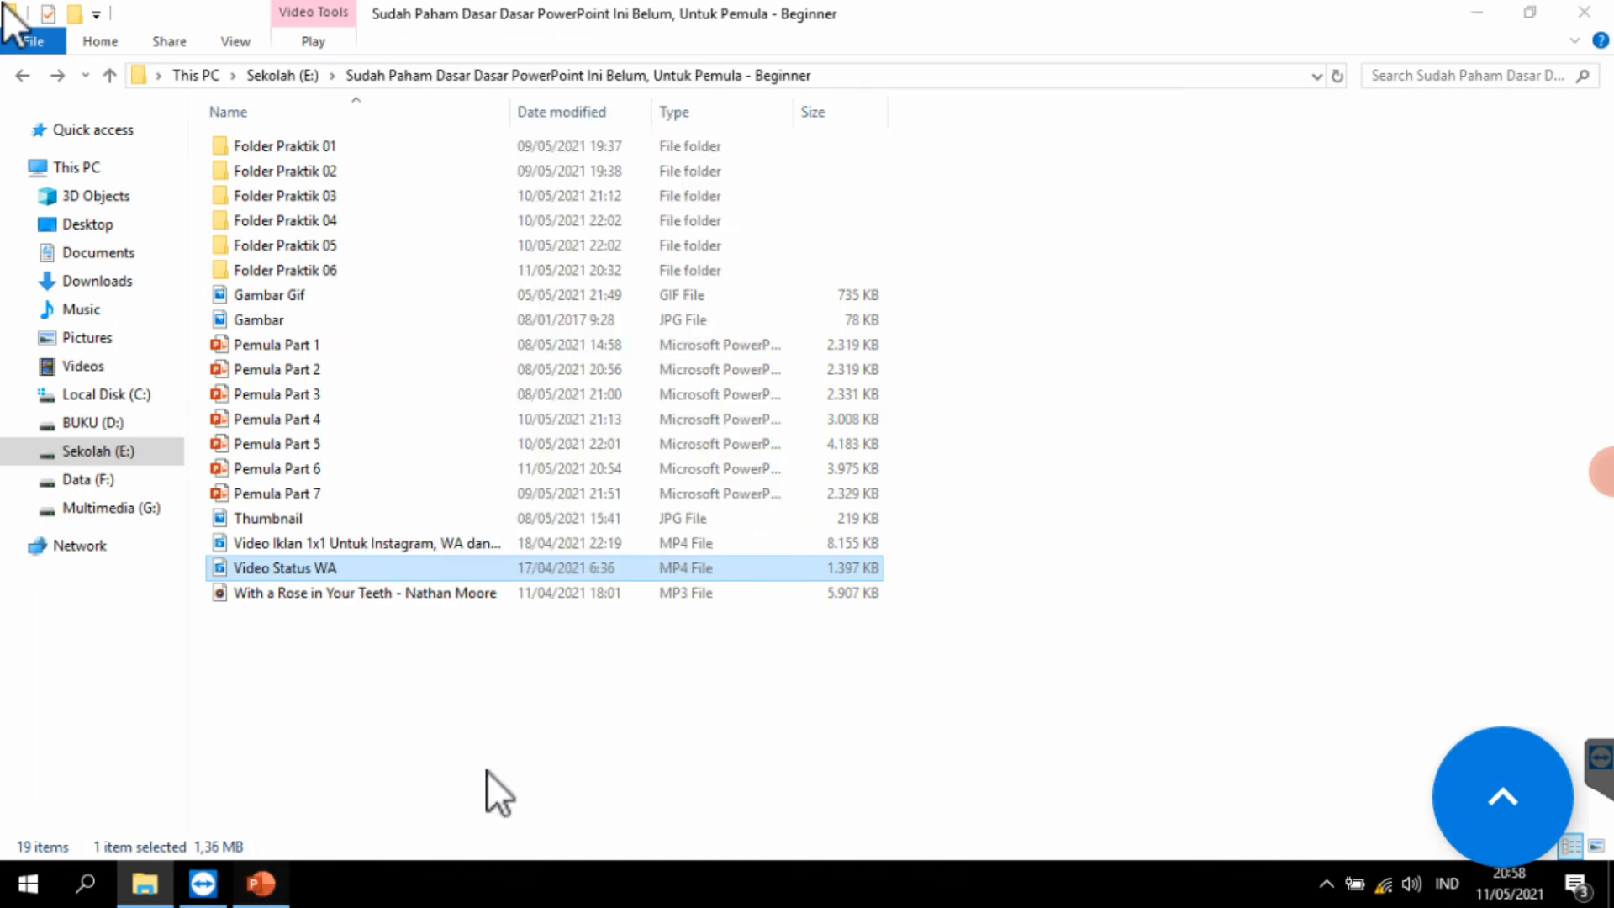
{"action": "scroll", "coordinate": [103, 749], "scroll_direction": "down", "scroll_amount": 3}
{"action": "left_click", "coordinate": [153, 652]}
{"action": "key", "text": "ctrl+v"}
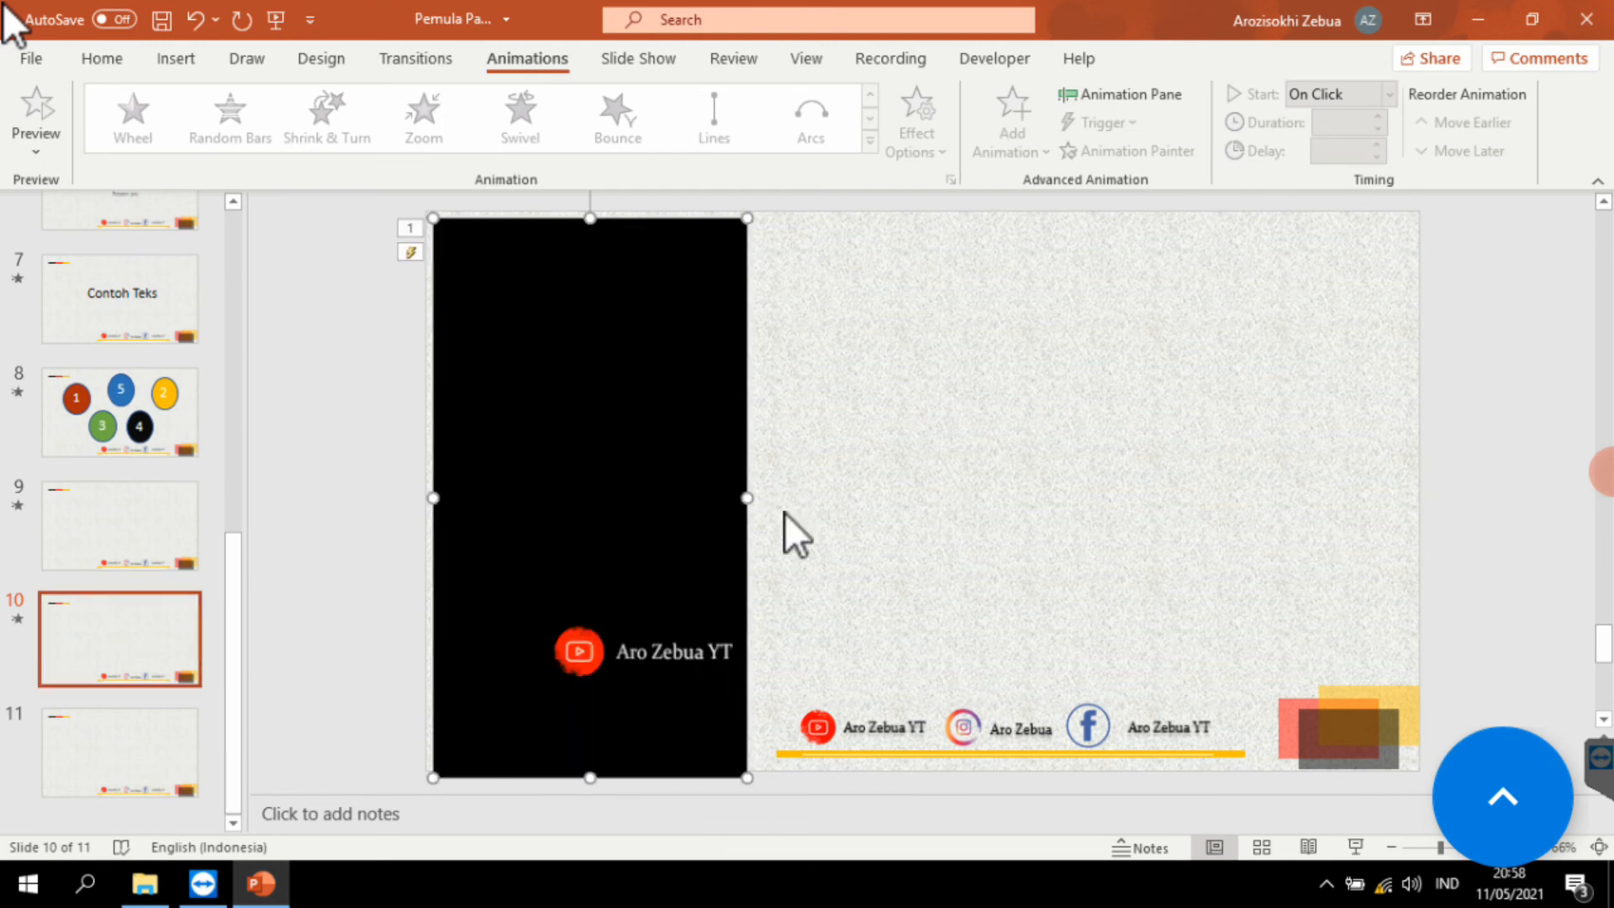
{"action": "left_click_drag", "start_coordinate": [666, 457], "coordinate": [890, 452]}
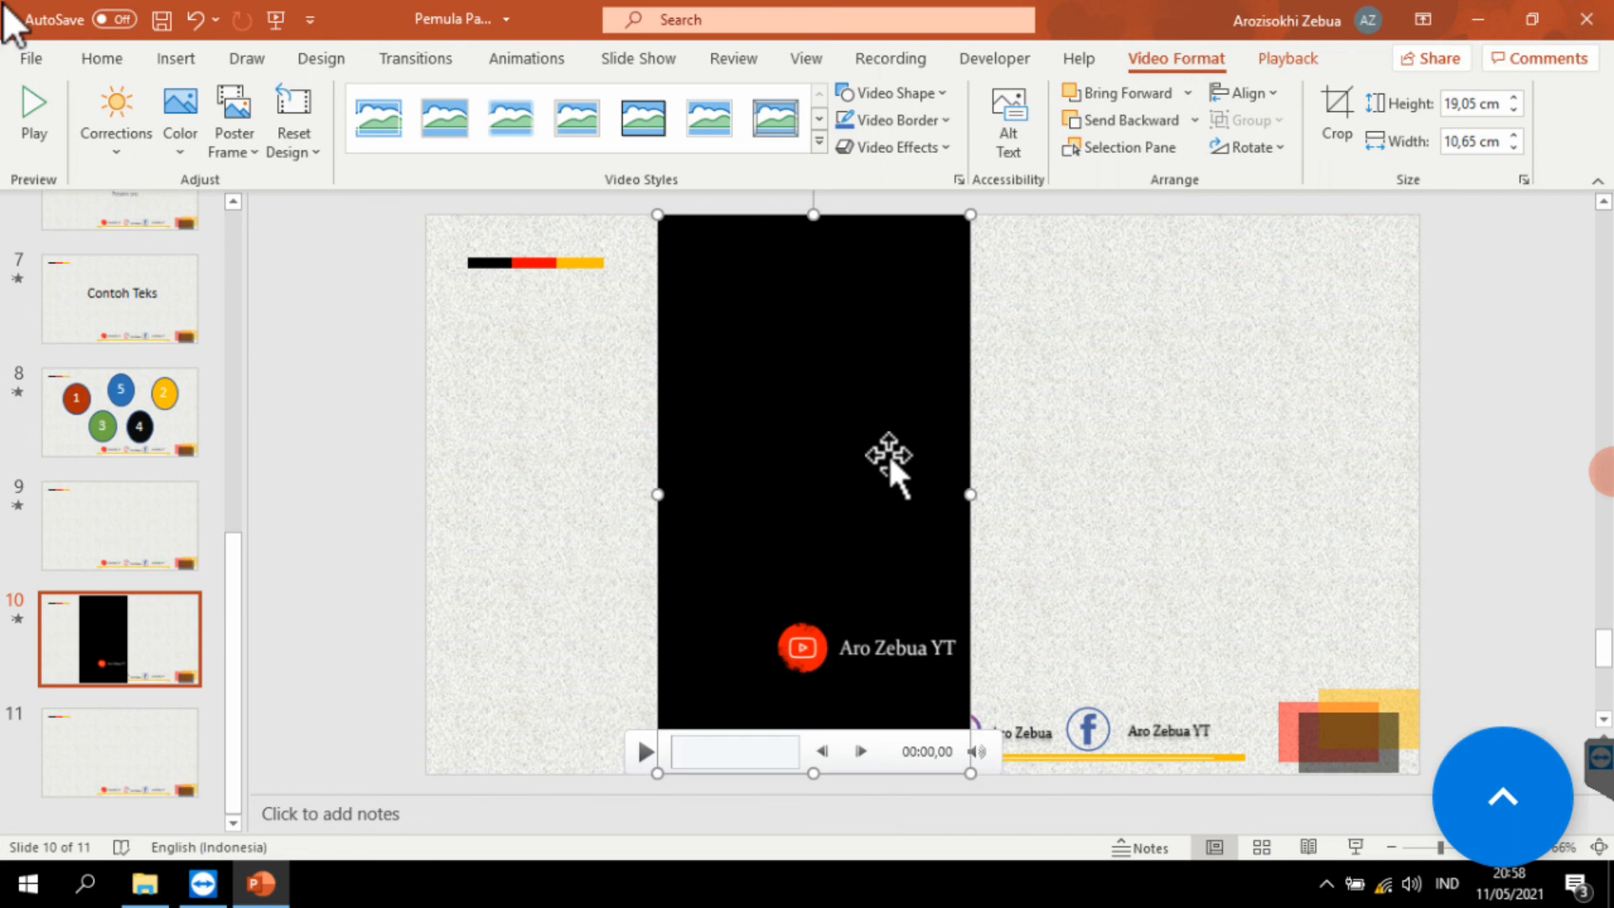
{"action": "key", "text": "Delete"}
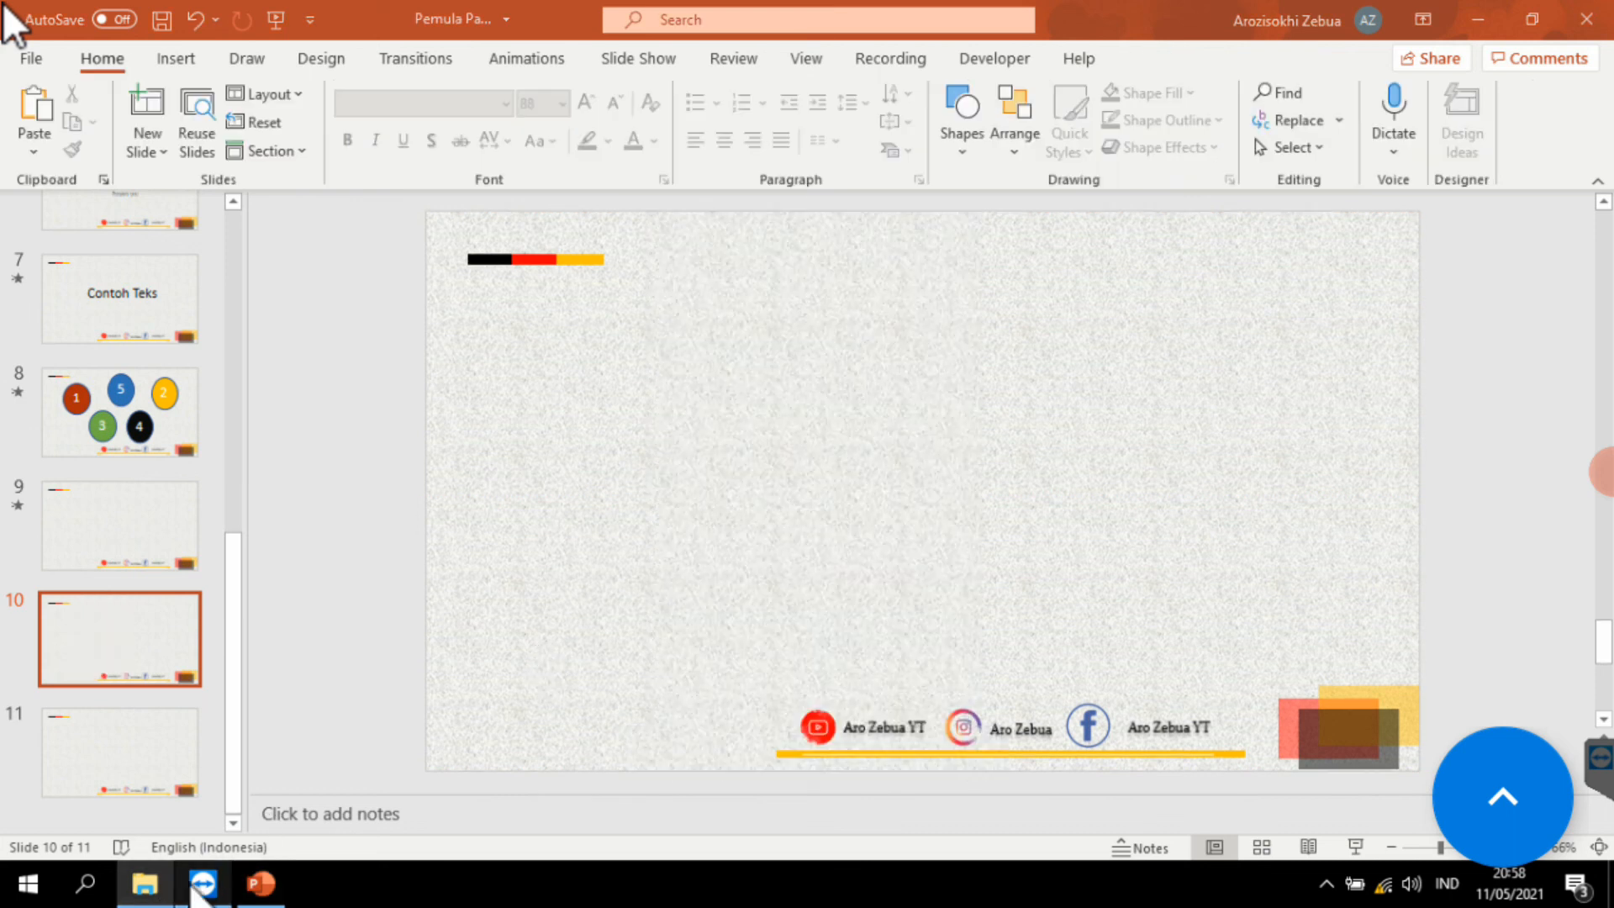
Step: Switch to File Explorer and copy the MP4 file Video Iklan 1x1 Untuk Instagram, WA dan FB
{"action": "left_click", "coordinate": [163, 887]}
{"action": "left_click", "coordinate": [385, 547]}
{"action": "right_click", "coordinate": [389, 541]}
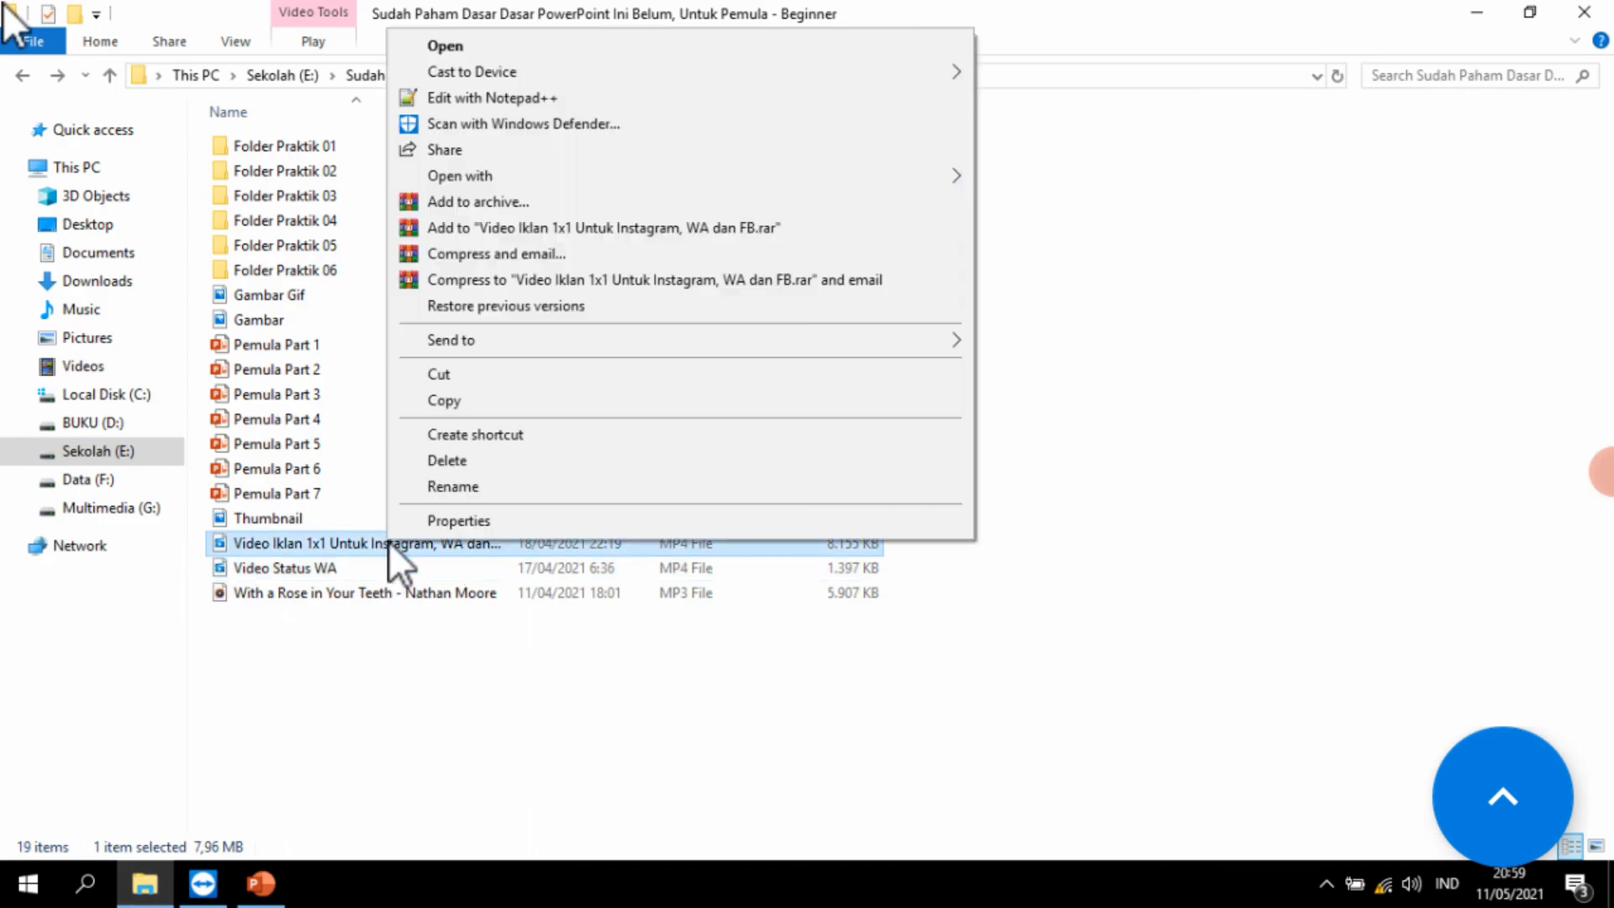
{"action": "left_click", "coordinate": [451, 401]}
Step: Paste the copied video onto slide 10 in PowerPoint, shrink it to about 14.16 by 14.16 cm and place it near the slide's centre
{"action": "left_click", "coordinate": [244, 893]}
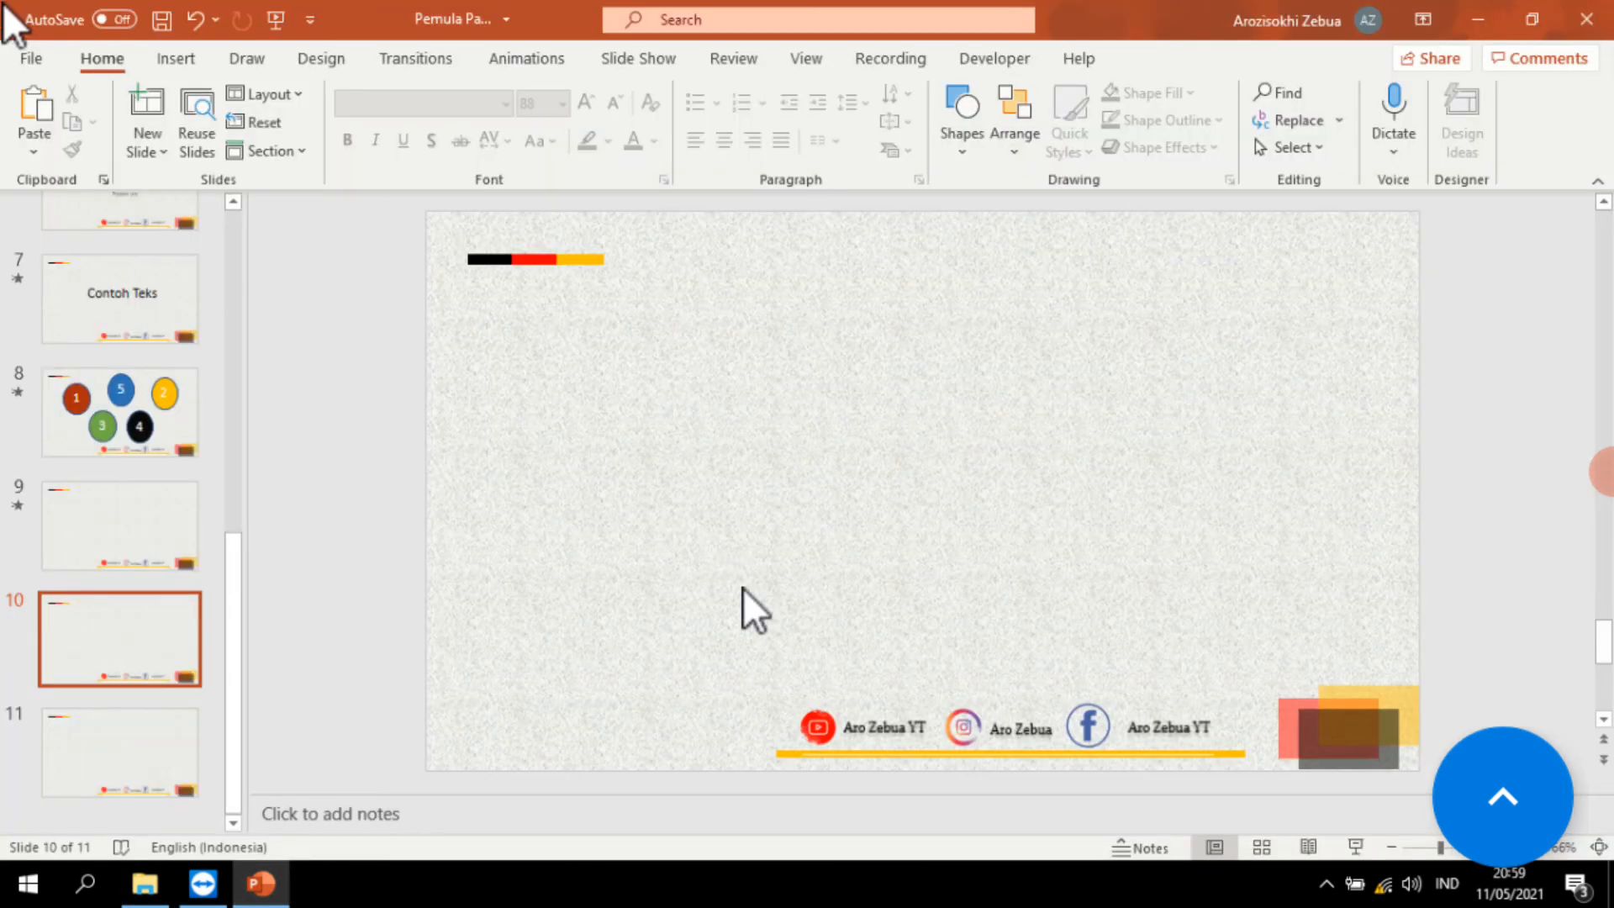
{"action": "key", "text": "ctrl+v"}
{"action": "left_click_drag", "start_coordinate": [764, 496], "coordinate": [961, 494]}
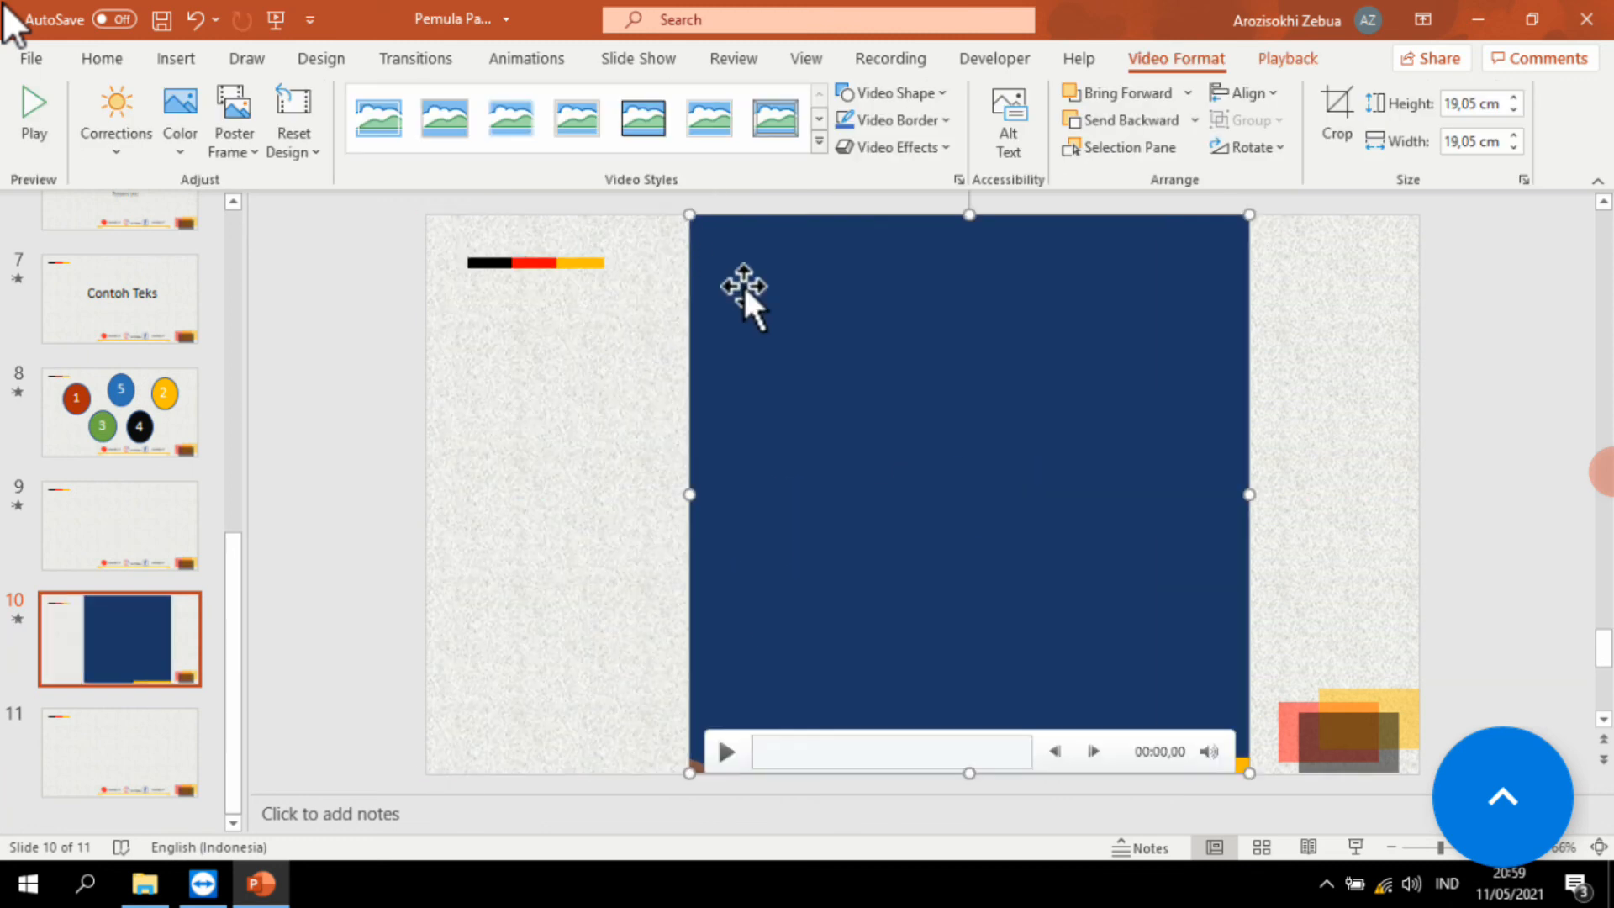
{"action": "left_click_drag", "start_coordinate": [747, 279], "coordinate": [885, 359]}
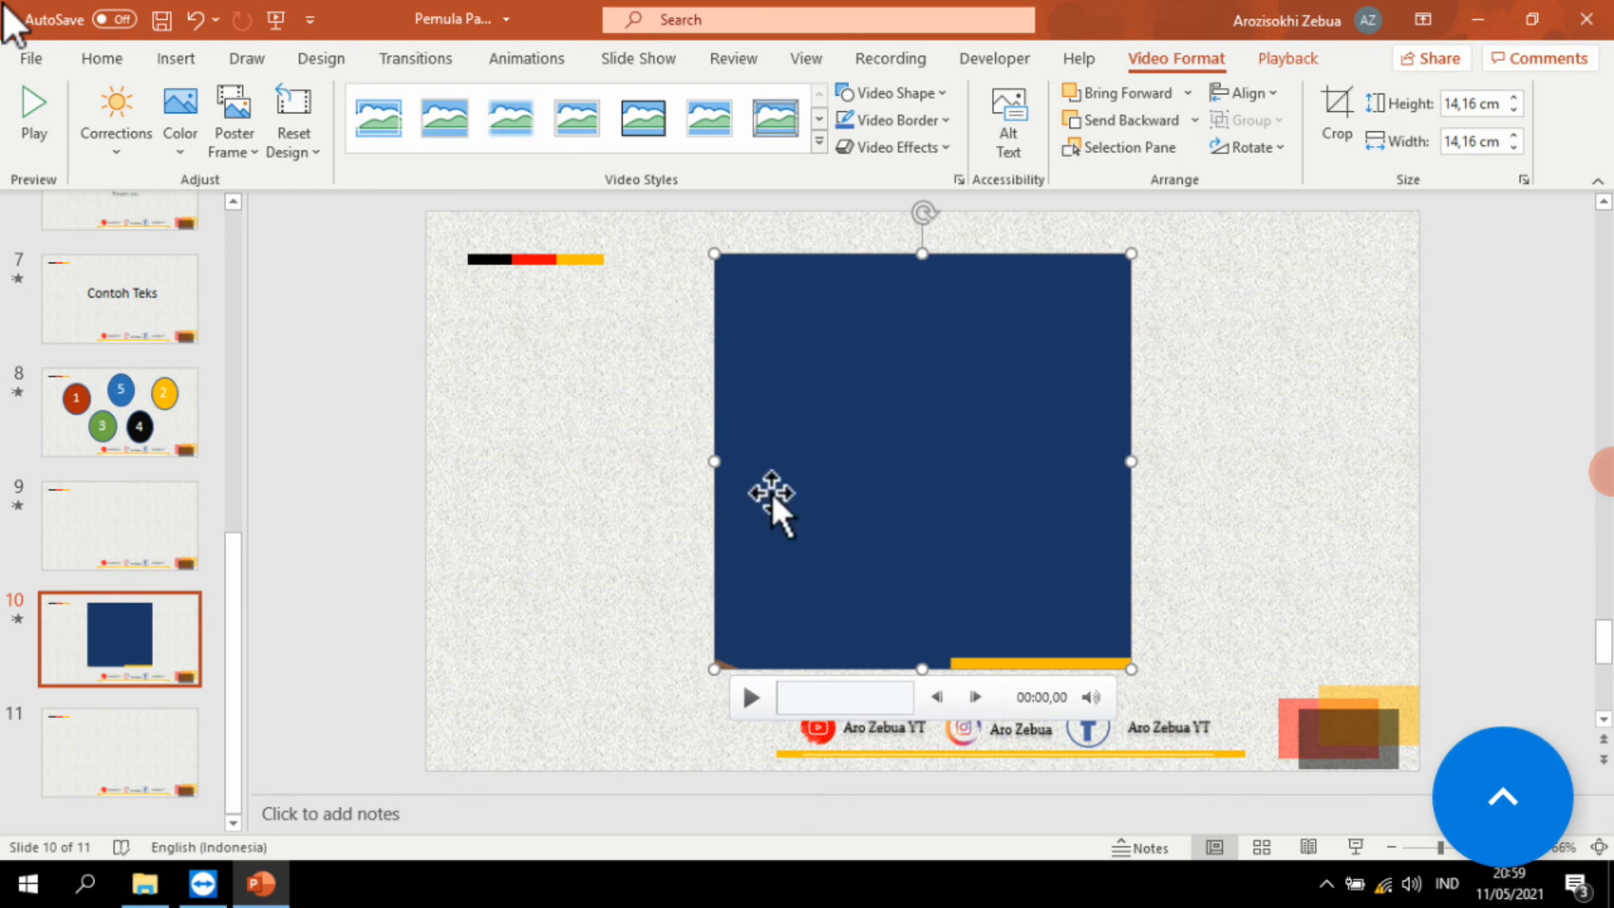
Step: Show the Animation Pane and remove both the play and the triggered pause animations from the video on slide 10
{"action": "left_click", "coordinate": [522, 59]}
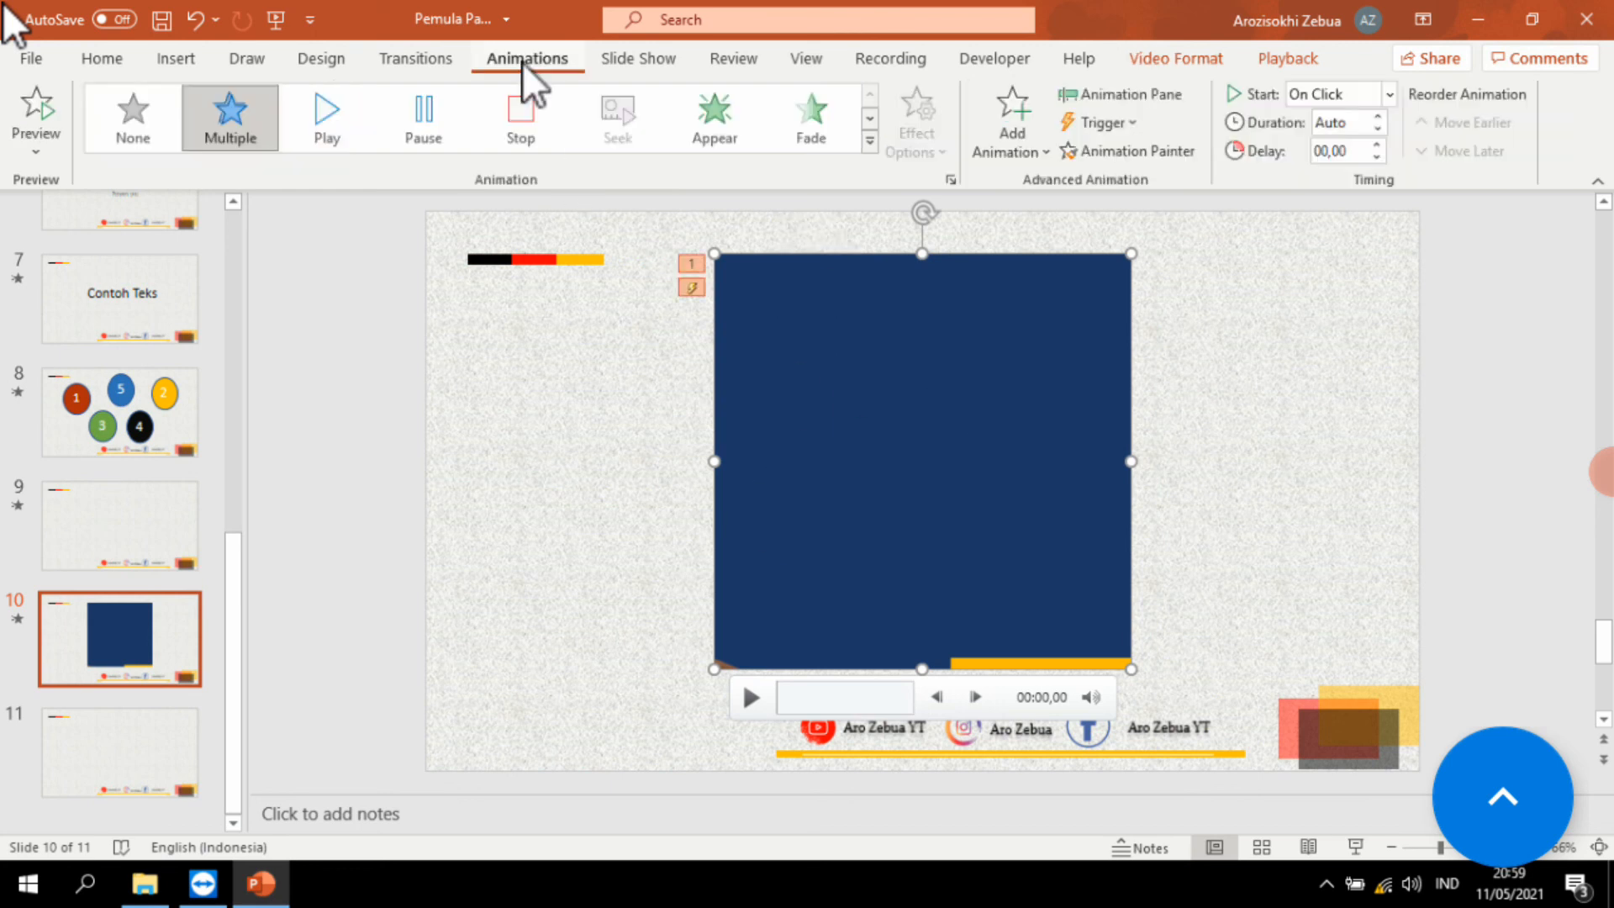
{"action": "left_click", "coordinate": [1101, 105]}
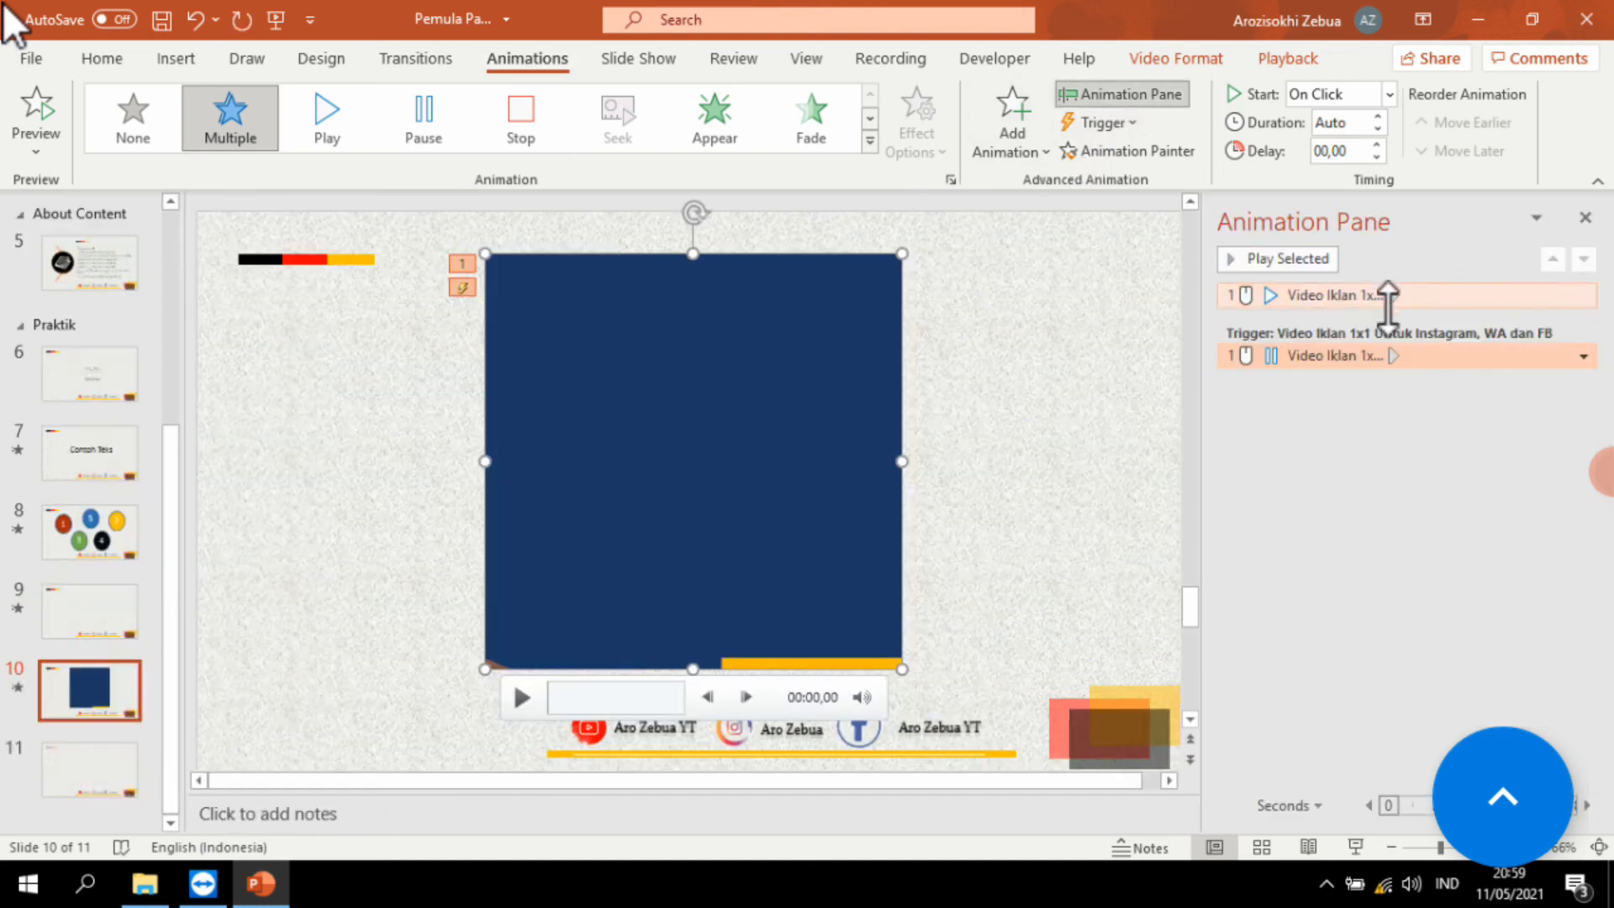
{"action": "left_click", "coordinate": [1585, 301]}
{"action": "left_click", "coordinate": [1584, 296]}
{"action": "left_click", "coordinate": [1456, 491]}
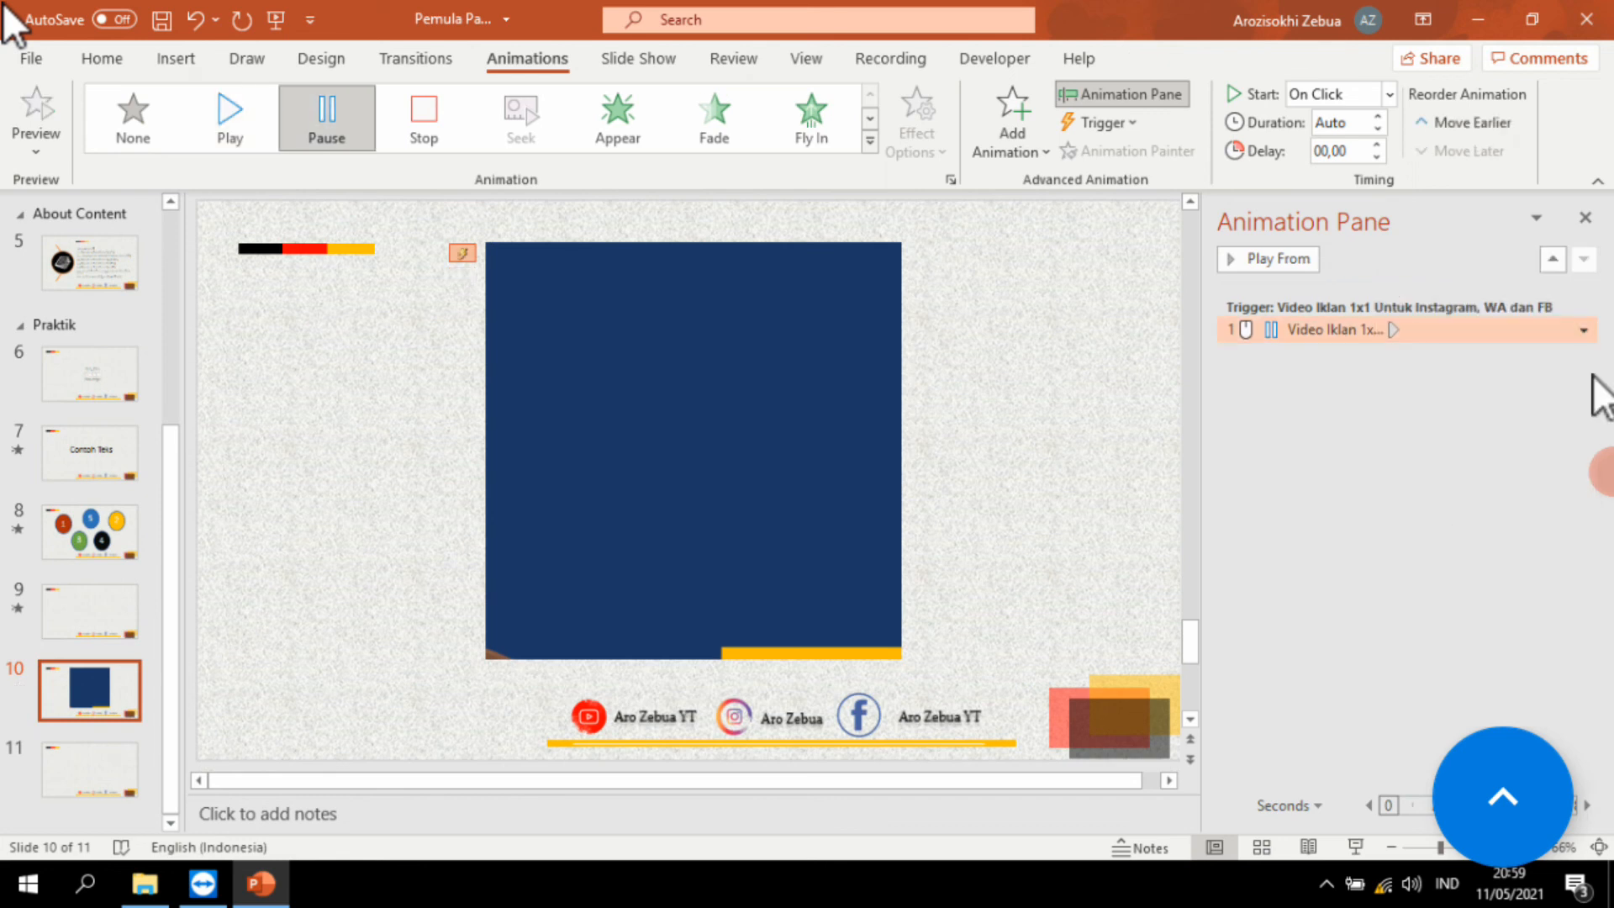
{"action": "left_click", "coordinate": [1586, 329]}
{"action": "left_click", "coordinate": [1453, 526]}
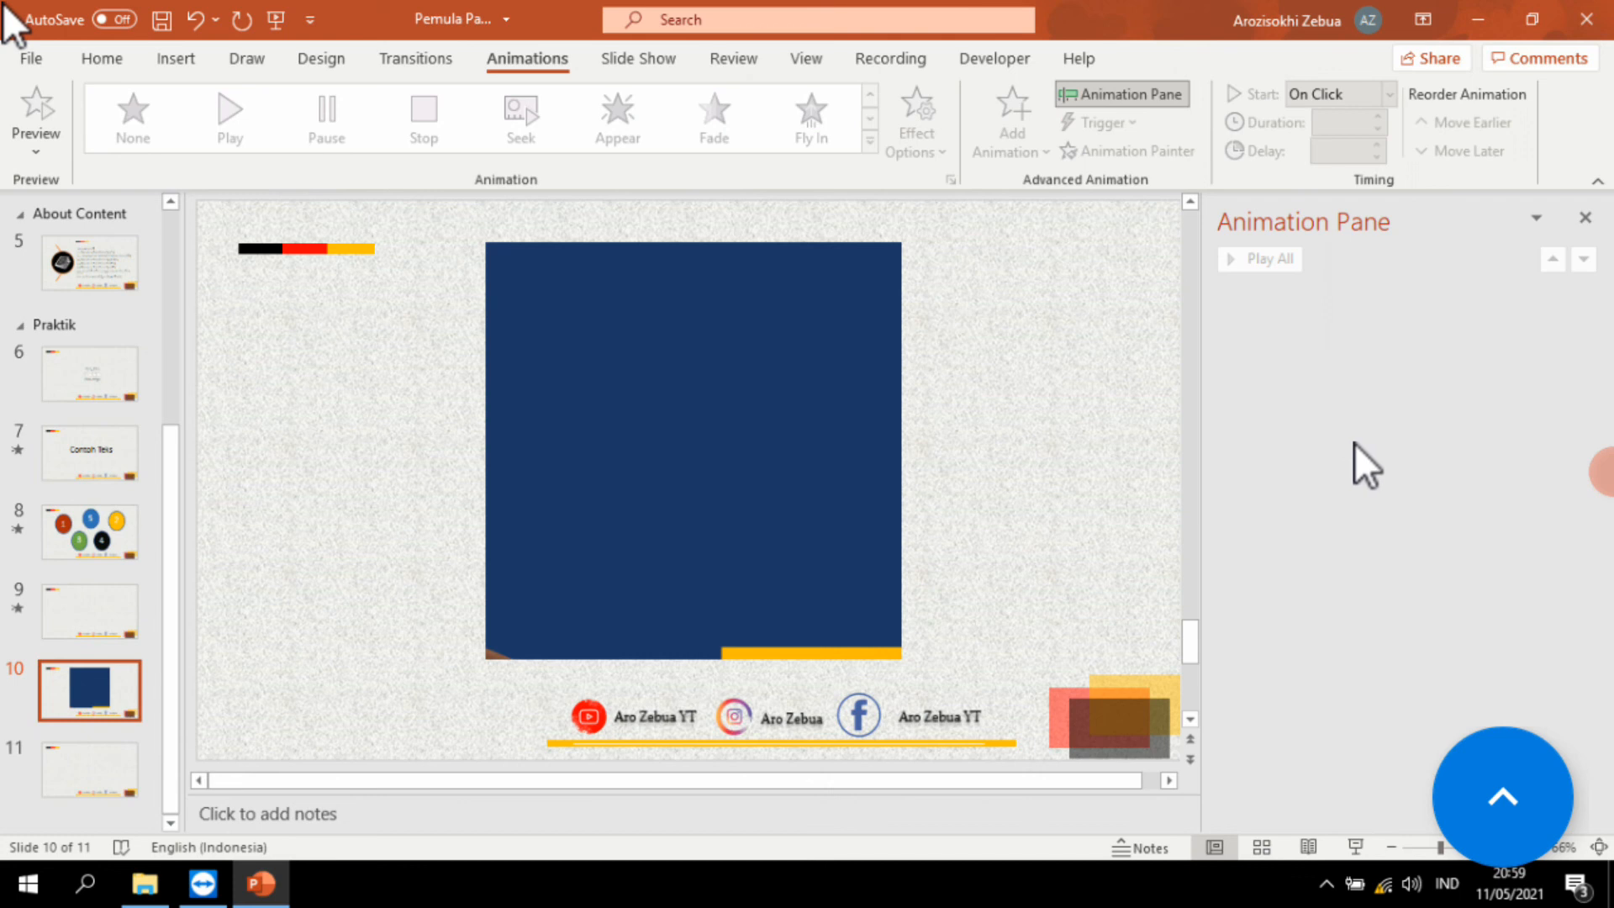
Step: Add a Play media animation to the video on slide 10 and preview it in the slide show
{"action": "left_click", "coordinate": [739, 395]}
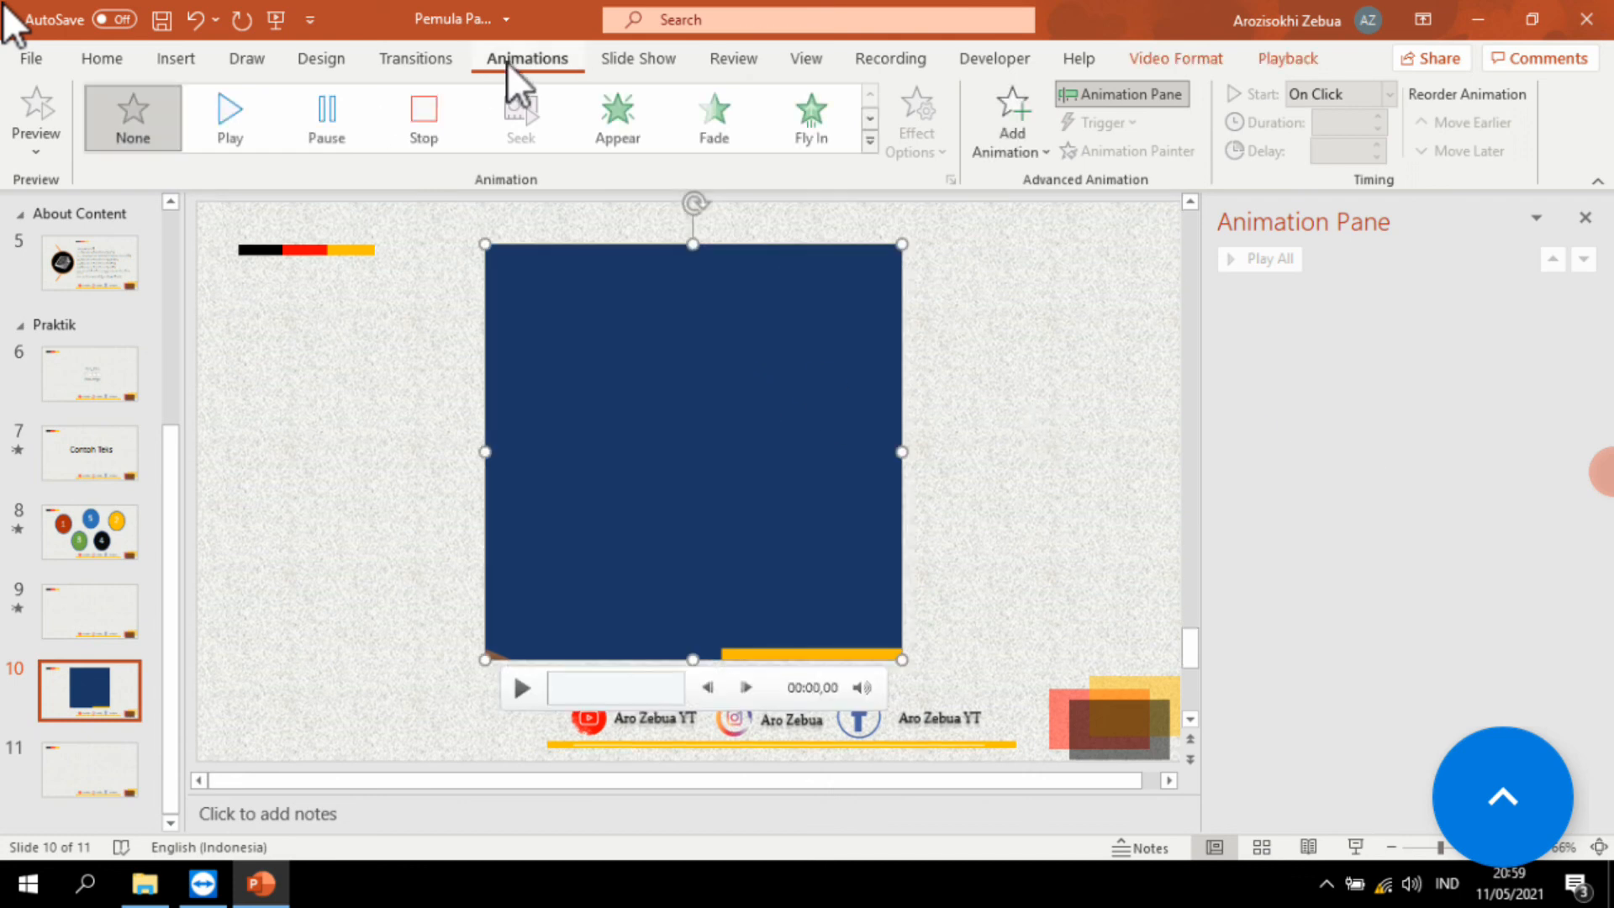
{"action": "left_click", "coordinate": [1037, 160]}
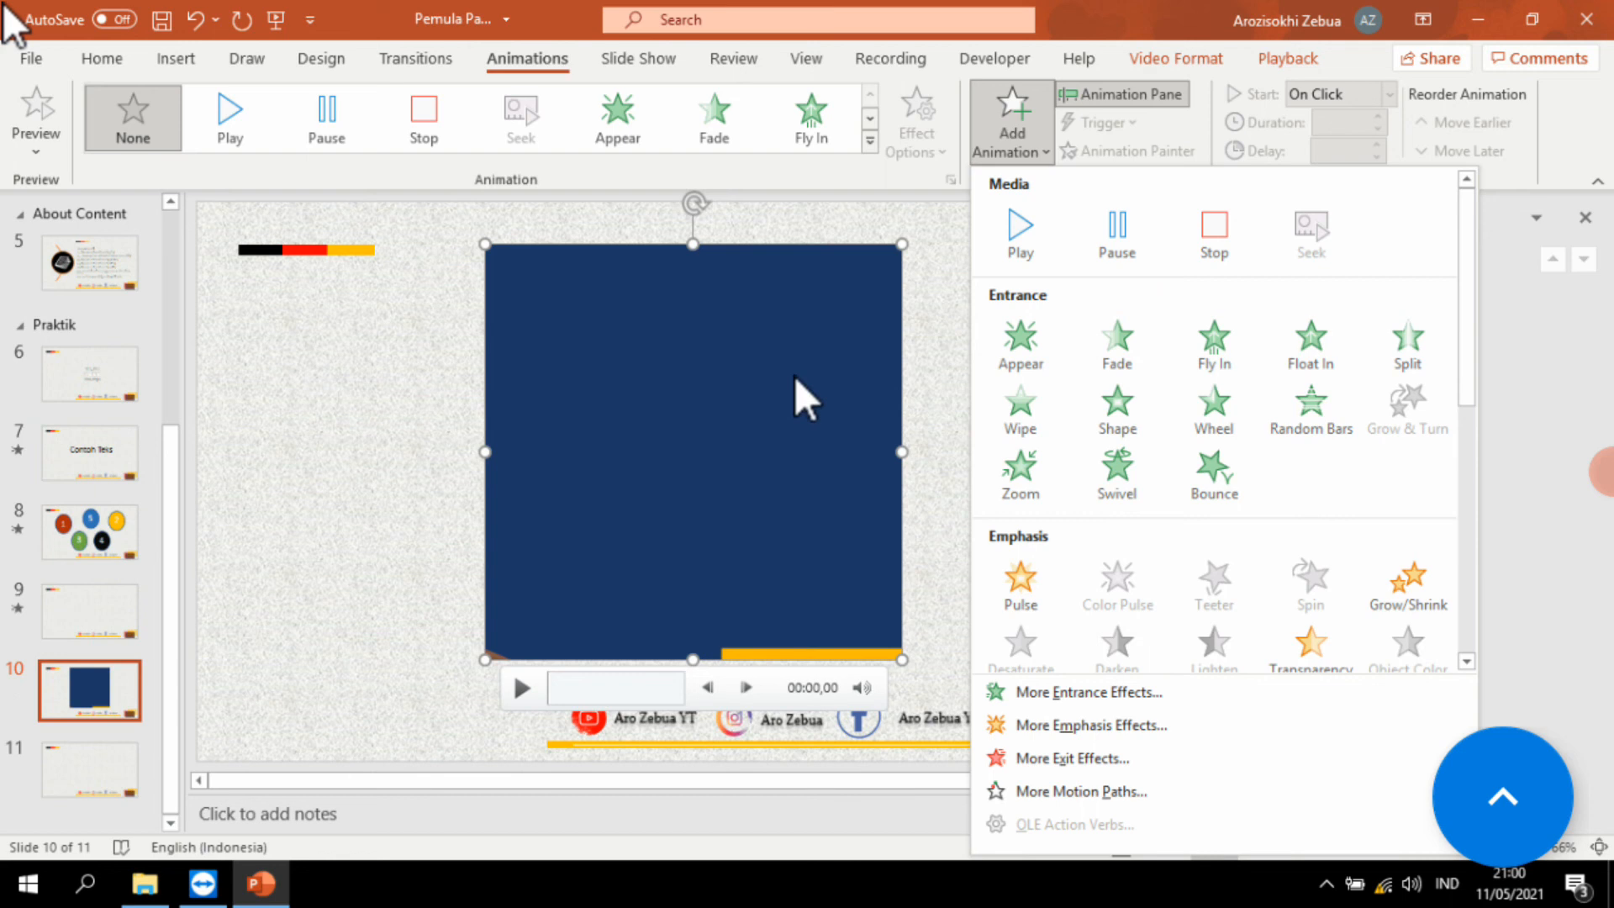
{"action": "left_click", "coordinate": [1015, 237]}
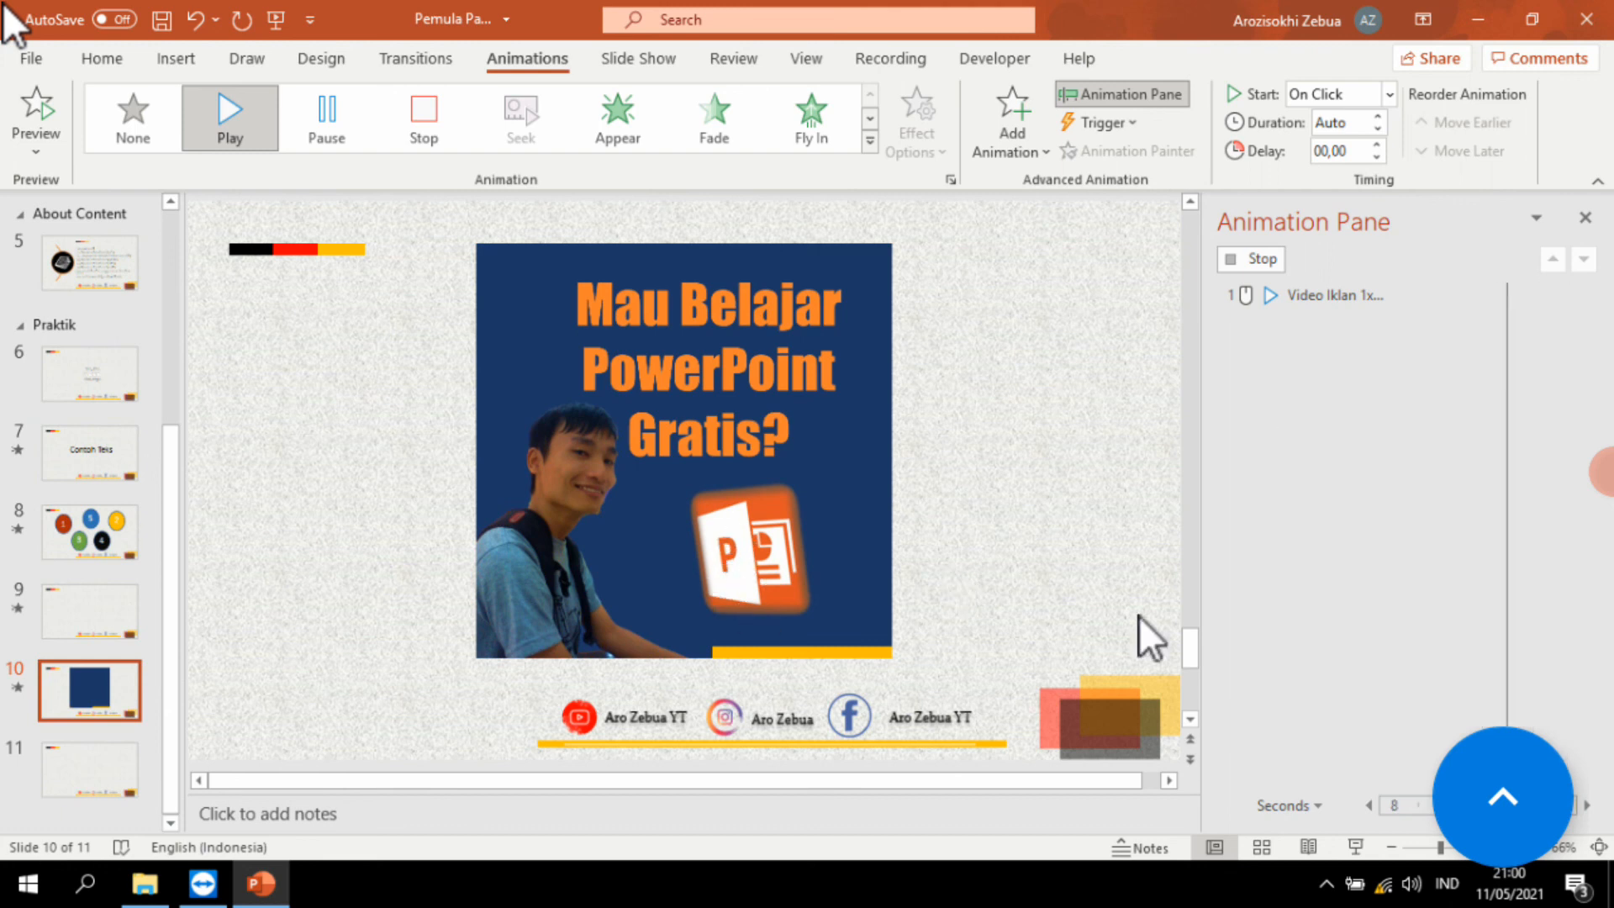
{"action": "left_click", "coordinate": [1339, 296]}
{"action": "left_click", "coordinate": [1583, 295]}
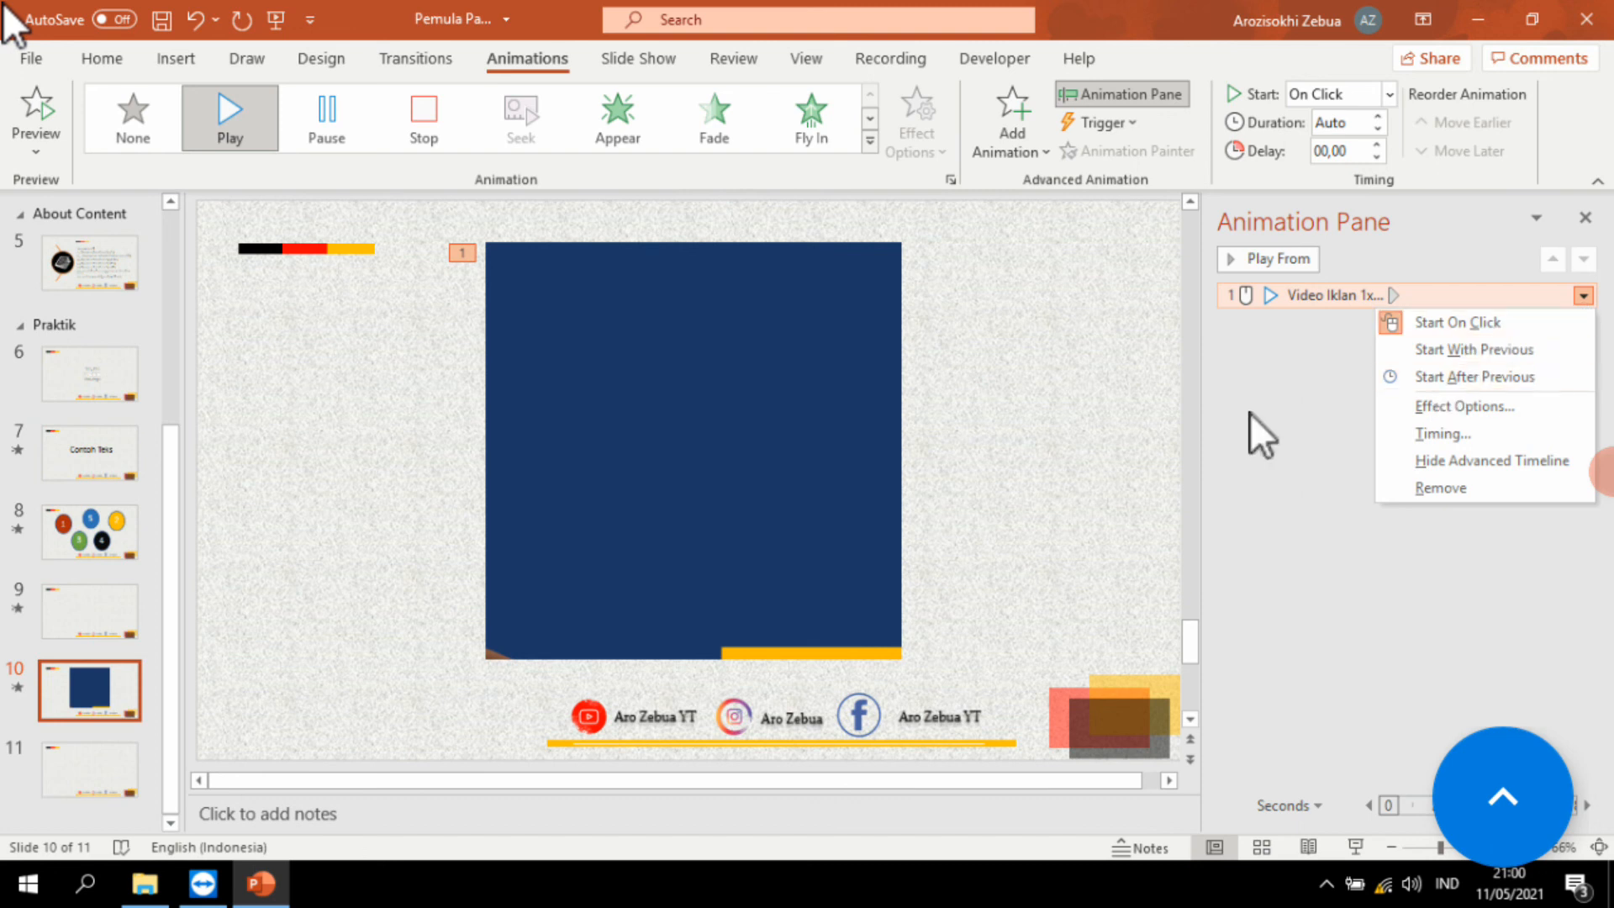
{"action": "left_click", "coordinate": [1005, 403]}
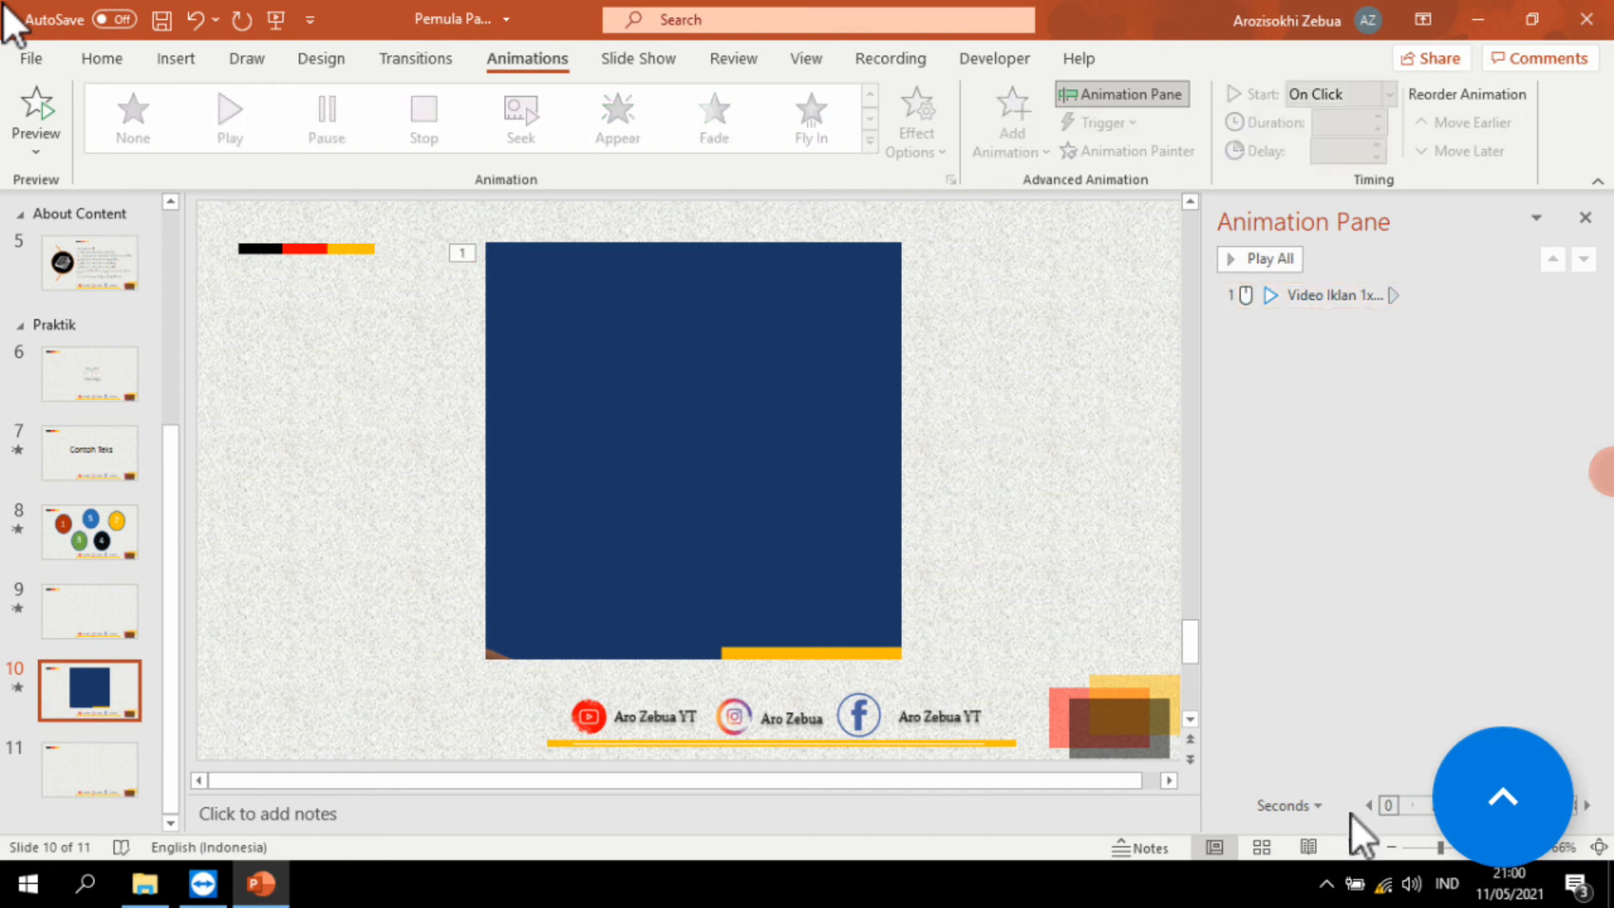
{"action": "left_click", "coordinate": [1353, 847]}
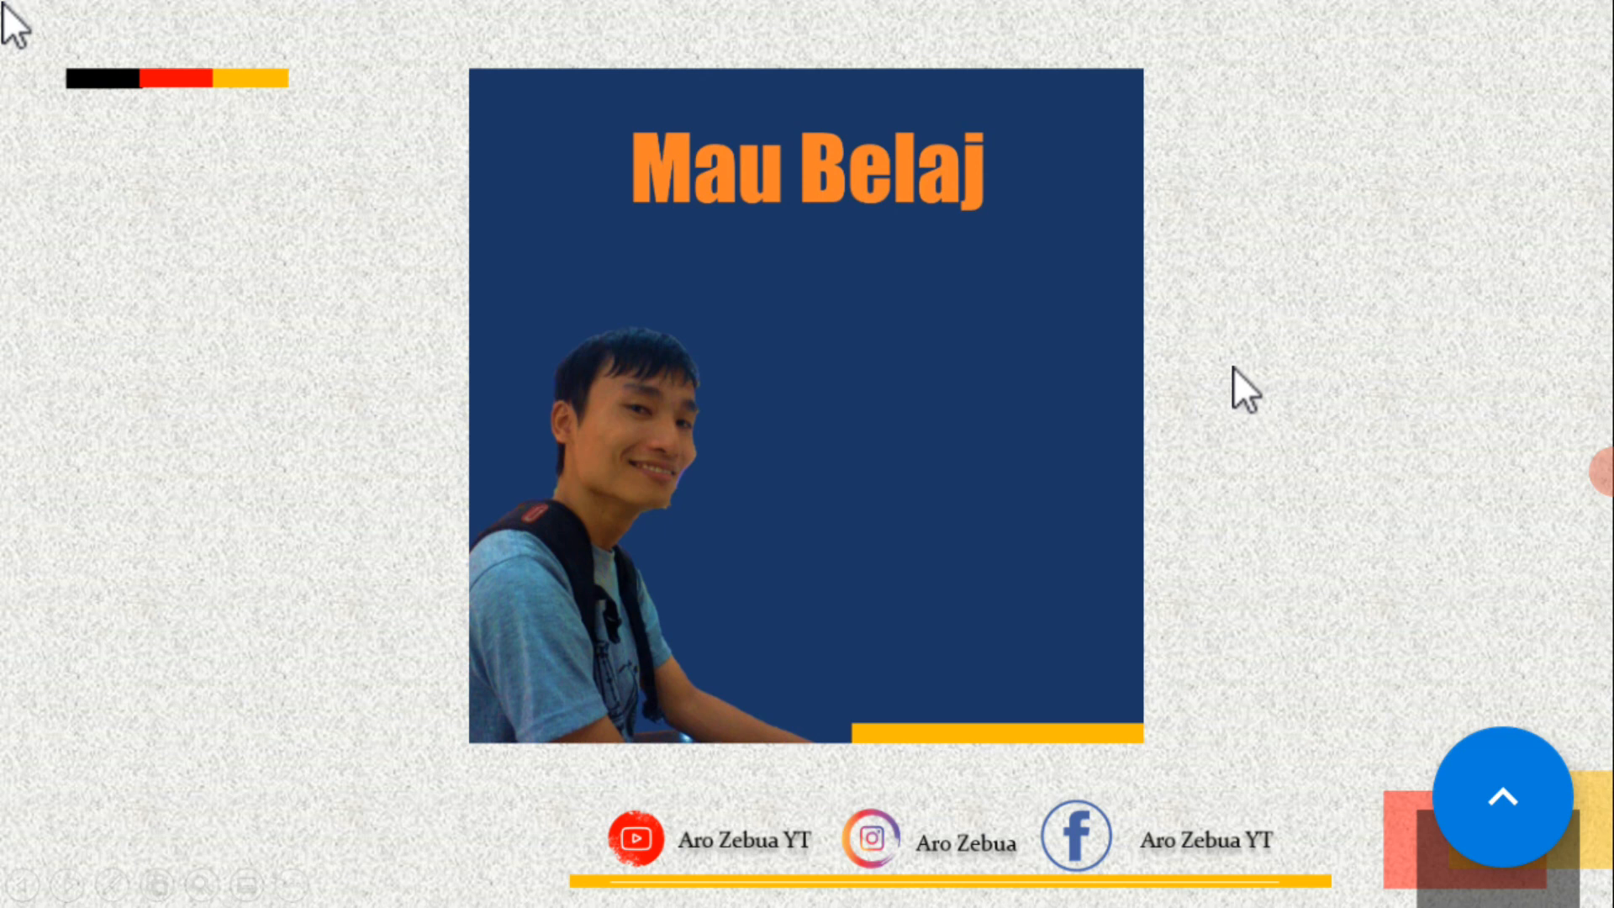
{"action": "key", "text": "Escape"}
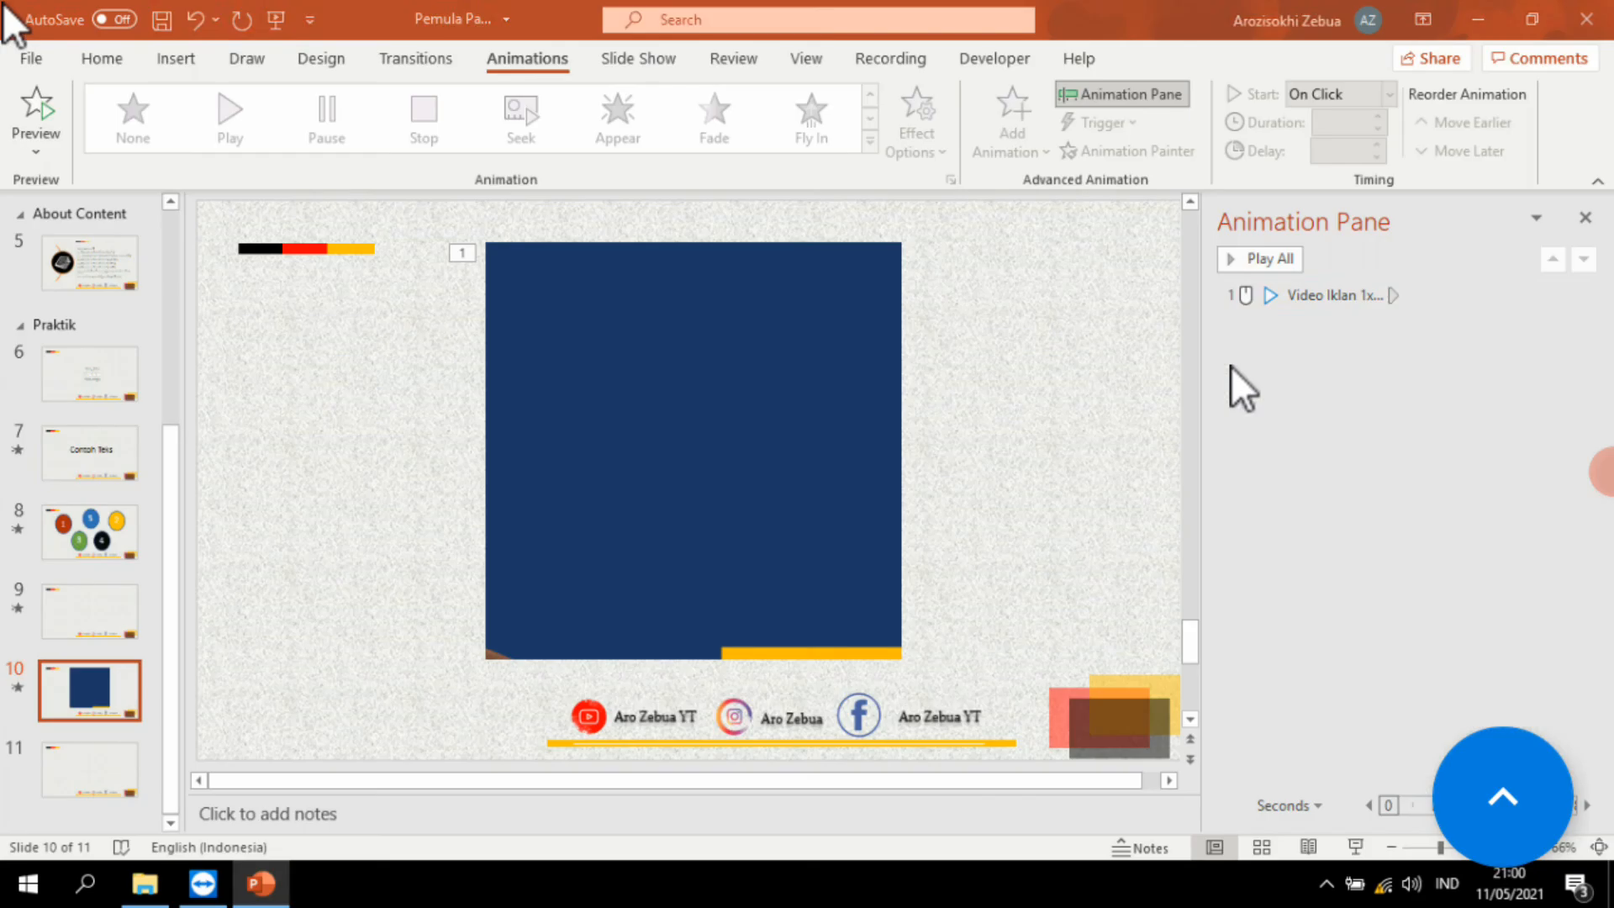
Step: Set the video's play animation to start With Previous and test it in the slide show
{"action": "left_click", "coordinate": [1475, 295]}
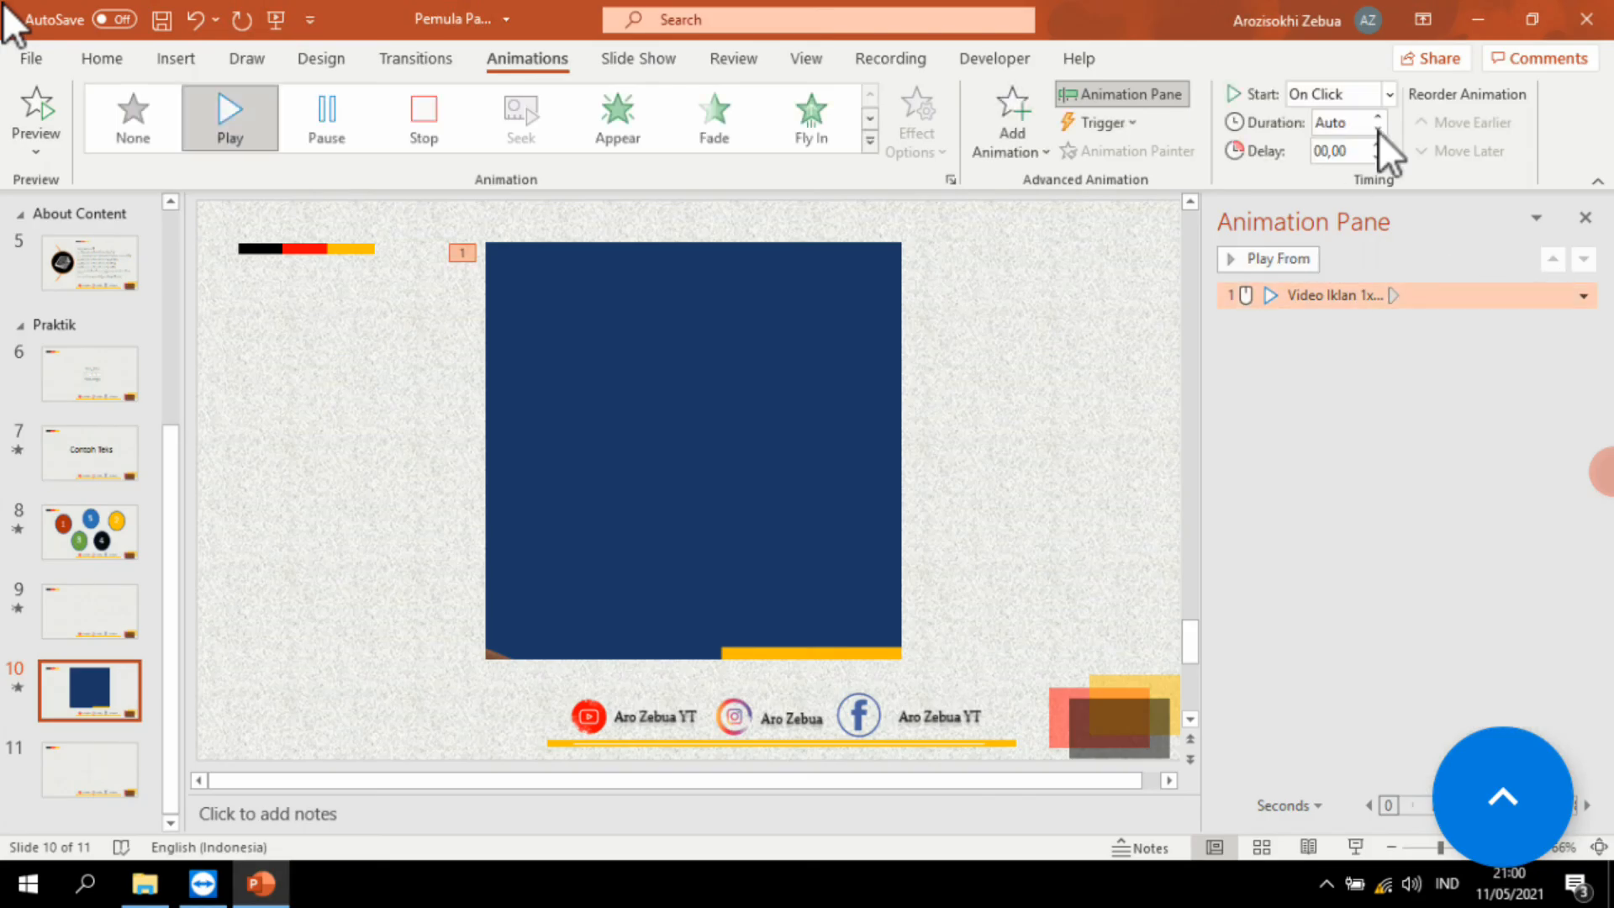
{"action": "left_click", "coordinate": [1390, 95]}
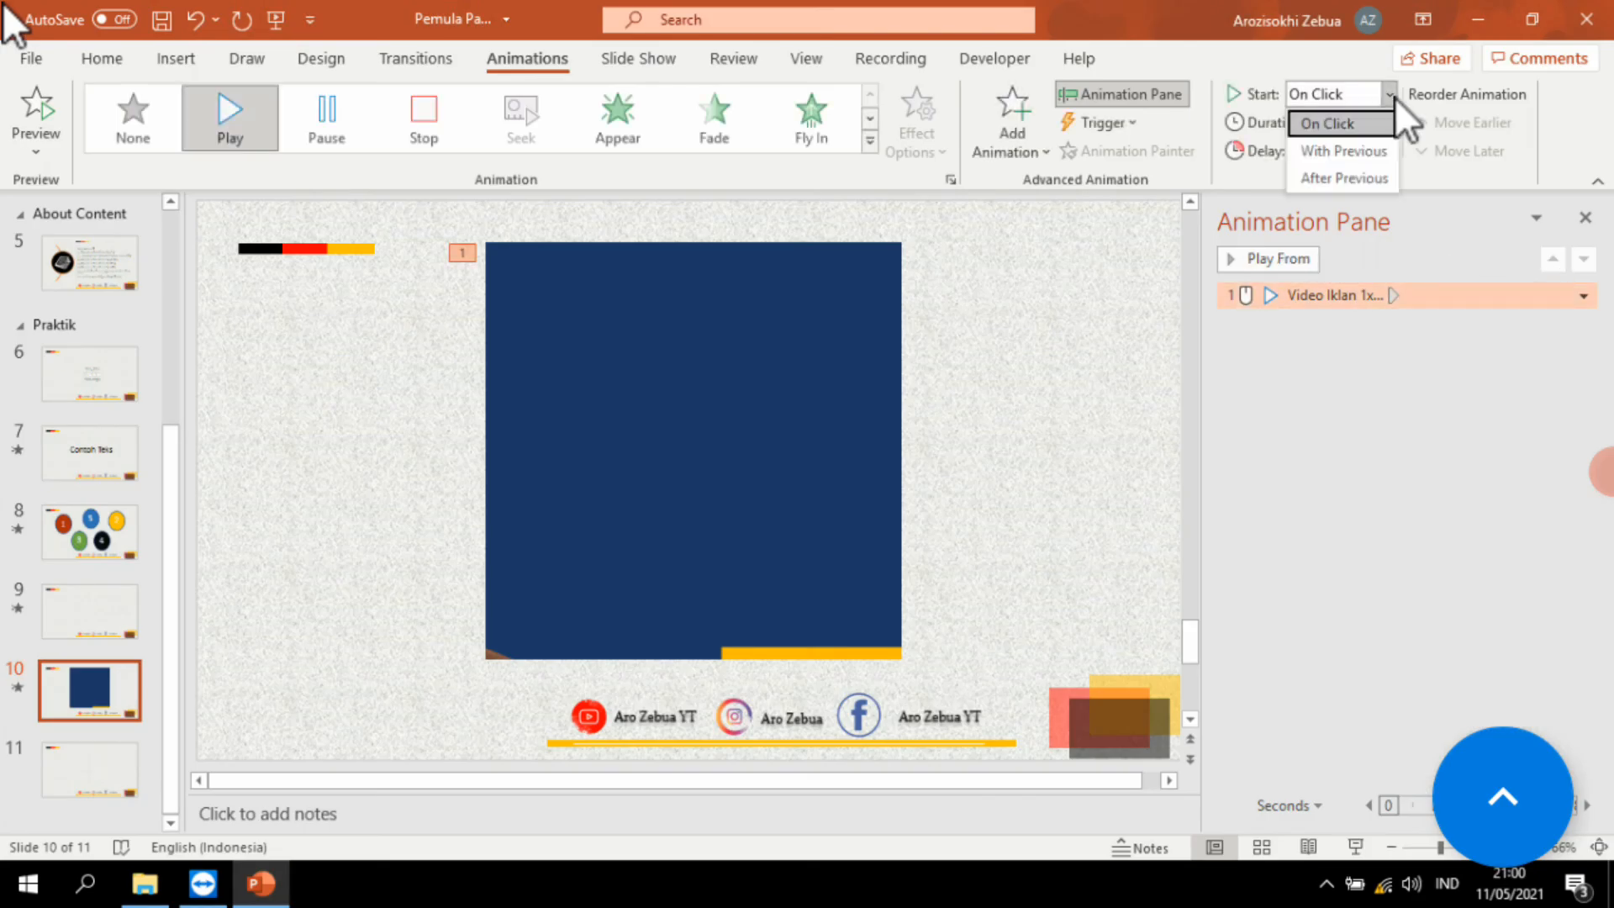
{"action": "left_click", "coordinate": [1367, 158]}
{"action": "left_click", "coordinate": [1084, 350]}
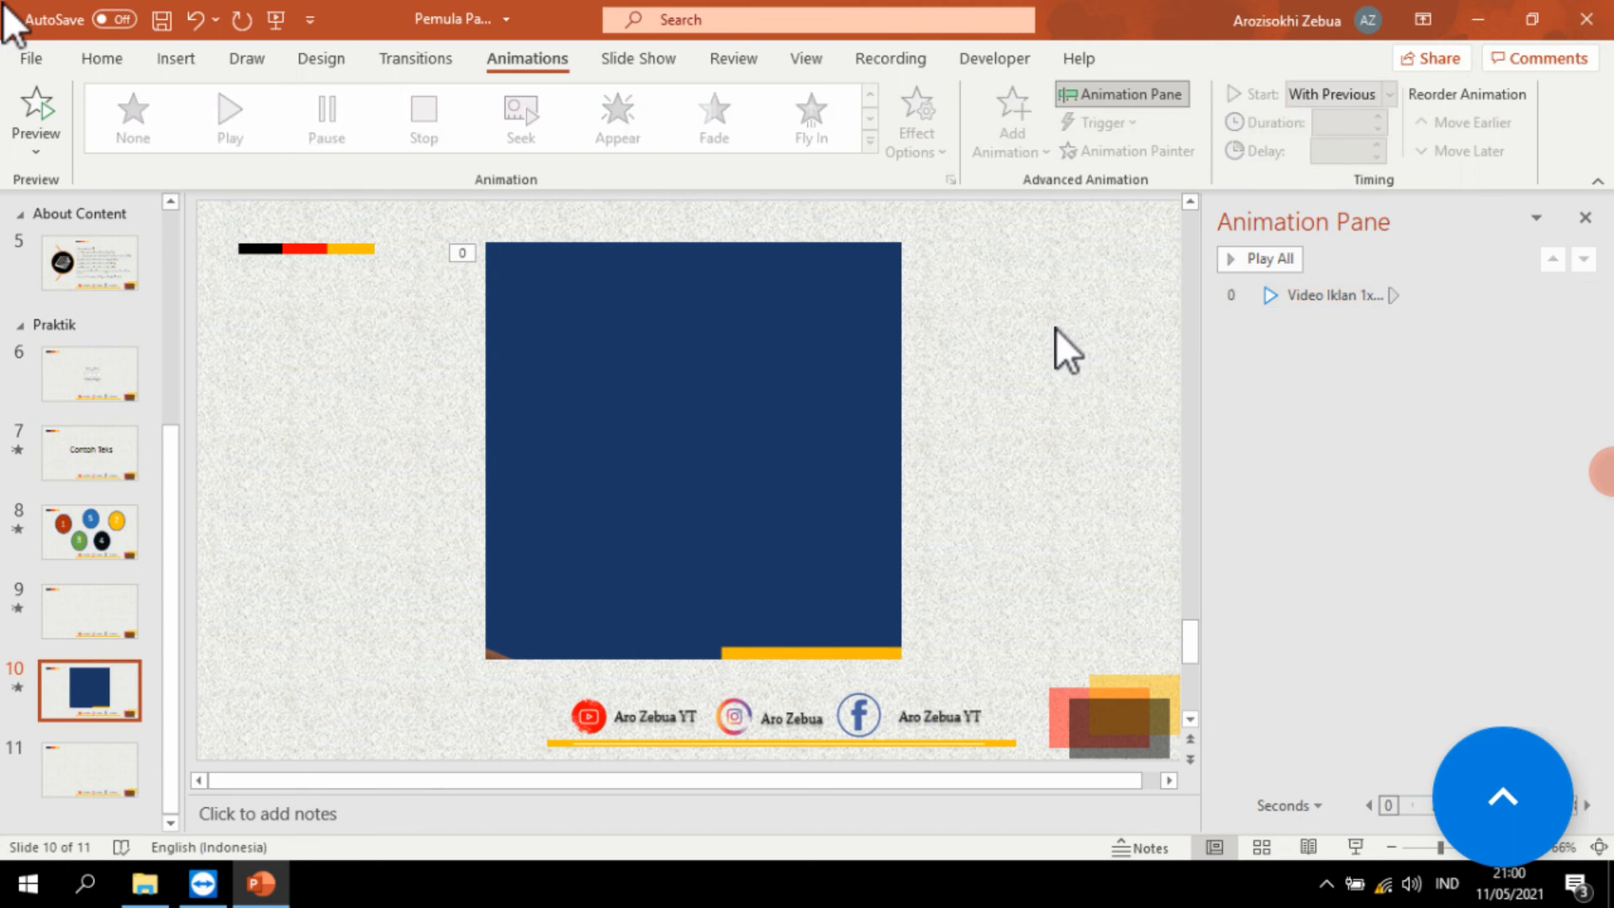
{"action": "left_click", "coordinate": [90, 612]}
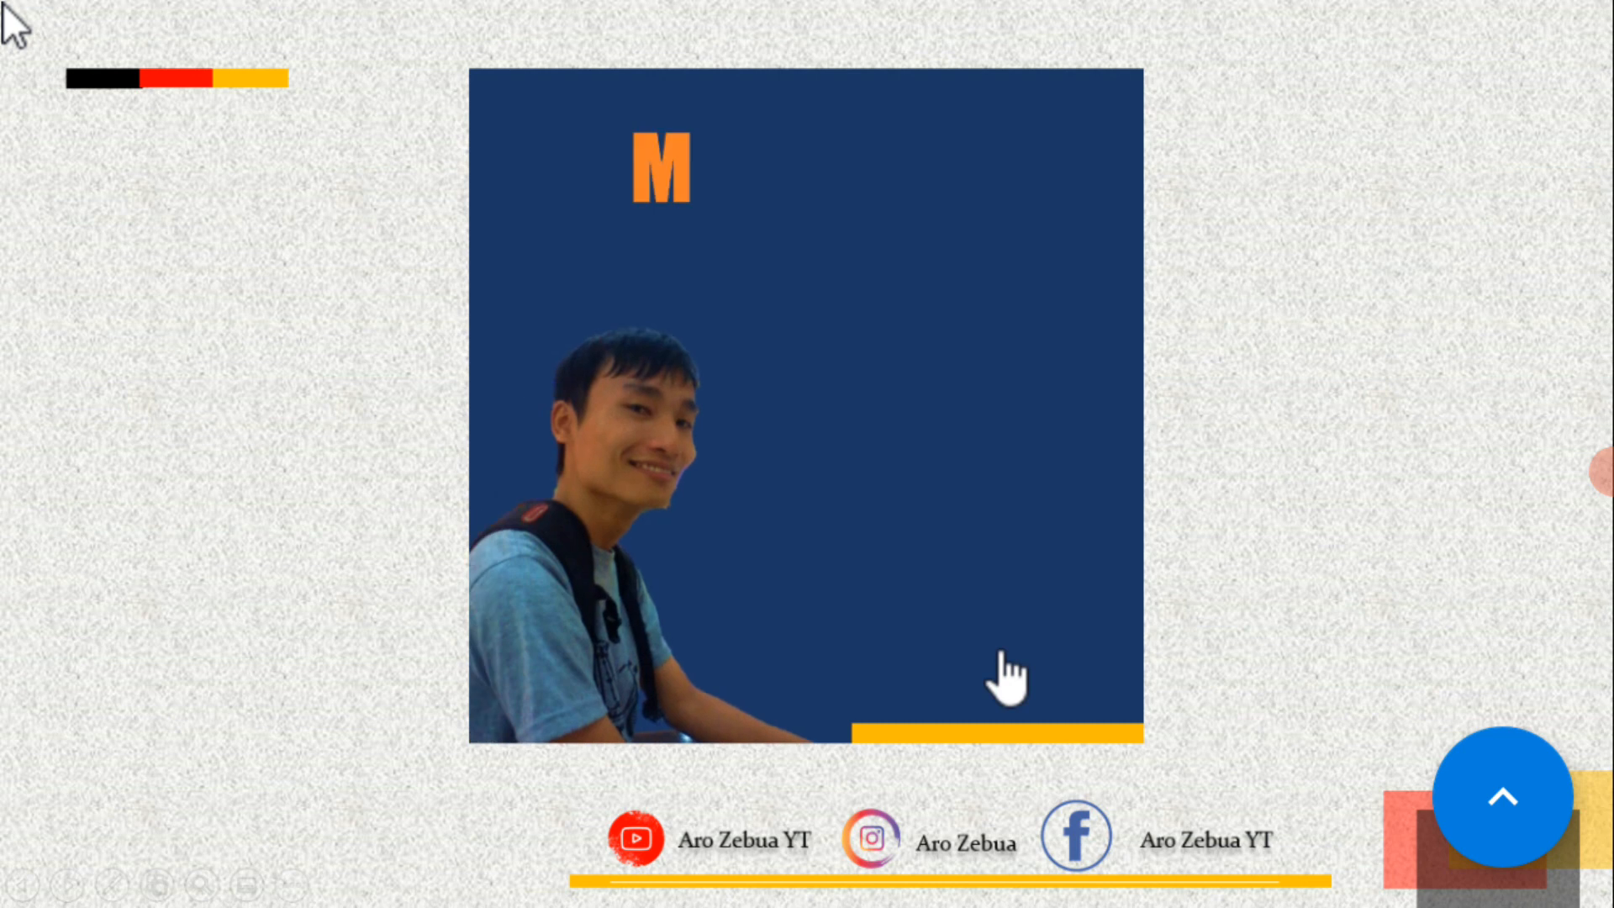
{"action": "mouse_move", "coordinate": [1006, 676]}
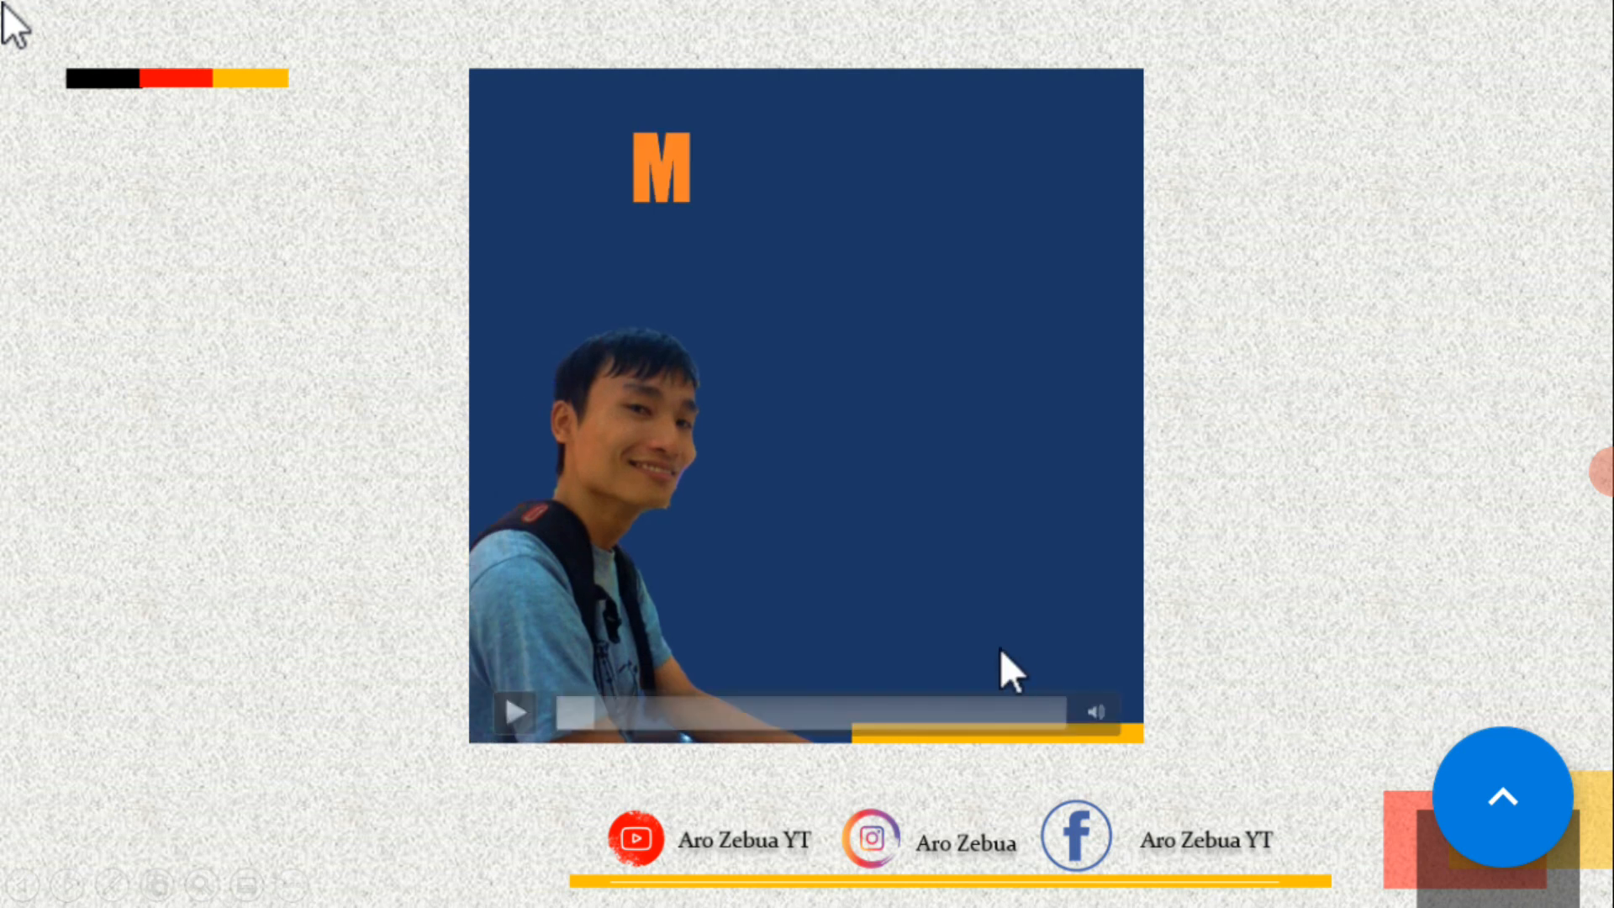
{"action": "key", "text": "Escape"}
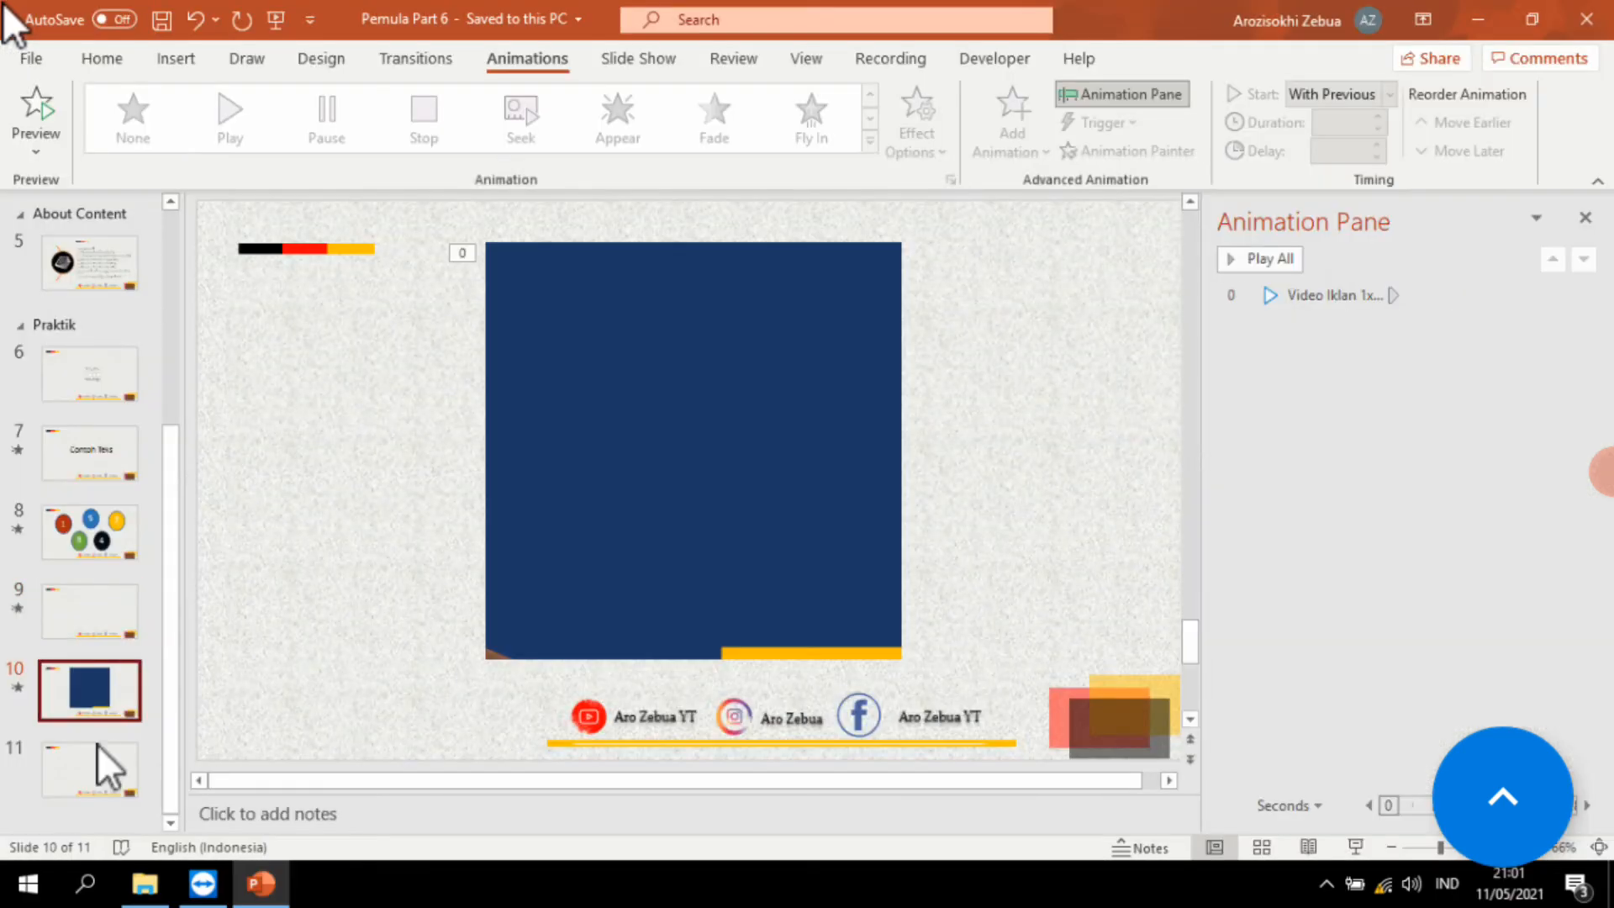
Step: Add a new blank slide after slide 11
{"action": "left_click", "coordinate": [86, 764]}
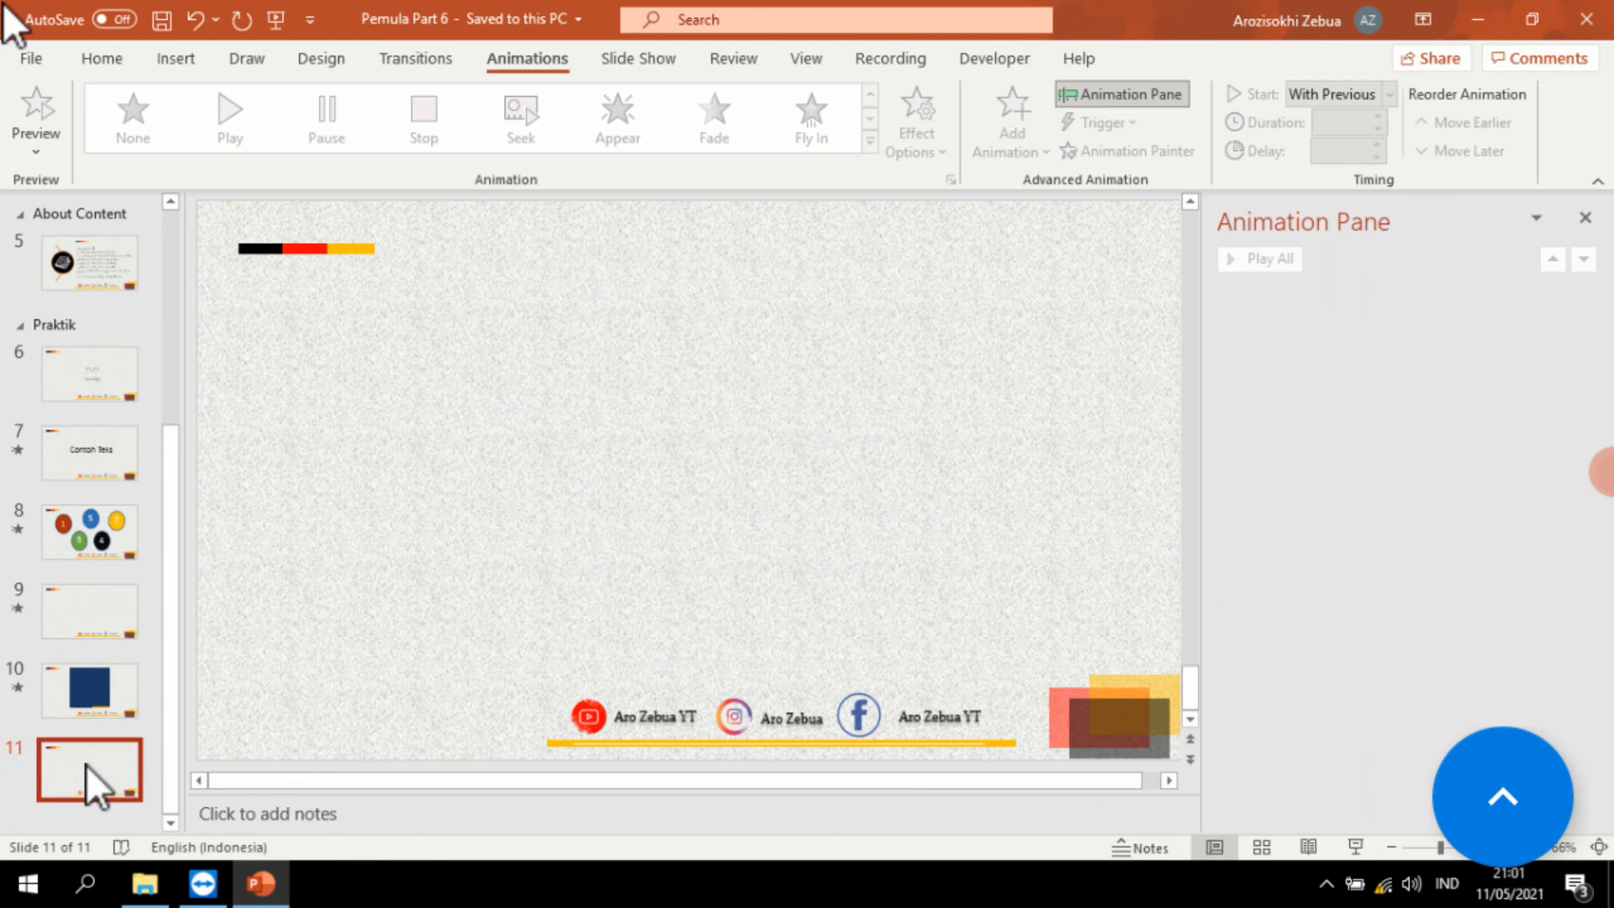
{"action": "key", "text": "Return"}
{"action": "left_click", "coordinate": [104, 699]}
Step: Look at the media files in File Explorer, switch back to PowerPoint and review the Konten Materi list on slide 5
{"action": "left_click", "coordinate": [145, 883]}
{"action": "left_click", "coordinate": [261, 883]}
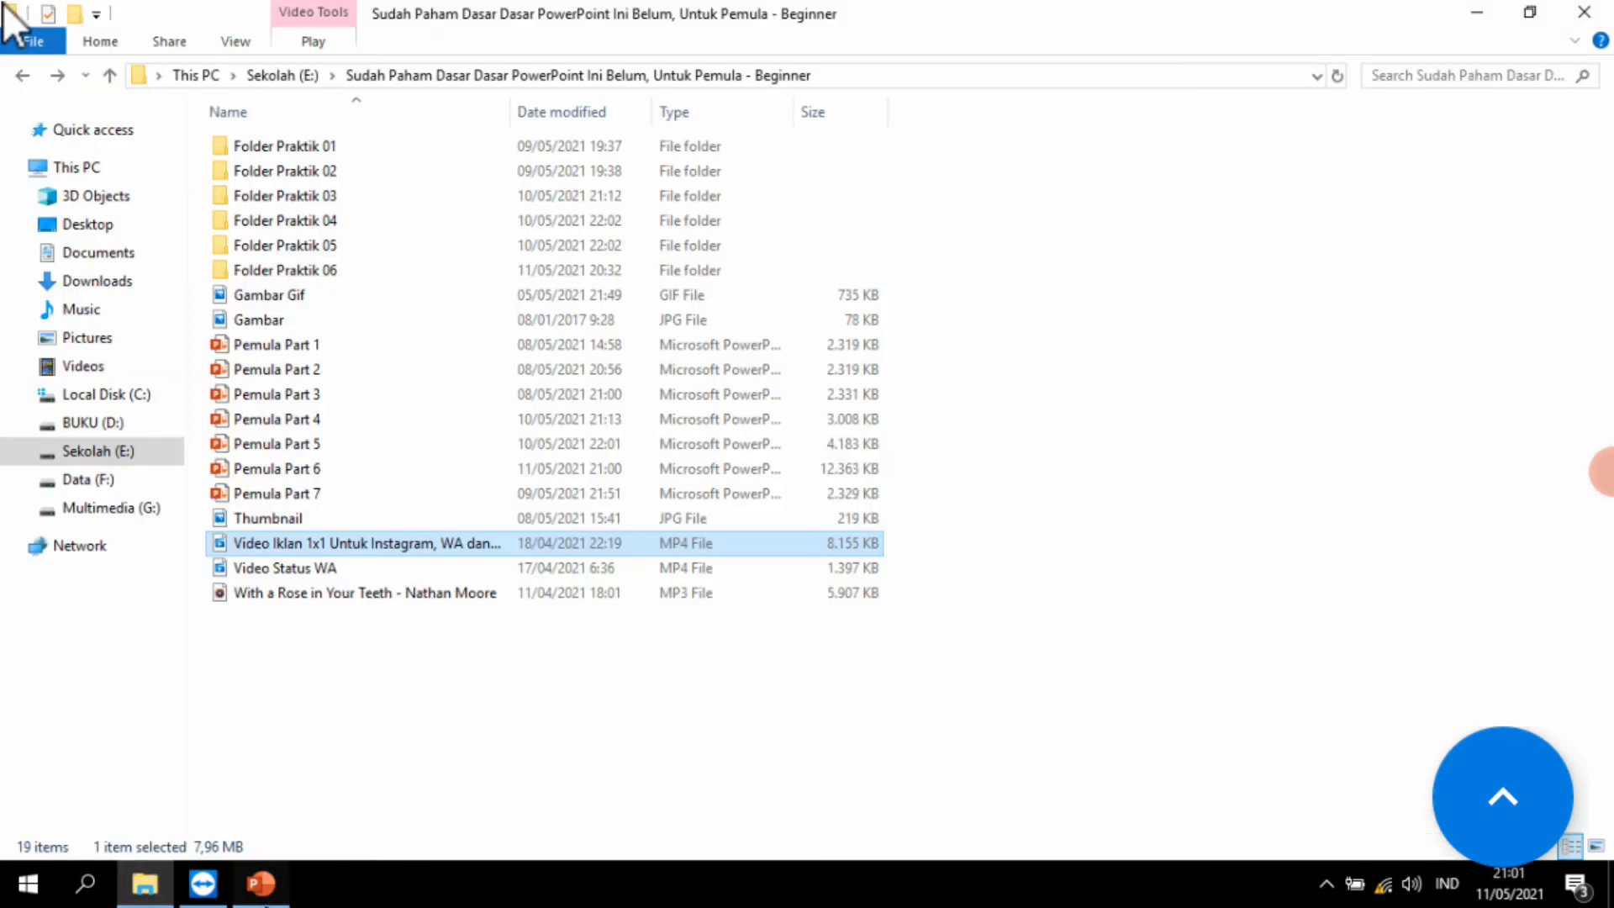
{"action": "scroll", "coordinate": [100, 302], "scroll_direction": "up", "scroll_amount": 2}
{"action": "left_click", "coordinate": [99, 303]}
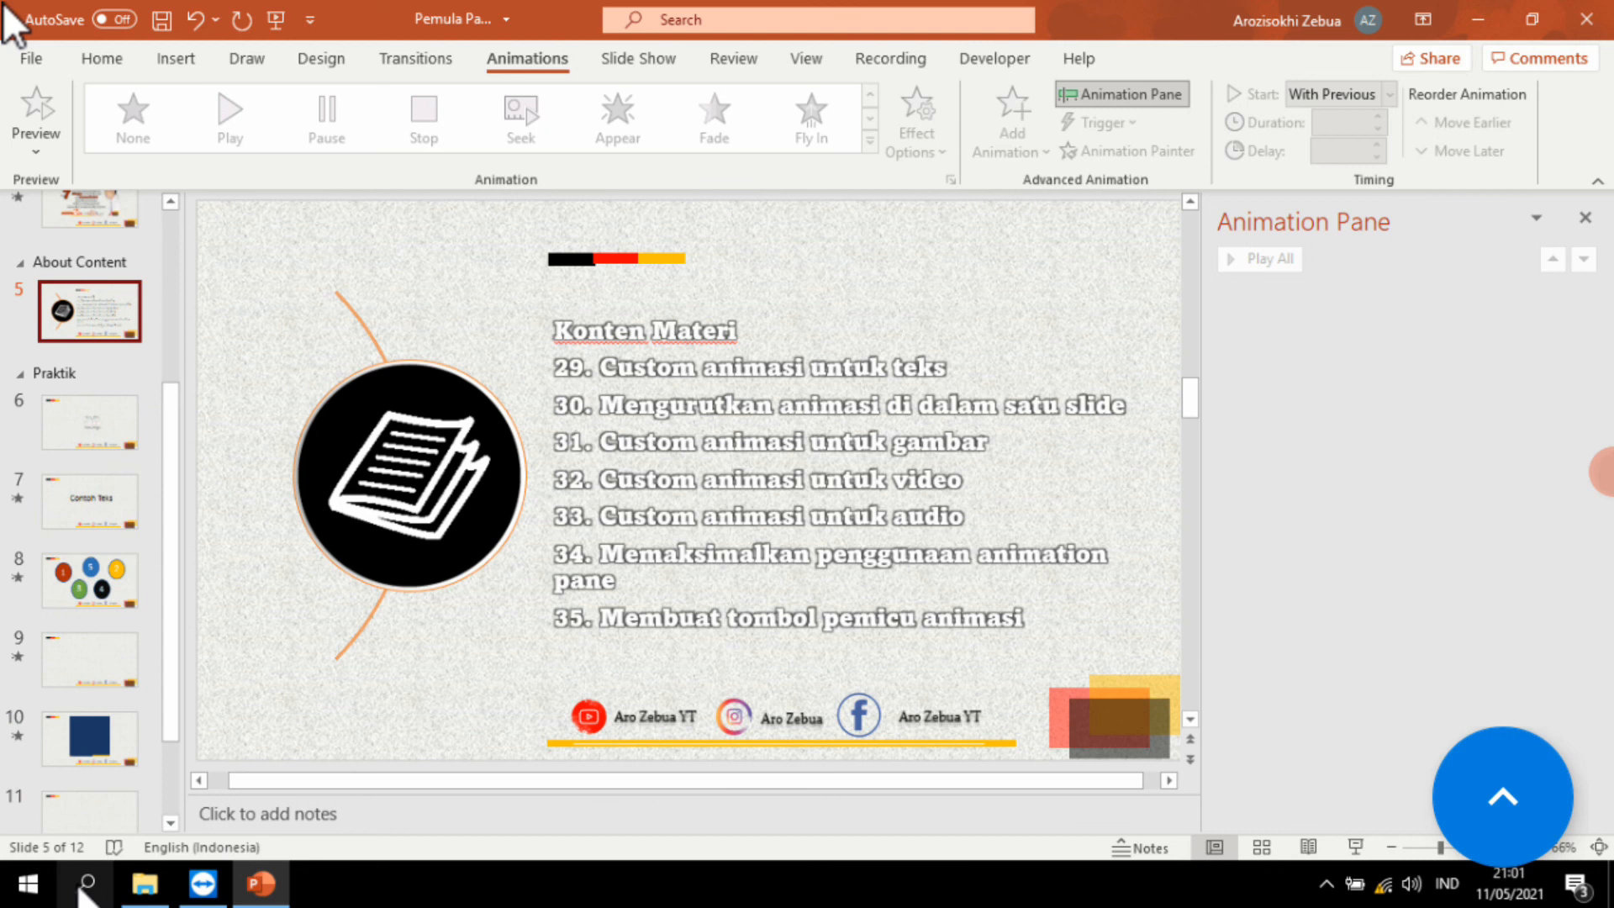
Step: Switch to File Explorer and copy the MP3 file With a Rose in Your Teeth
{"action": "left_click", "coordinate": [145, 881]}
{"action": "right_click", "coordinate": [402, 602]}
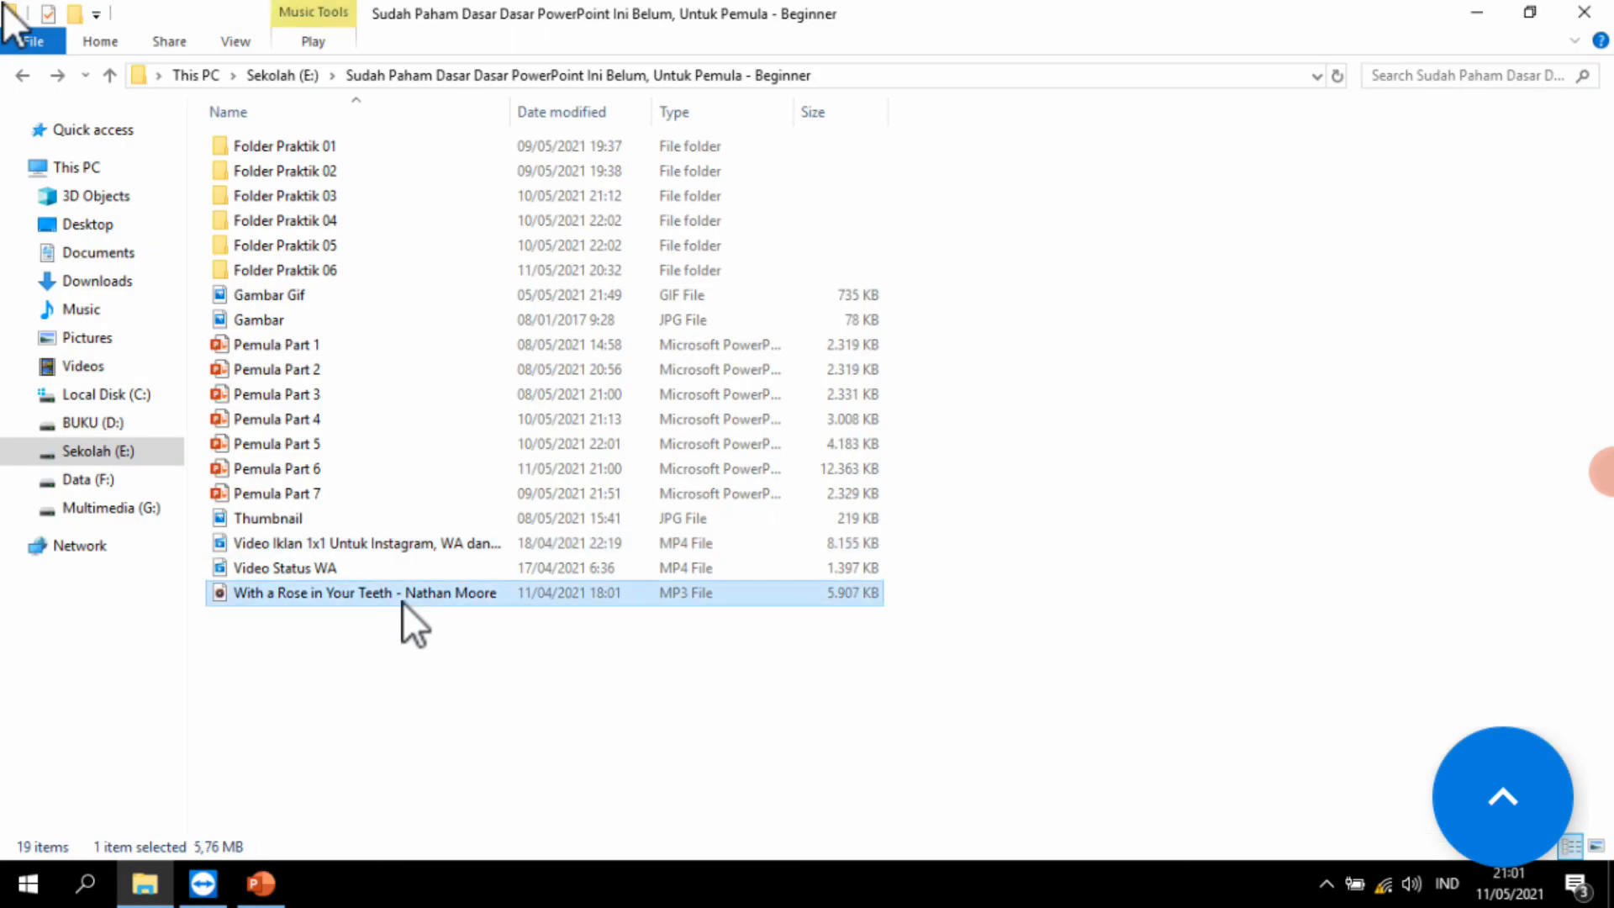
{"action": "left_click", "coordinate": [458, 461]}
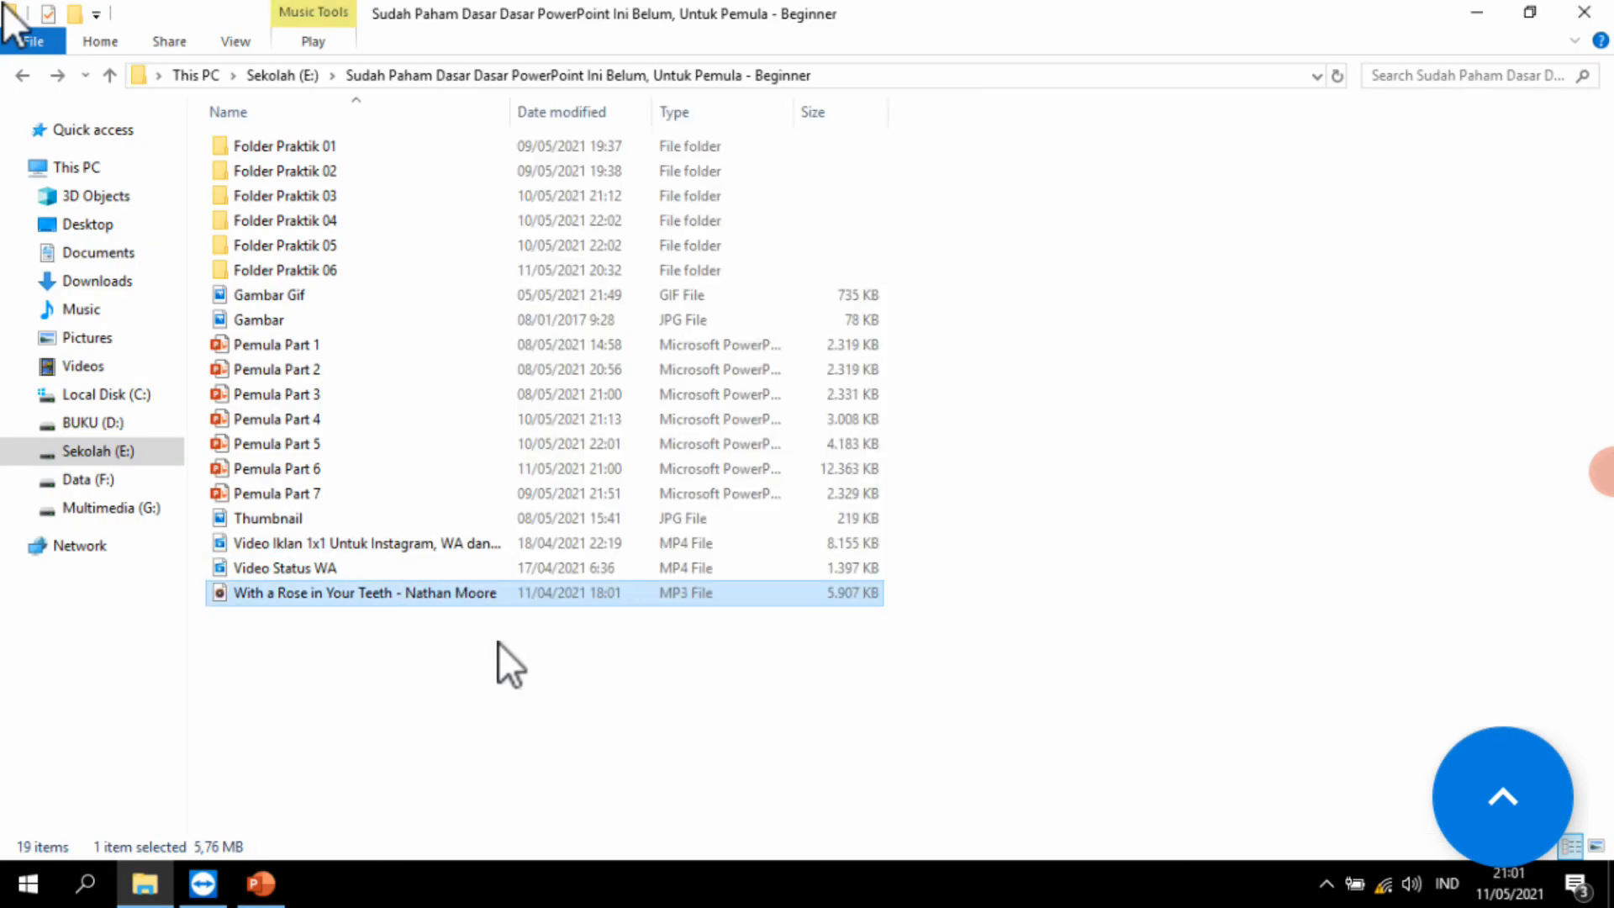
Step: Switch to PowerPoint, paste the copied audio onto slide 11 and move its icon outside the slide's right edge
{"action": "left_click", "coordinate": [260, 883]}
{"action": "left_click", "coordinate": [98, 804]}
{"action": "key", "text": "ctrl+v"}
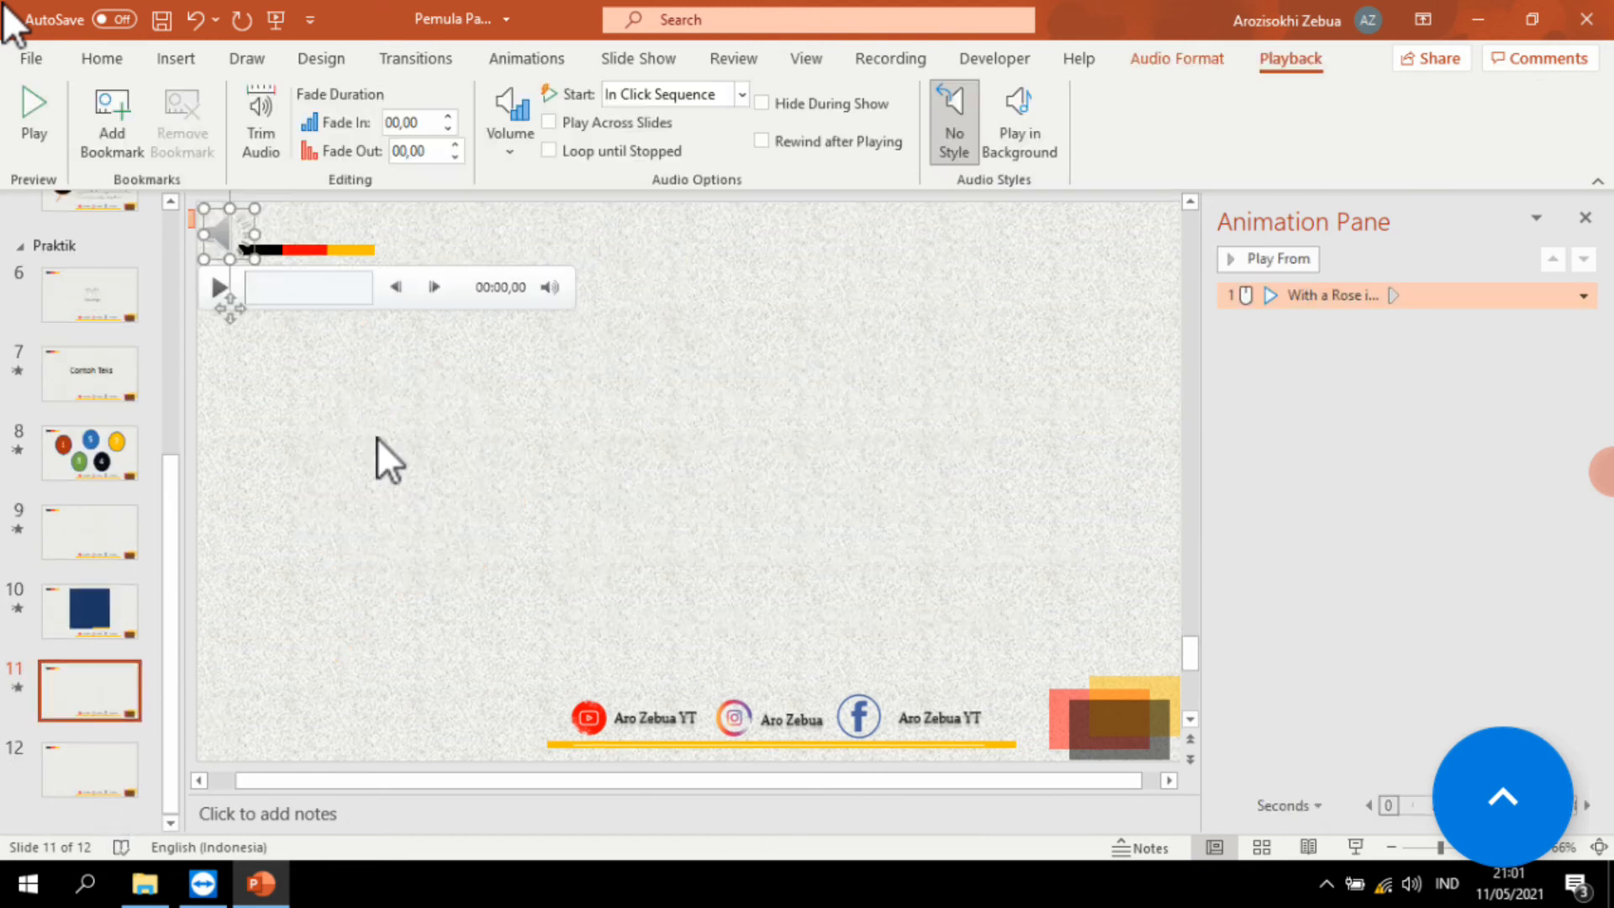
{"action": "scroll", "coordinate": [452, 530], "scroll_direction": "down", "scroll_amount": 4}
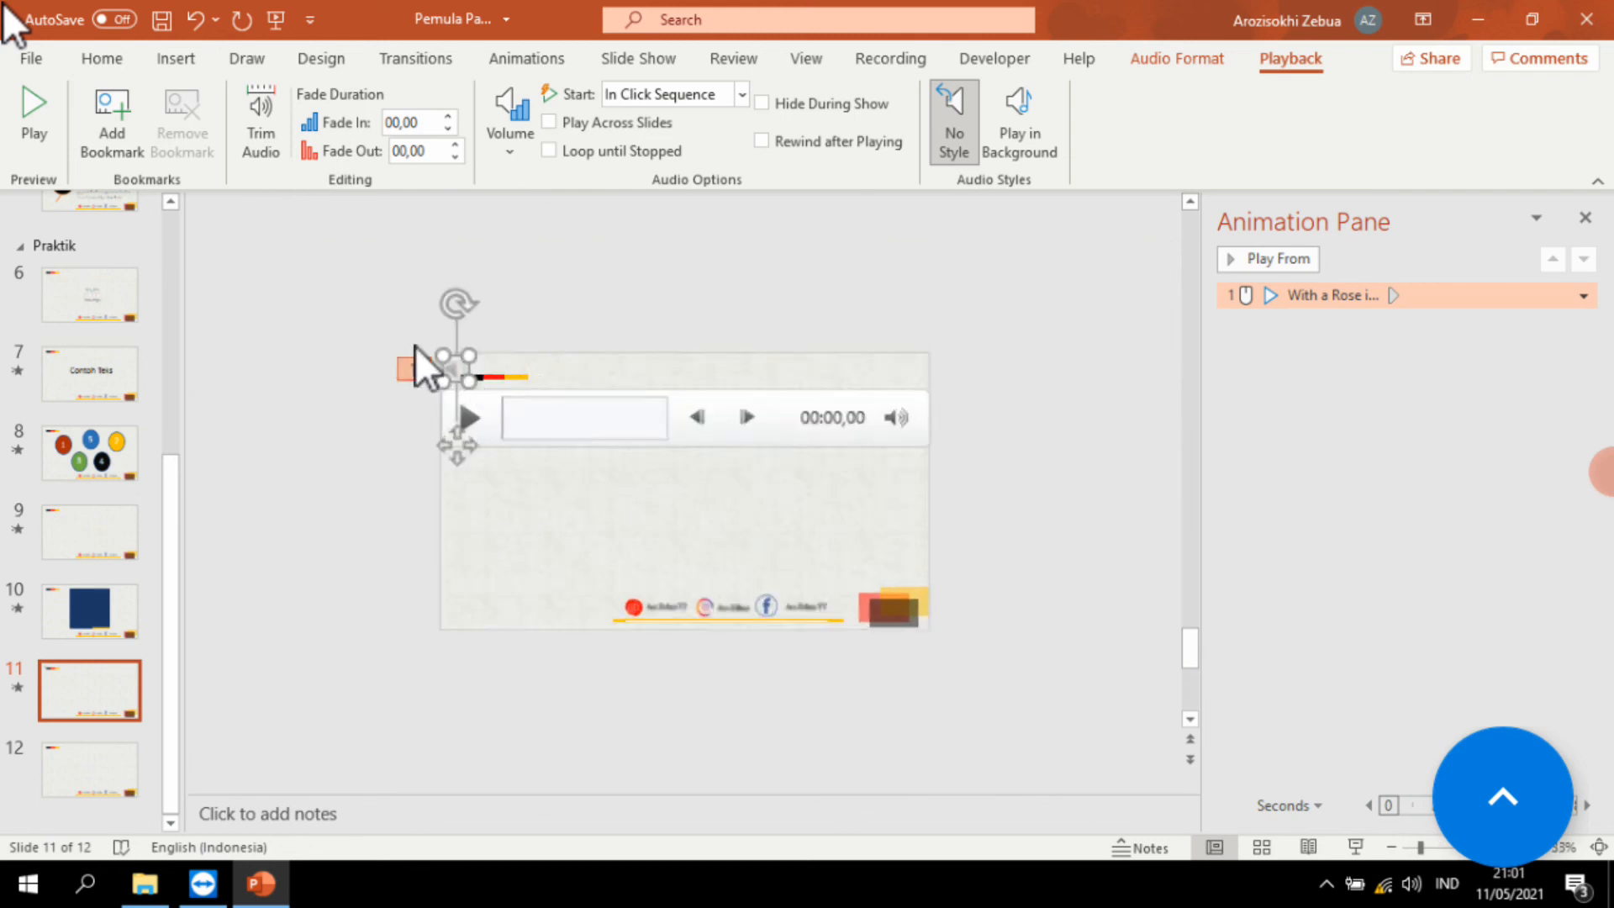
{"action": "scroll", "coordinate": [361, 338], "scroll_direction": "up", "scroll_amount": 4}
{"action": "scroll", "coordinate": [529, 504], "scroll_direction": "down", "scroll_amount": 3}
{"action": "left_click_drag", "start_coordinate": [452, 363], "coordinate": [1015, 433]}
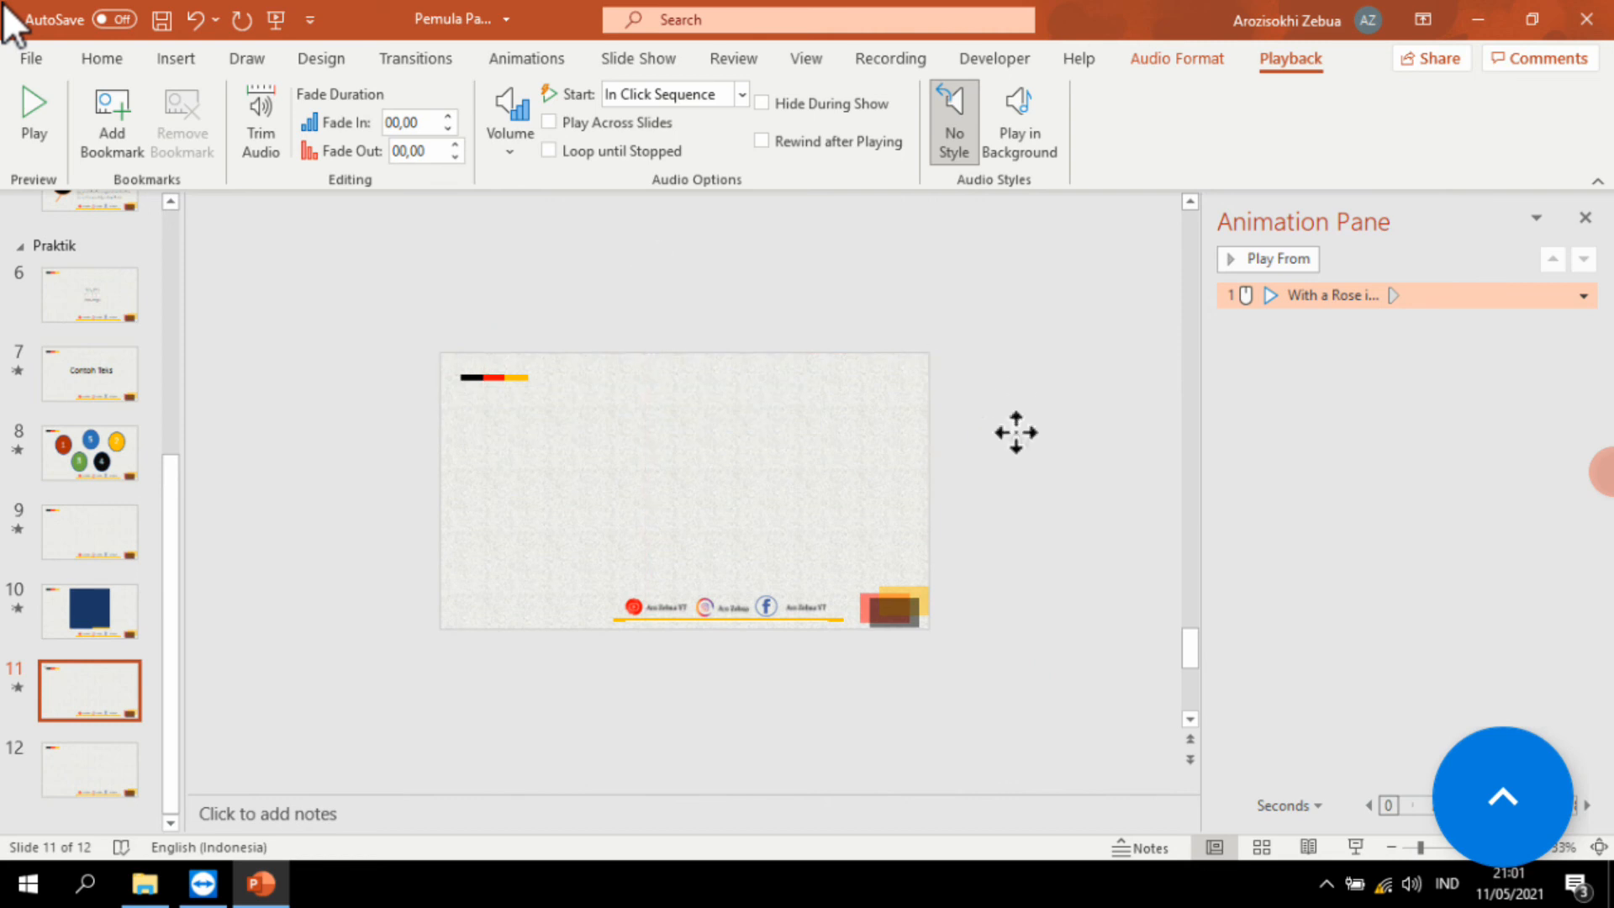
{"action": "scroll", "coordinate": [941, 582], "scroll_direction": "up", "scroll_amount": 2}
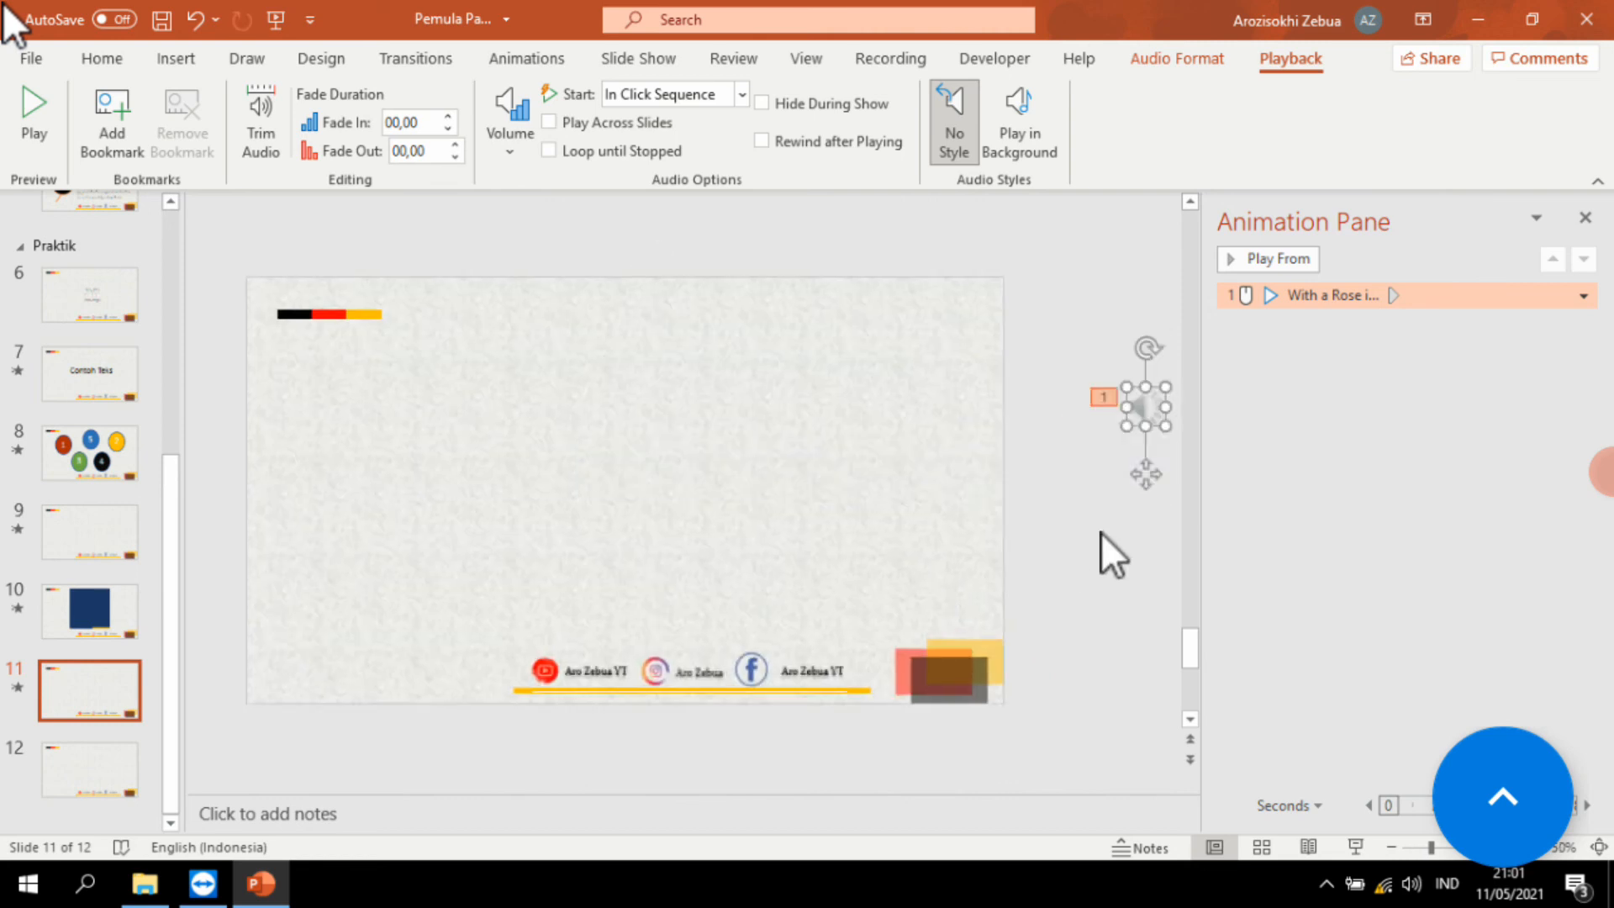
{"action": "scroll", "coordinate": [901, 502], "scroll_direction": "up", "scroll_amount": 1}
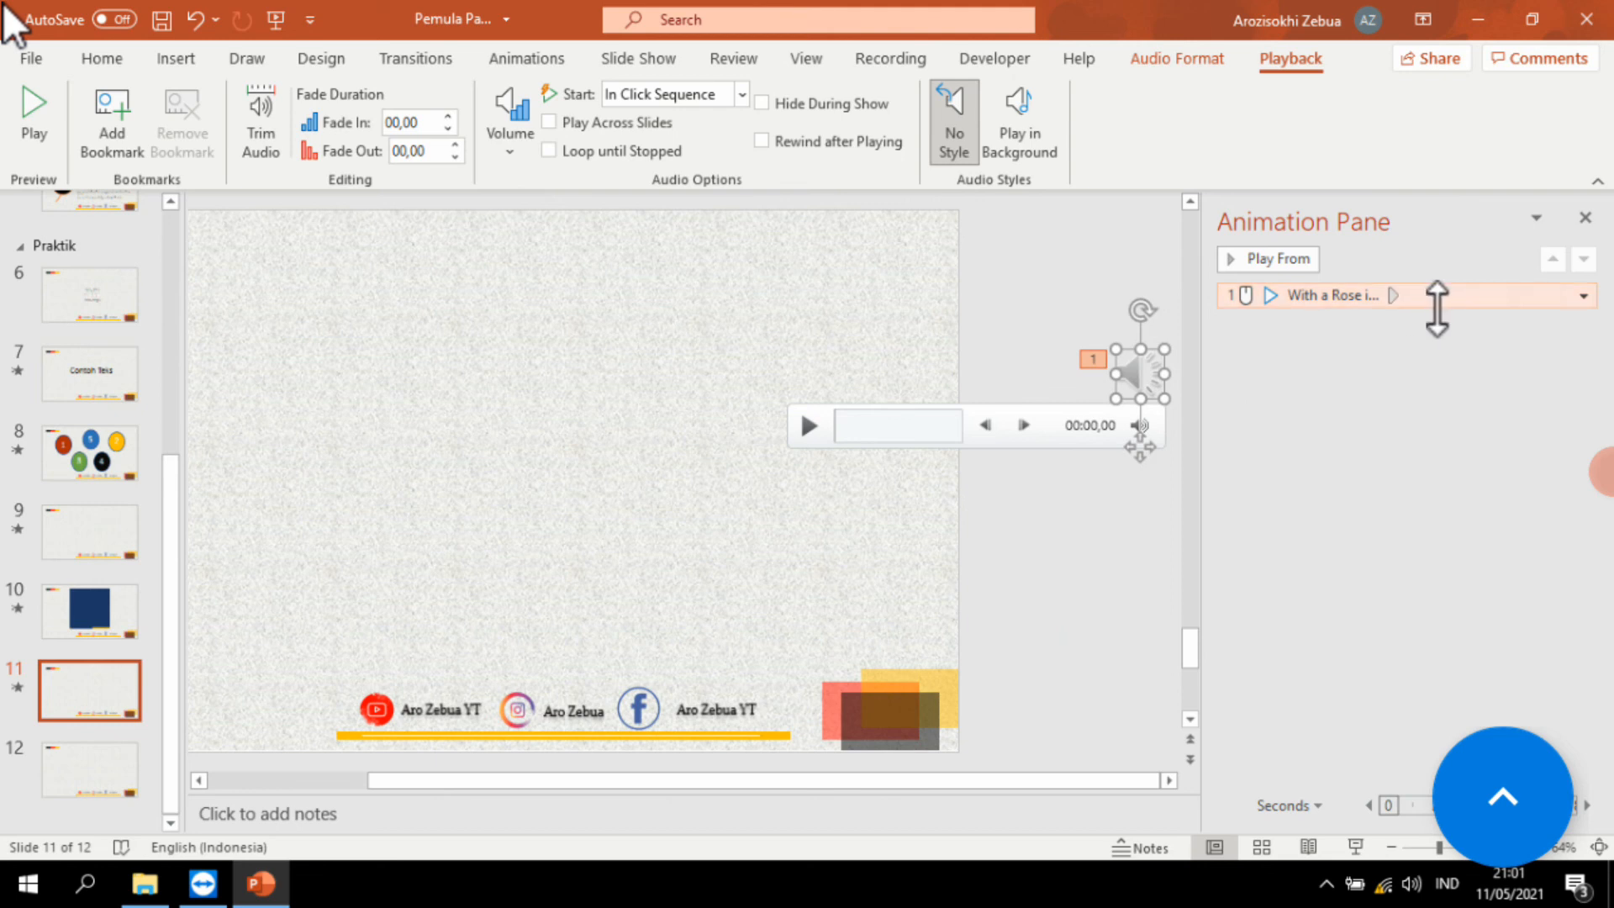
Step: Remove the audio's play animation and move its icon slightly up and closer to the slide's right edge
{"action": "left_click", "coordinate": [1583, 296]}
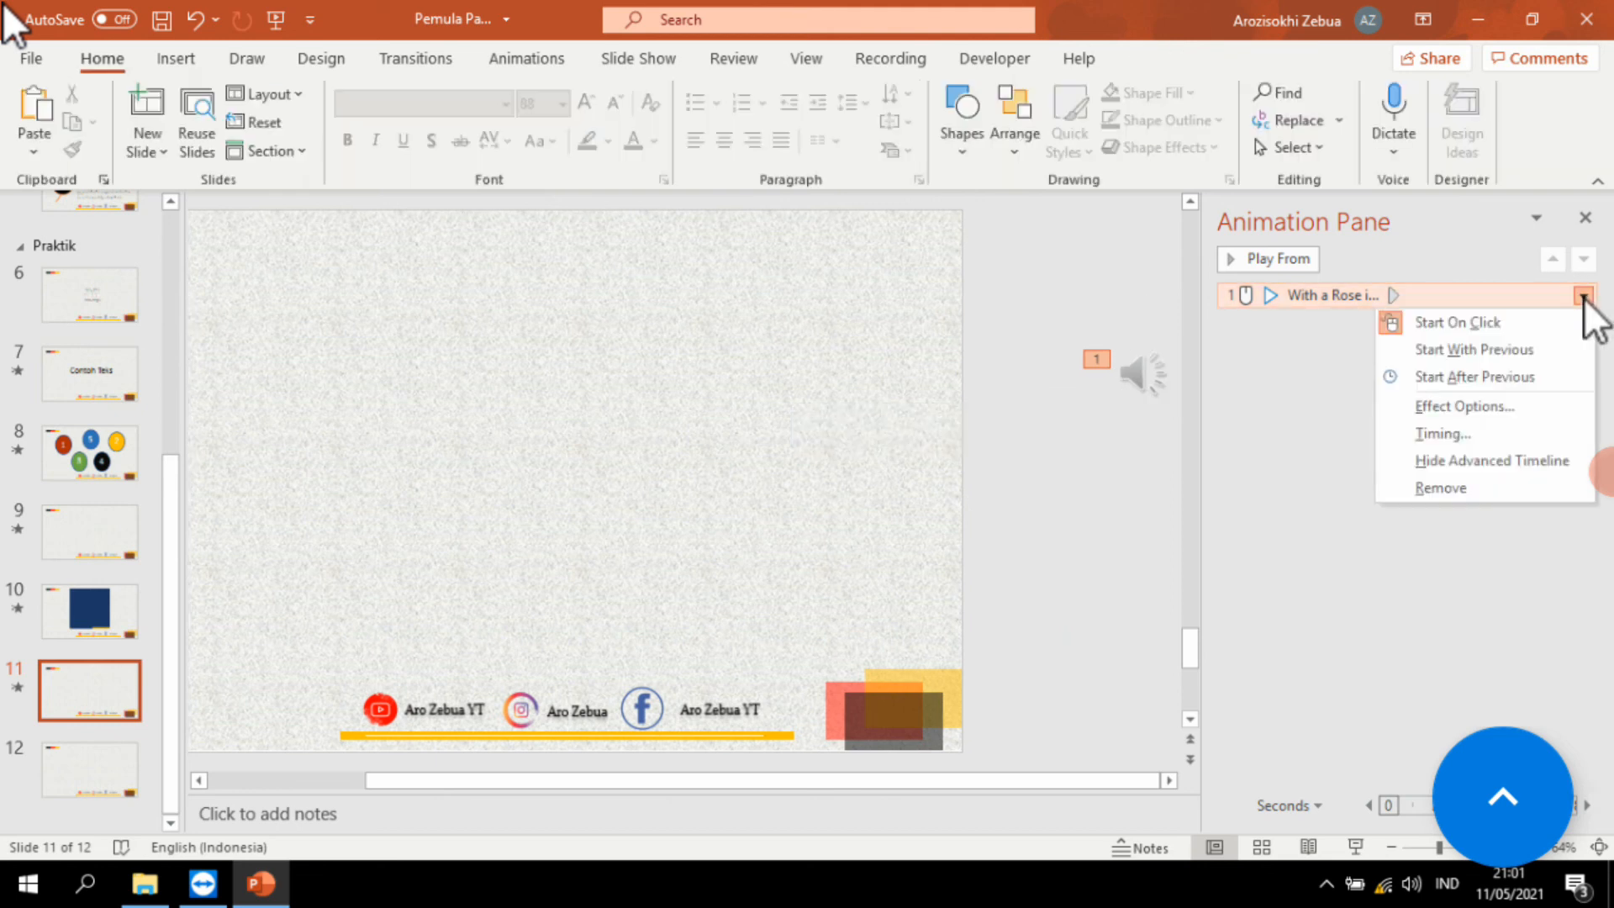
{"action": "left_click", "coordinate": [1439, 488]}
{"action": "left_click_drag", "start_coordinate": [1162, 370], "coordinate": [1042, 324]}
{"action": "left_click", "coordinate": [1151, 482]}
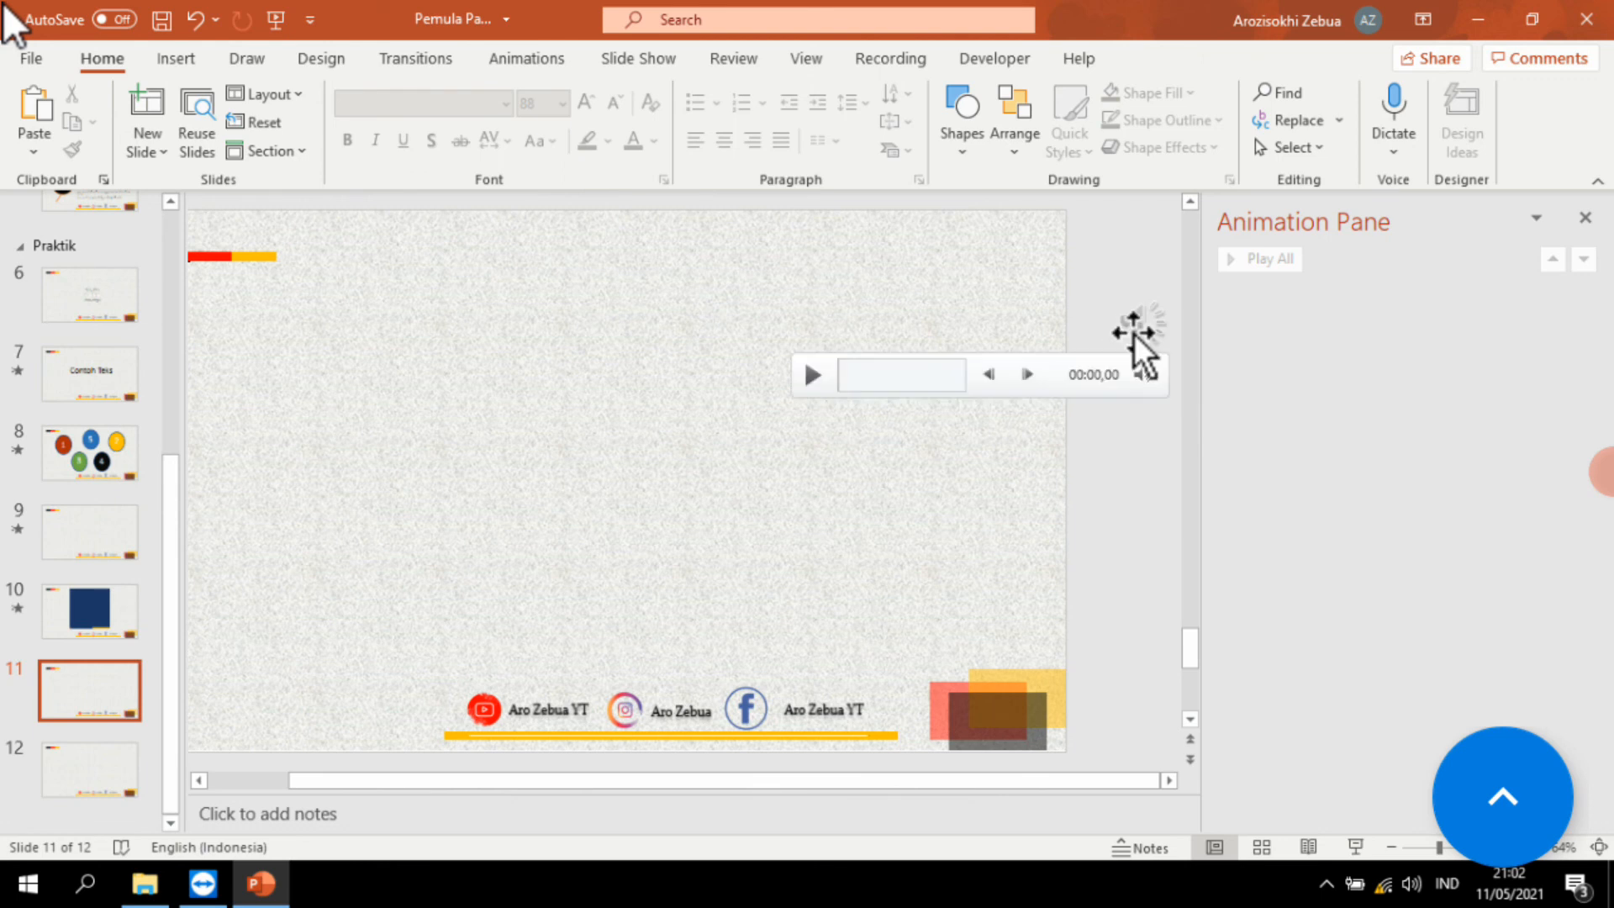
Step: Examine the volume slider of the audio clip beside slide 11
{"action": "mouse_move", "coordinate": [1160, 365]}
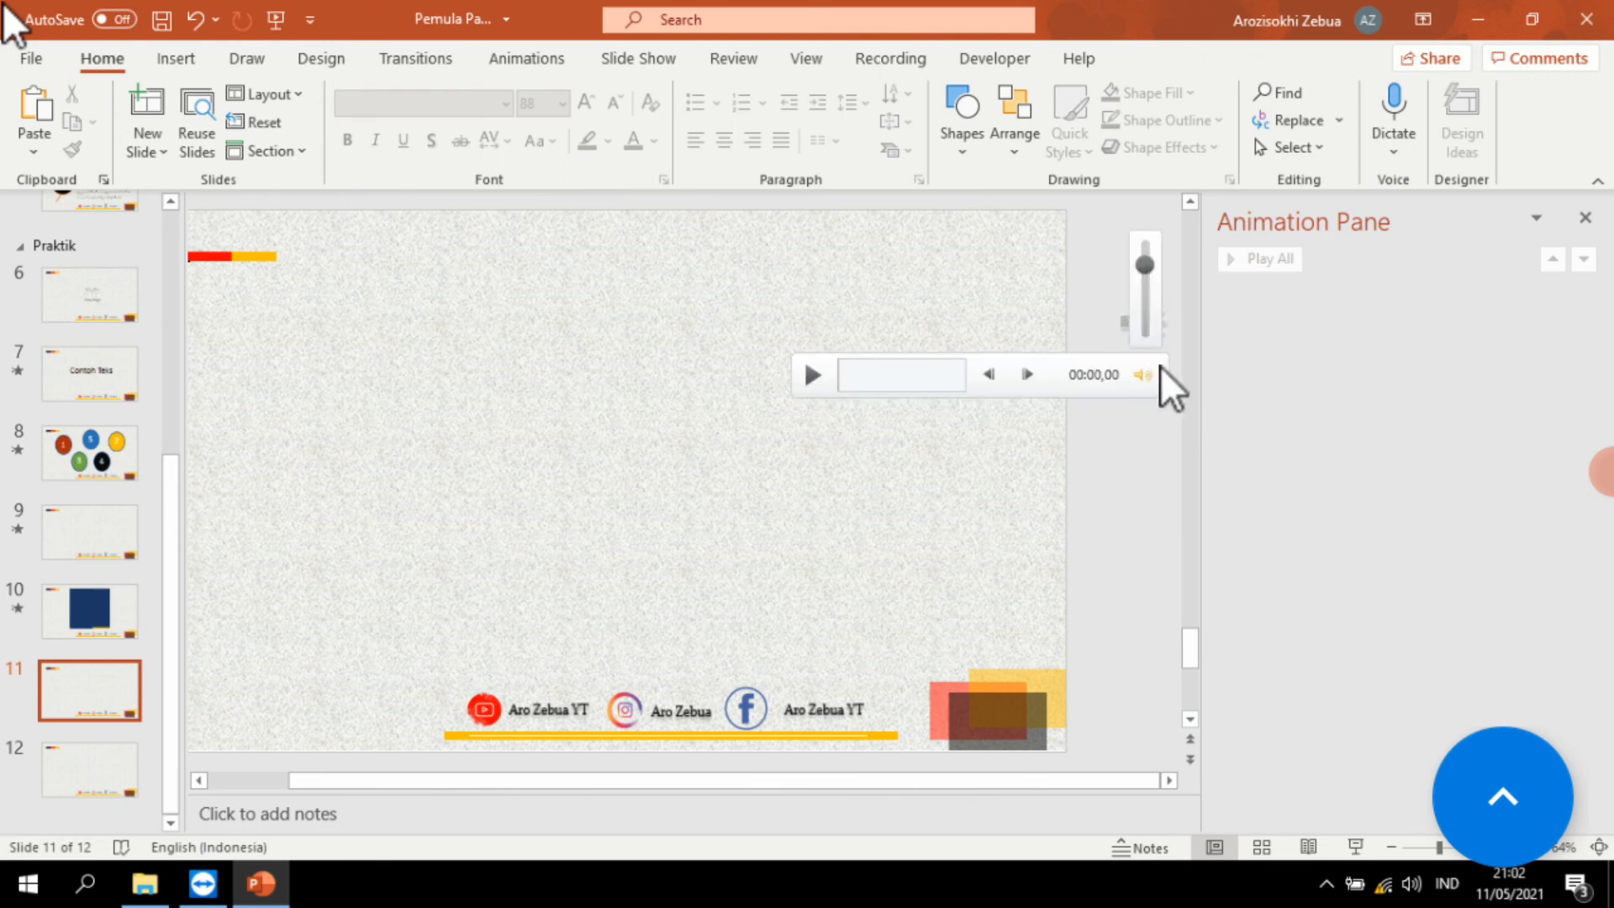
{"action": "left_click", "coordinate": [1145, 292]}
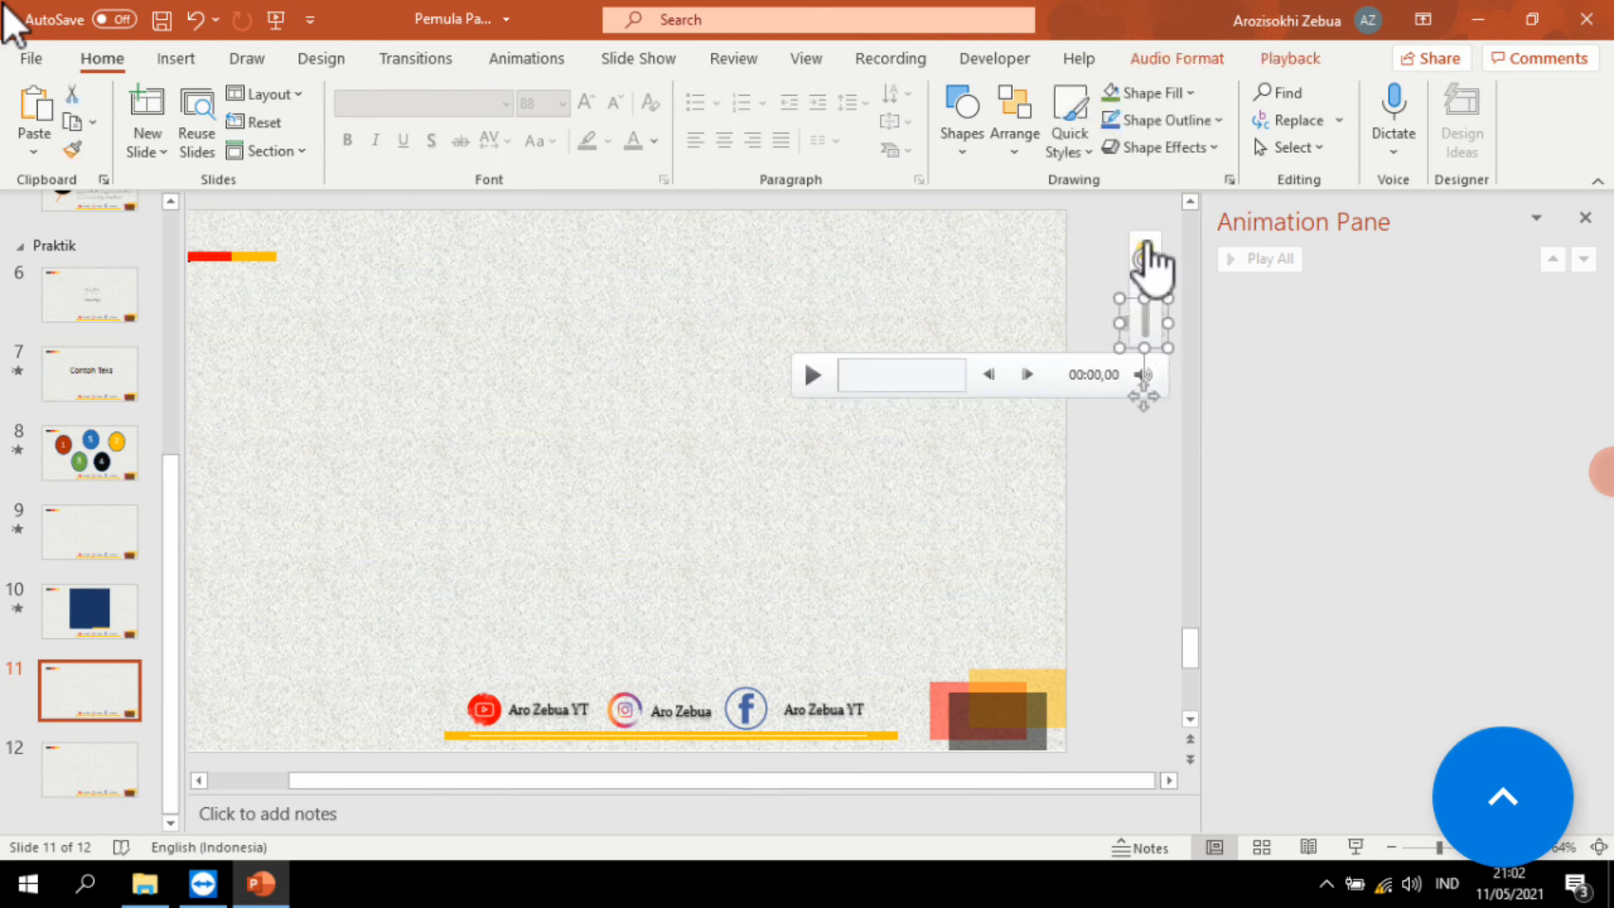
{"action": "left_click", "coordinate": [1092, 290]}
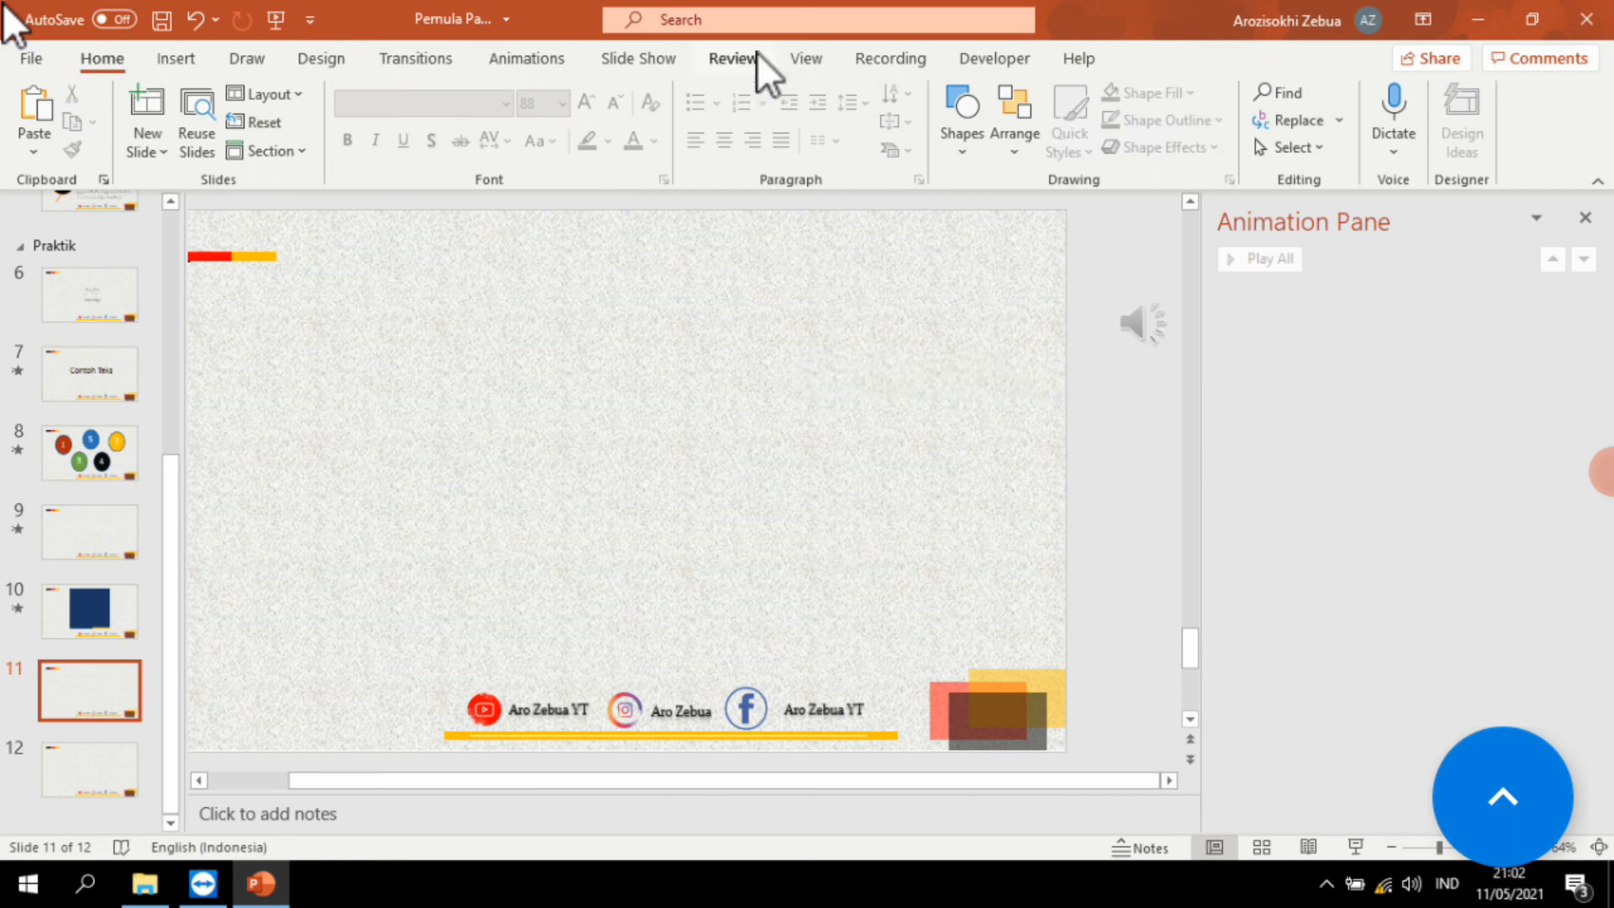
Step: Add a Play media animation to the audio icon beside slide 11
{"action": "left_click", "coordinate": [502, 58]}
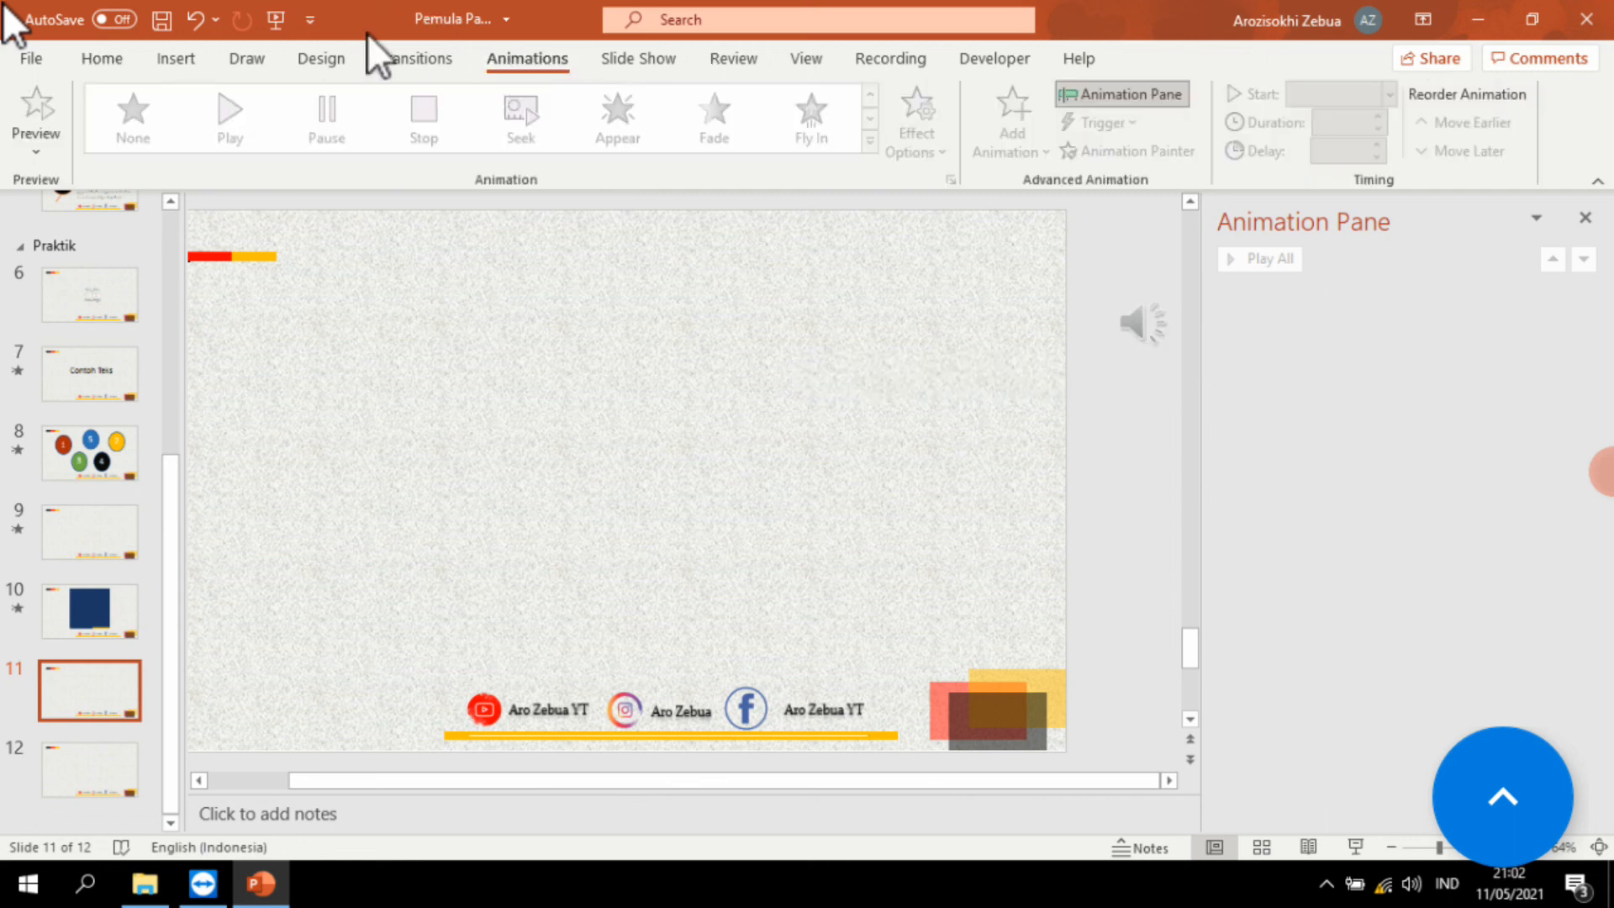
{"action": "left_click", "coordinate": [1142, 325]}
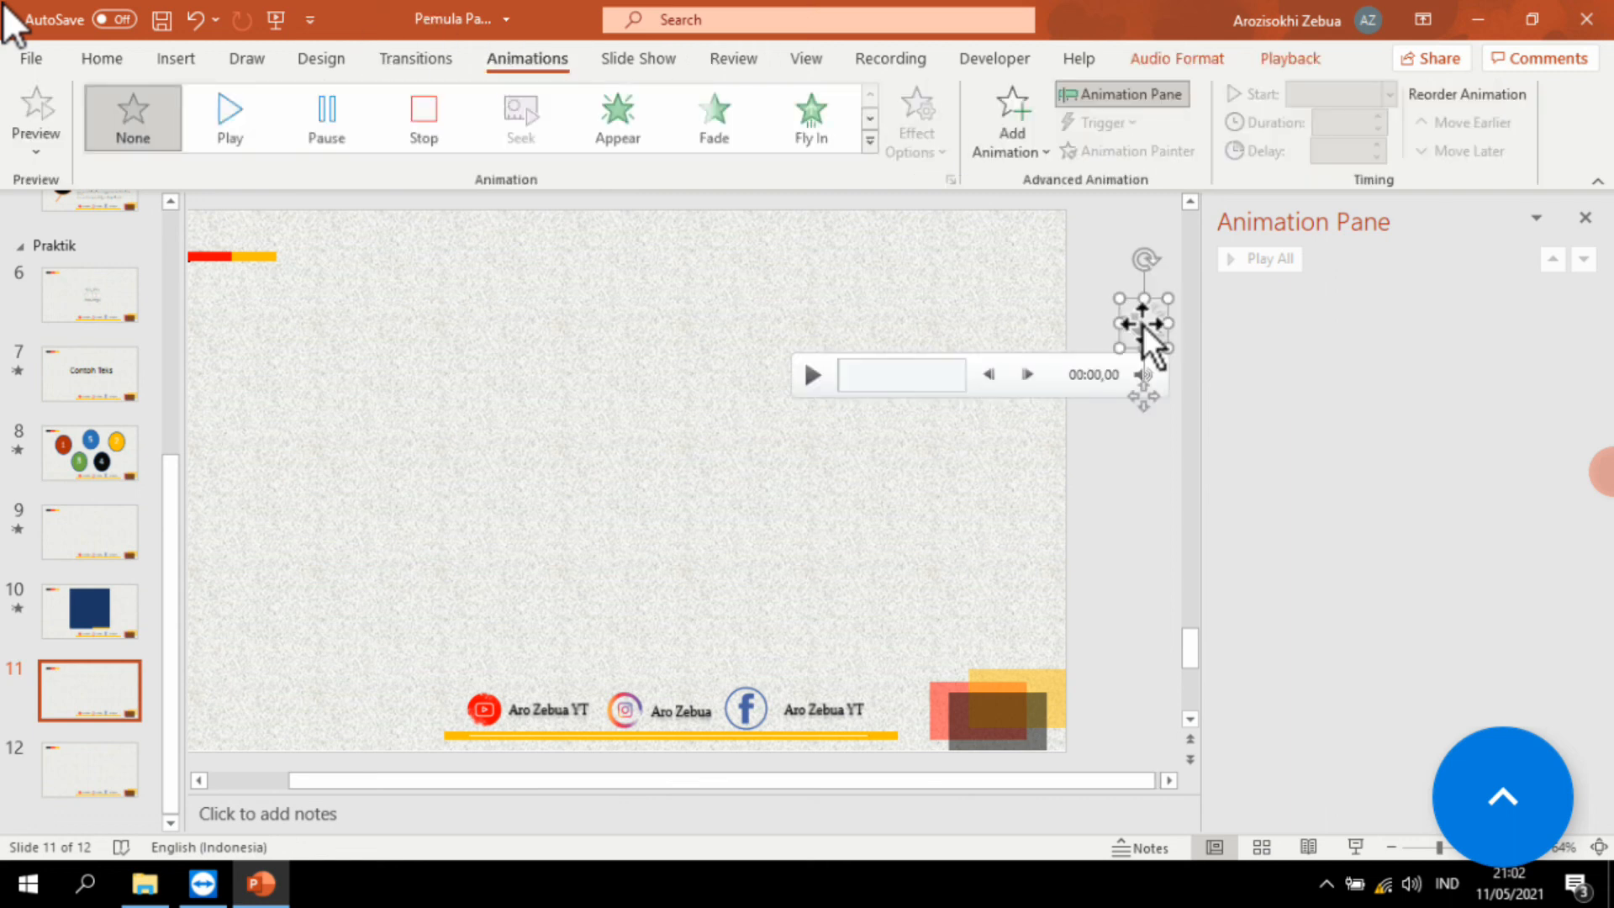
{"action": "left_click", "coordinate": [1003, 145]}
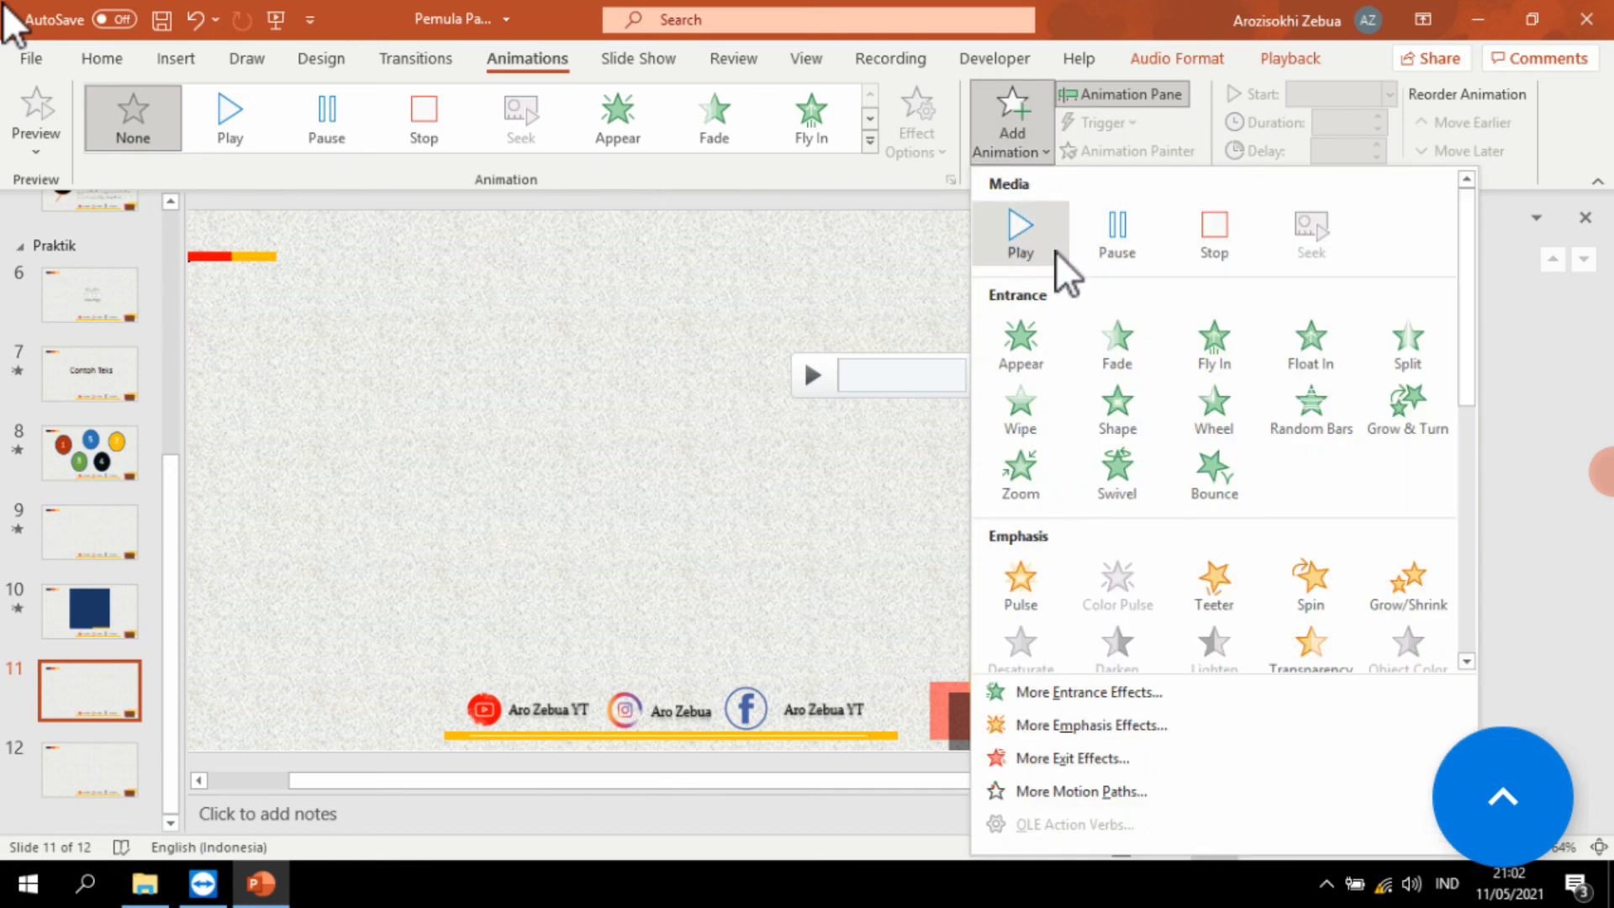
{"action": "scroll", "coordinate": [1329, 625], "scroll_direction": "down", "scroll_amount": 5}
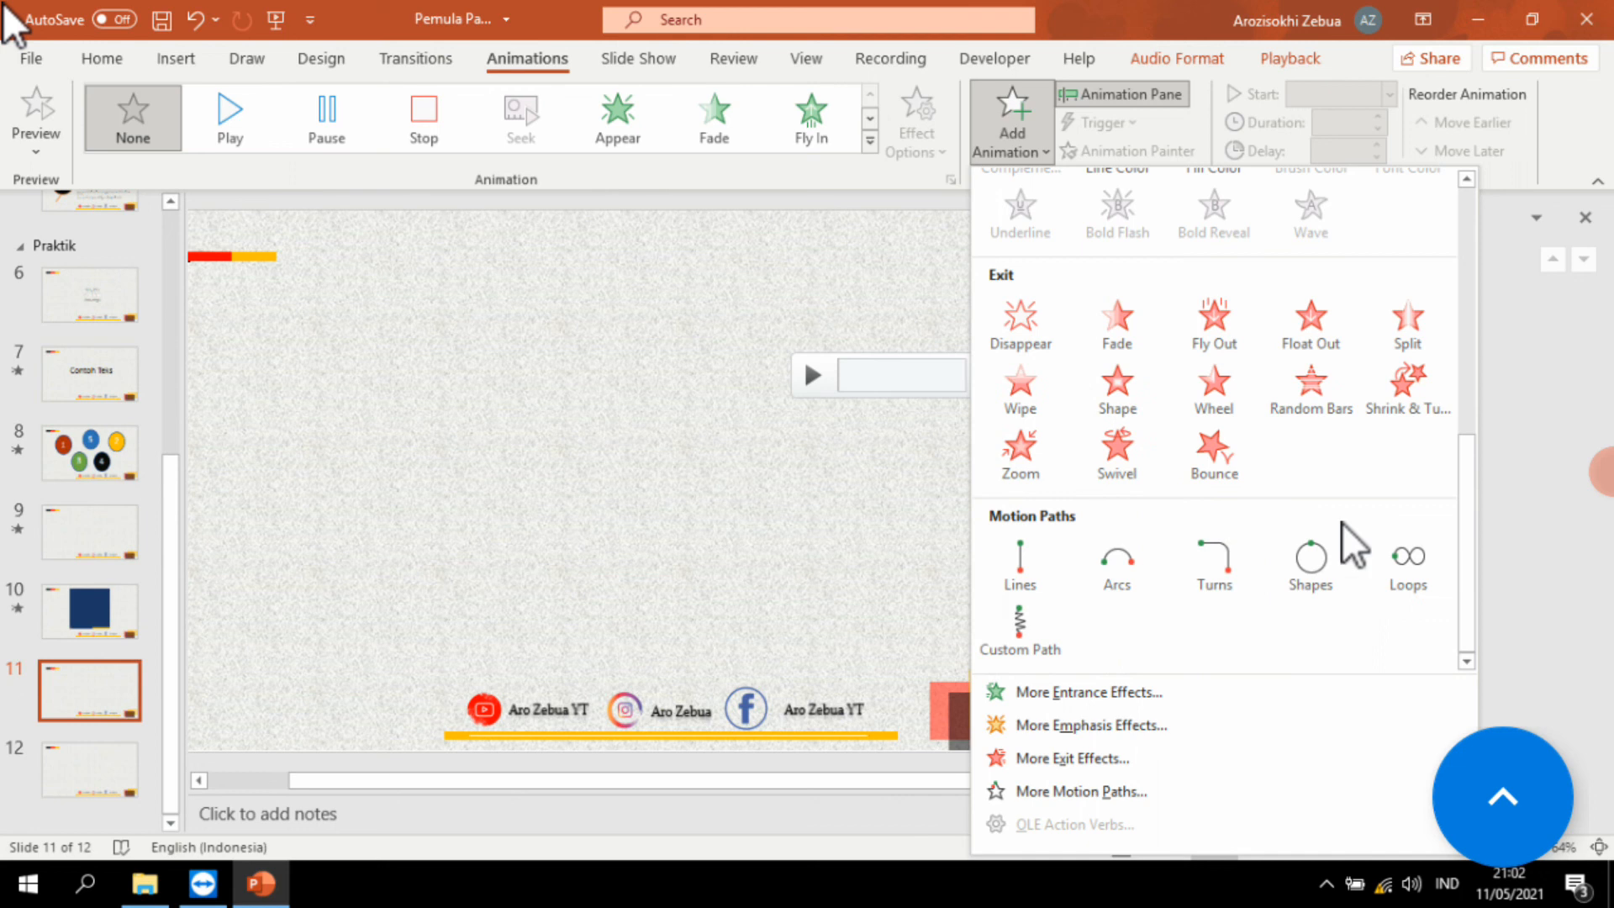
{"action": "scroll", "coordinate": [1122, 448], "scroll_direction": "up", "scroll_amount": 5}
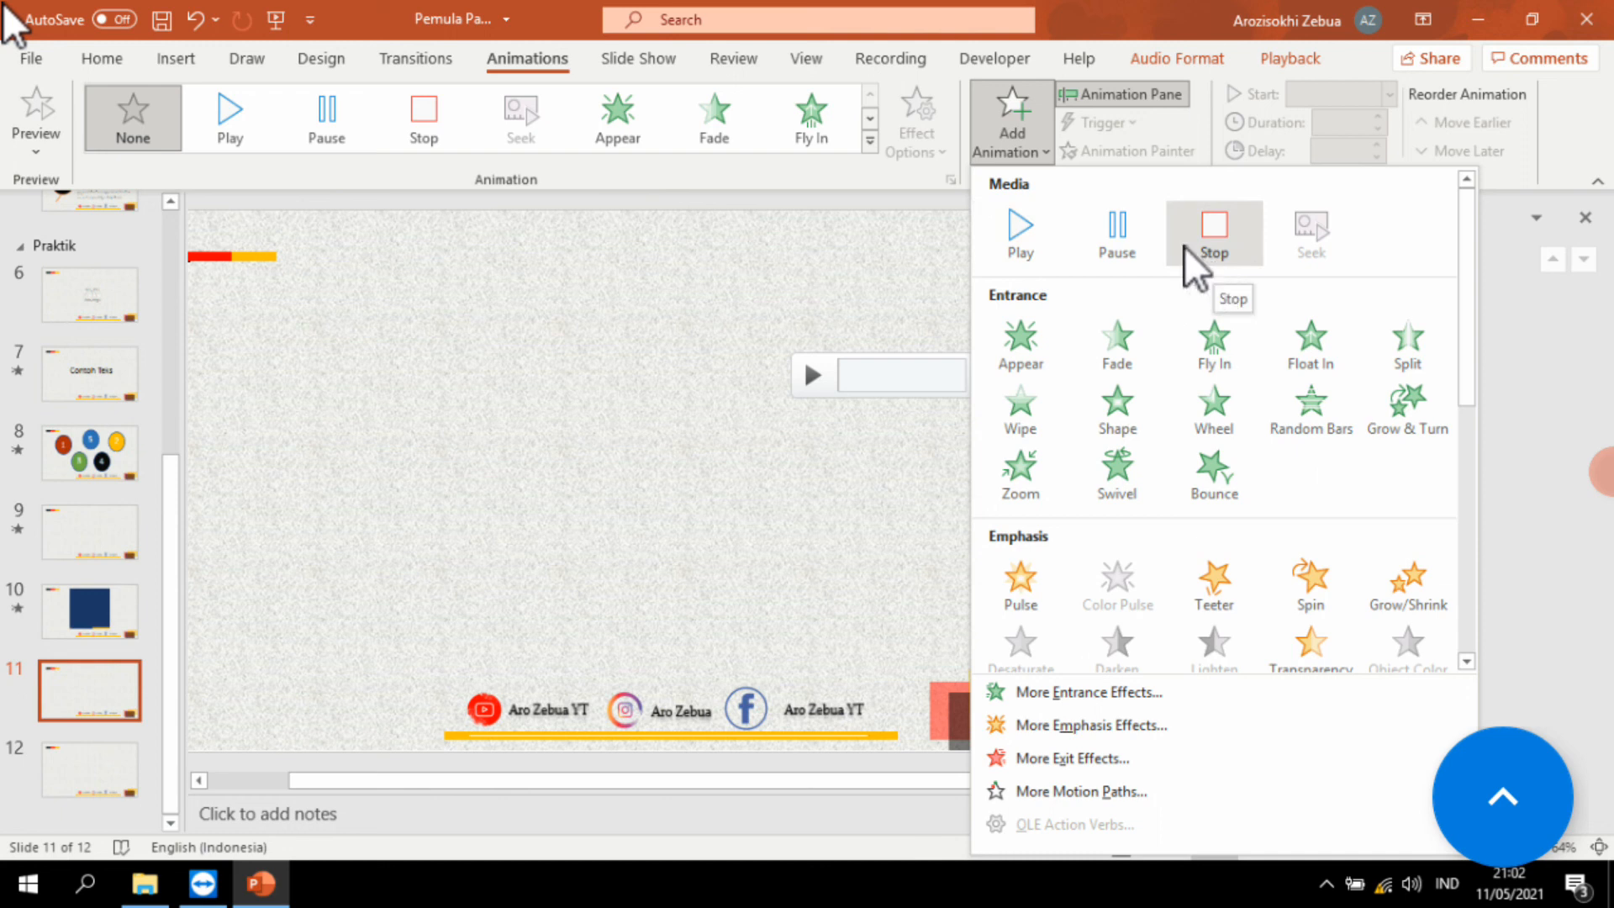
{"action": "left_click", "coordinate": [1019, 235]}
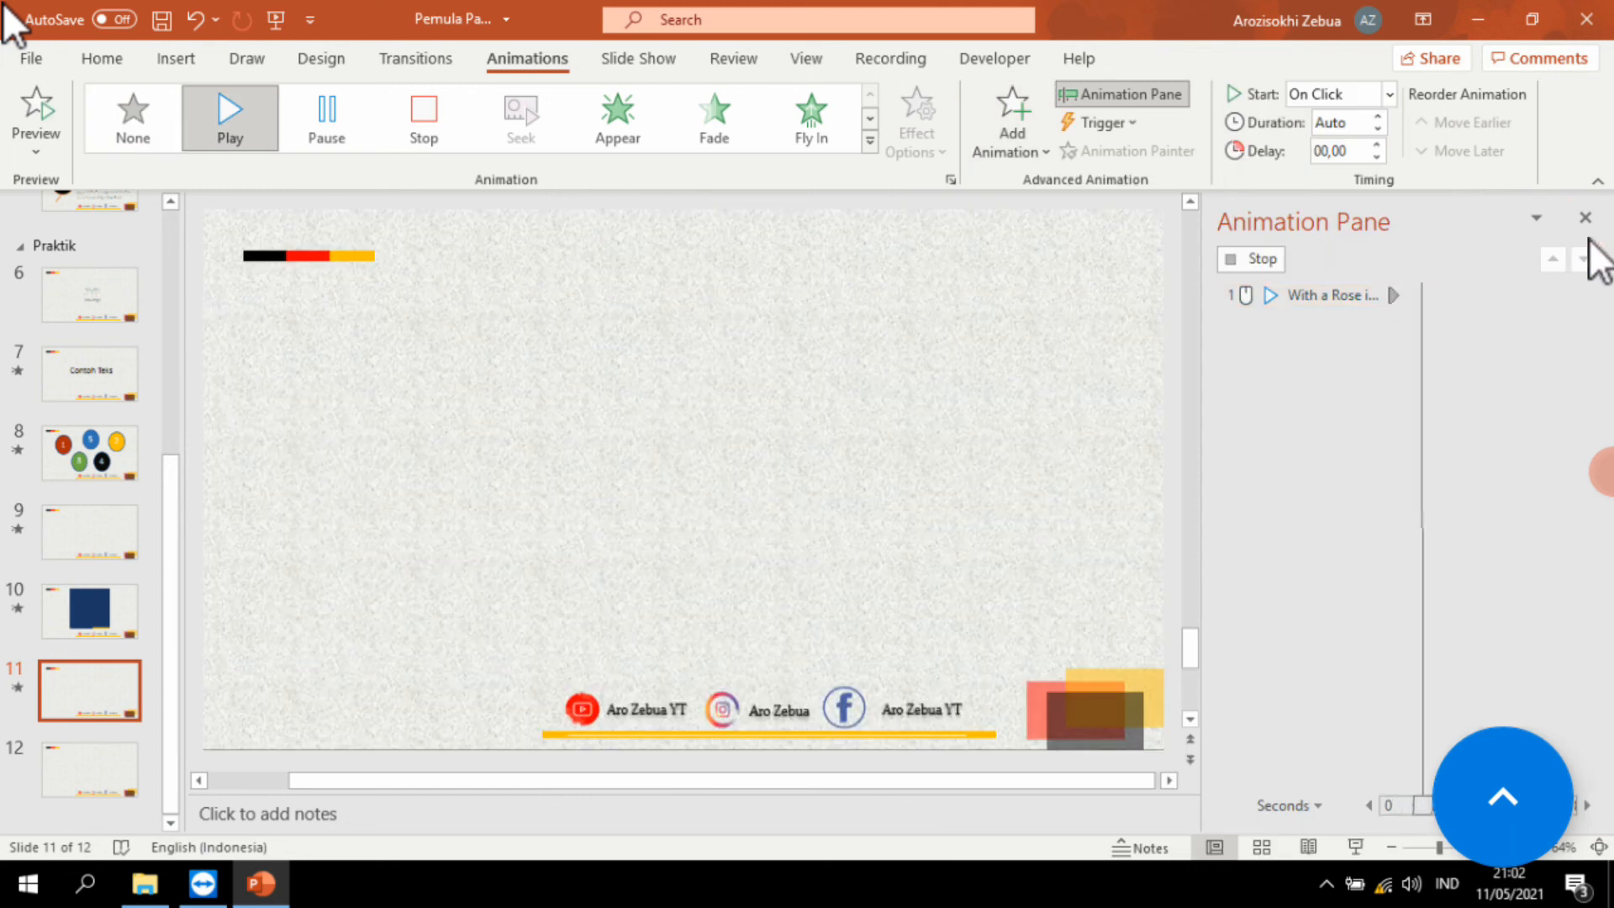
Step: Set the audio's Play animation to start With Previous
{"action": "left_click", "coordinate": [1282, 305]}
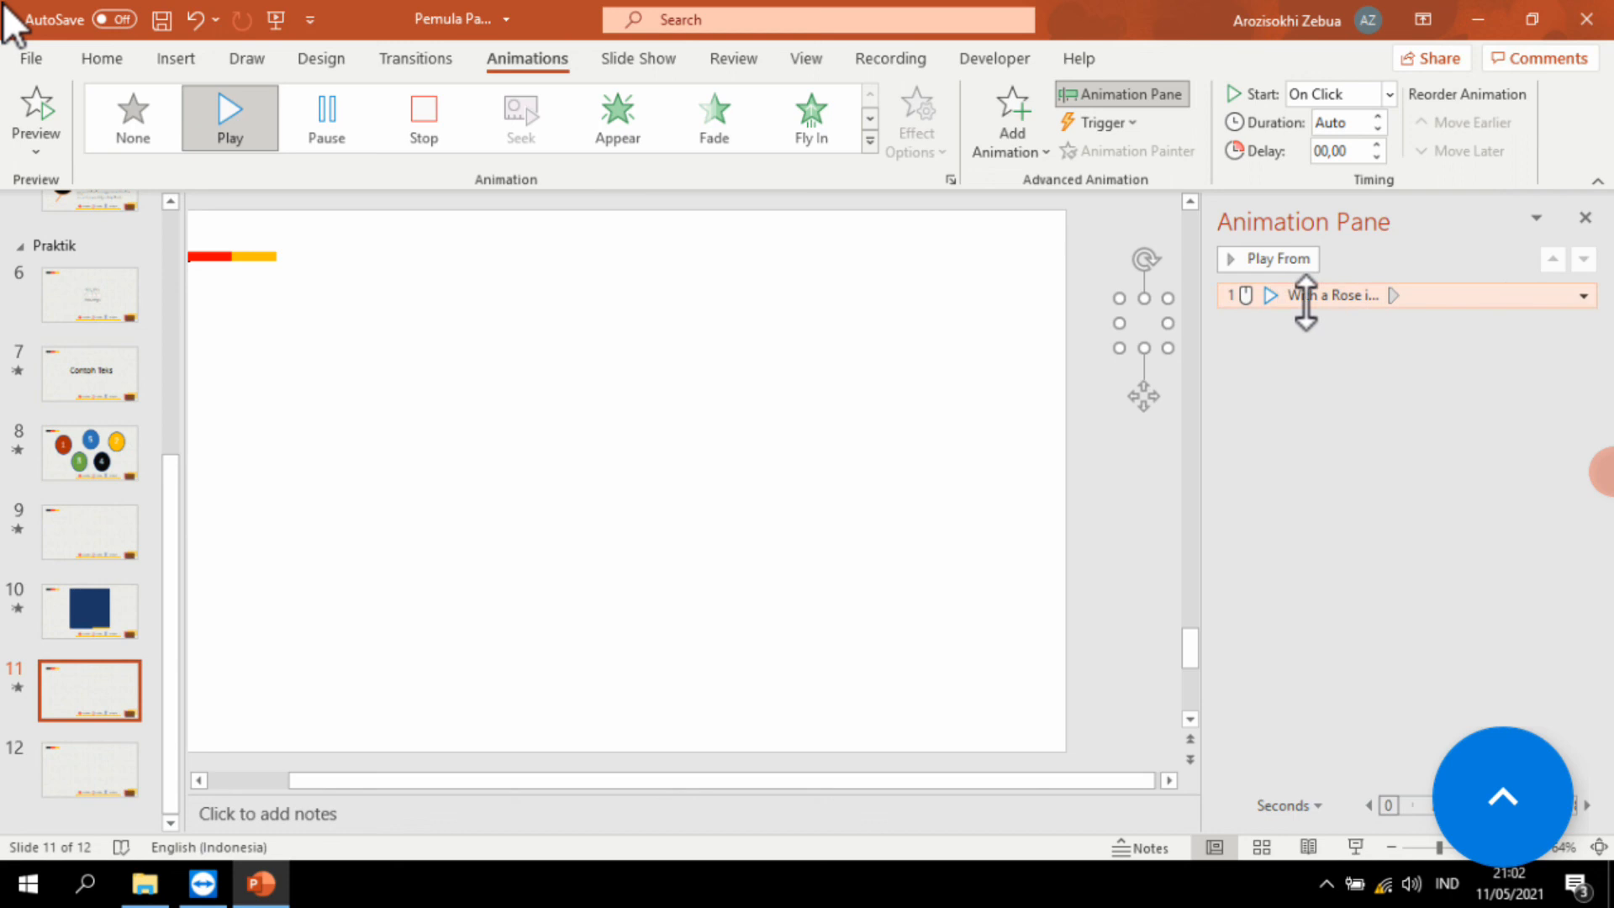
{"action": "mouse_move", "coordinate": [1141, 324]}
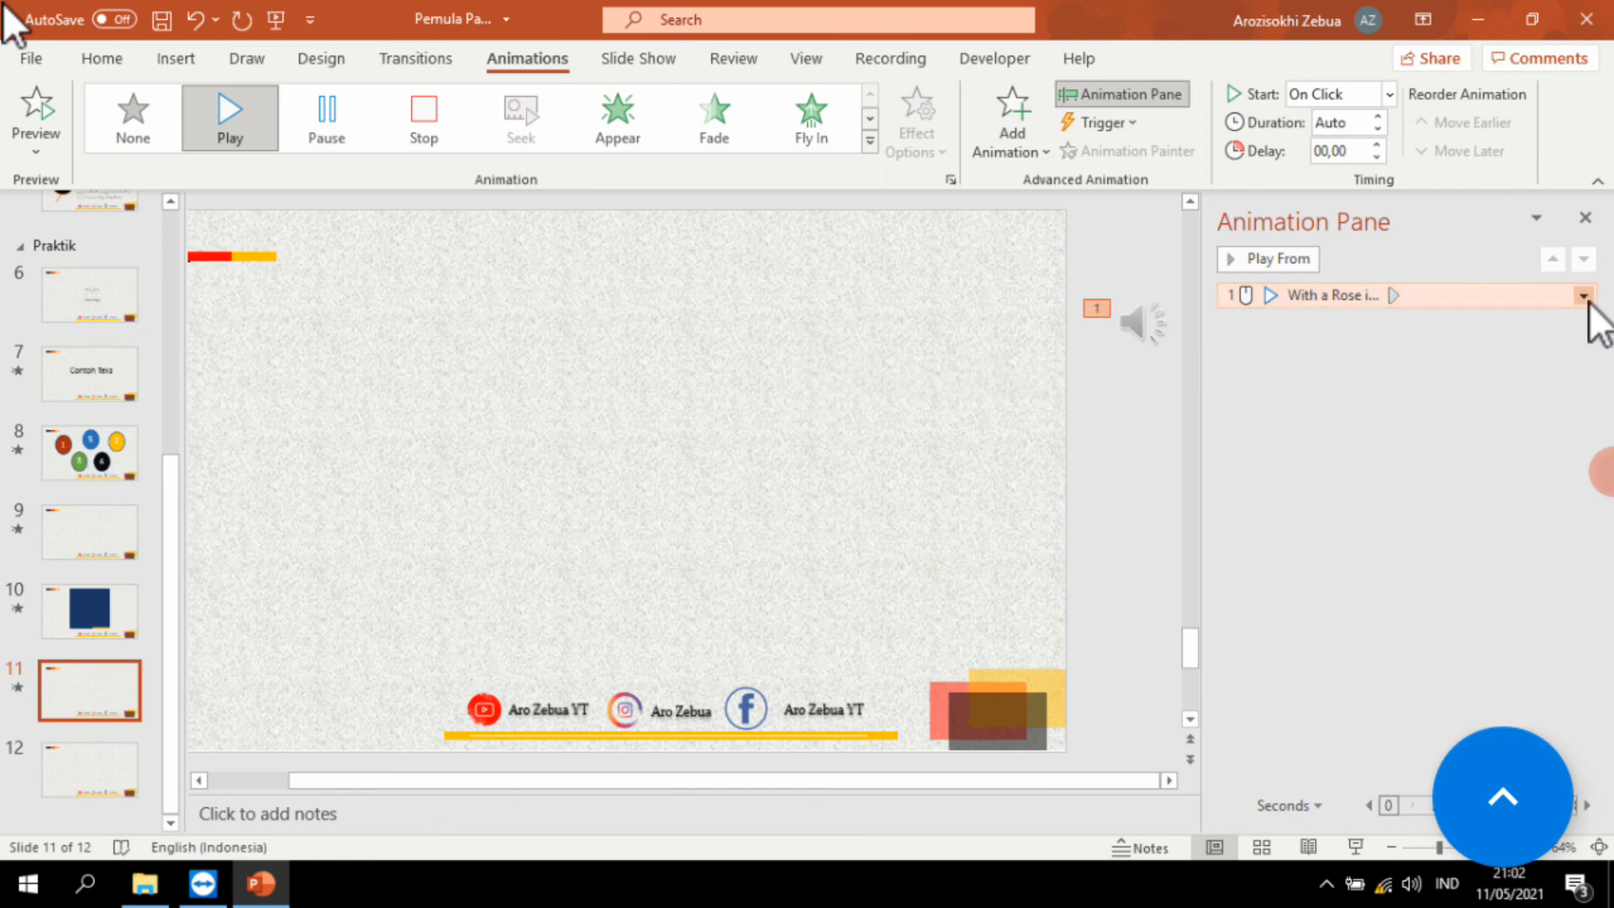
{"action": "left_click", "coordinate": [1389, 96]}
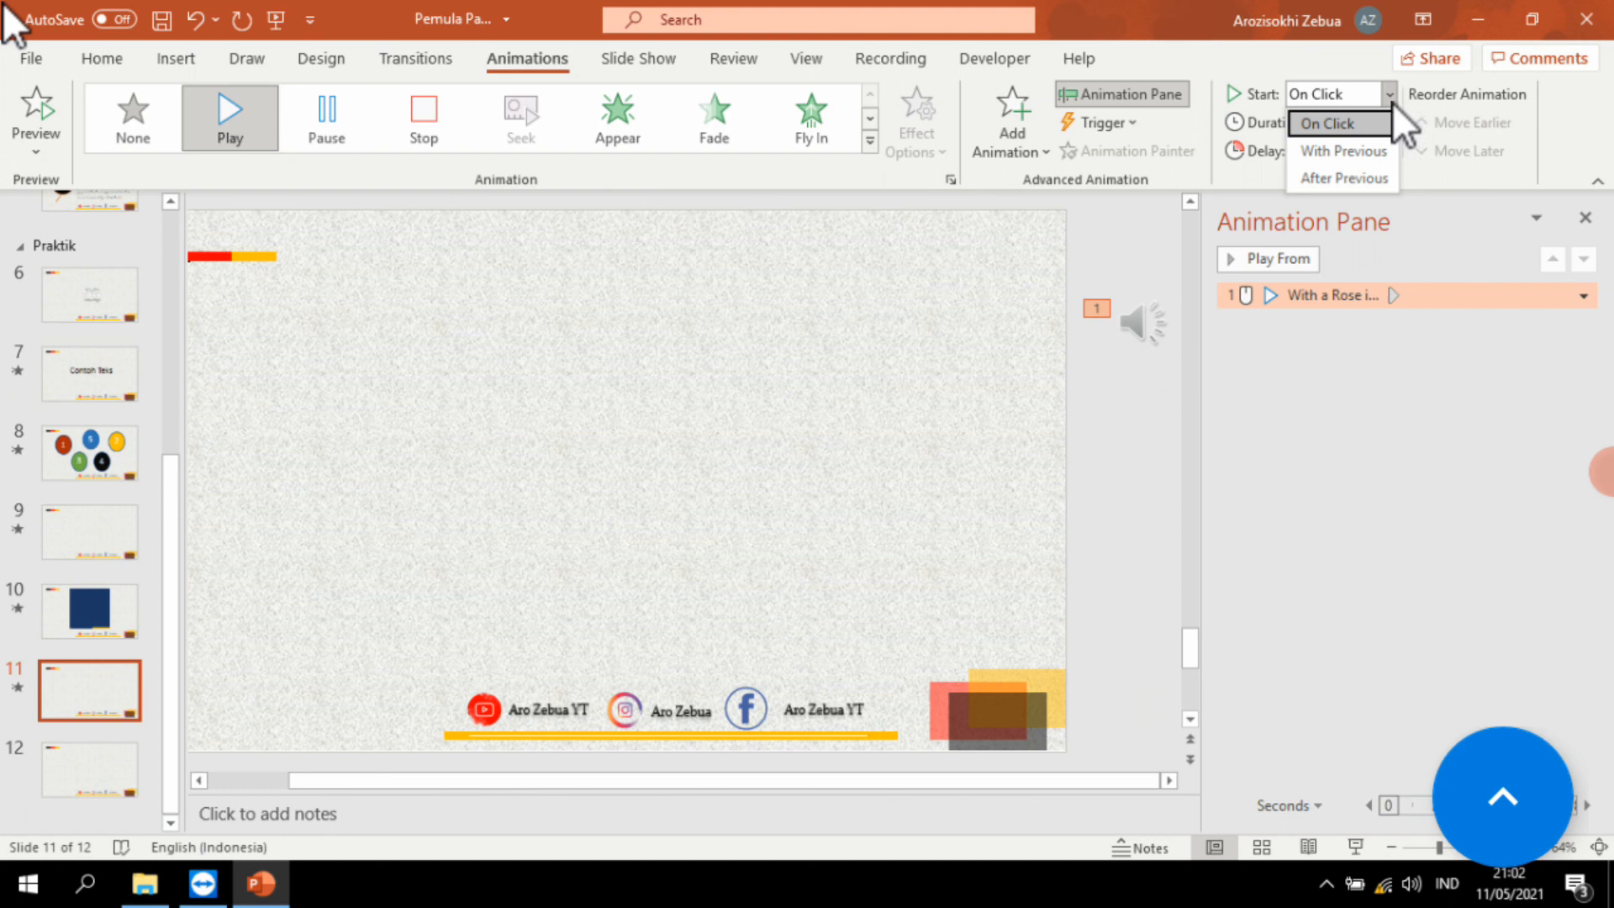
{"action": "left_click", "coordinate": [1339, 155]}
{"action": "left_click", "coordinate": [1088, 375]}
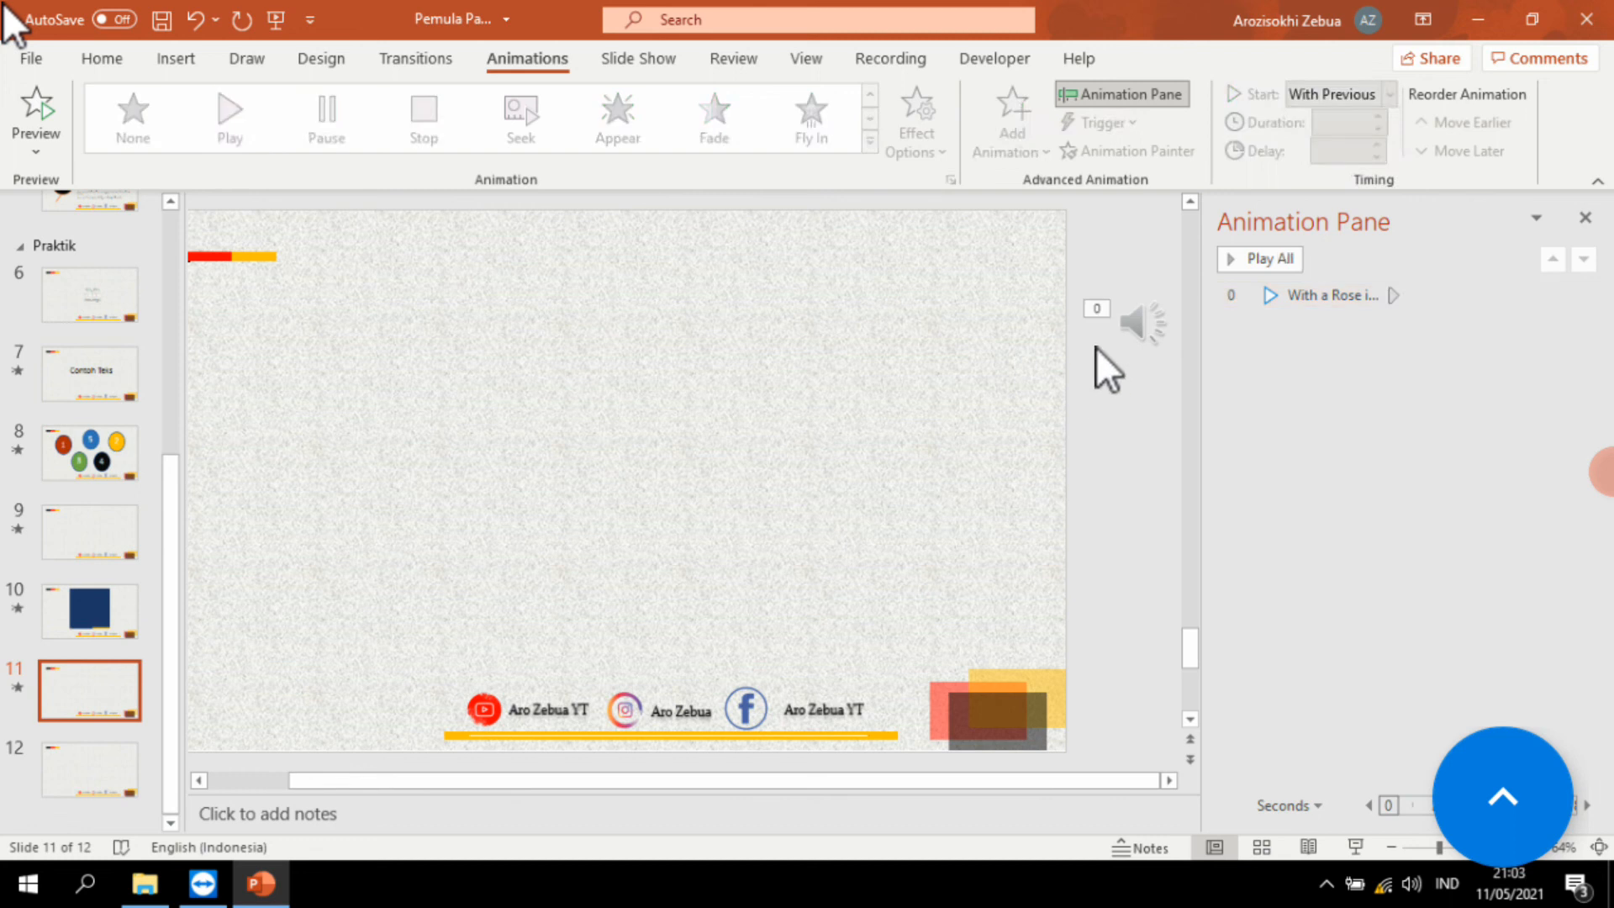
Step: Trim the audio clip so that its end time is 01:01,609
{"action": "left_click", "coordinate": [1135, 313]}
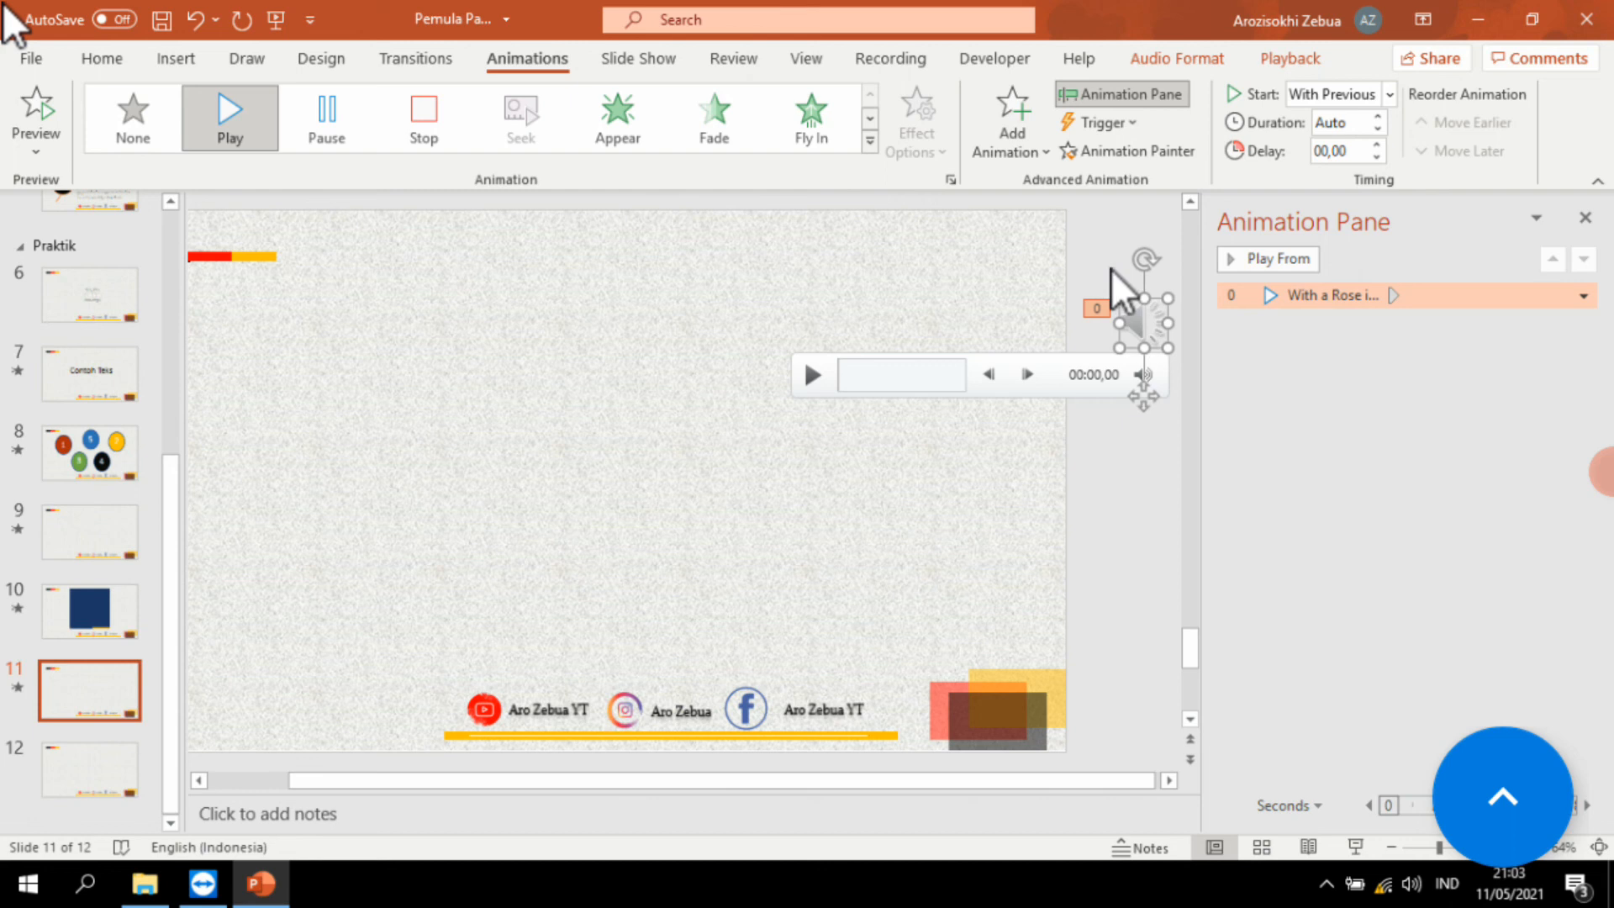
{"action": "left_click", "coordinate": [1278, 58]}
{"action": "left_click", "coordinate": [426, 123]}
{"action": "left_click", "coordinate": [433, 122]}
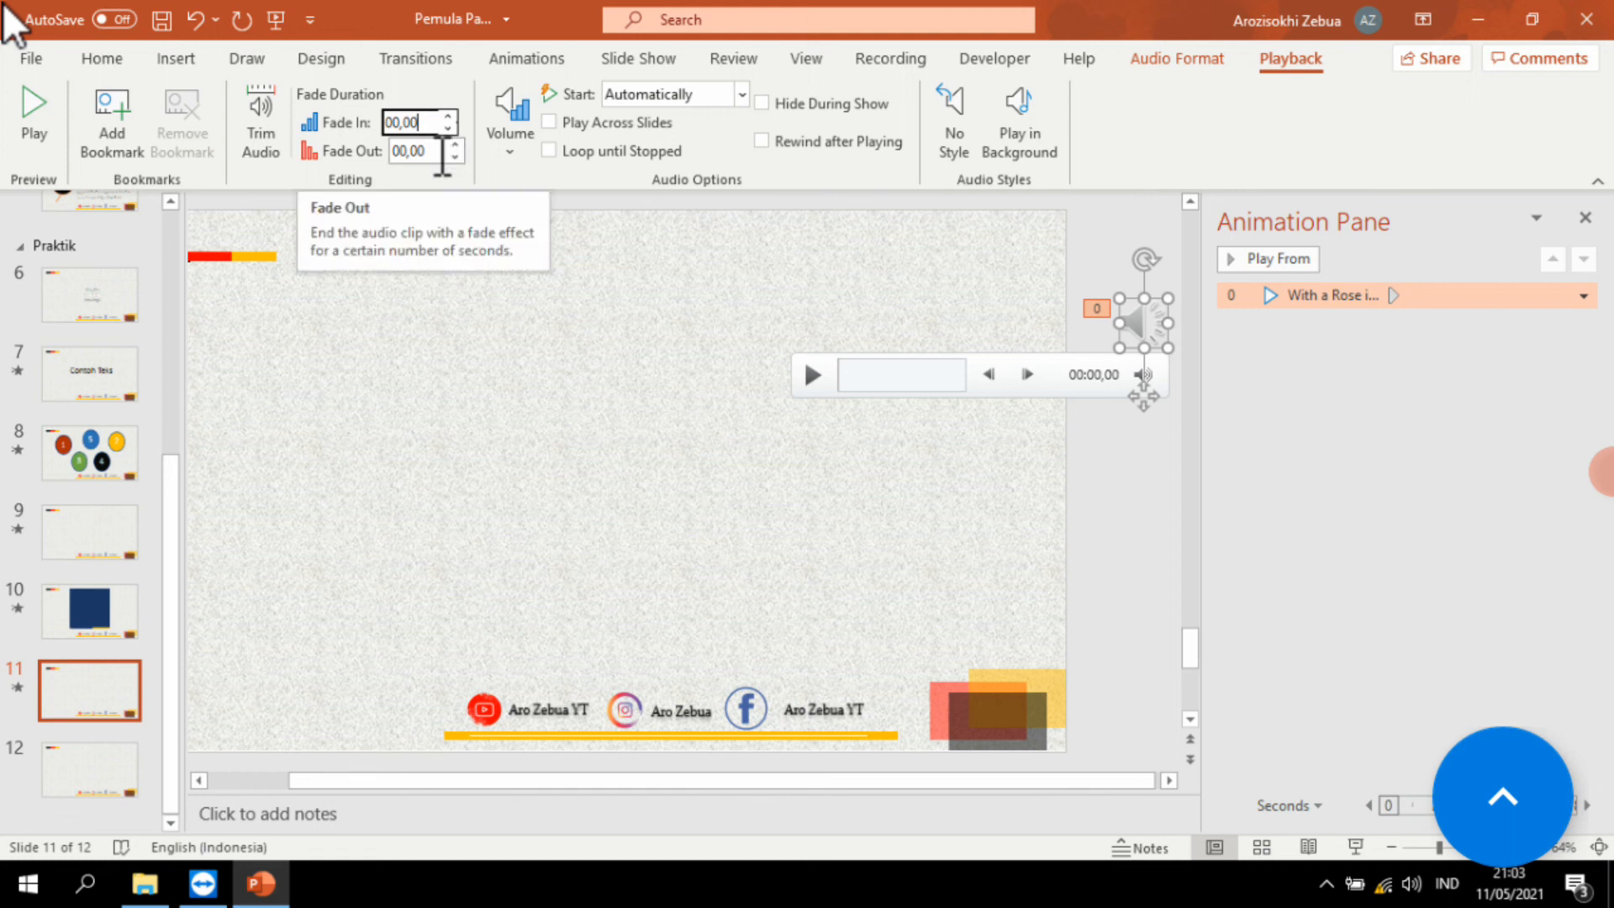
{"action": "left_click", "coordinate": [1133, 334]}
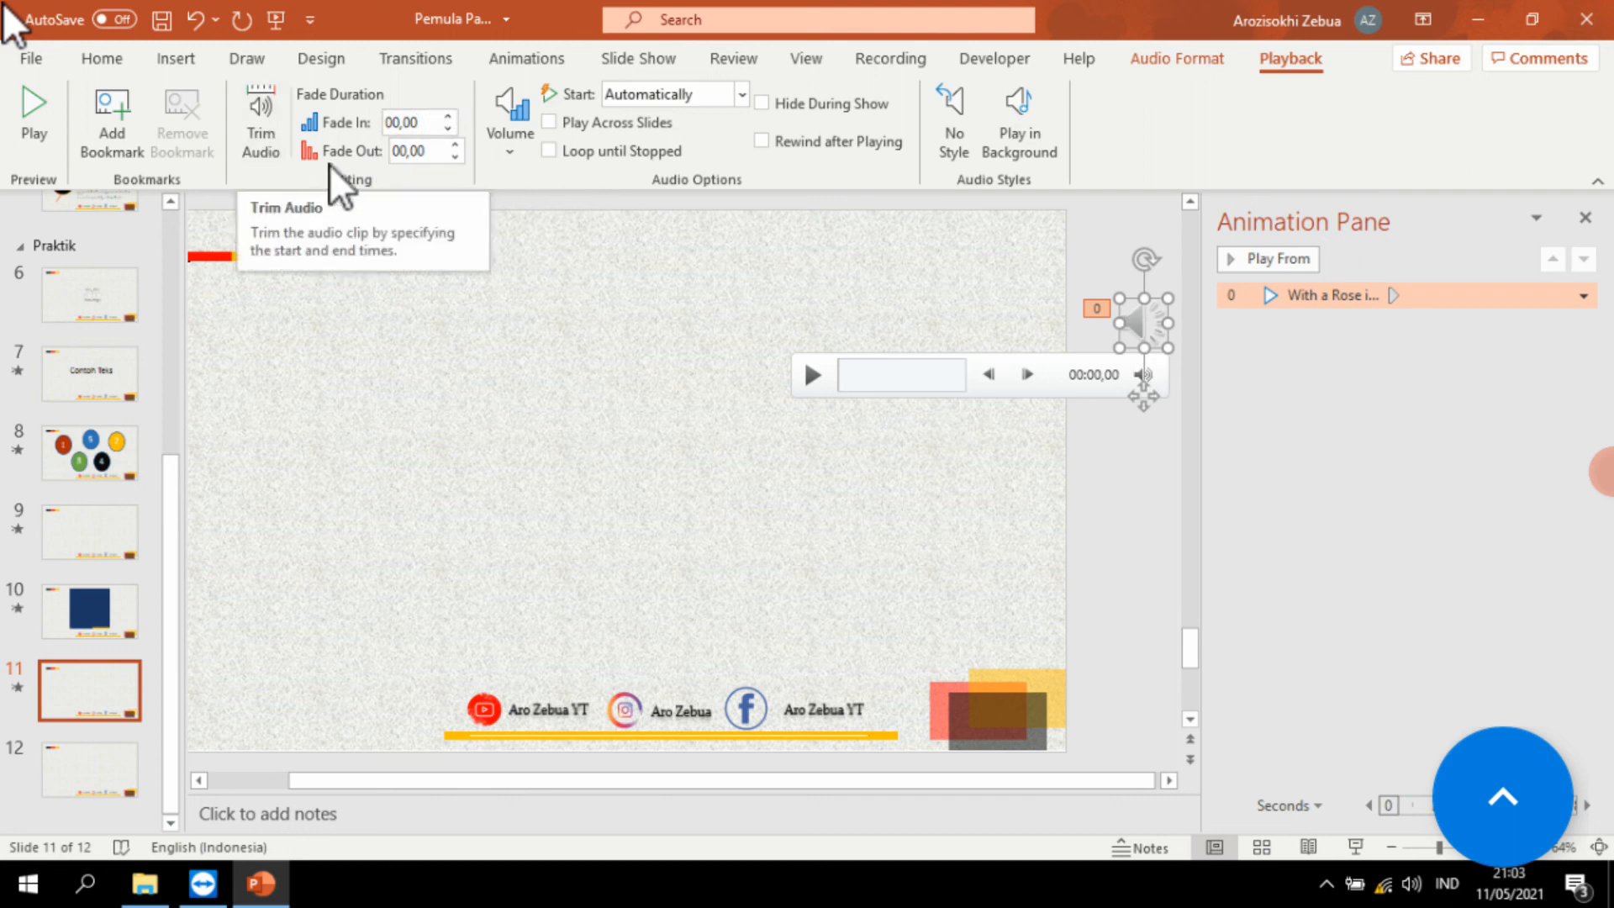
{"action": "left_click", "coordinate": [266, 115]}
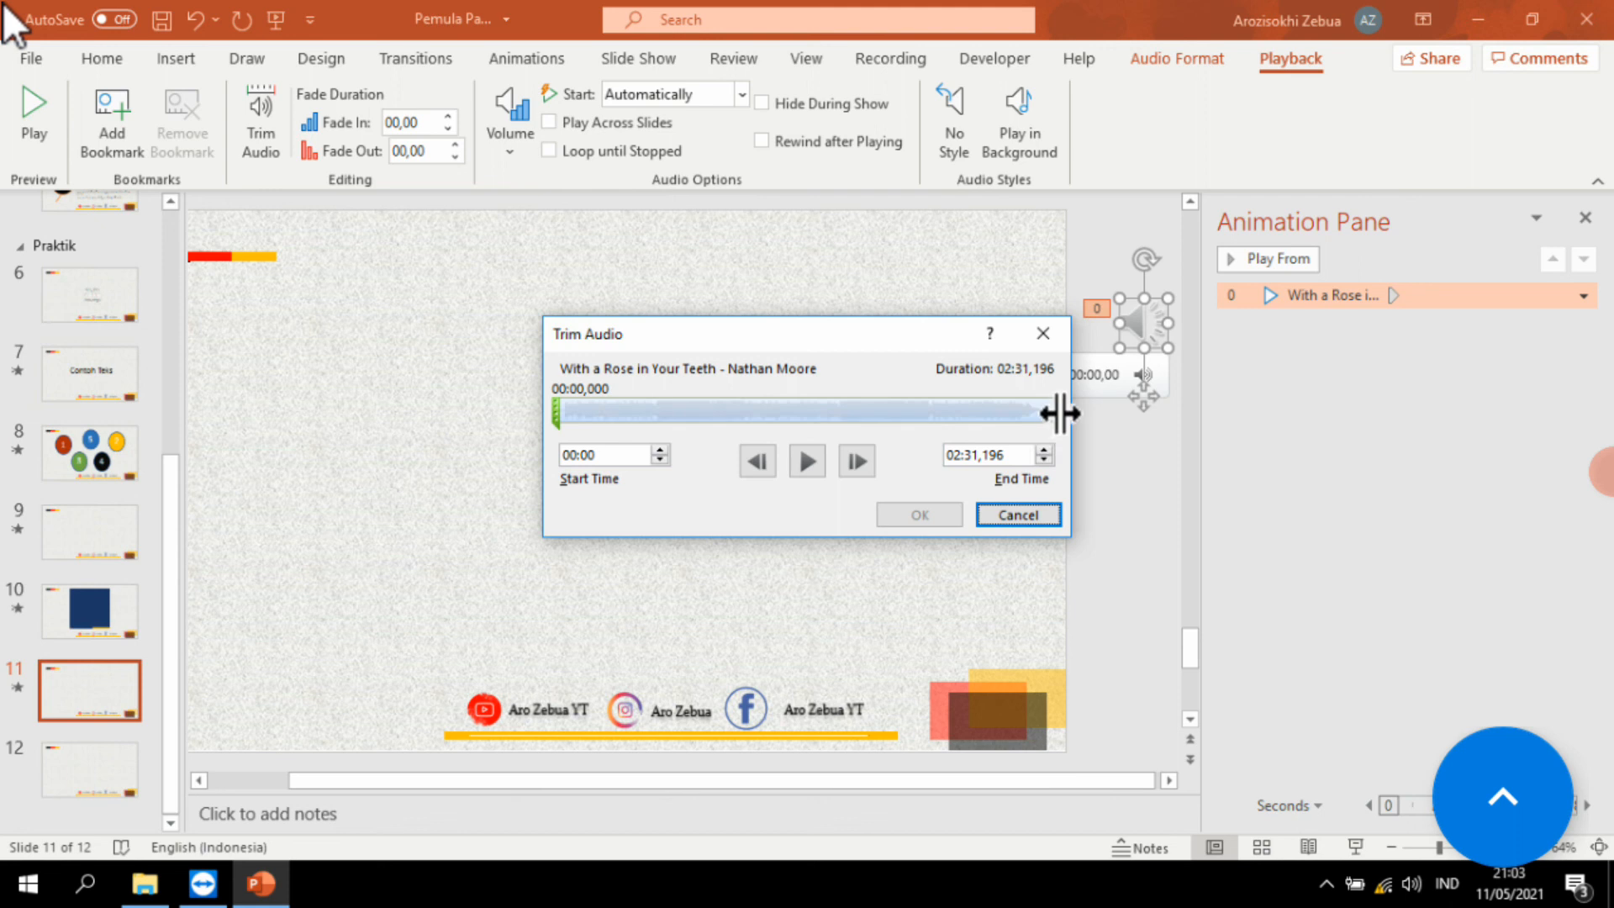
{"action": "mouse_move", "coordinate": [1060, 413]}
{"action": "left_mouse_down"}
{"action": "mouse_move", "coordinate": [733, 413]}
{"action": "mouse_move", "coordinate": [793, 414]}
{"action": "mouse_move", "coordinate": [766, 413]}
{"action": "left_mouse_up"}
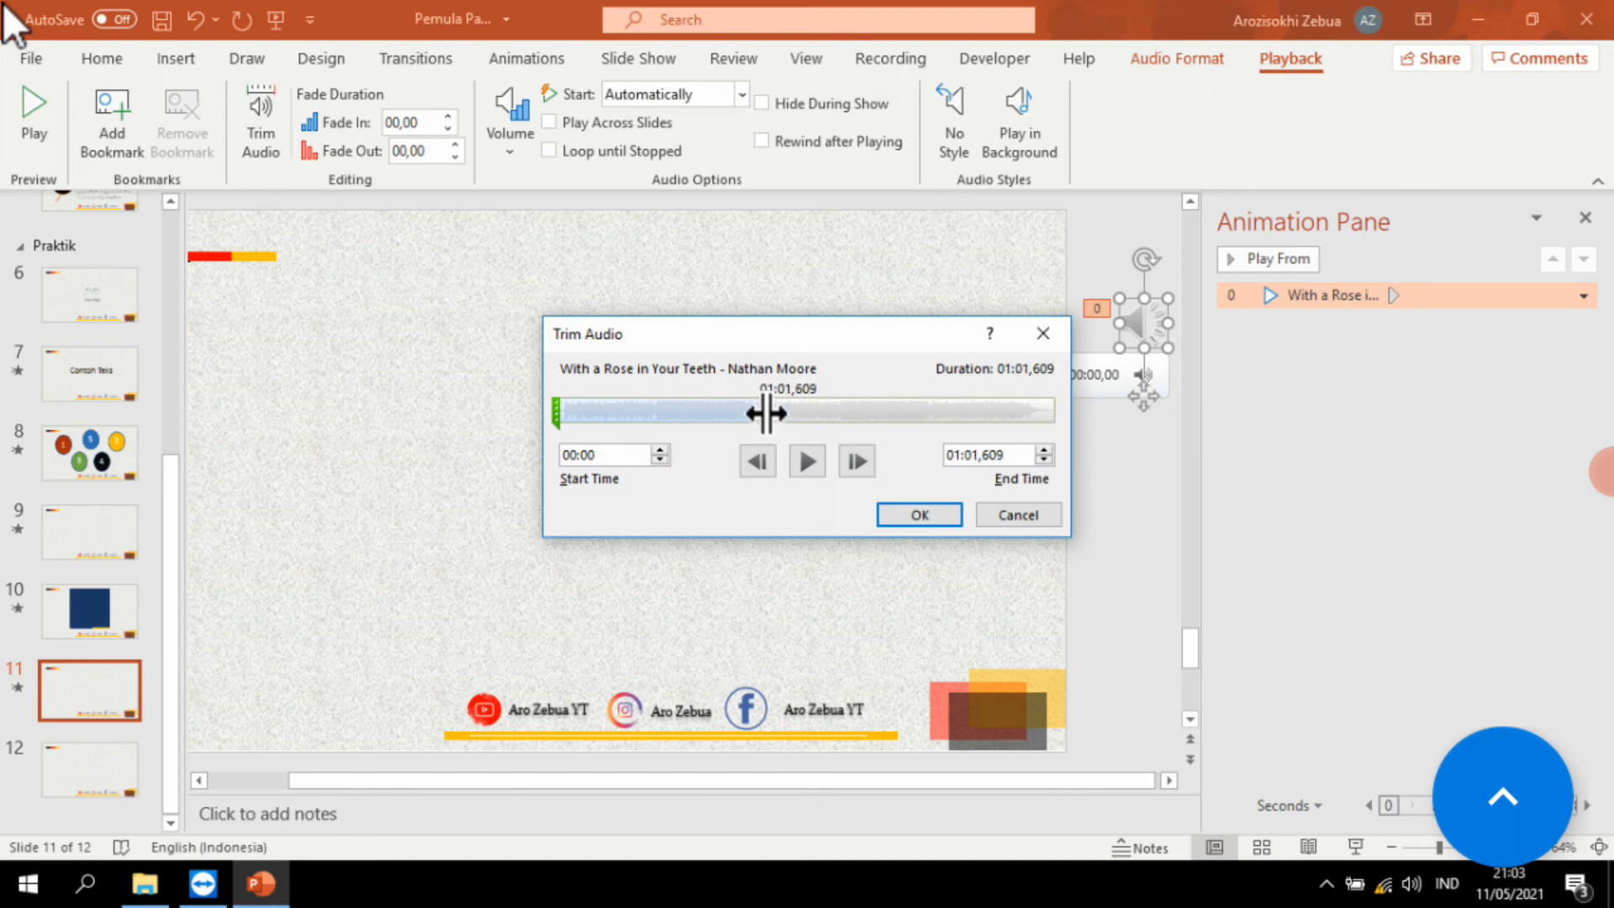
{"action": "left_click", "coordinate": [920, 515]}
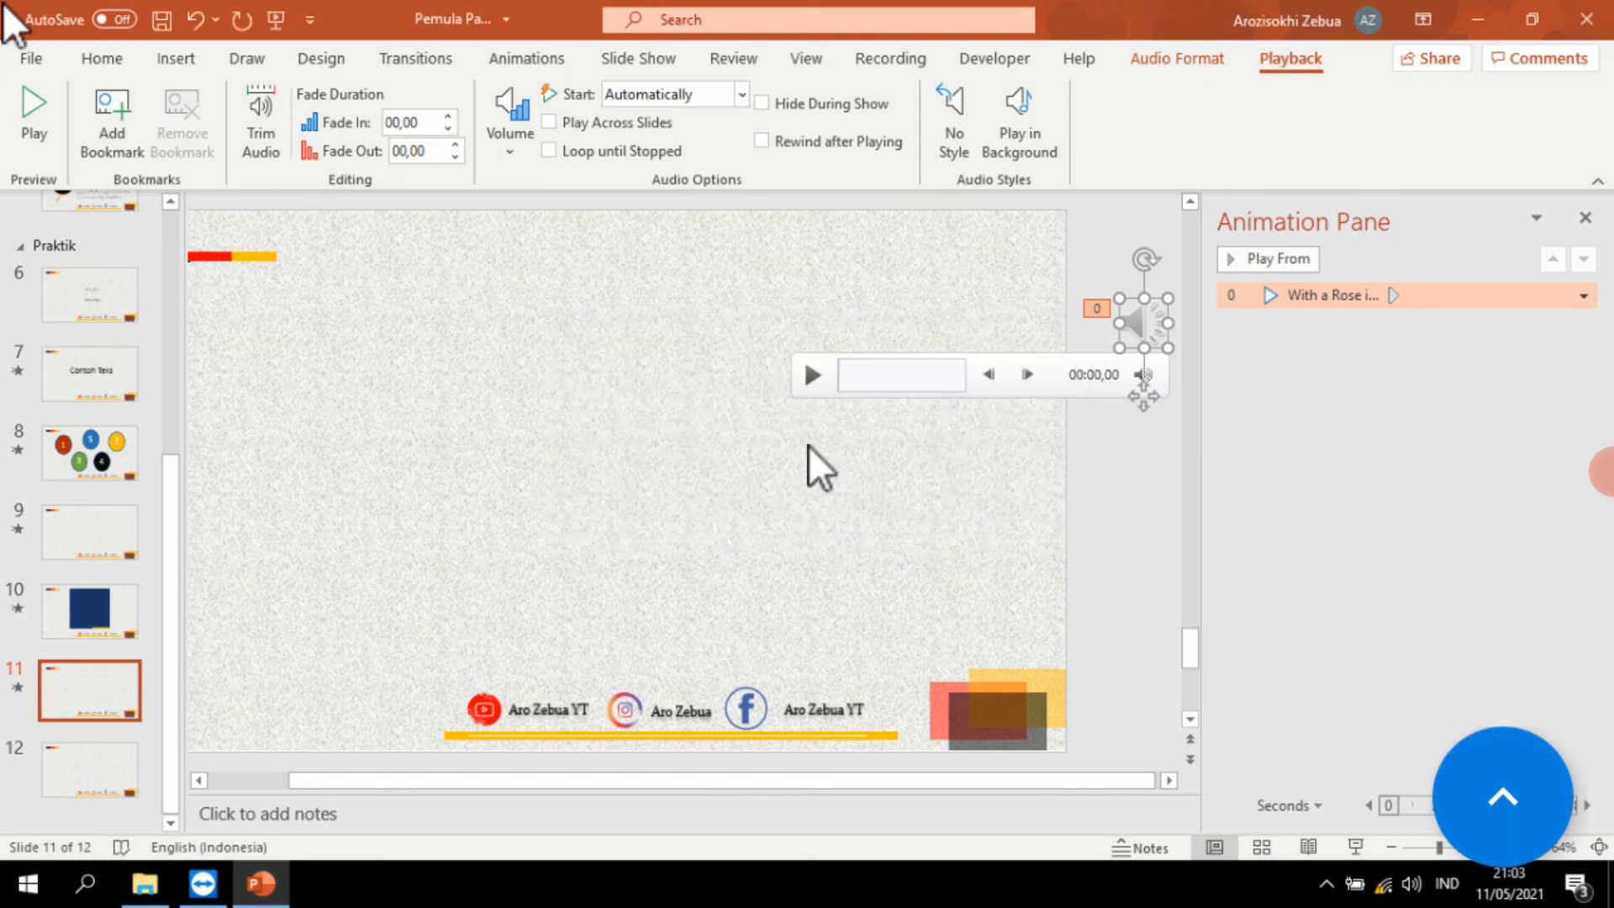
Step: Set both the fade-in and the fade-out duration of the audio clip to 03,00 seconds
{"action": "left_click", "coordinate": [426, 124]}
{"action": "left_click", "coordinate": [442, 149]}
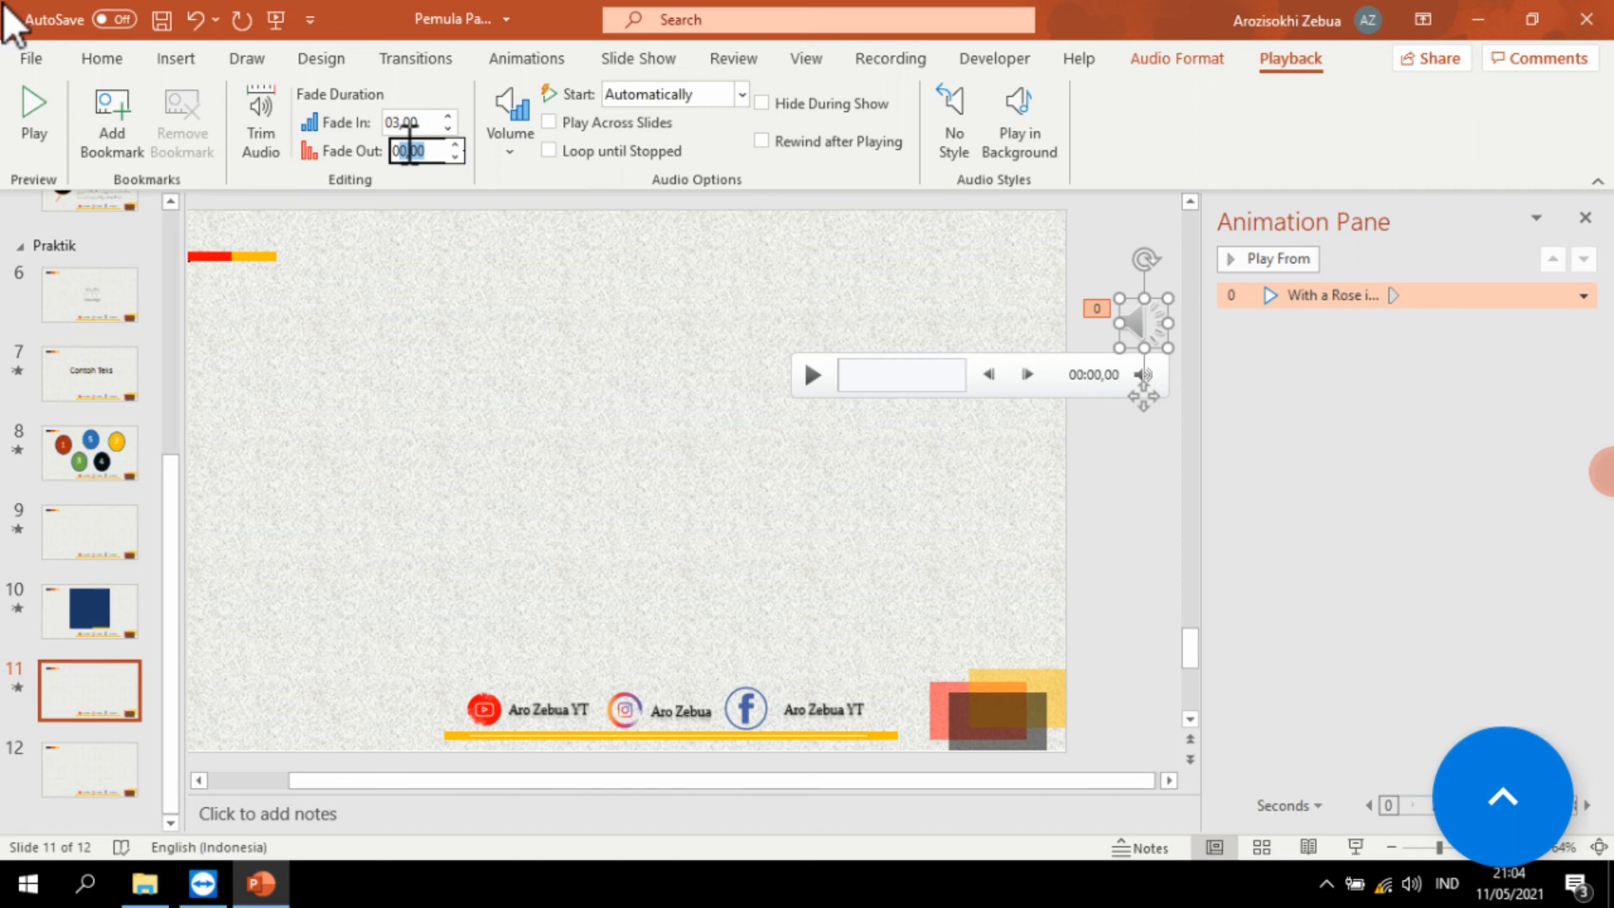
{"action": "type", "text": "03,00"}
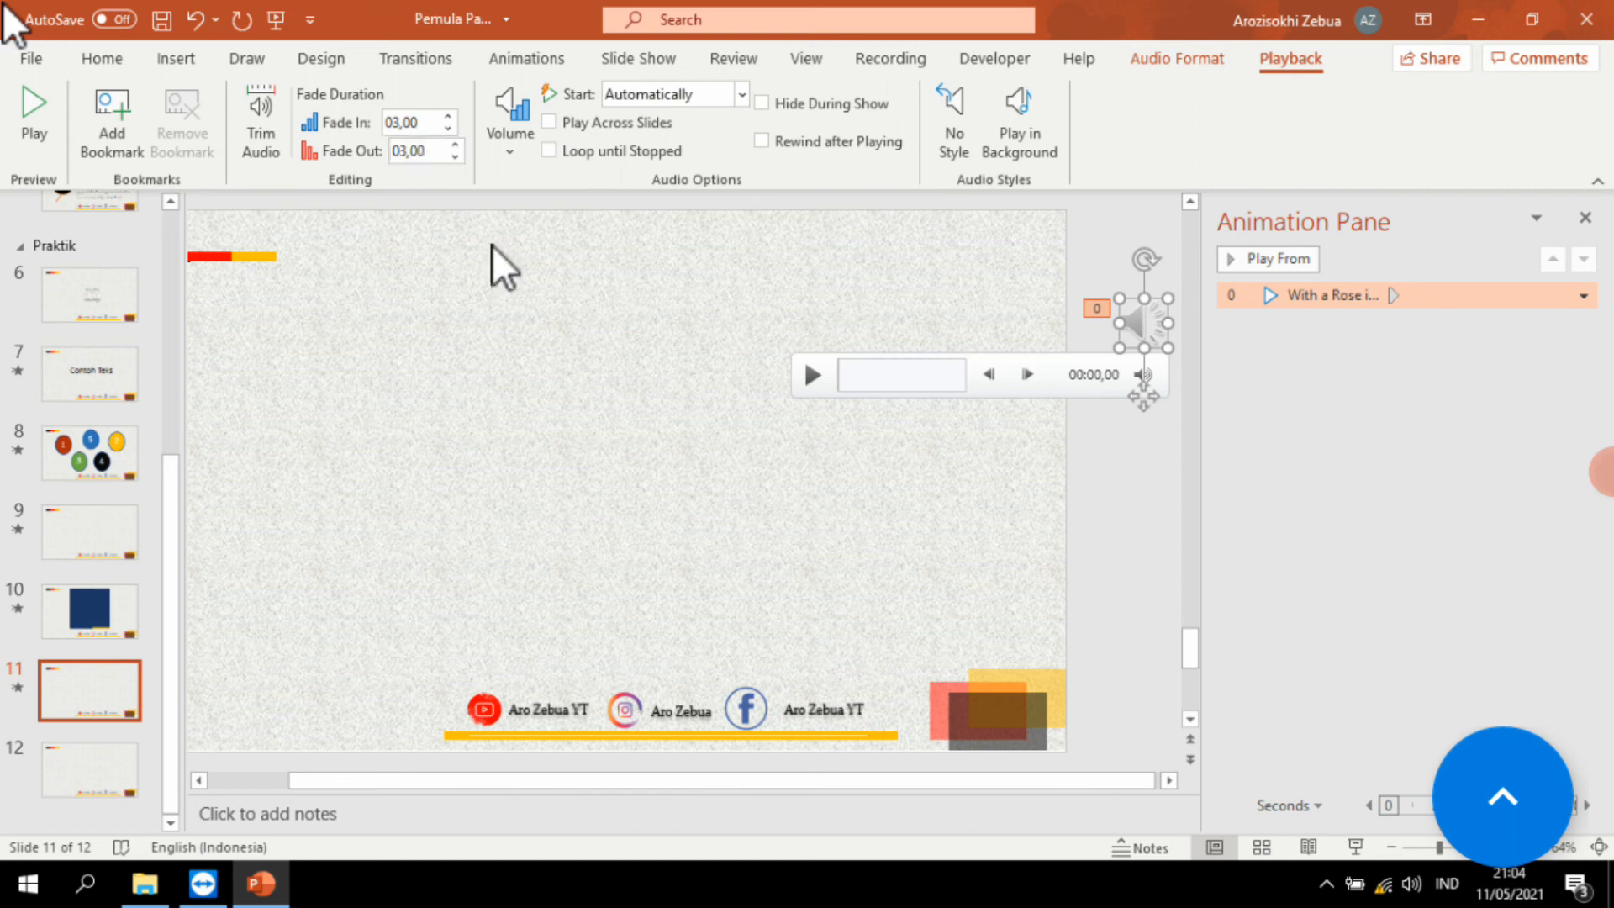
{"action": "left_click", "coordinate": [715, 358]}
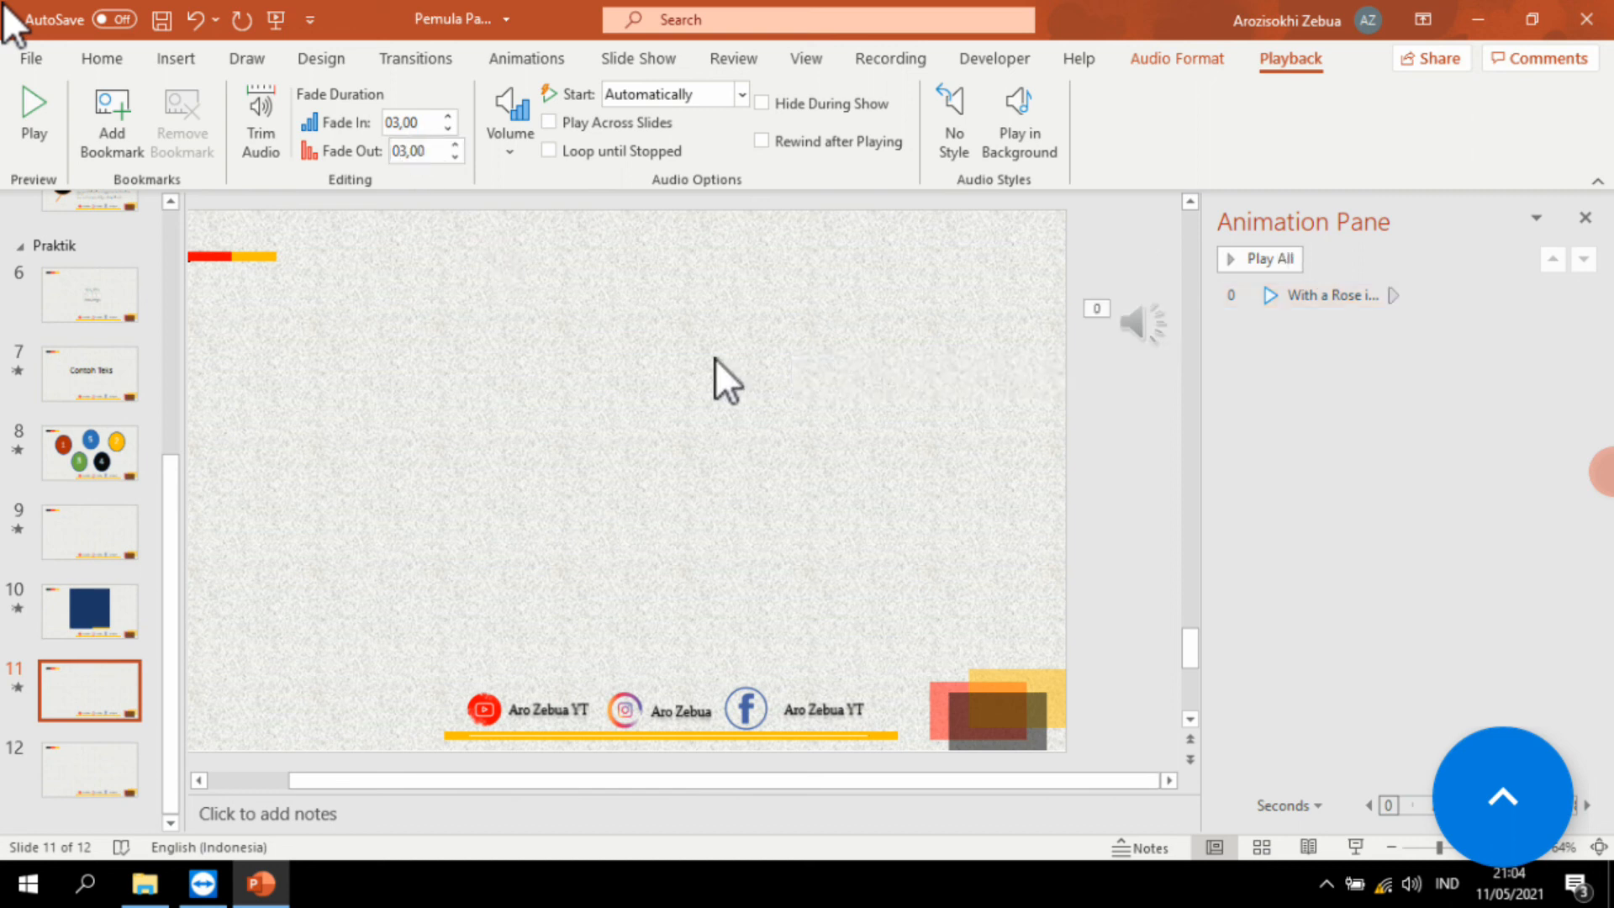
Step: Play the audio clip and skip towards its end to listen to the fade effects
{"action": "left_click", "coordinate": [1131, 322]}
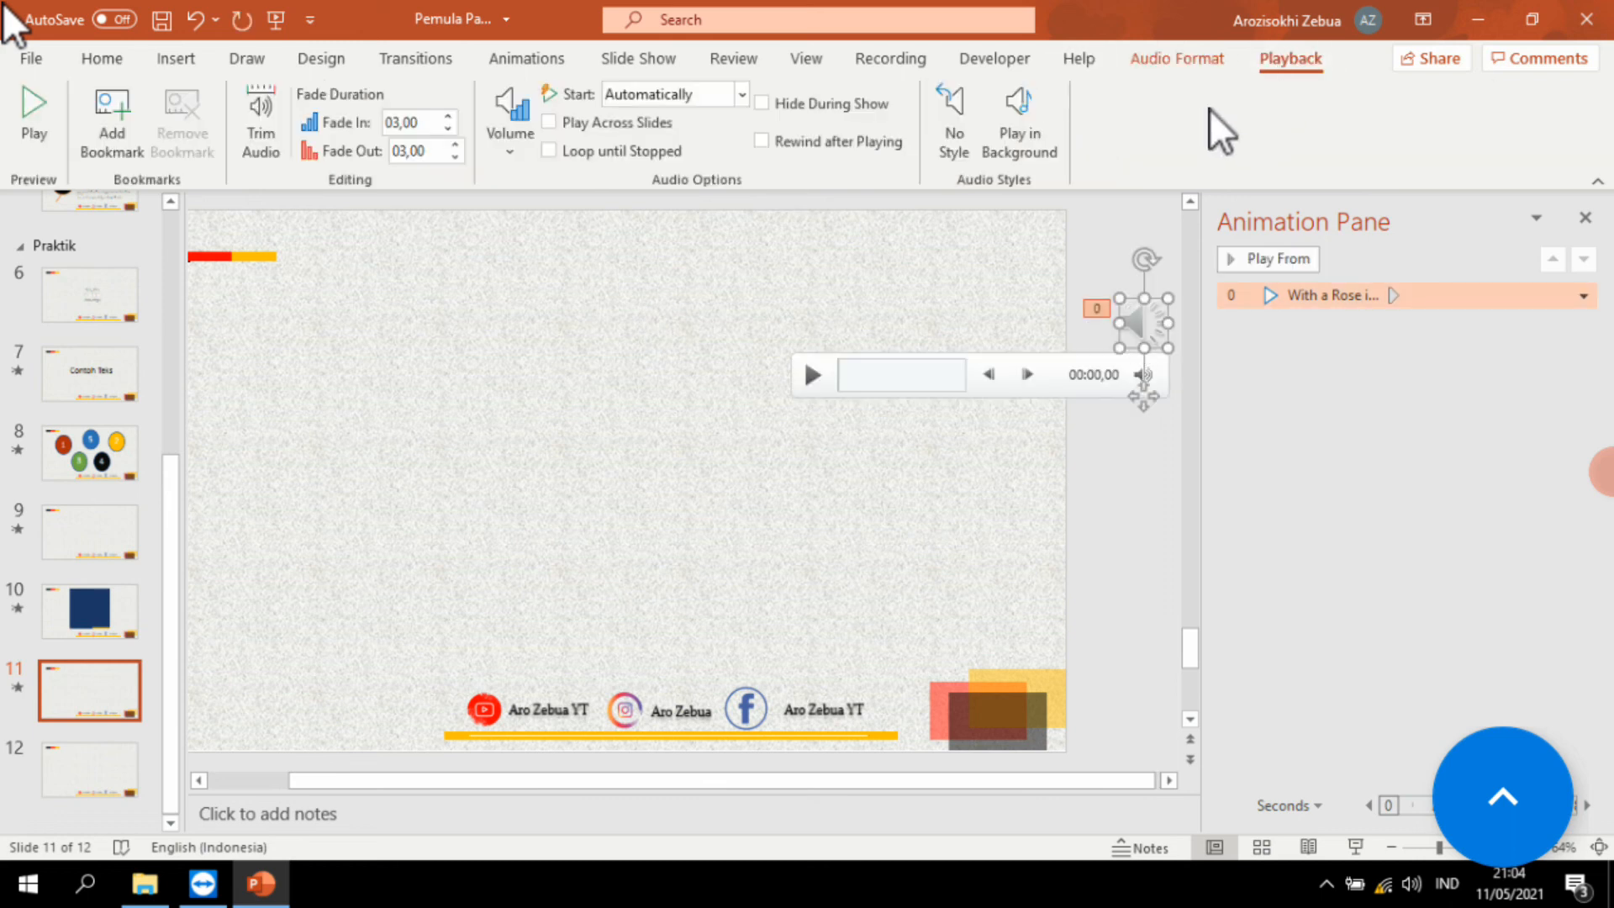
{"action": "left_click", "coordinate": [812, 381]}
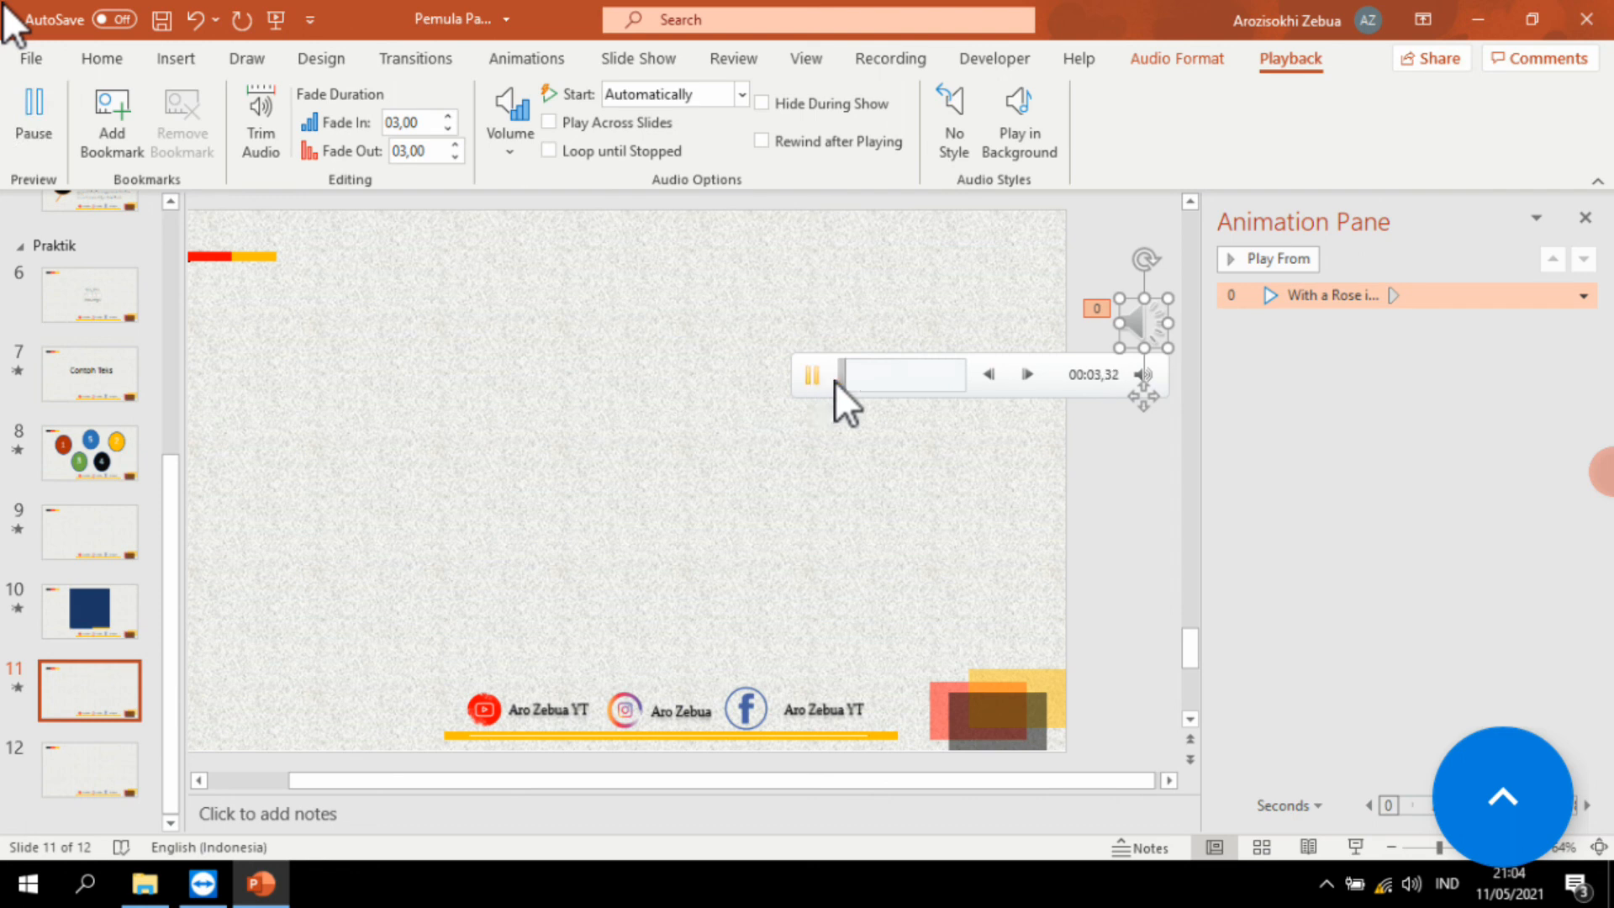
{"action": "left_click_drag", "start_coordinate": [856, 376], "coordinate": [953, 399]}
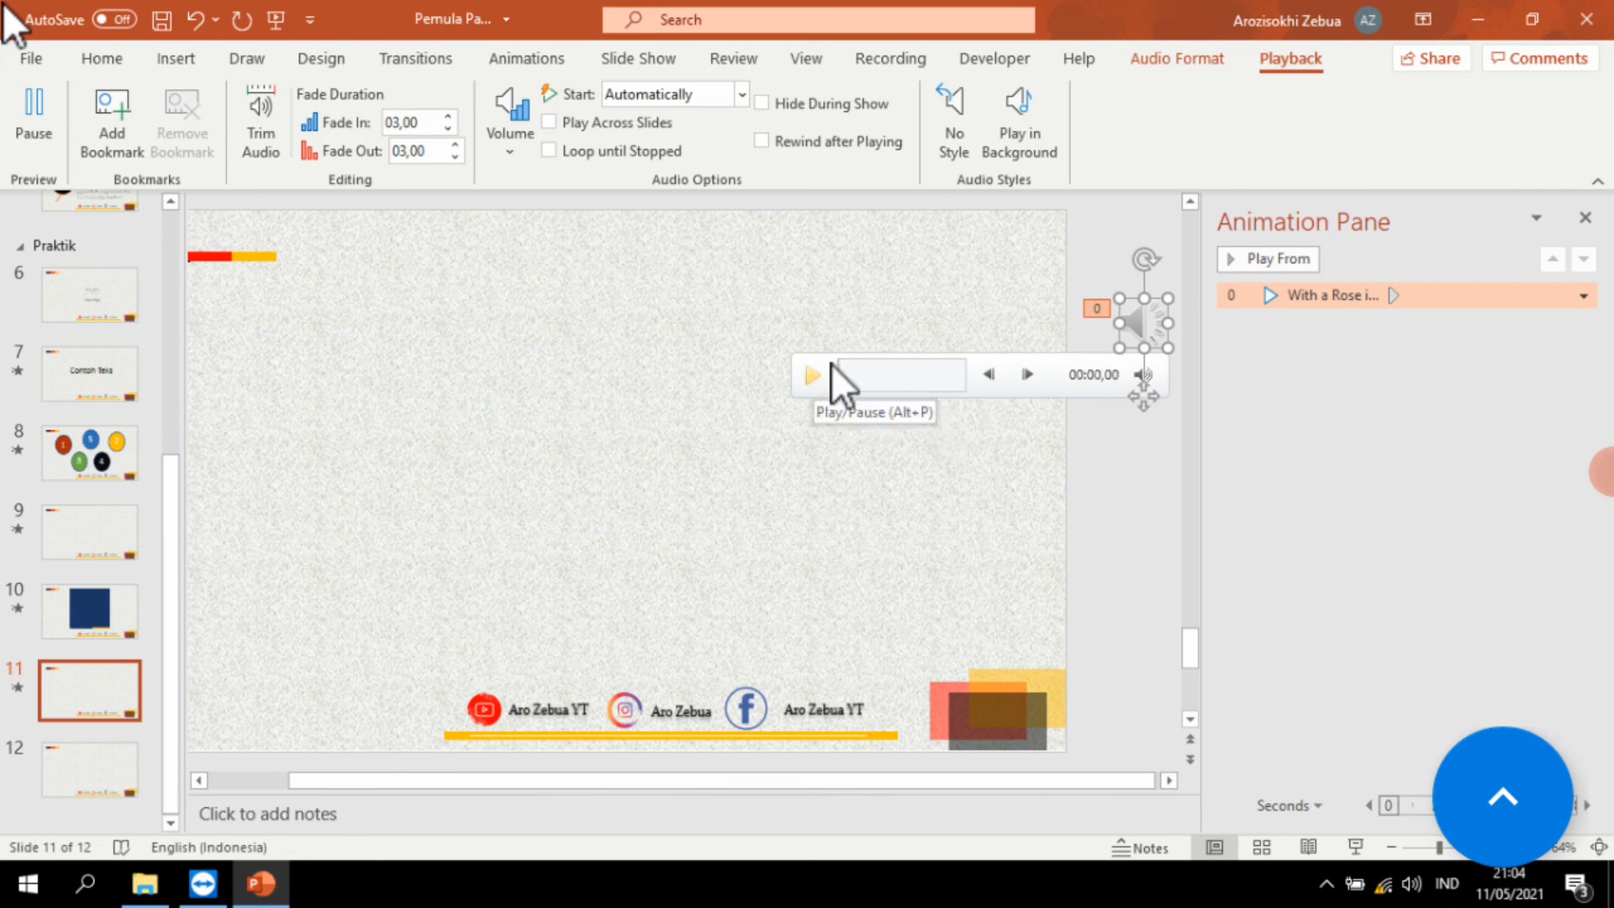
Step: Set the audio's fade-out to 00,00 and play the end of the clip for comparison
{"action": "left_click", "coordinate": [420, 149]}
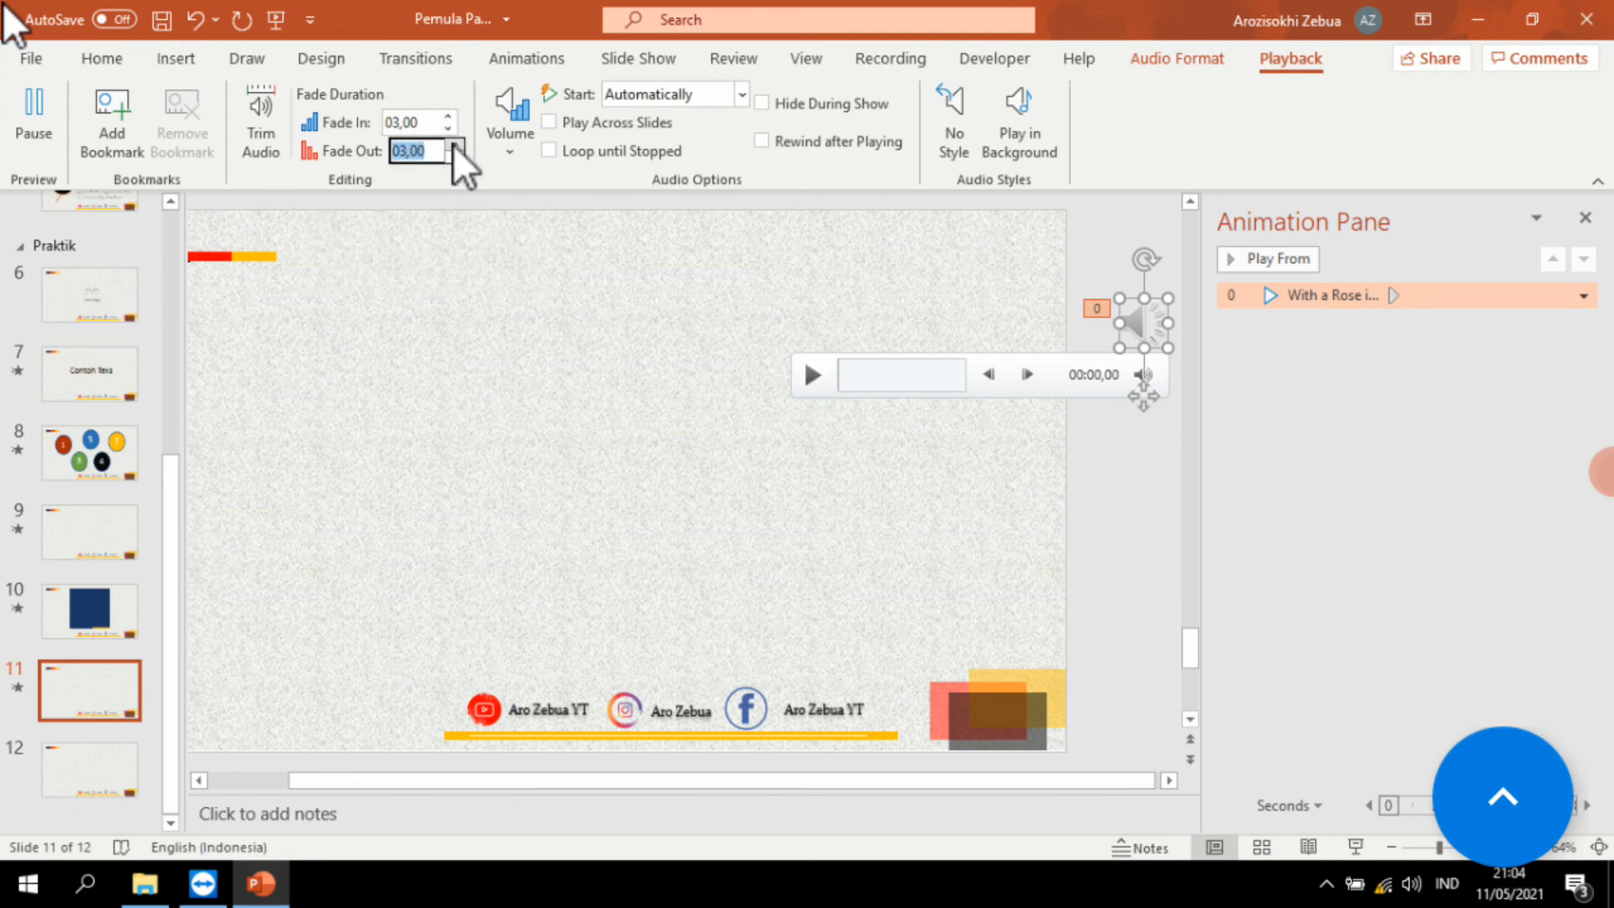
{"action": "left_click", "coordinate": [790, 370]}
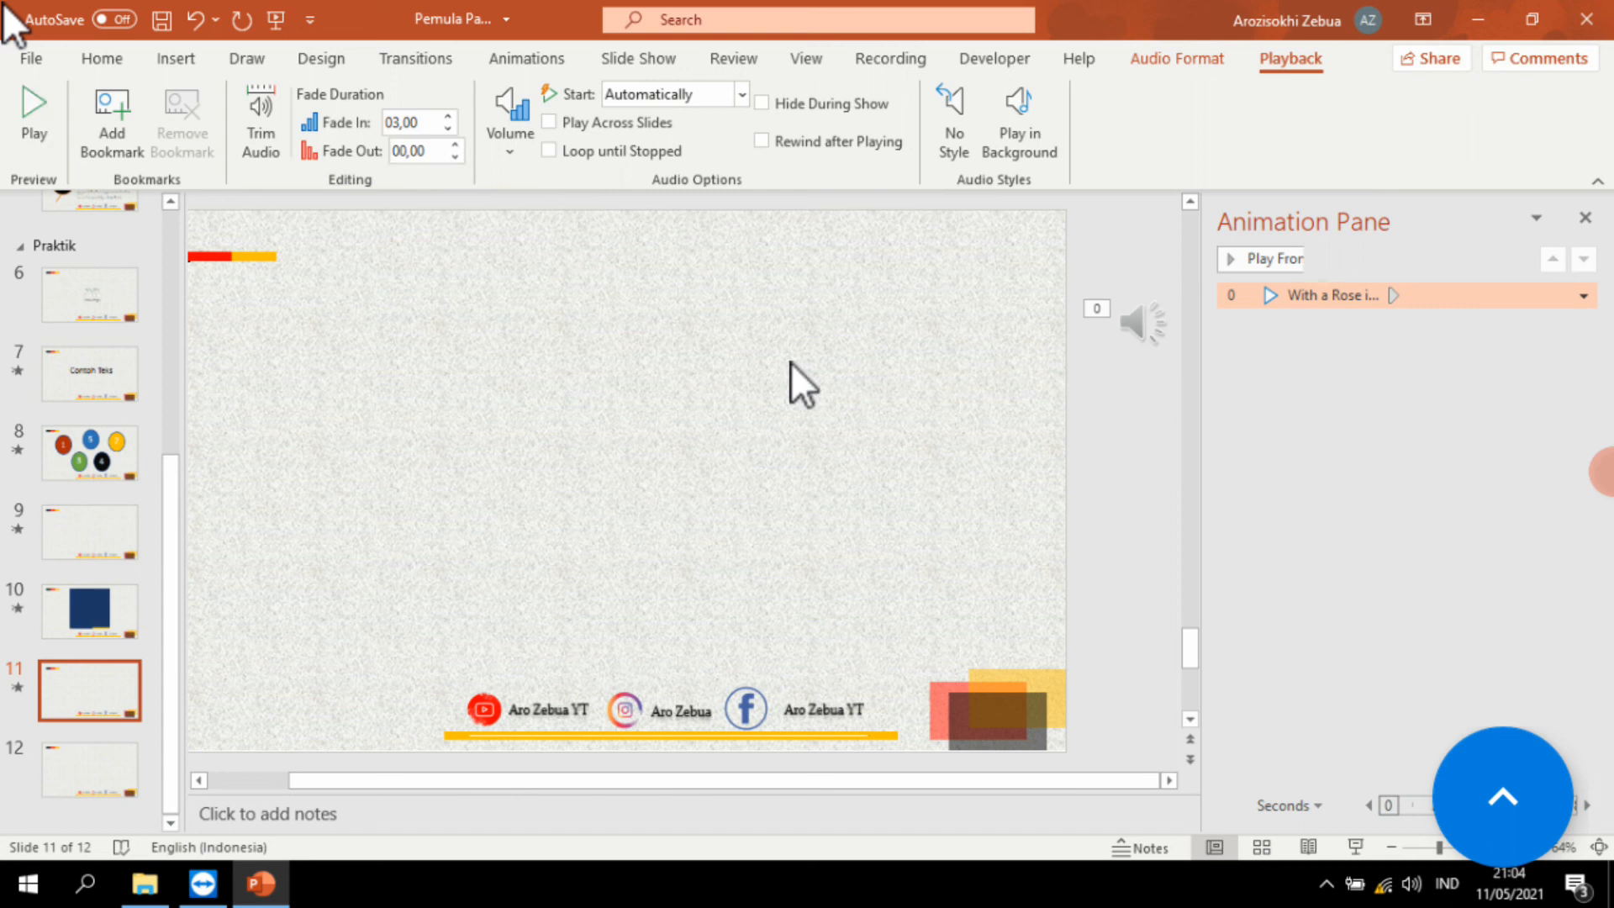
{"action": "left_click", "coordinate": [1132, 322]}
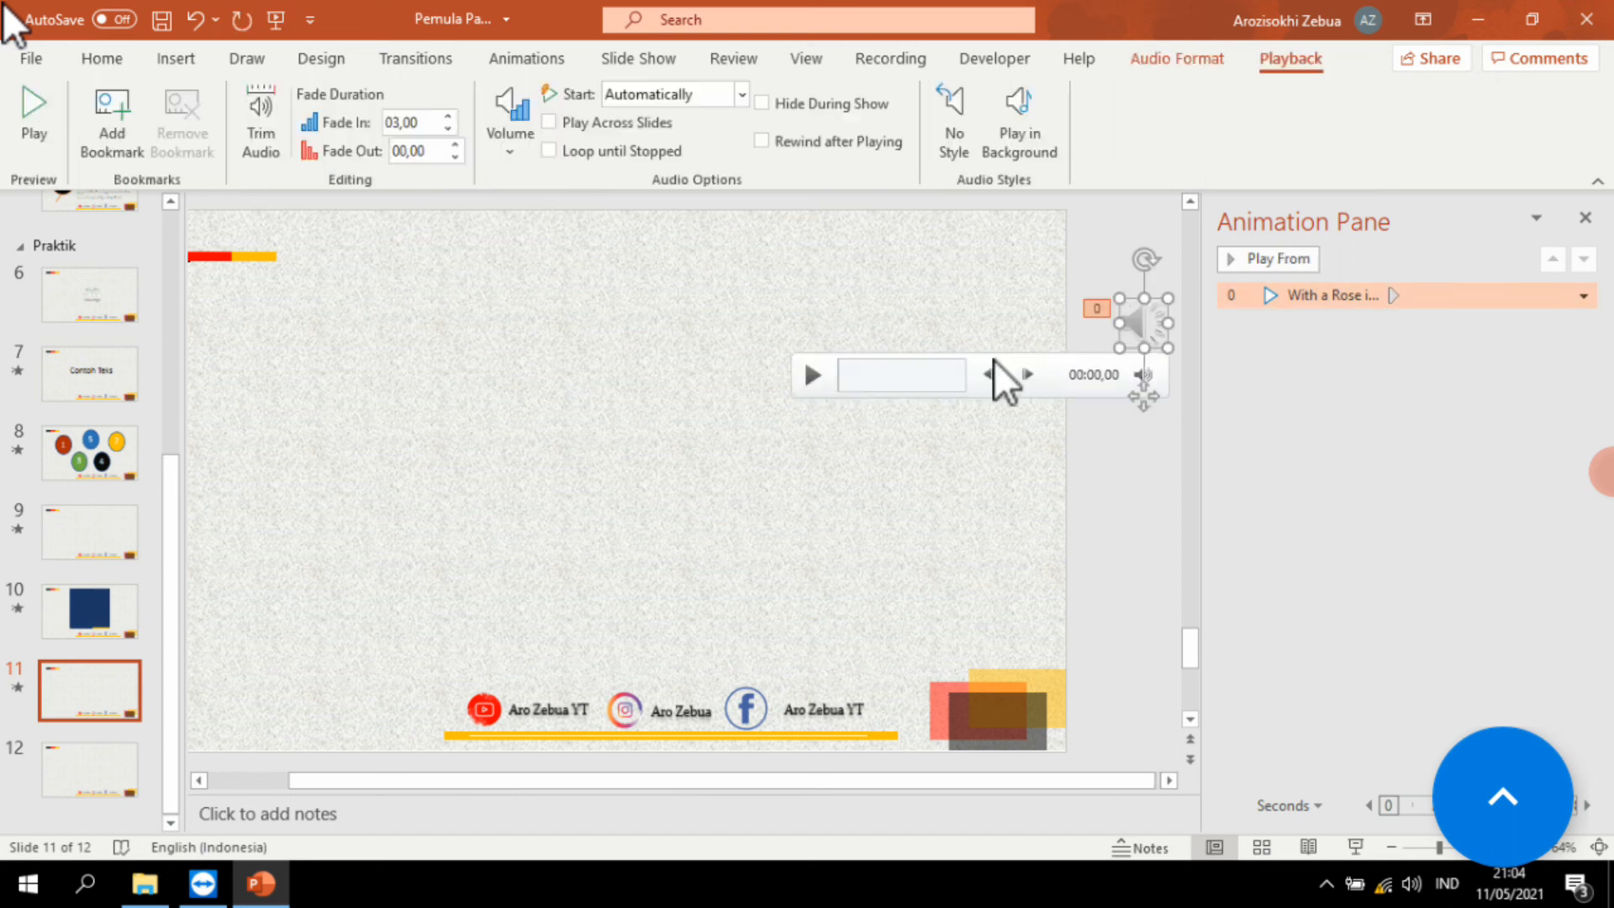
{"action": "left_click_drag", "start_coordinate": [844, 375], "coordinate": [960, 393]}
{"action": "left_click", "coordinate": [812, 374]}
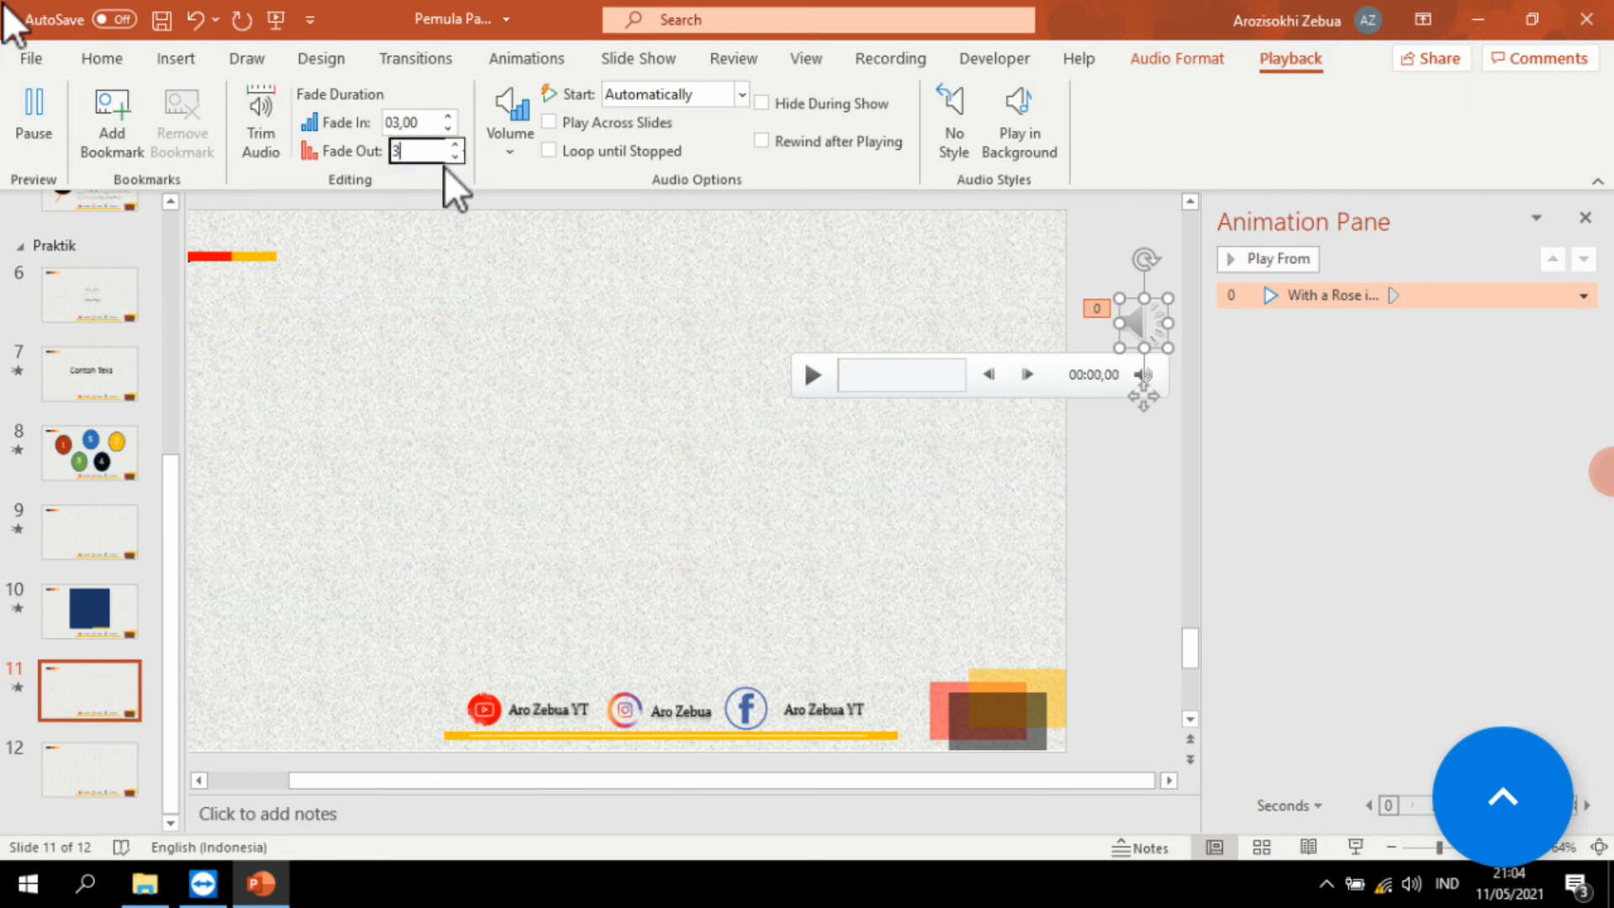
Step: Set the audio's fade-out duration to 3 seconds
{"action": "left_click", "coordinate": [490, 313]}
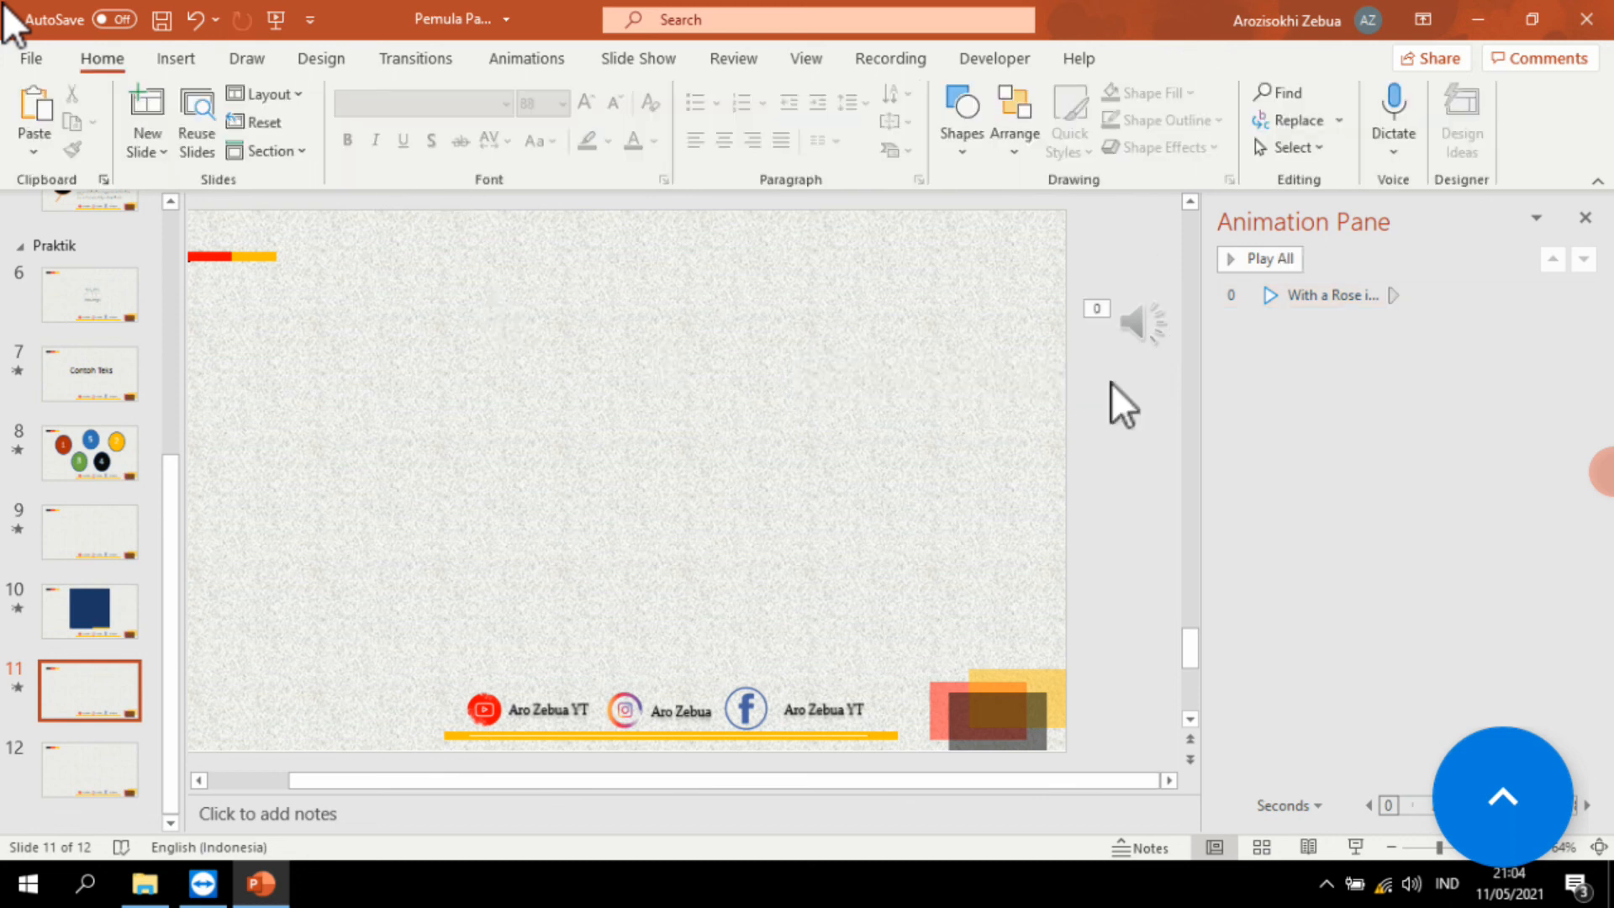
{"action": "left_click", "coordinate": [1132, 335]}
{"action": "left_click", "coordinate": [698, 380]}
Step: Preview slide 9 as a slide show, exit it and look through slides 11 and 12
{"action": "left_click", "coordinate": [95, 518]}
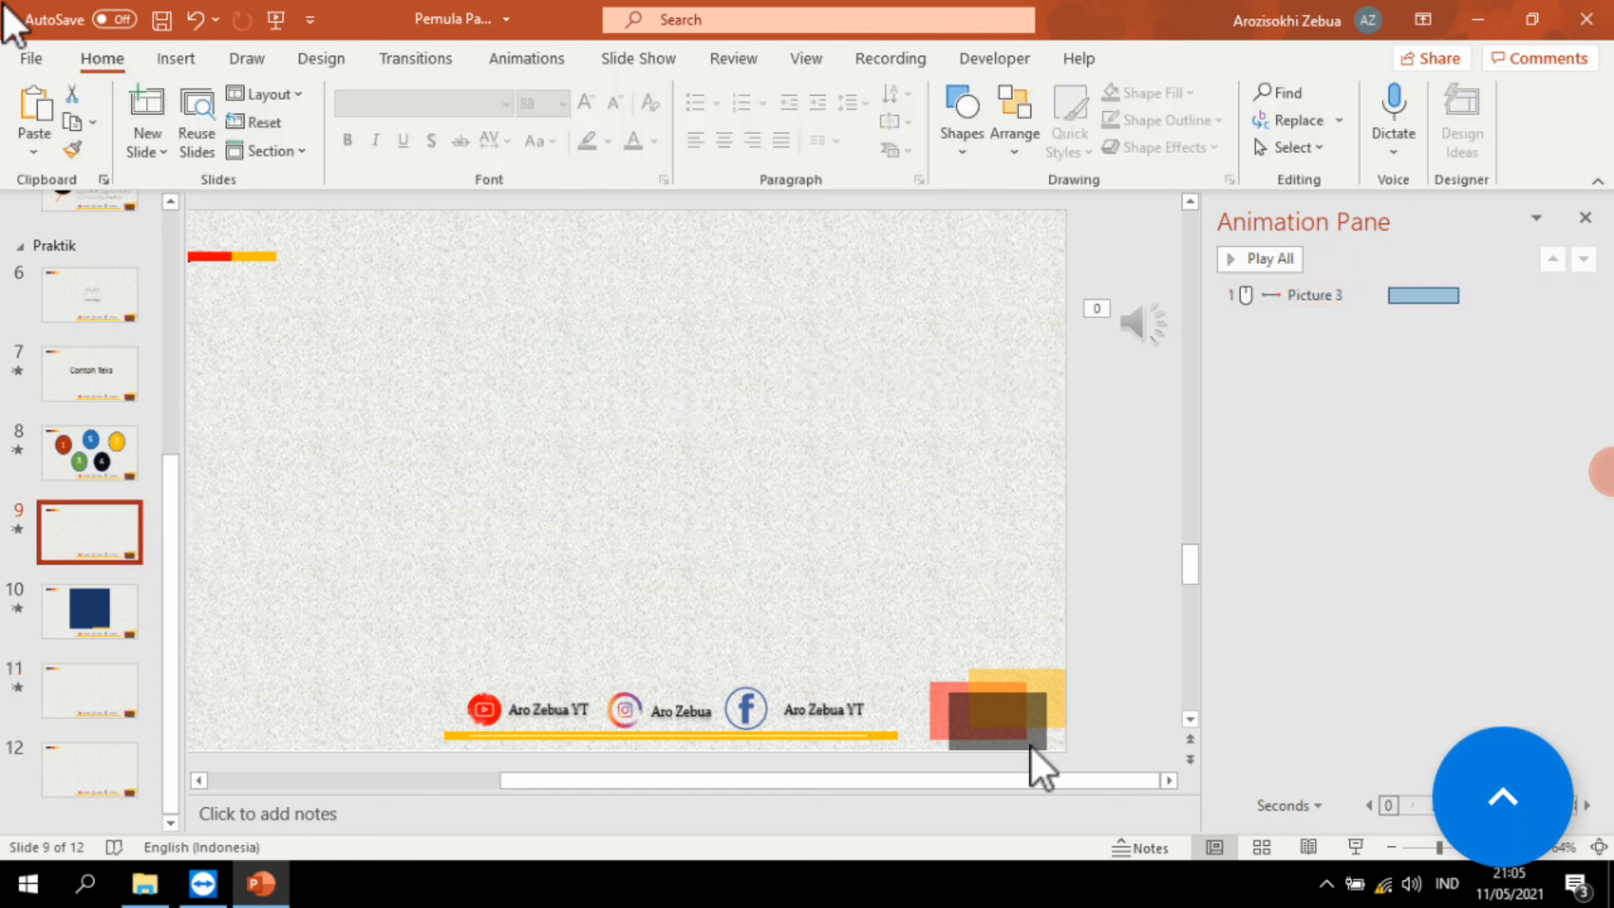
{"action": "left_click", "coordinate": [1349, 844]}
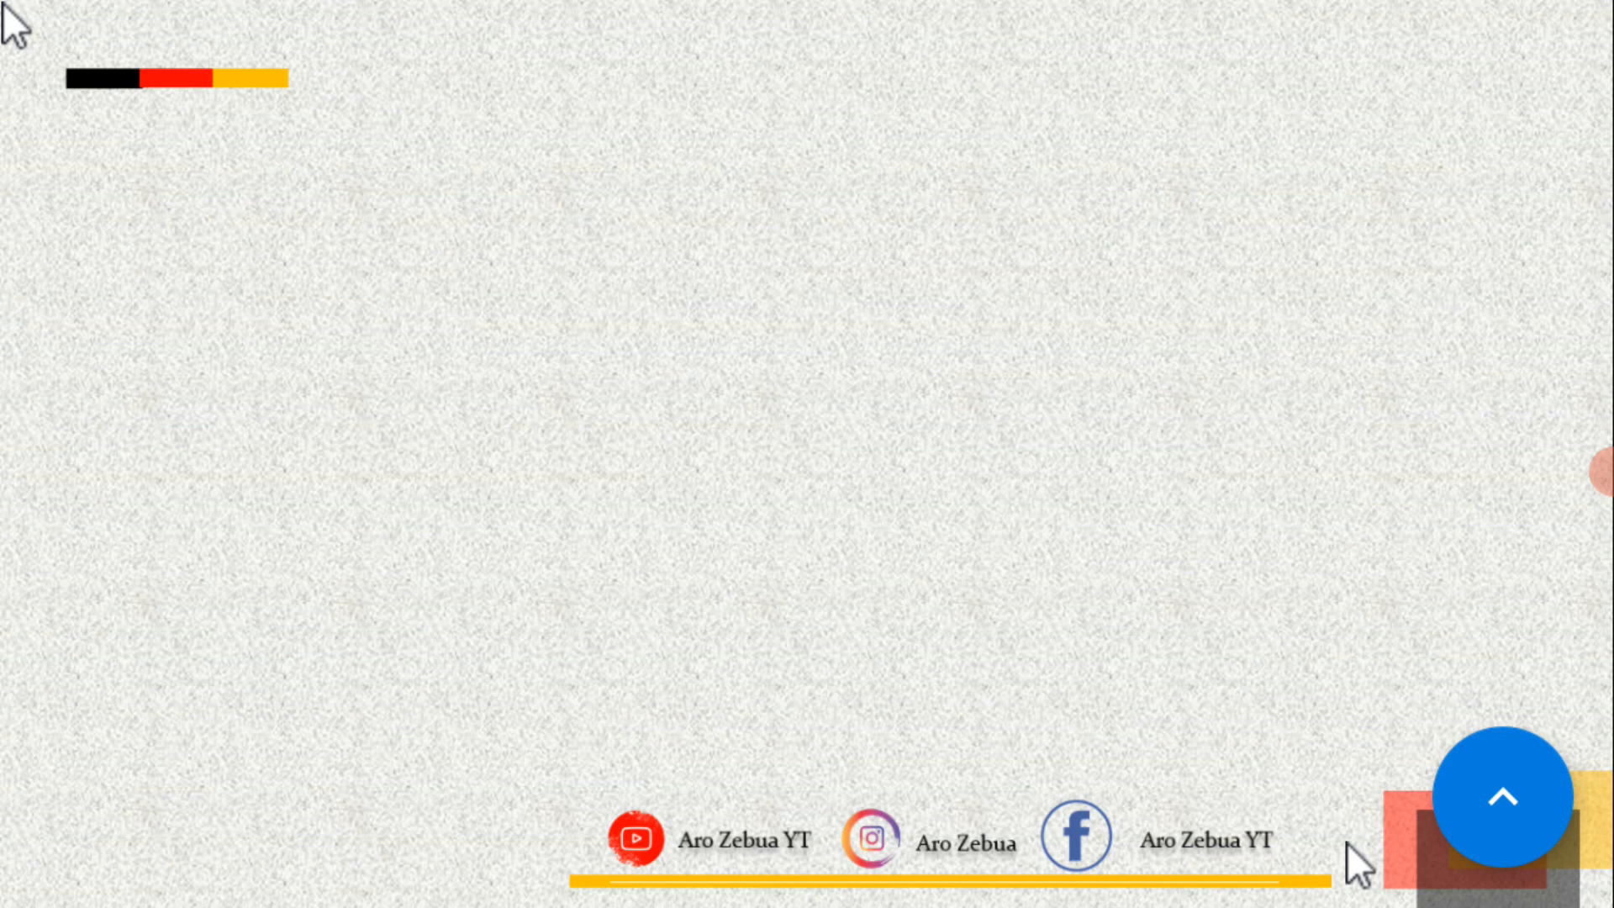
{"action": "key", "text": "Escape"}
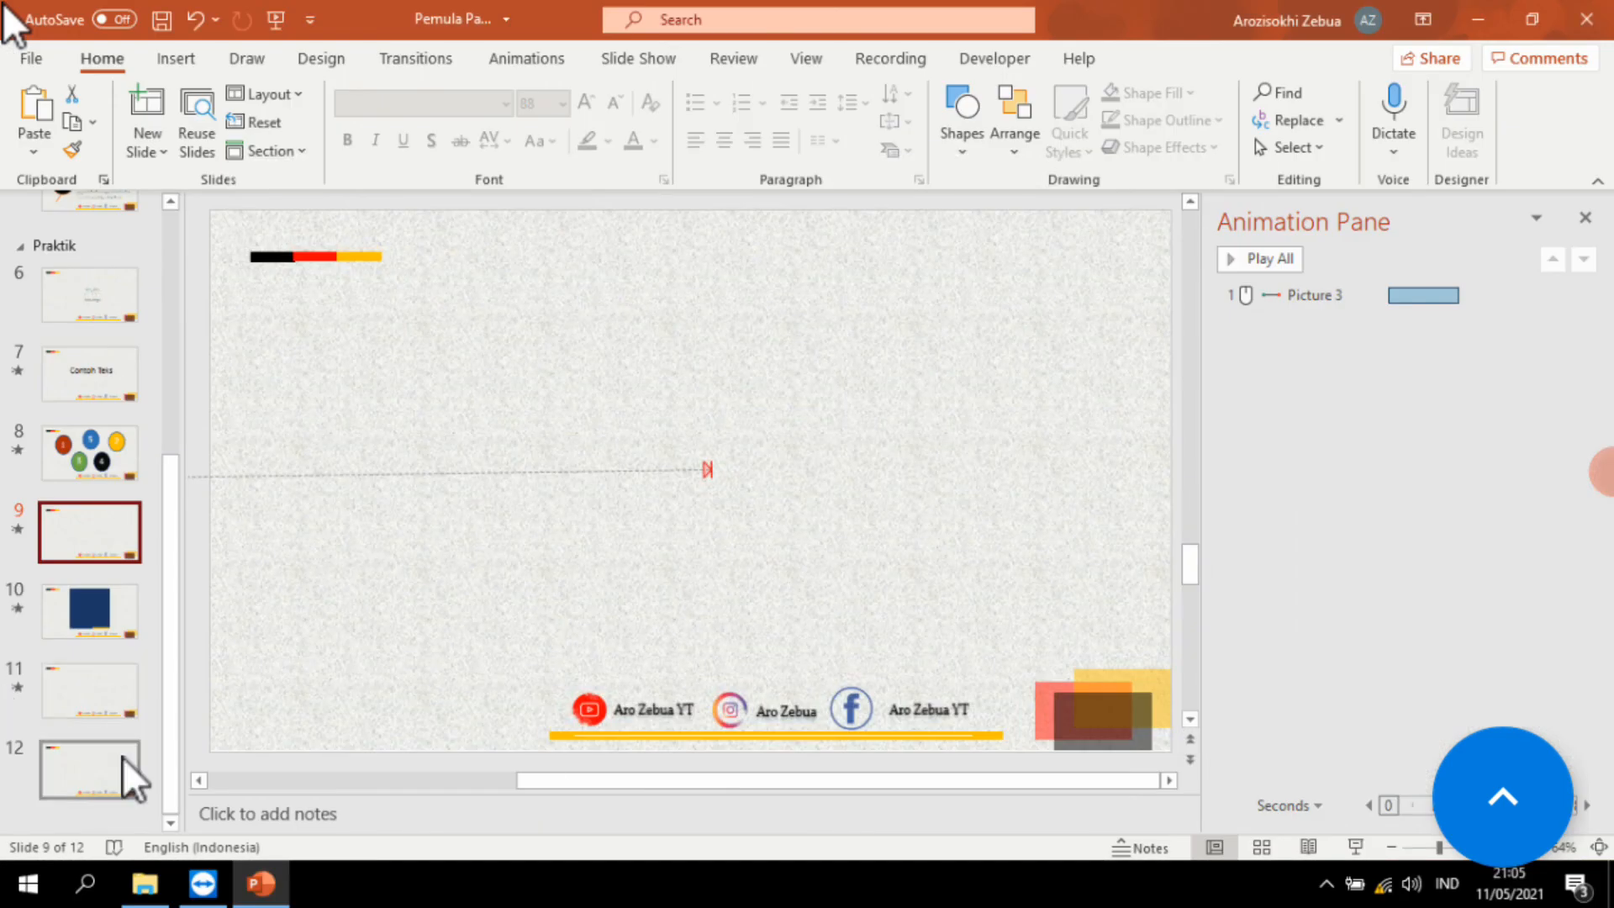
{"action": "left_click", "coordinate": [93, 704]}
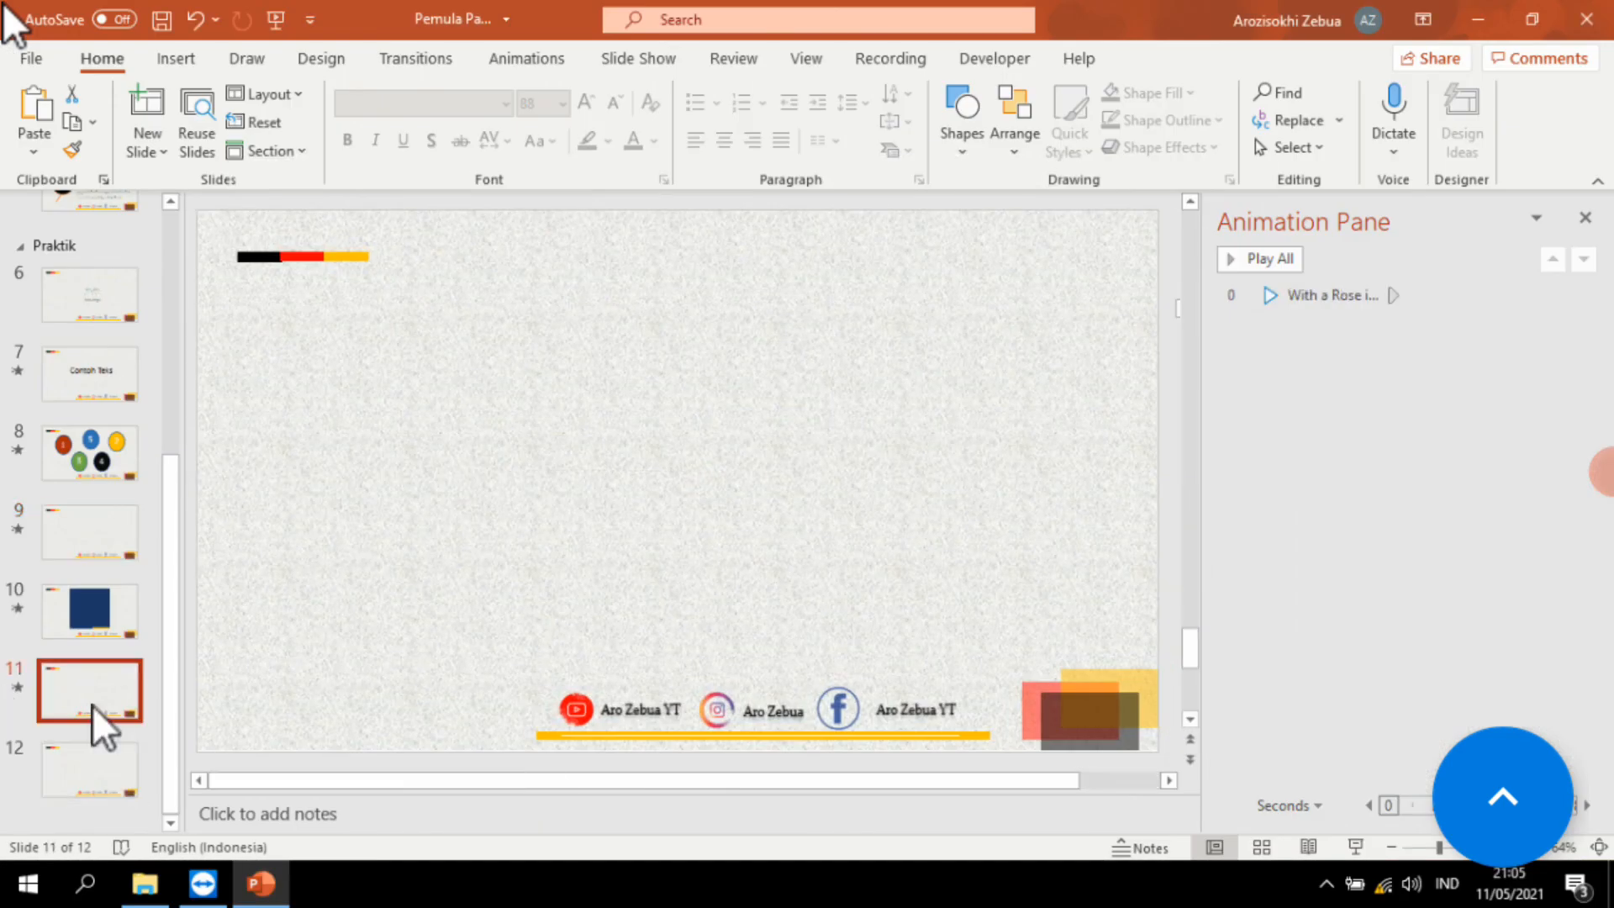
{"action": "left_click", "coordinate": [99, 751]}
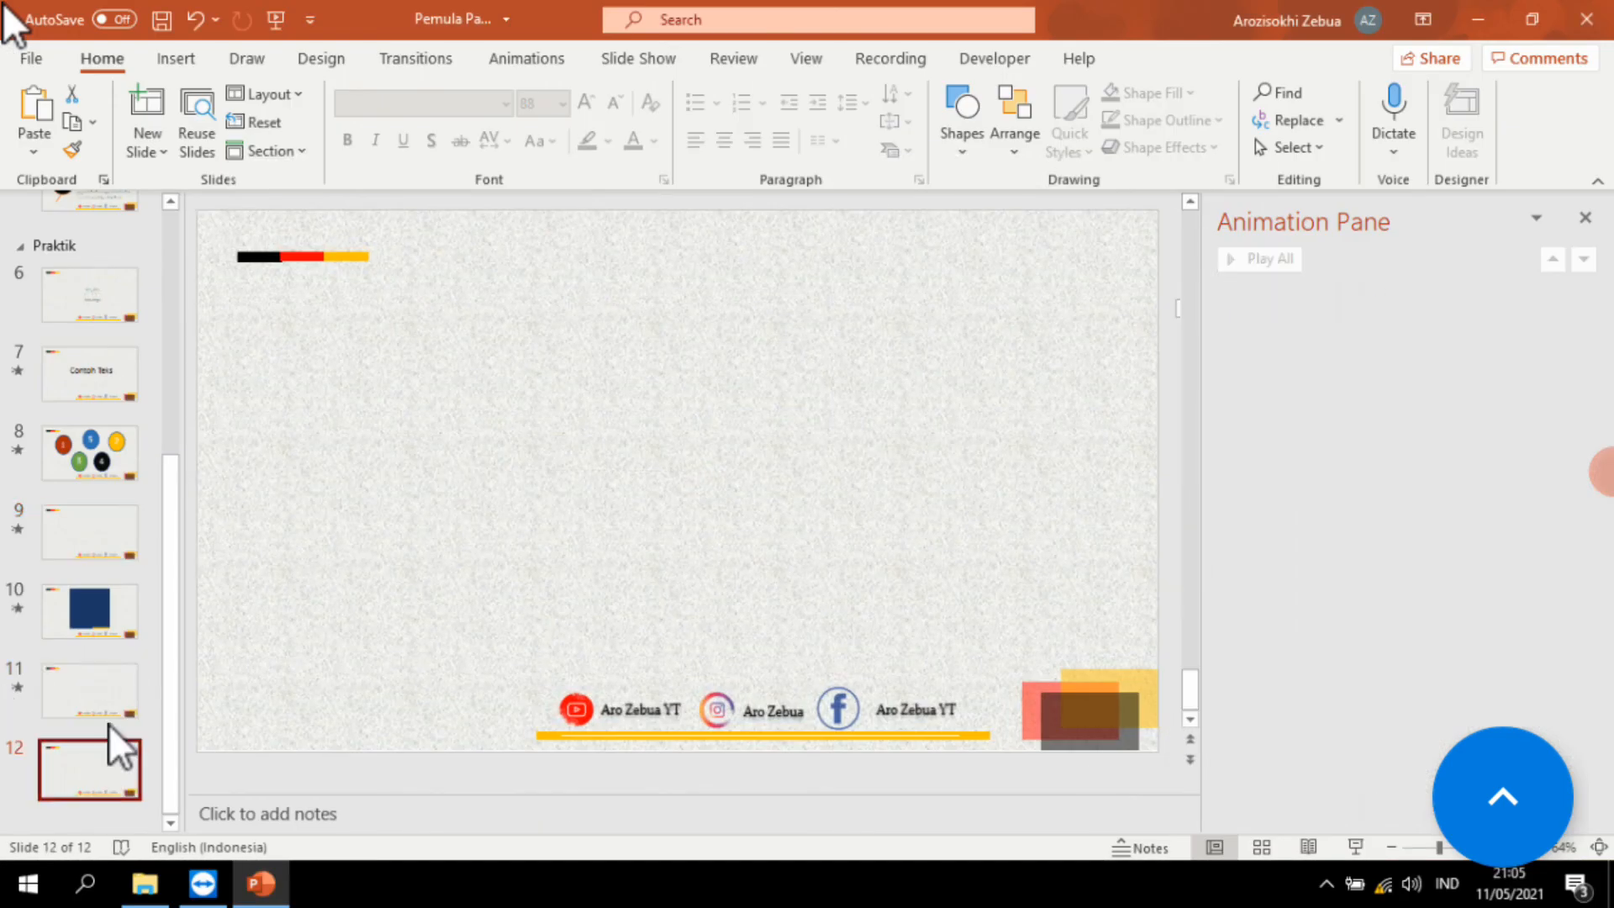
Step: Set slide 11's audio to play across slides and loop until stopped, and check its volume options
{"action": "left_click", "coordinate": [78, 700]}
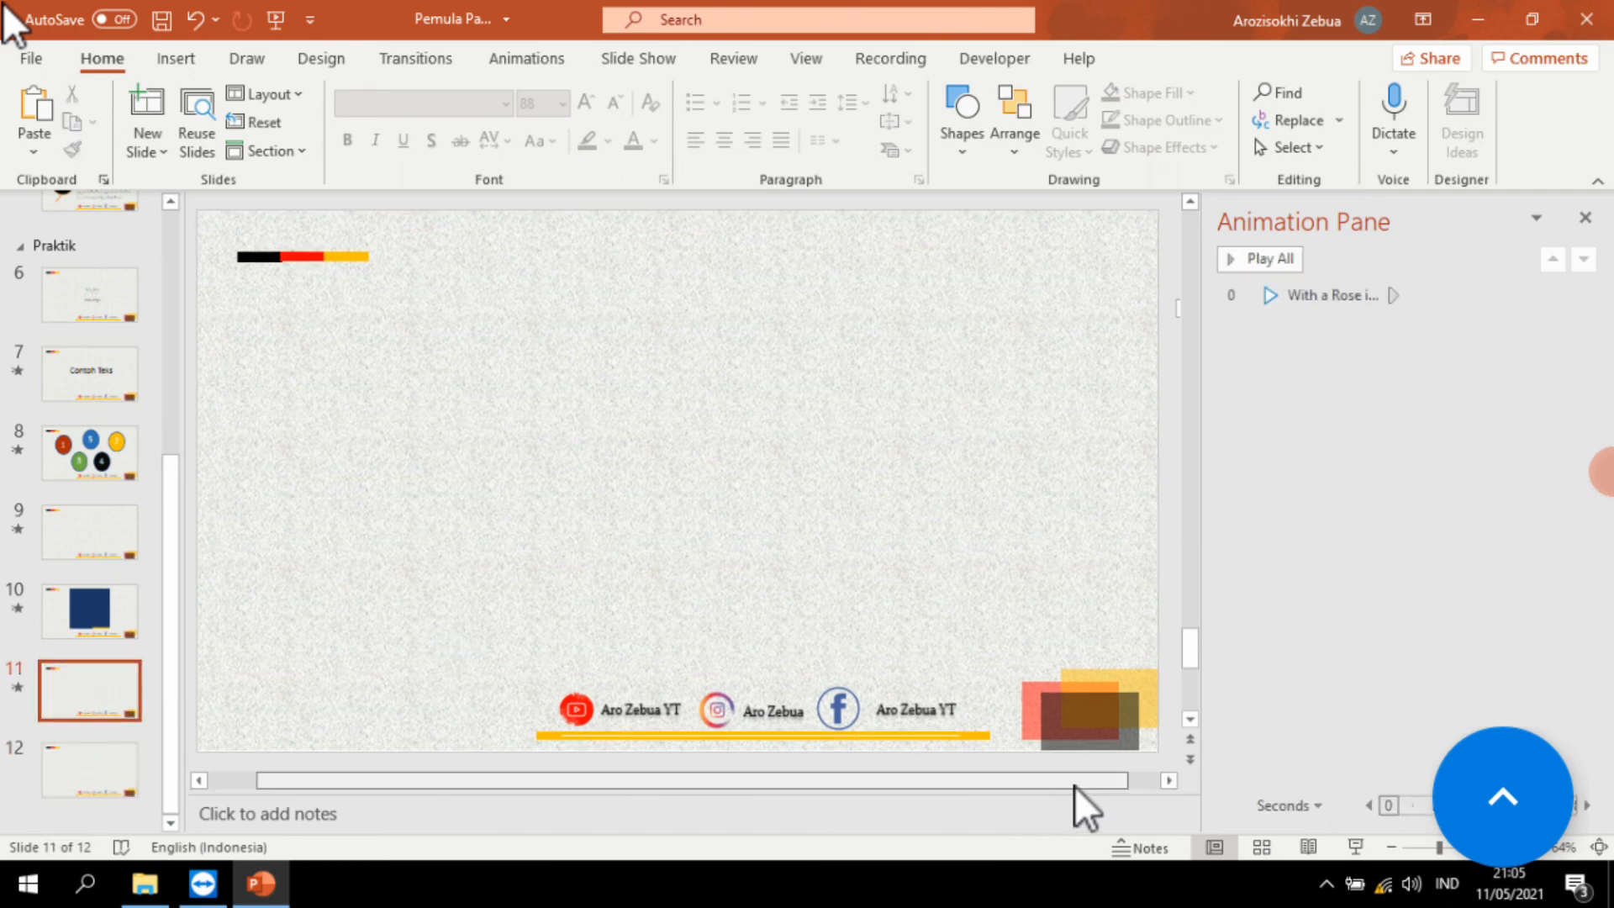
{"action": "left_click_drag", "start_coordinate": [1074, 785], "coordinate": [1128, 785]}
{"action": "left_click", "coordinate": [1156, 329]}
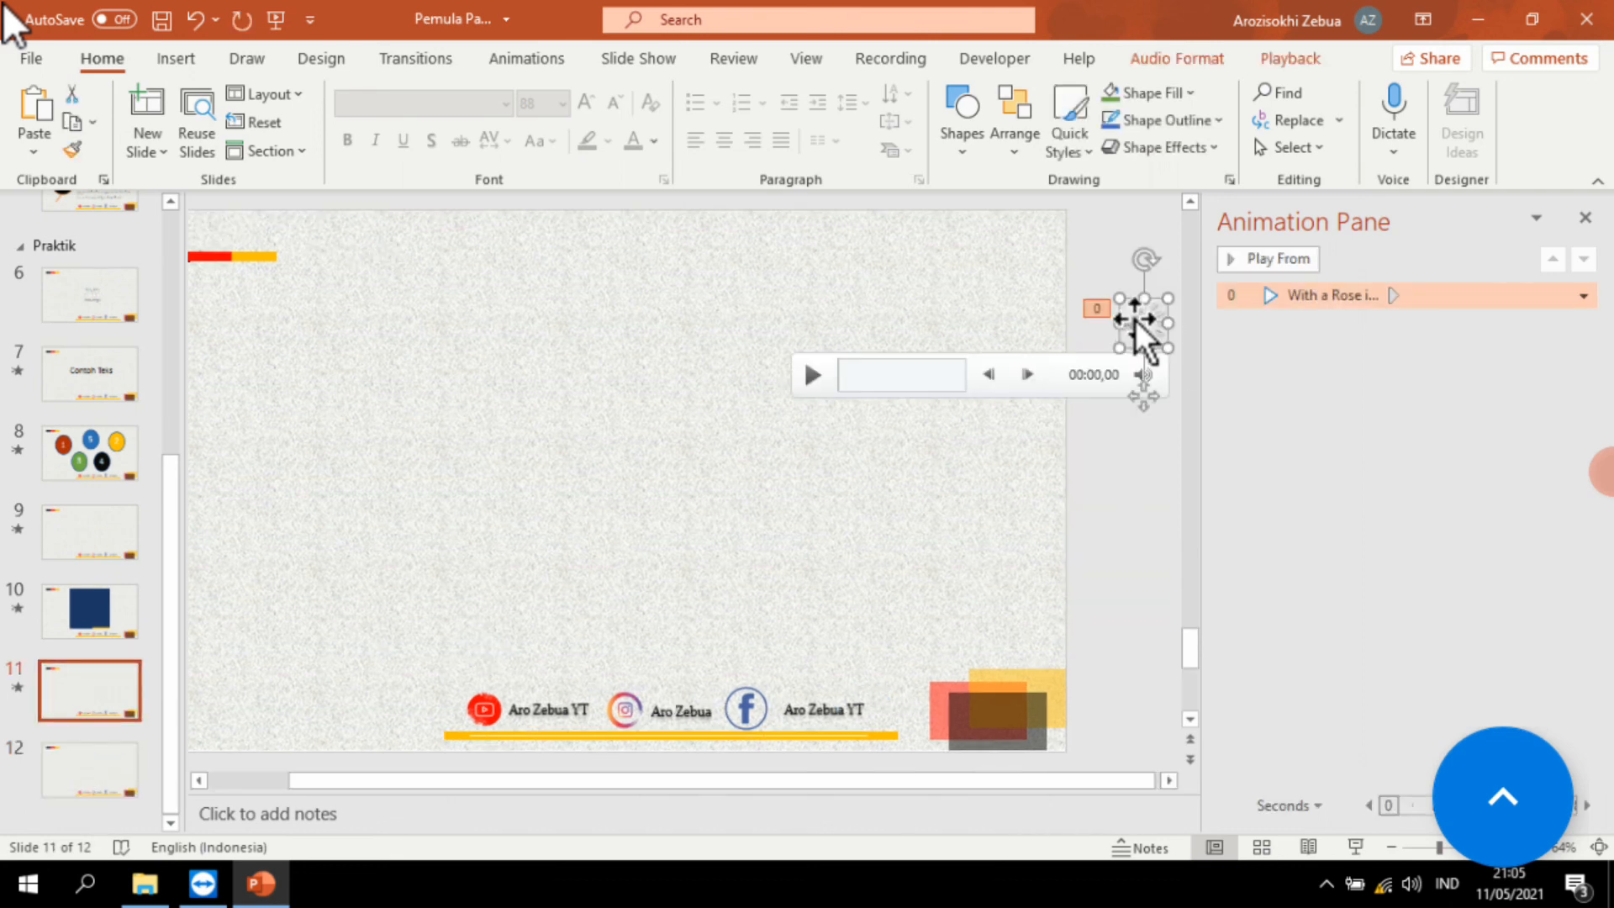
{"action": "left_click", "coordinate": [1307, 57]}
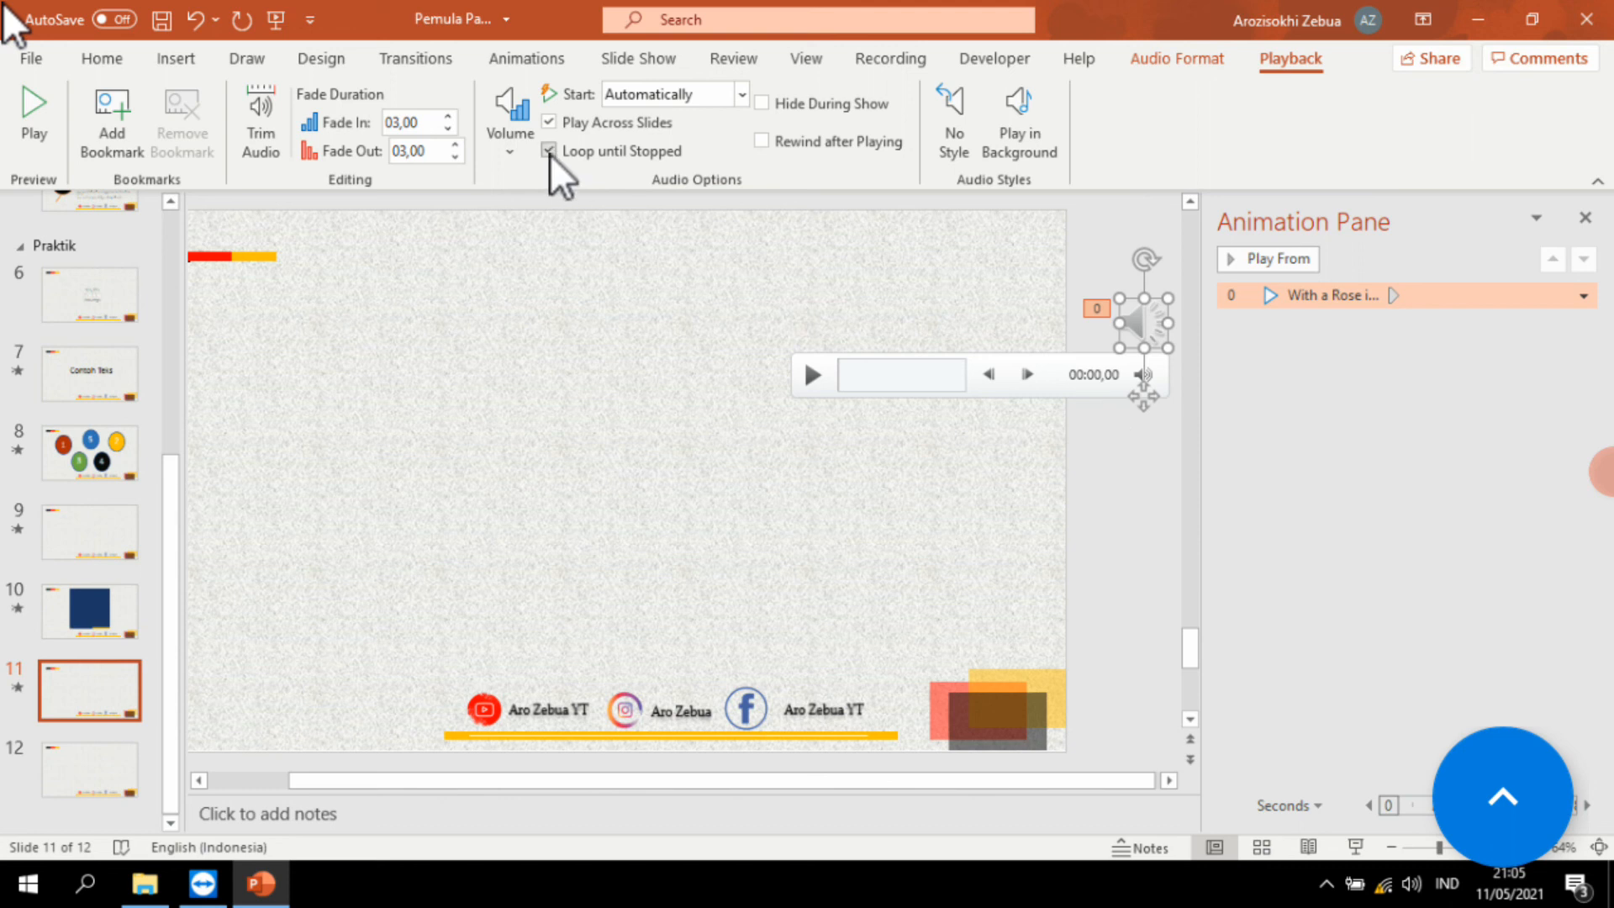
{"action": "left_click", "coordinate": [513, 153]}
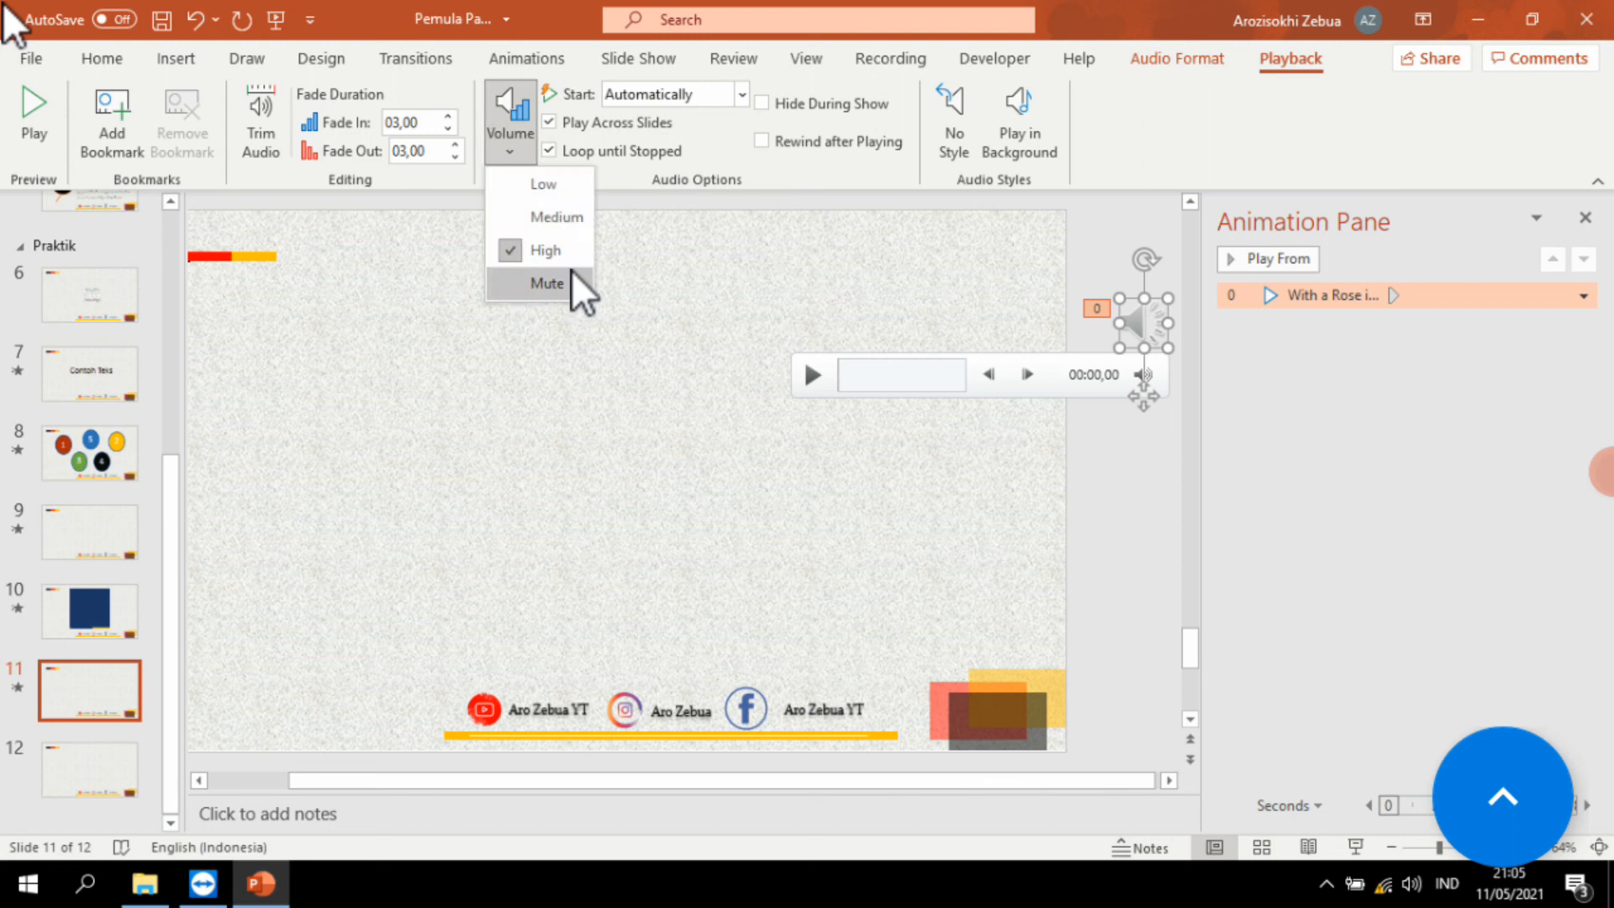
{"action": "left_click", "coordinate": [733, 287]}
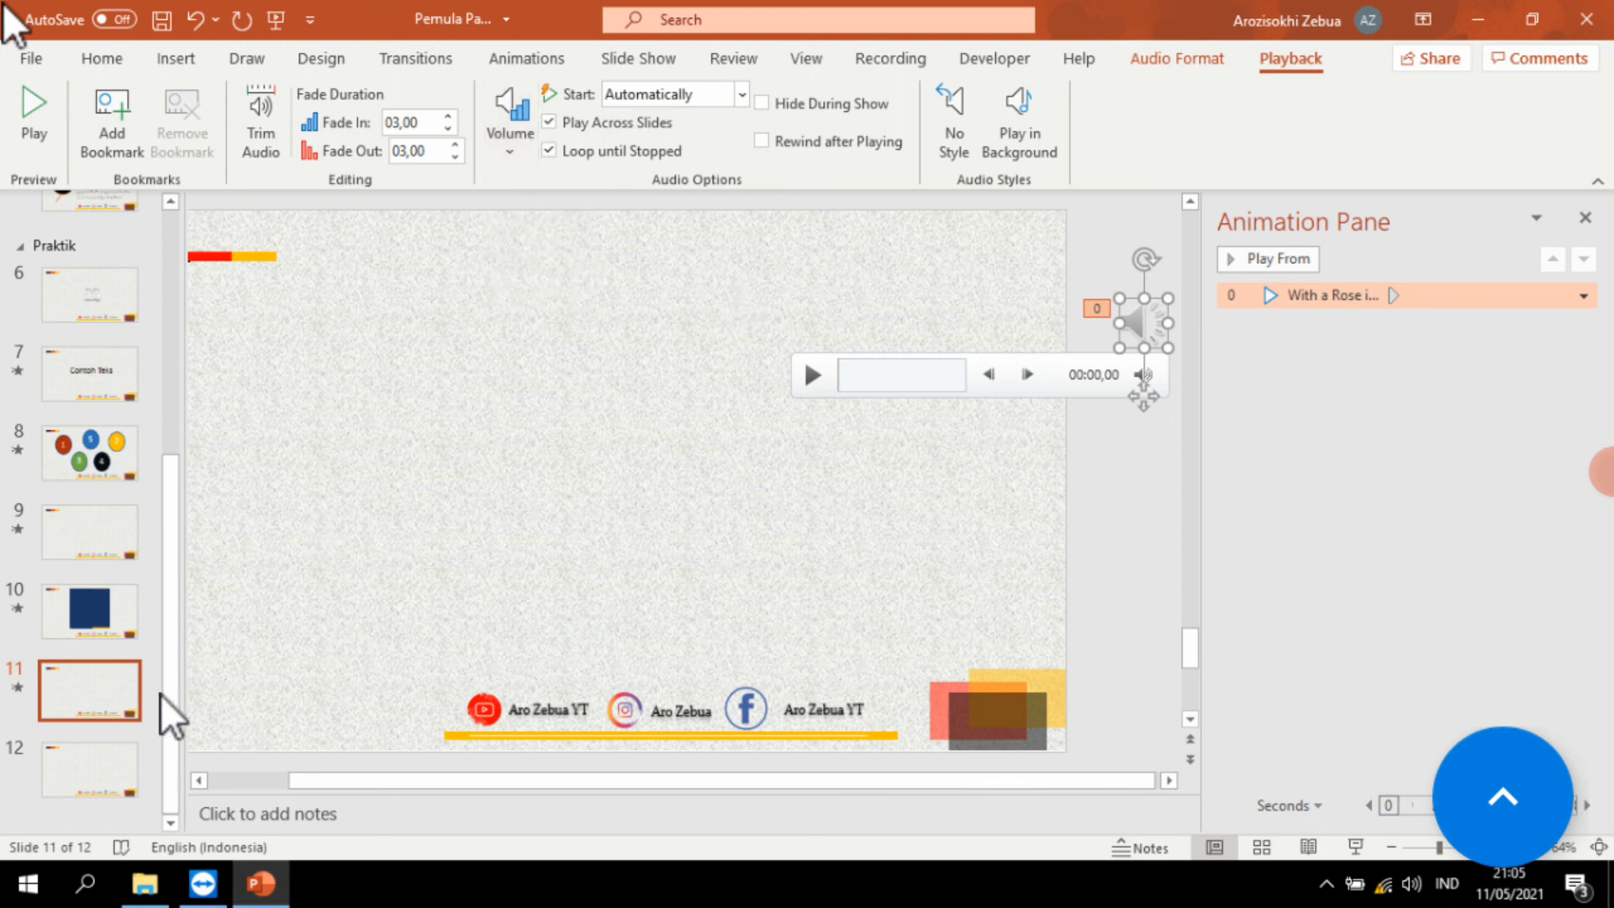
Step: Save the presentation and go to slide 1
{"action": "key", "text": "ctrl+s"}
{"action": "left_click", "coordinate": [170, 670]}
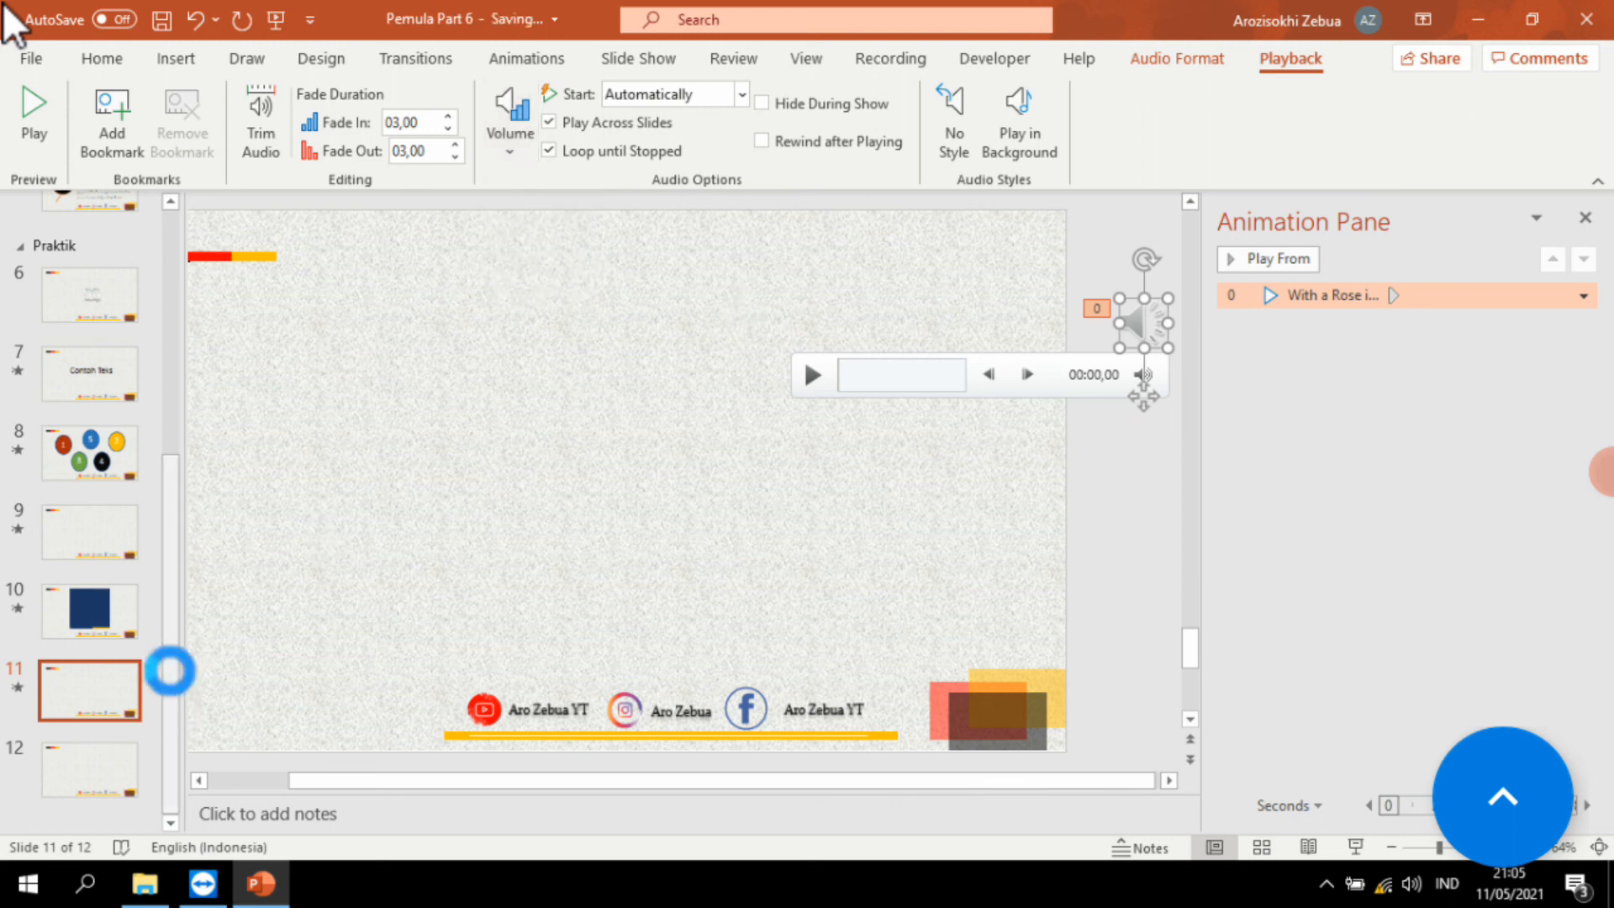
{"action": "left_click_drag", "start_coordinate": [178, 670], "coordinate": [93, 286]}
{"action": "left_click", "coordinate": [77, 266]}
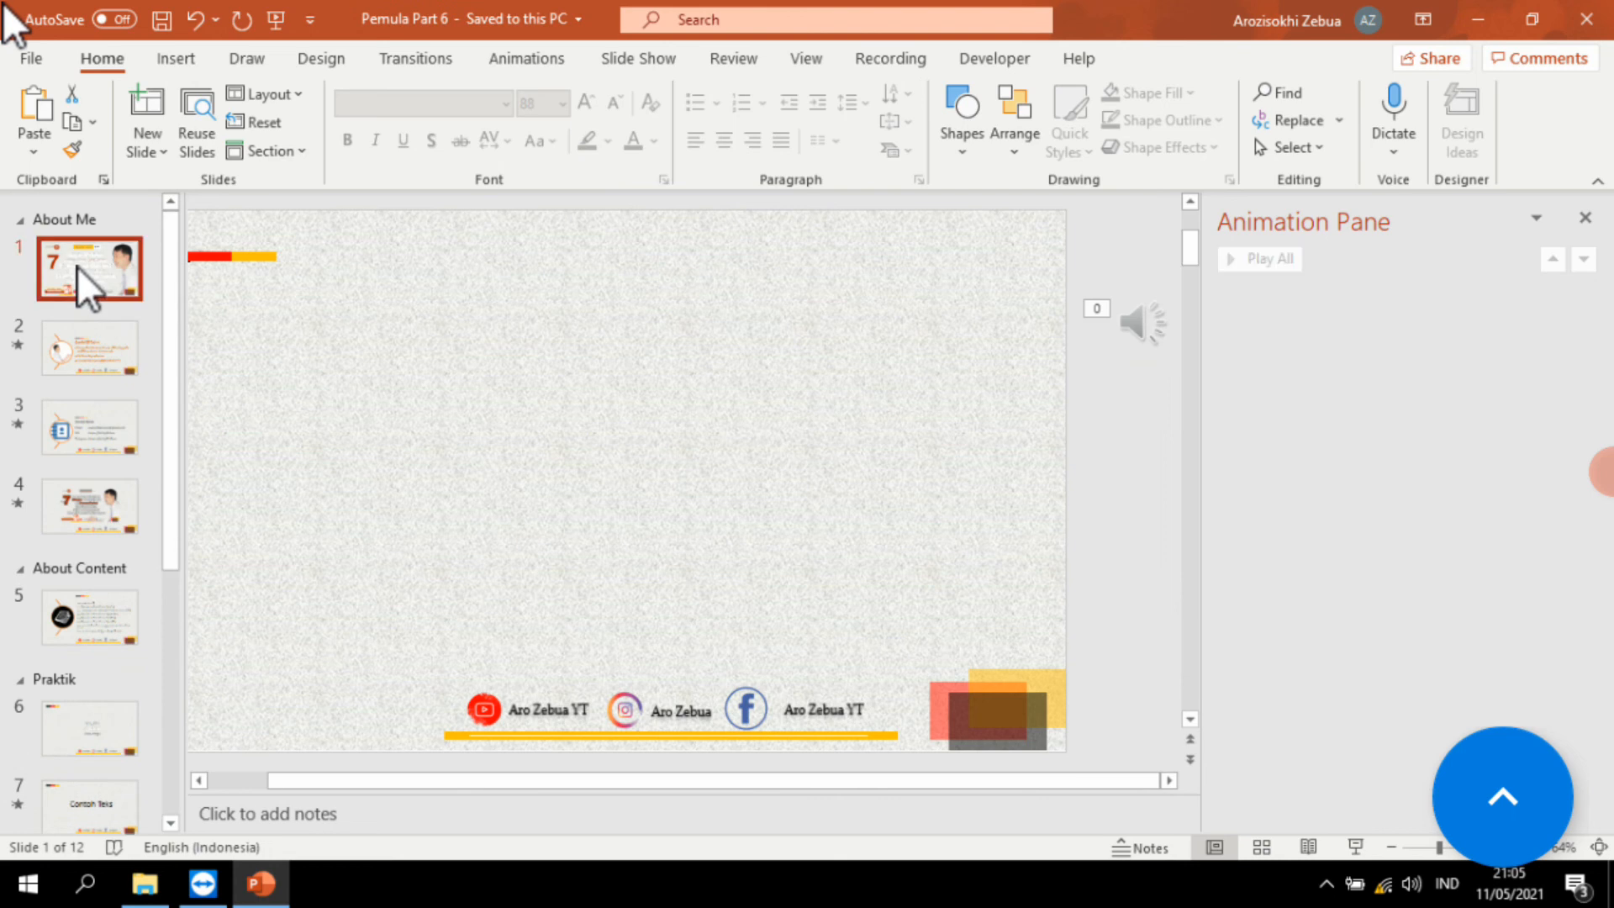